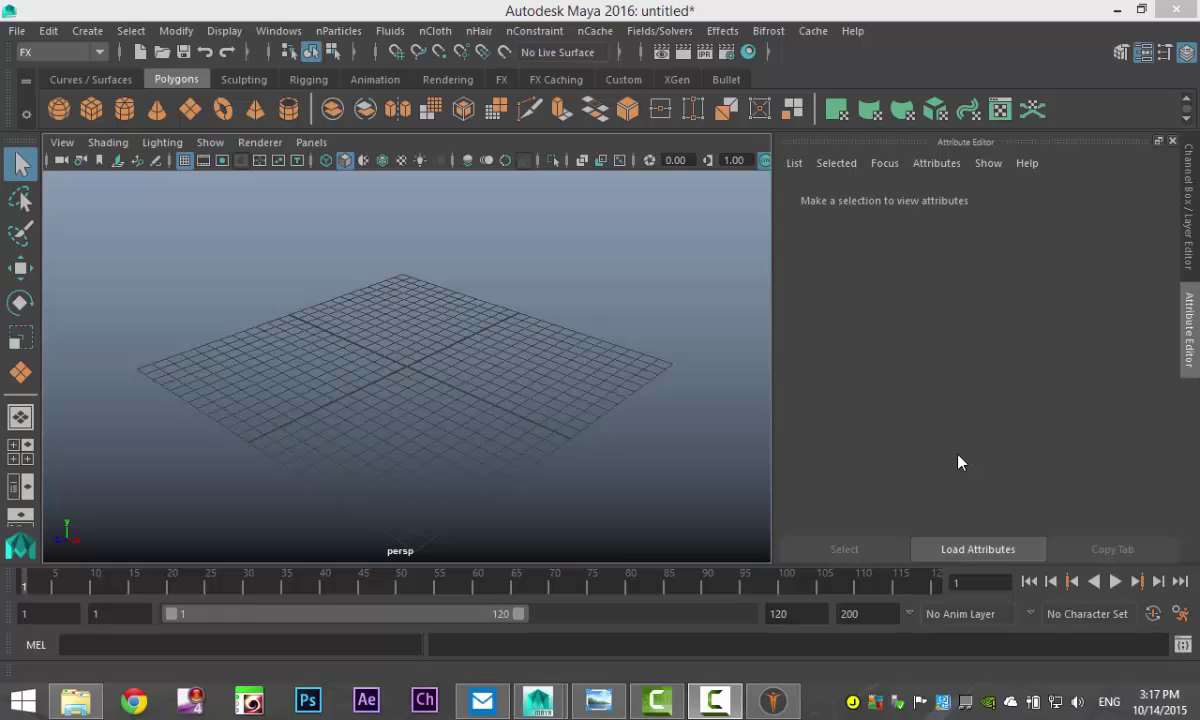
Import guy.obj from the Desktop folder into the empty scene
mouse_move(474, 383)
alt+mouse_down()
mouse_move(490, 366)
mouse_move(480, 380)
alt+mouse_up()
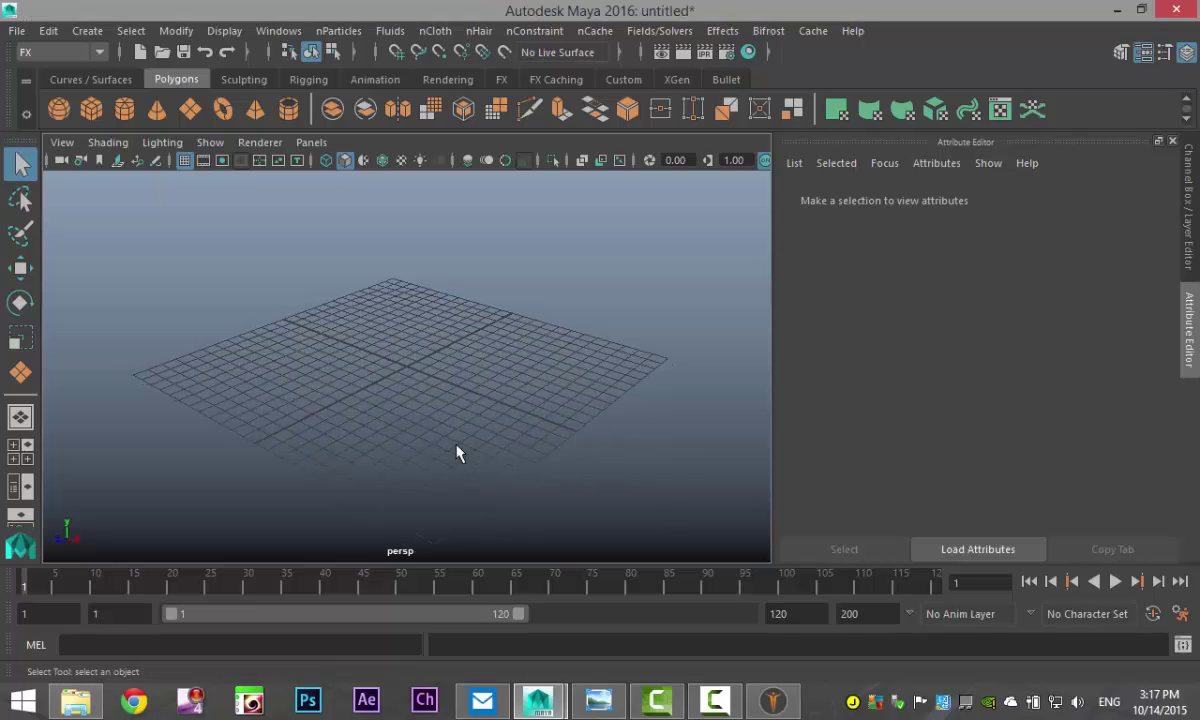
mouse_move(456, 453)
alt+mouse_down()
mouse_move(474, 434)
mouse_move(474, 445)
alt+mouse_up()
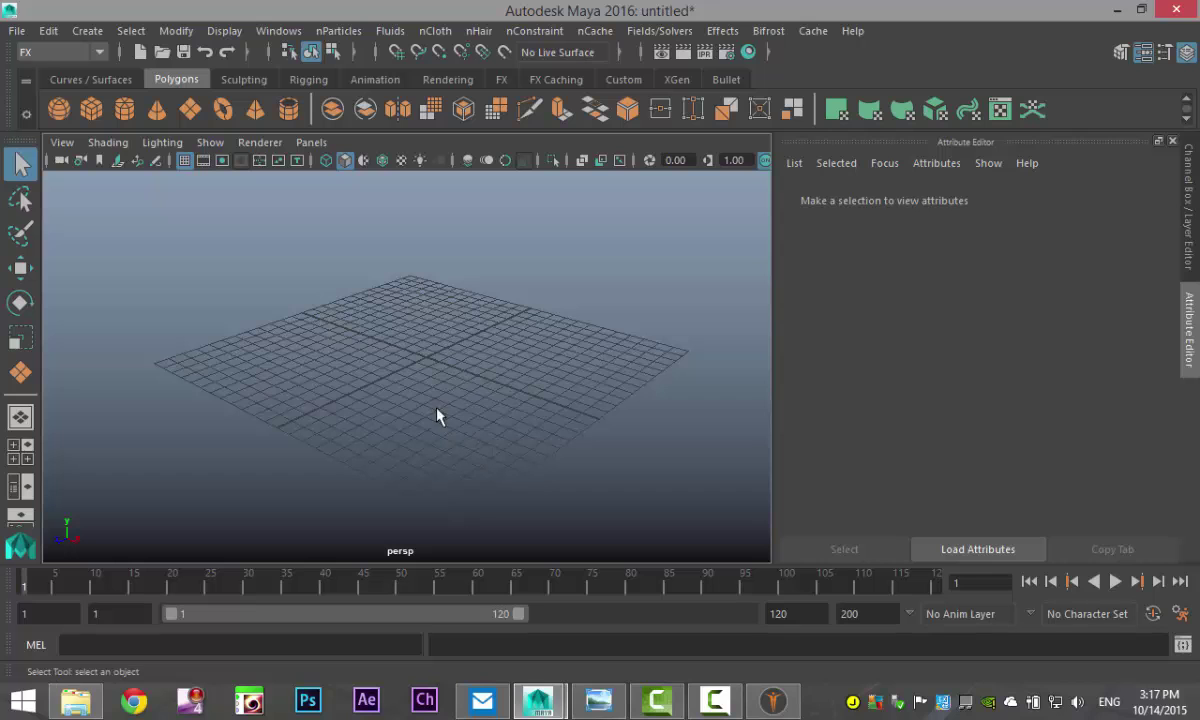
click(14, 32)
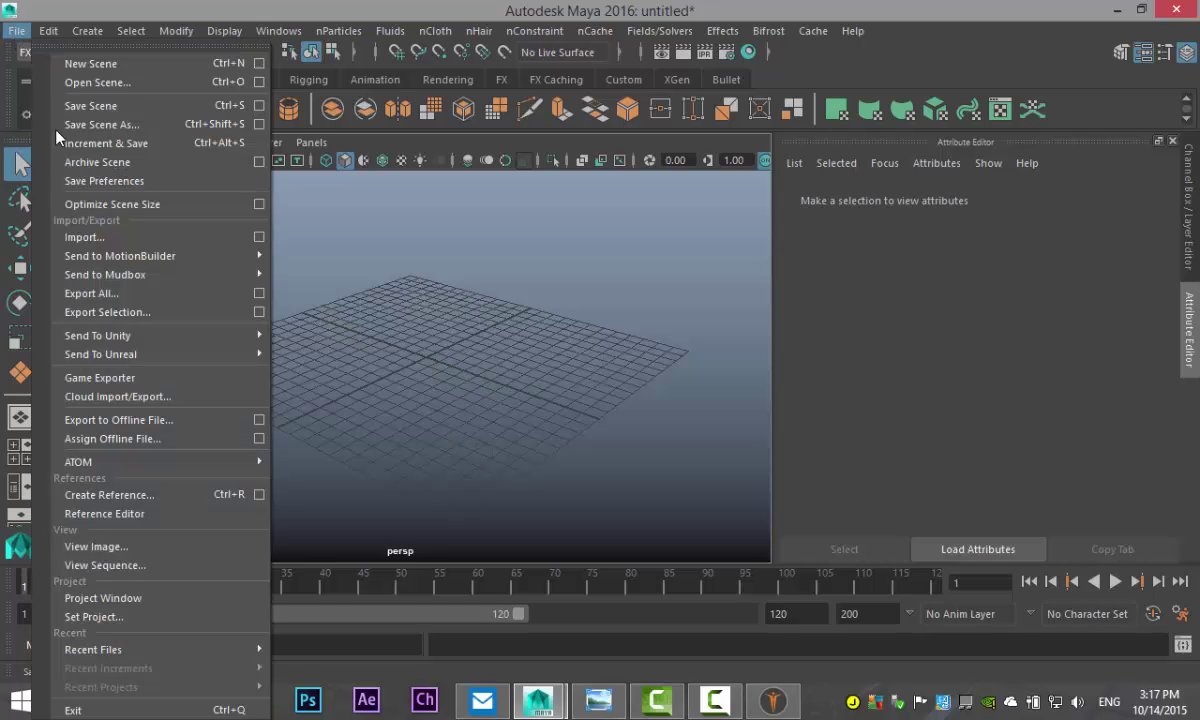
click(171, 240)
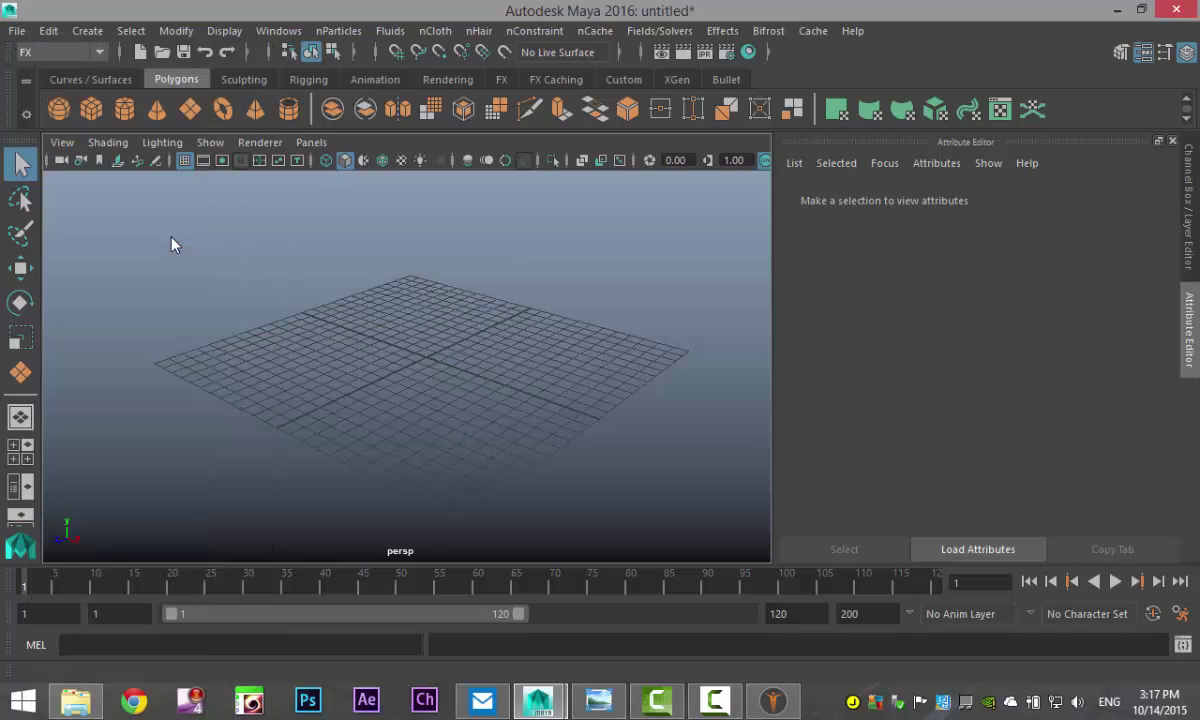
click(102, 135)
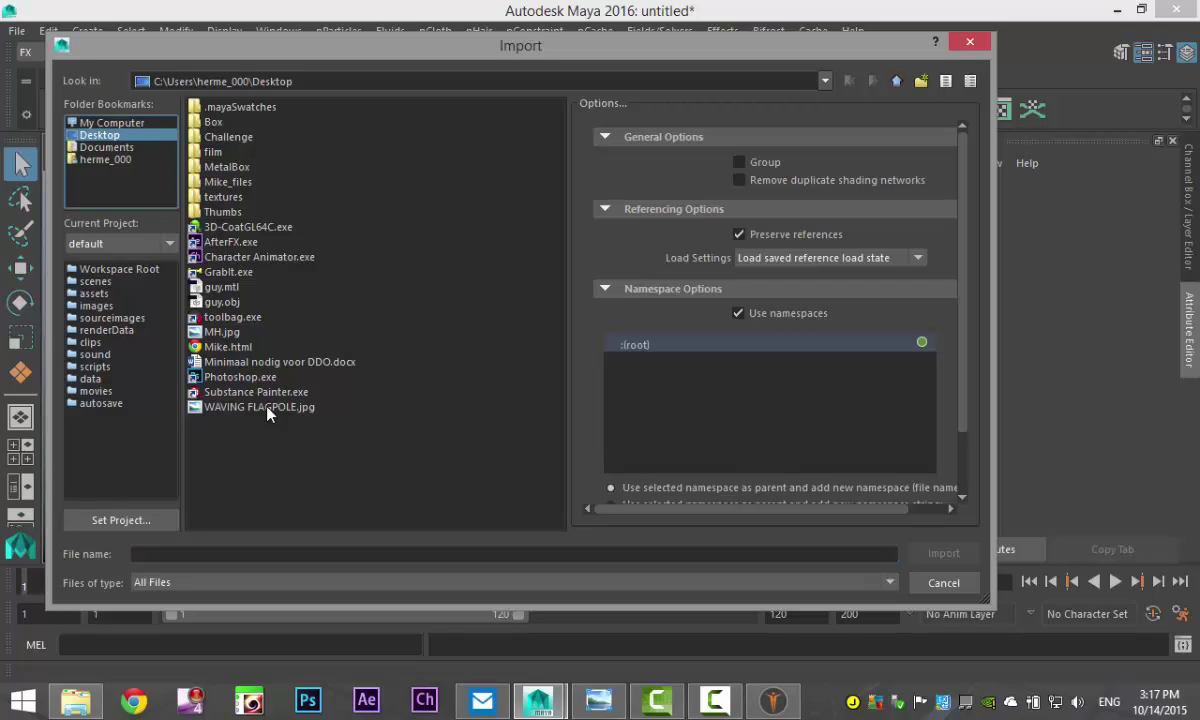
click(222, 303)
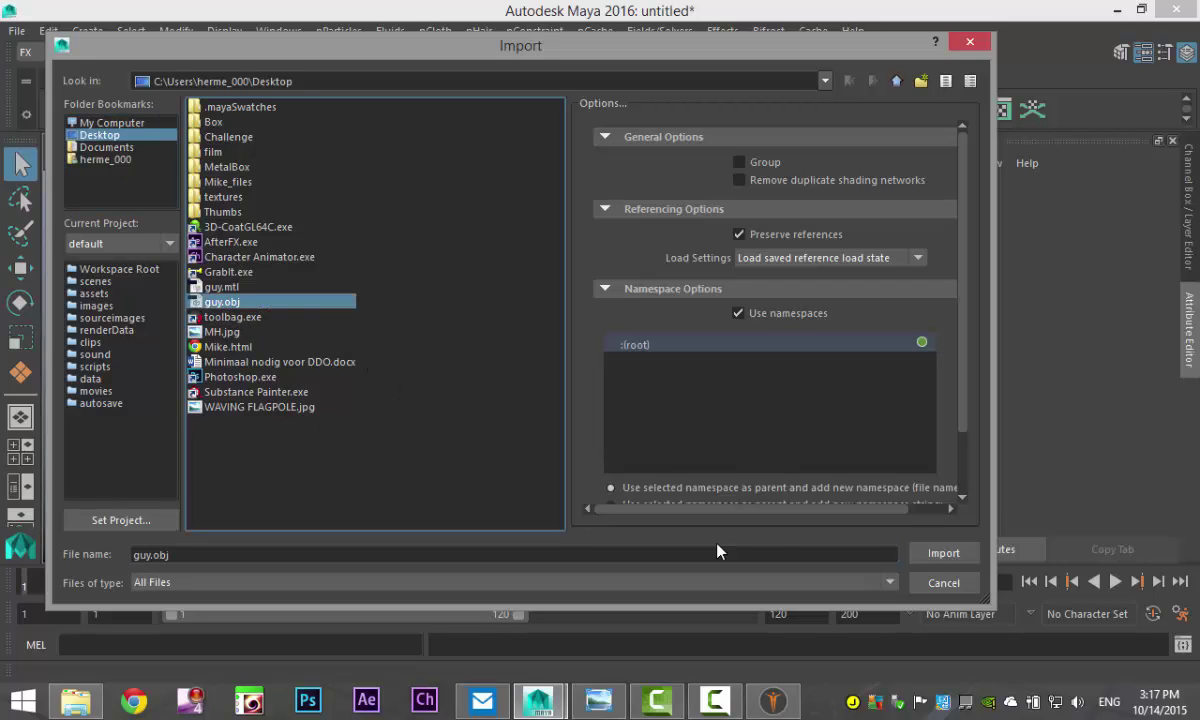
click(943, 553)
Select the imported body mesh and set the perspective view to wireframe display
alt+drag(412, 394, 557, 501)
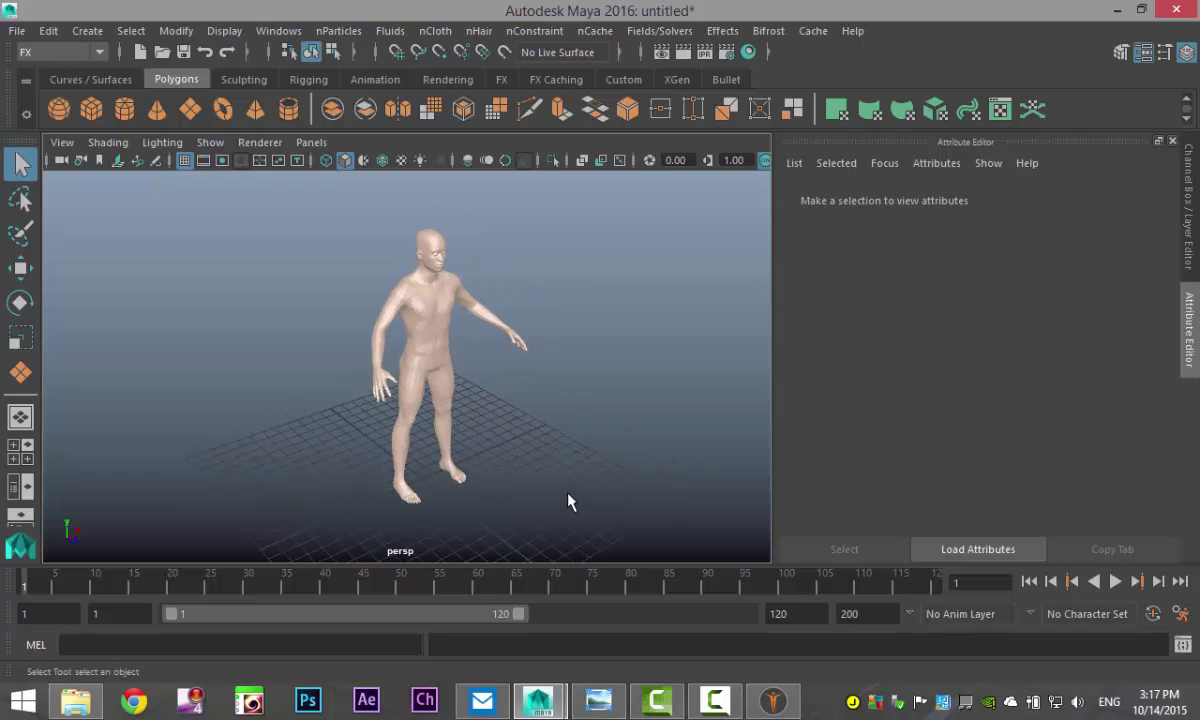
alt+drag(591, 468, 560, 468)
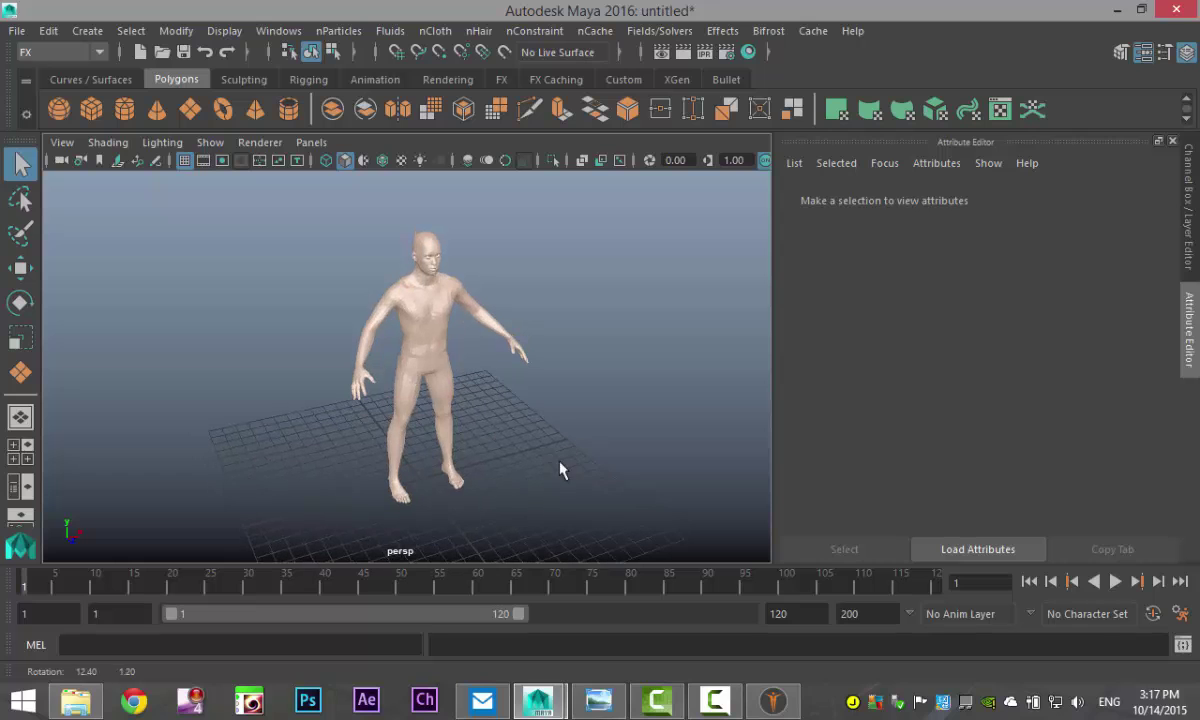
click(431, 321)
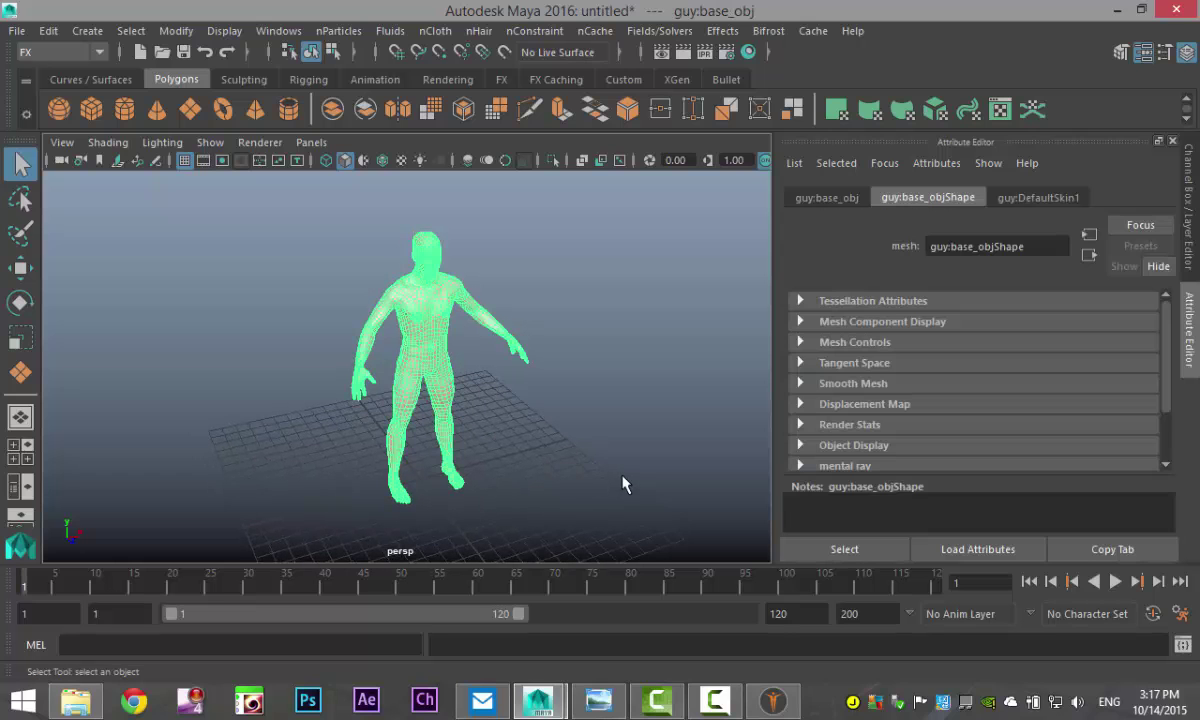
key(4)
scroll(610, 462, up, 4)
alt+drag(608, 455, 525, 455)
alt+middle_drag(525, 455, 521, 487)
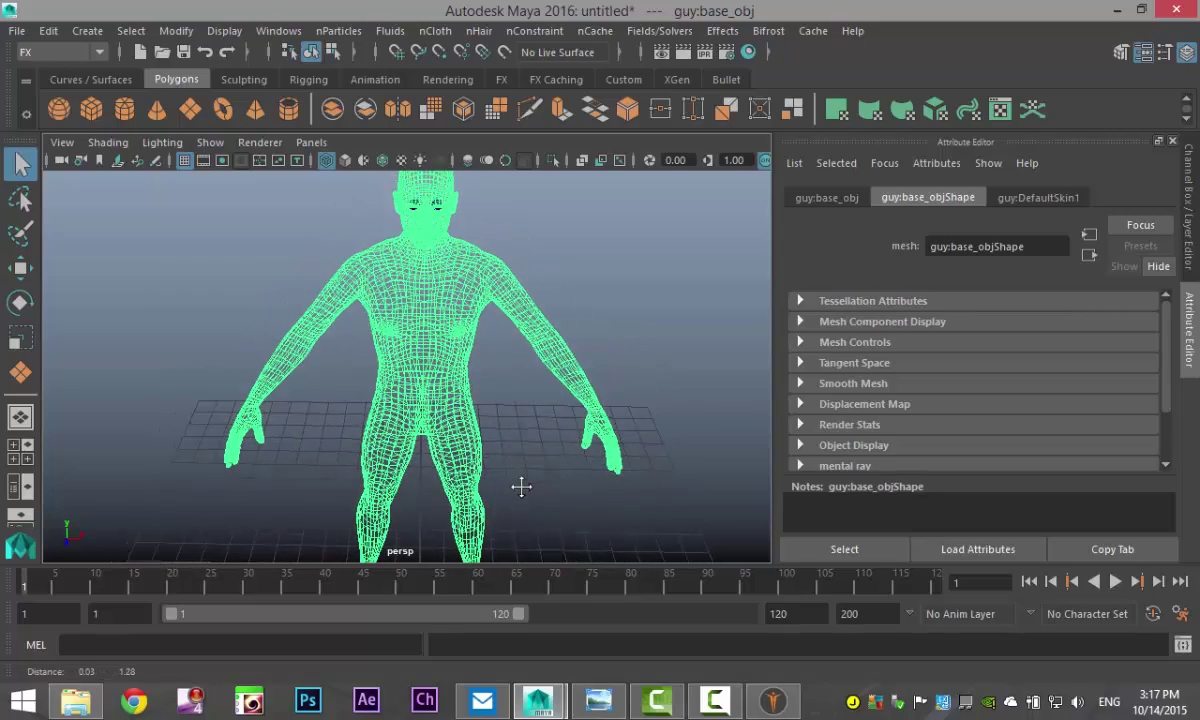
mouse_move(521, 487)
alt+mouse_down()
mouse_move(536, 458)
mouse_move(538, 469)
alt+mouse_up()
Maximize the front view and set it to wireframe display with the body's torso and arms in frame
click(30, 452)
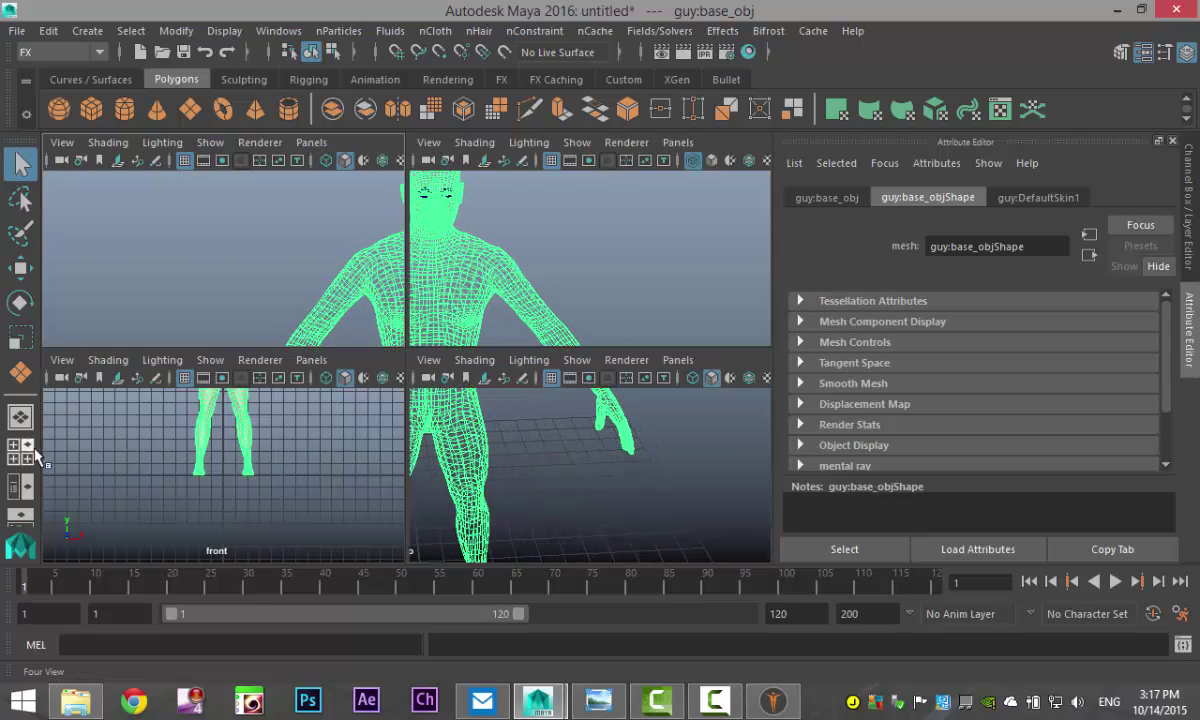
key(space)
alt+middle_drag(397, 396, 404, 596)
alt+middle_drag(489, 445, 463, 548)
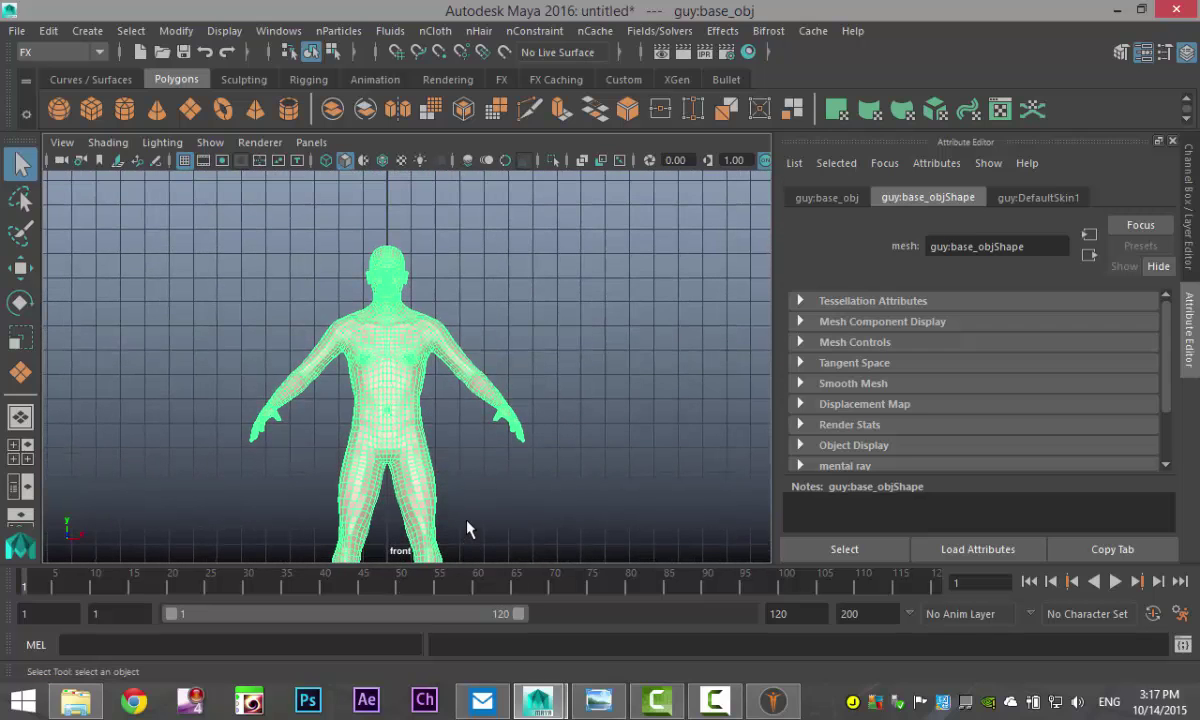
key(4)
scroll(480, 430, up, 3)
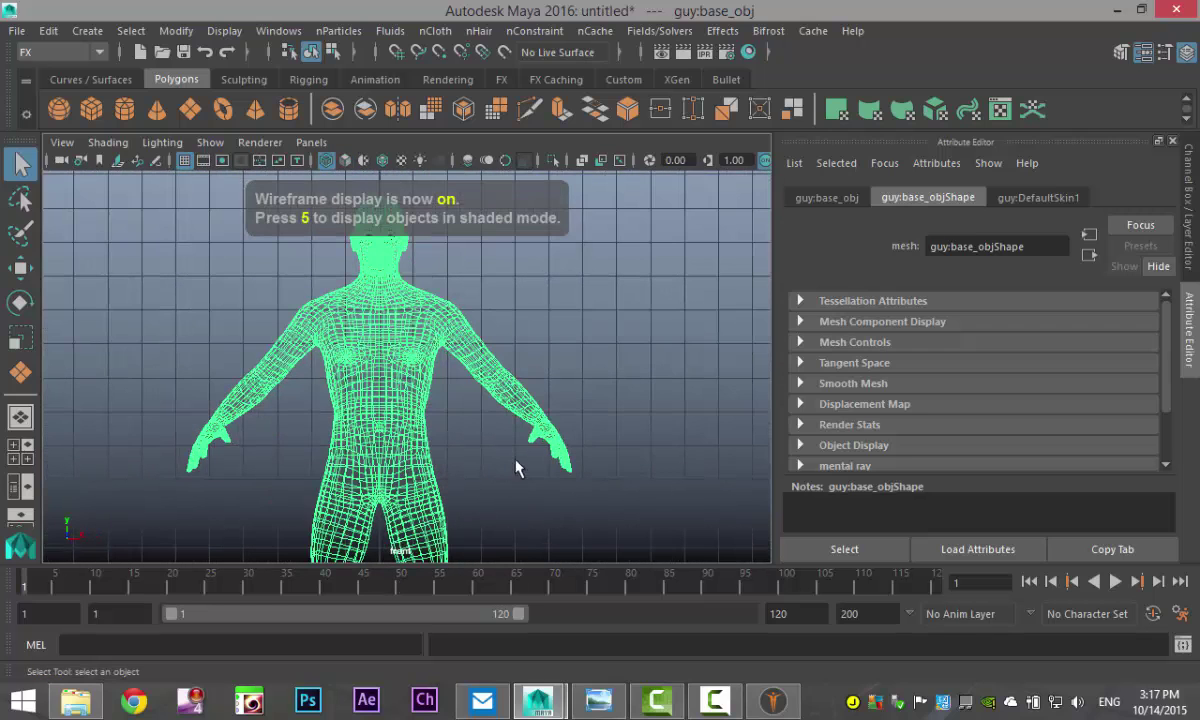
Using the Rigging menu set, create a four-joint chain through the character's left shoulder, elbow, wrist and hand in the front view
click(57, 51)
click(71, 87)
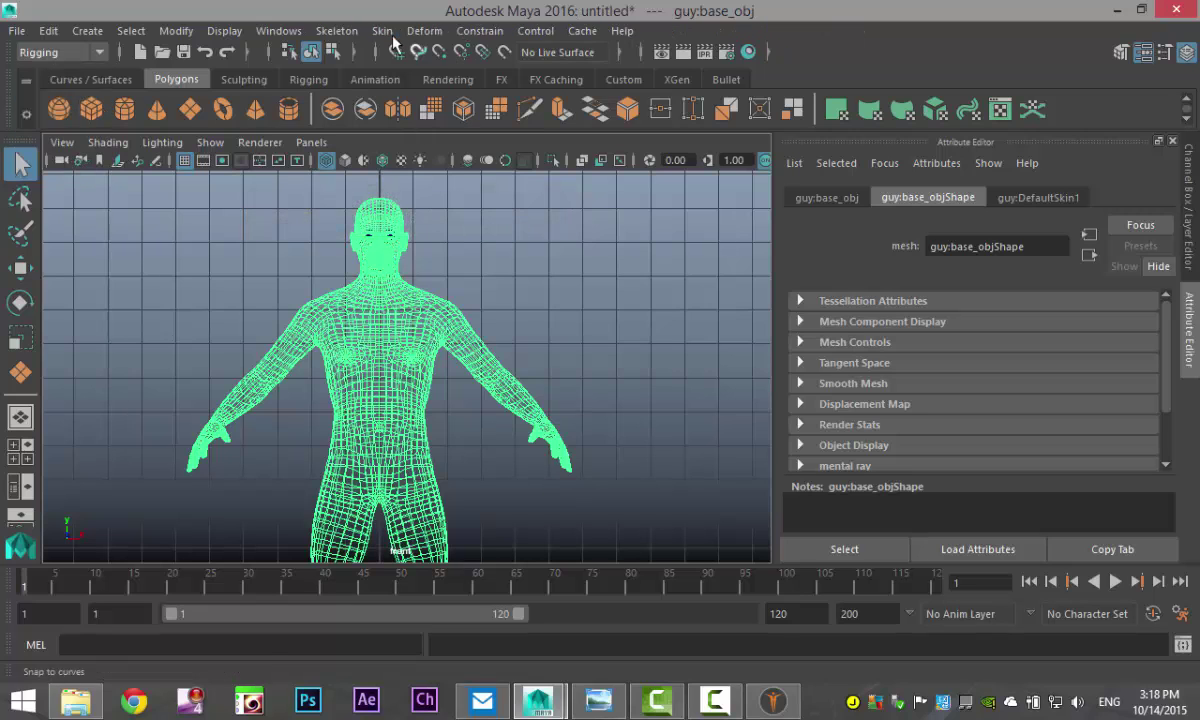
click(336, 30)
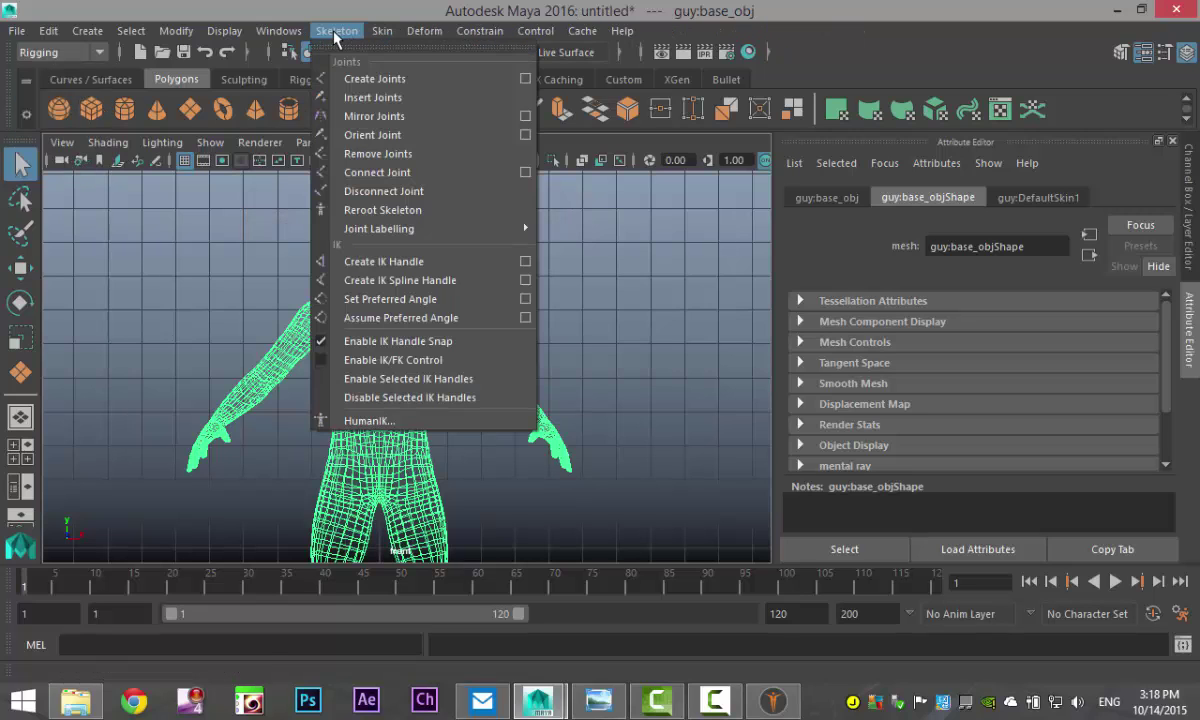
click(400, 80)
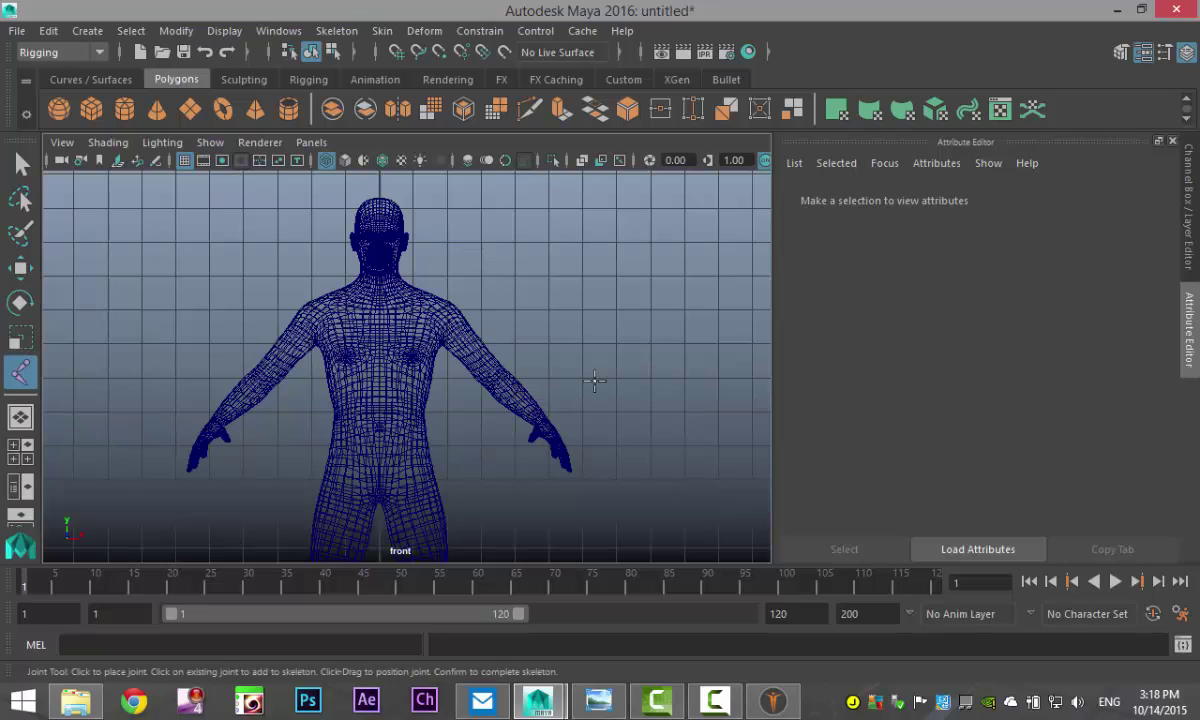
alt+middle_drag(587, 437, 555, 397)
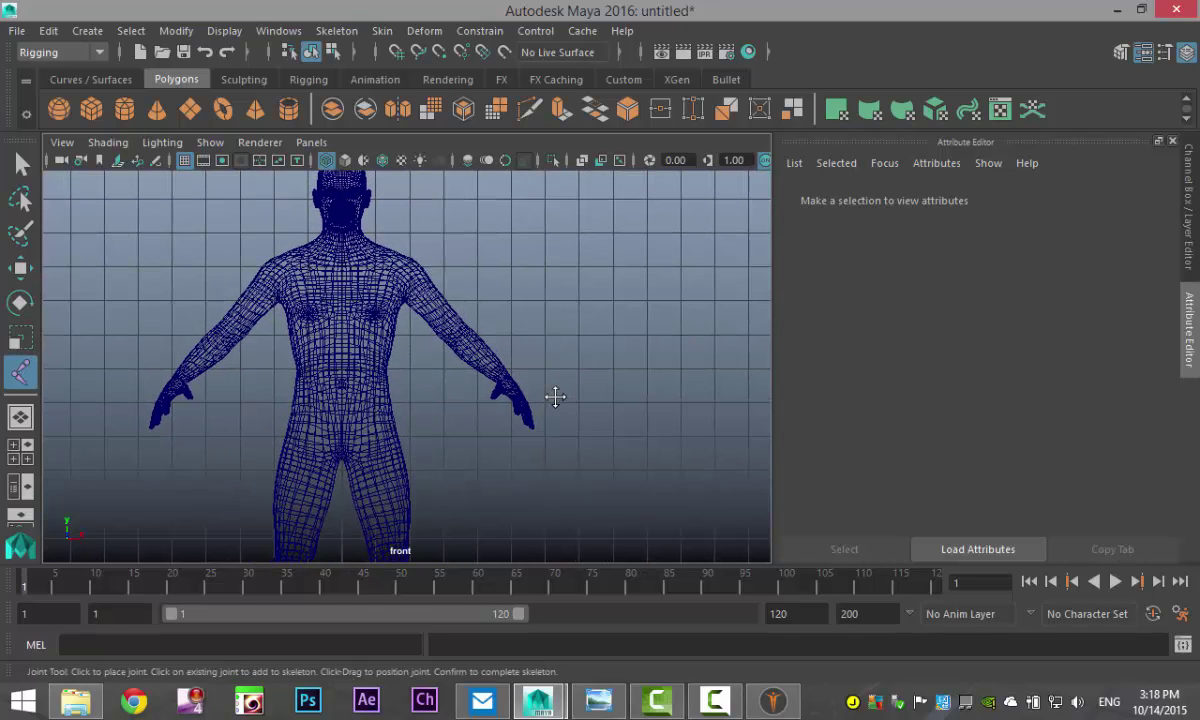
scroll(556, 397, up, 2)
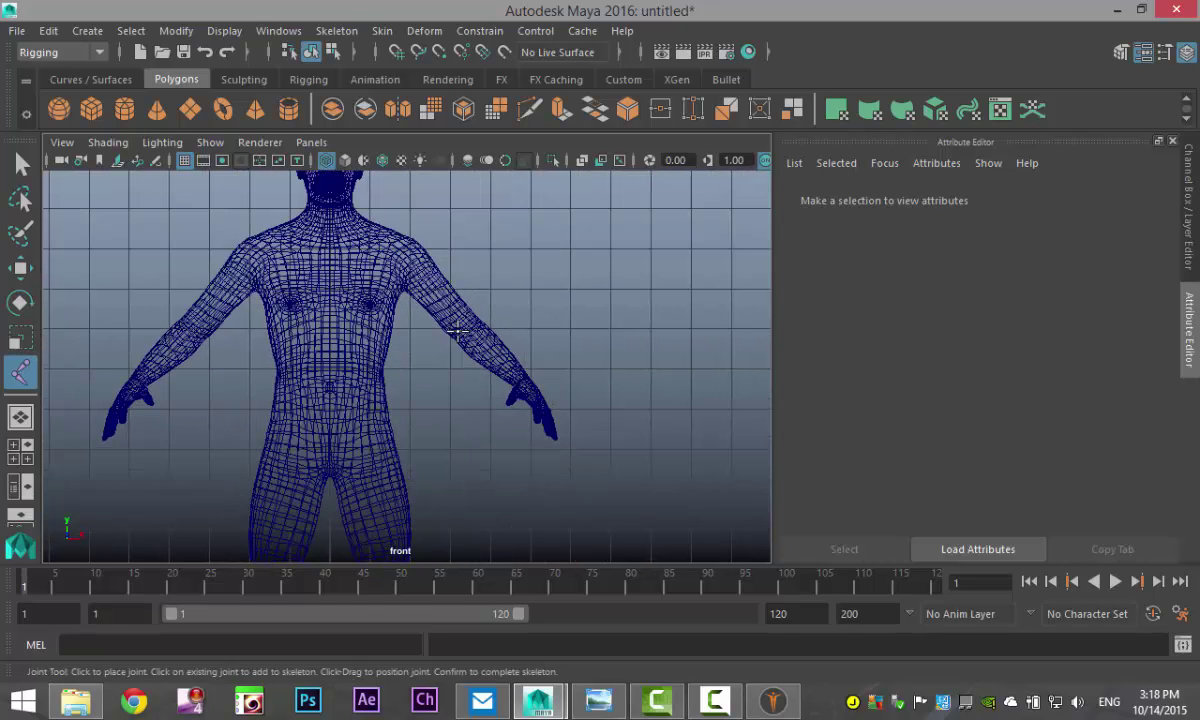
click(398, 256)
click(467, 328)
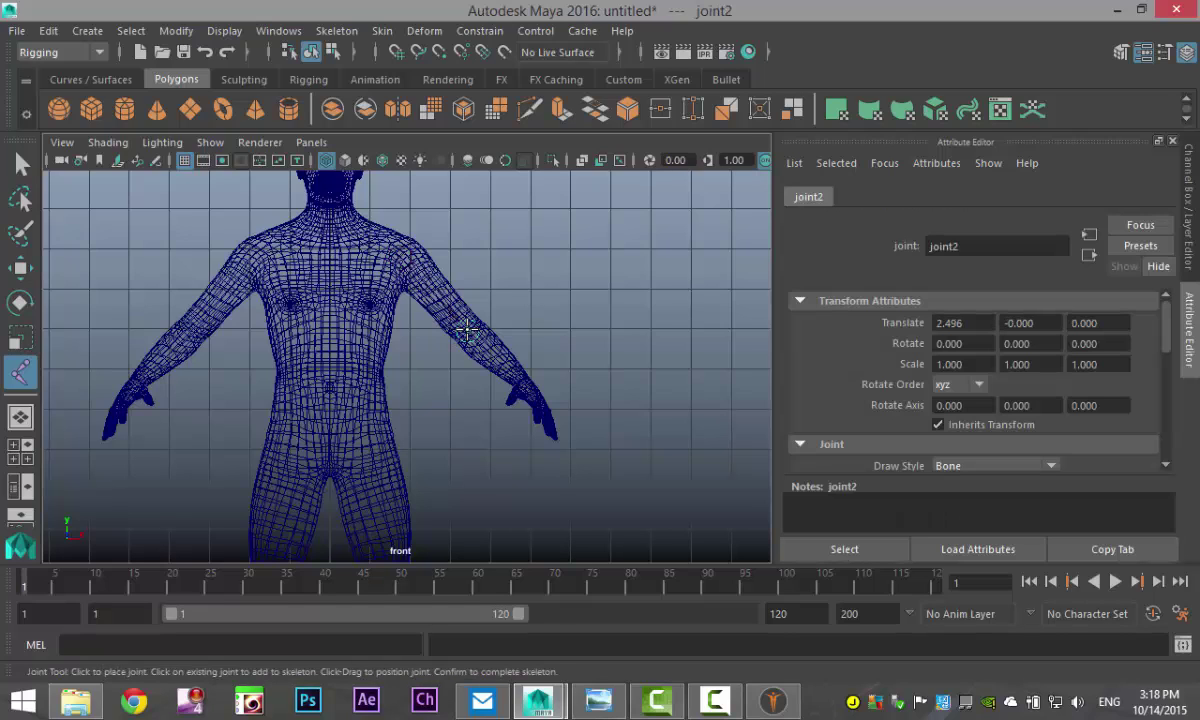
click(528, 392)
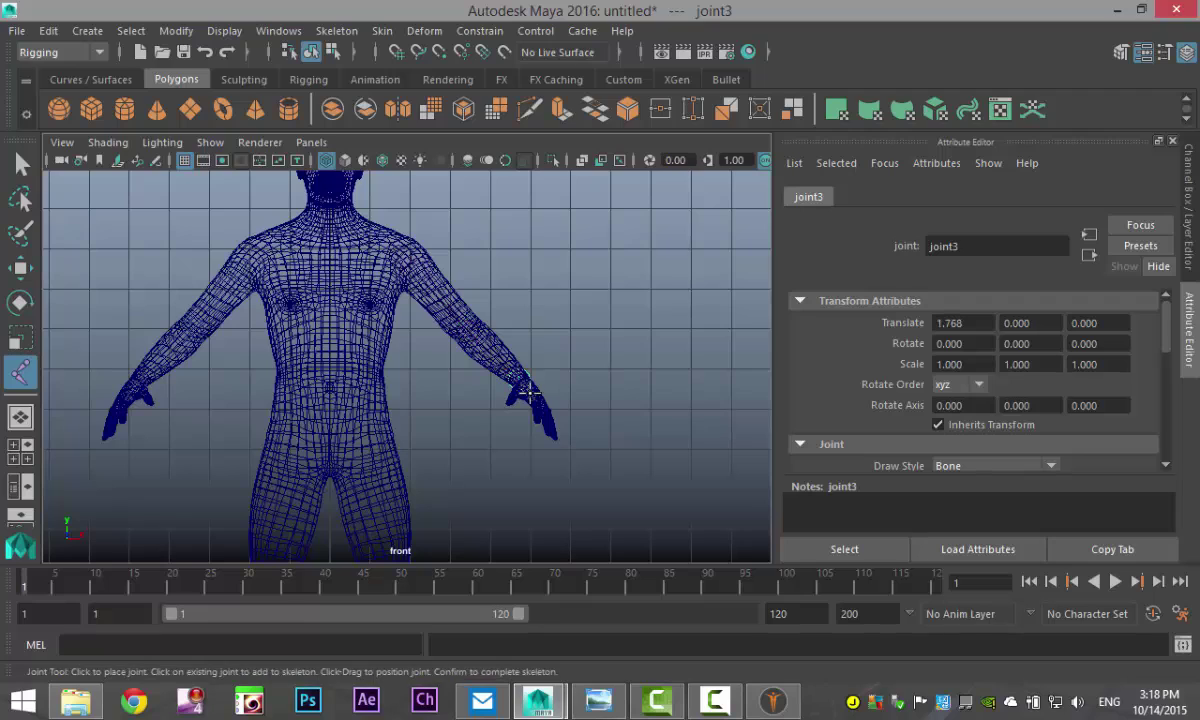
click(539, 404)
key(q)
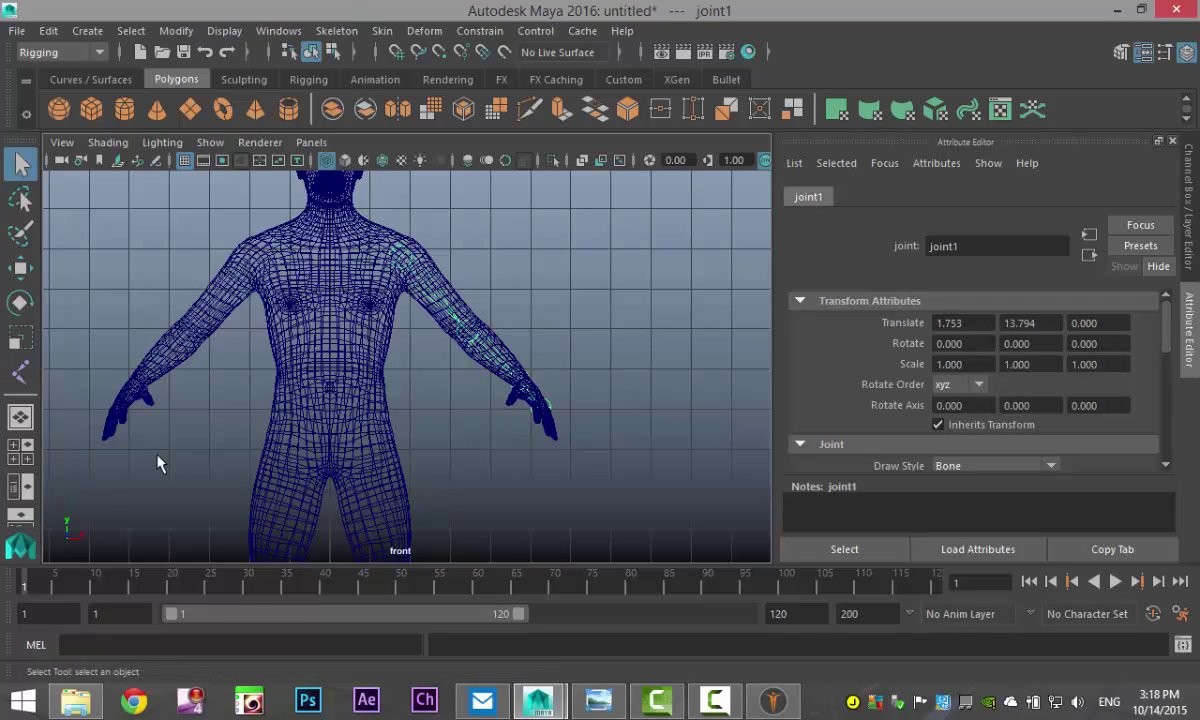
Maximize the side view and set it to wireframe display, framing the arm and its joint chain
key(space)
key(space)
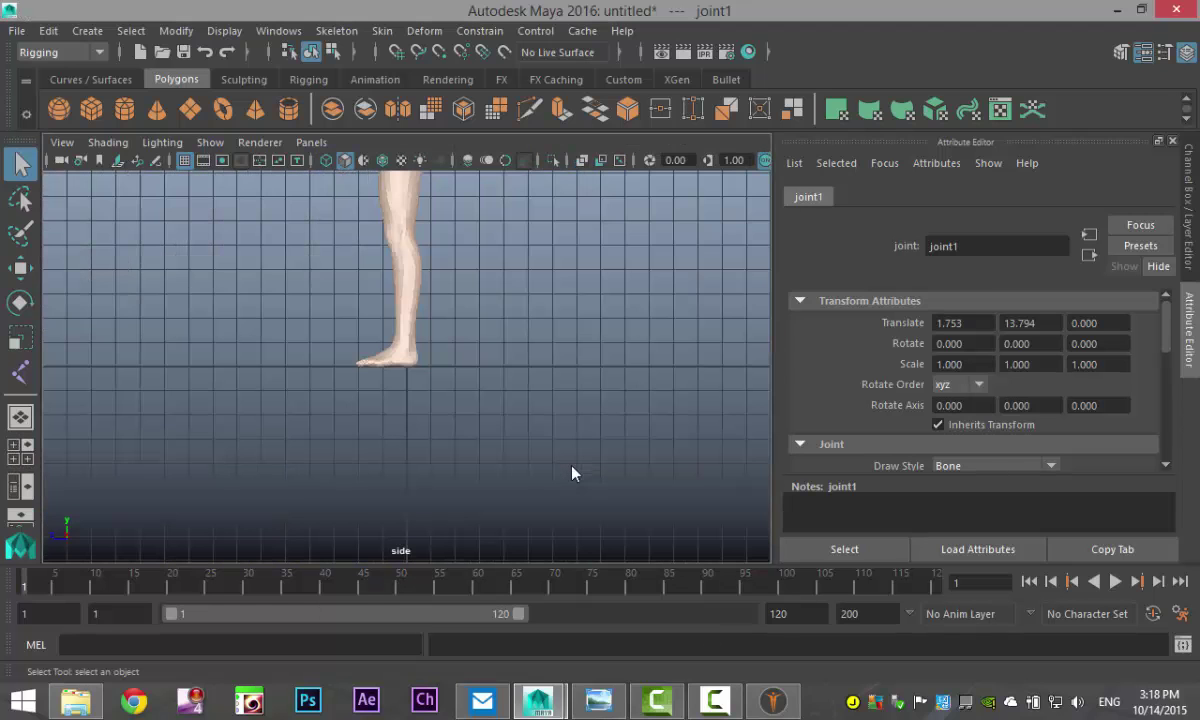
key(4)
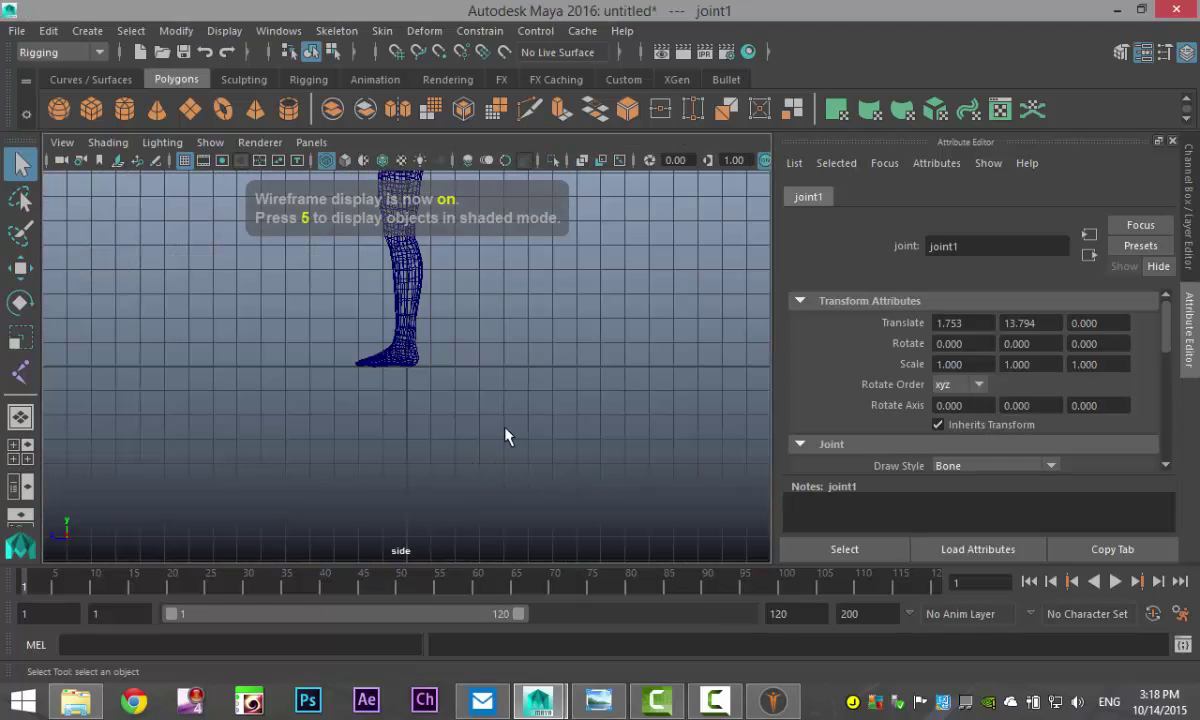
alt+middle_drag(570, 347, 584, 611)
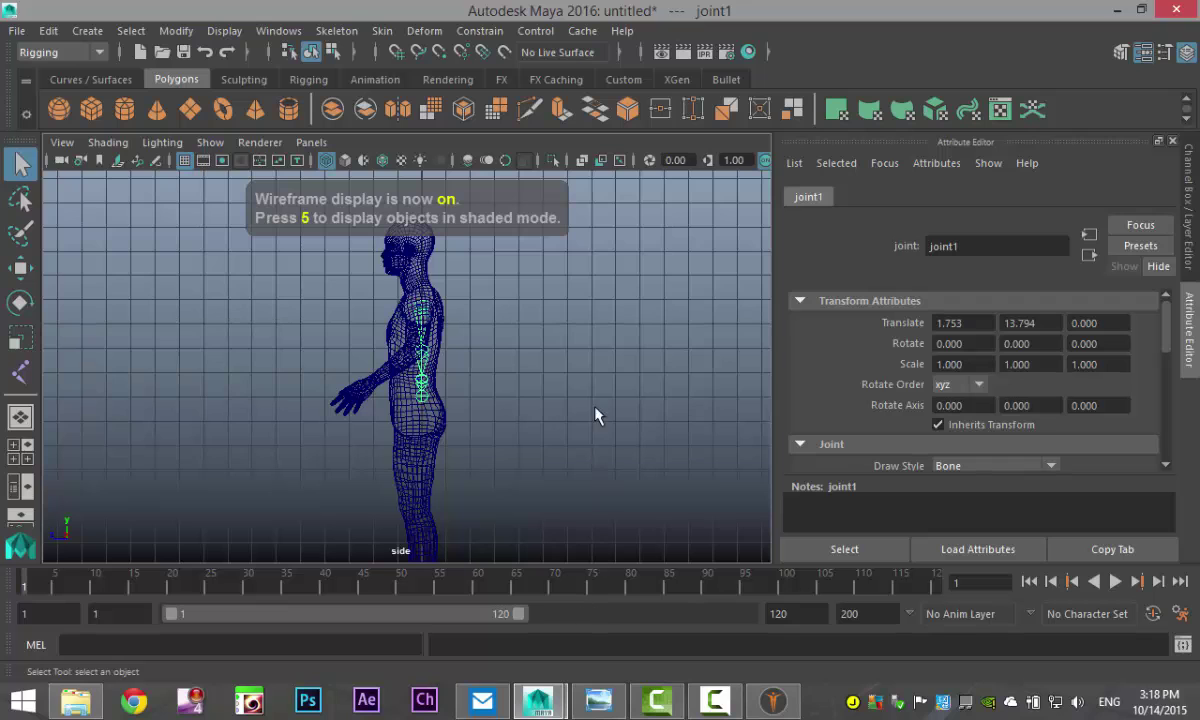
alt+middle_drag(595, 410, 595, 463)
scroll(600, 424, up, 10)
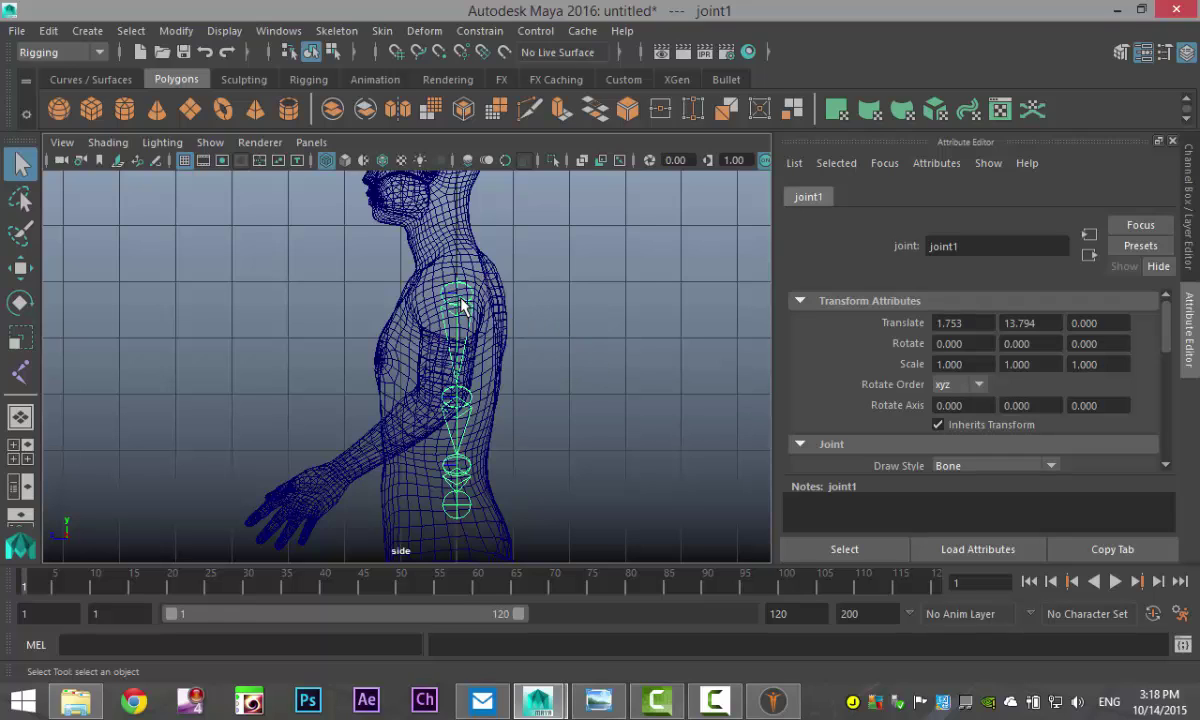
Move the shoulder joint forward to about 0.117 in Z and the elbow joint to about 0.234, following the arm in the side view
key(w)
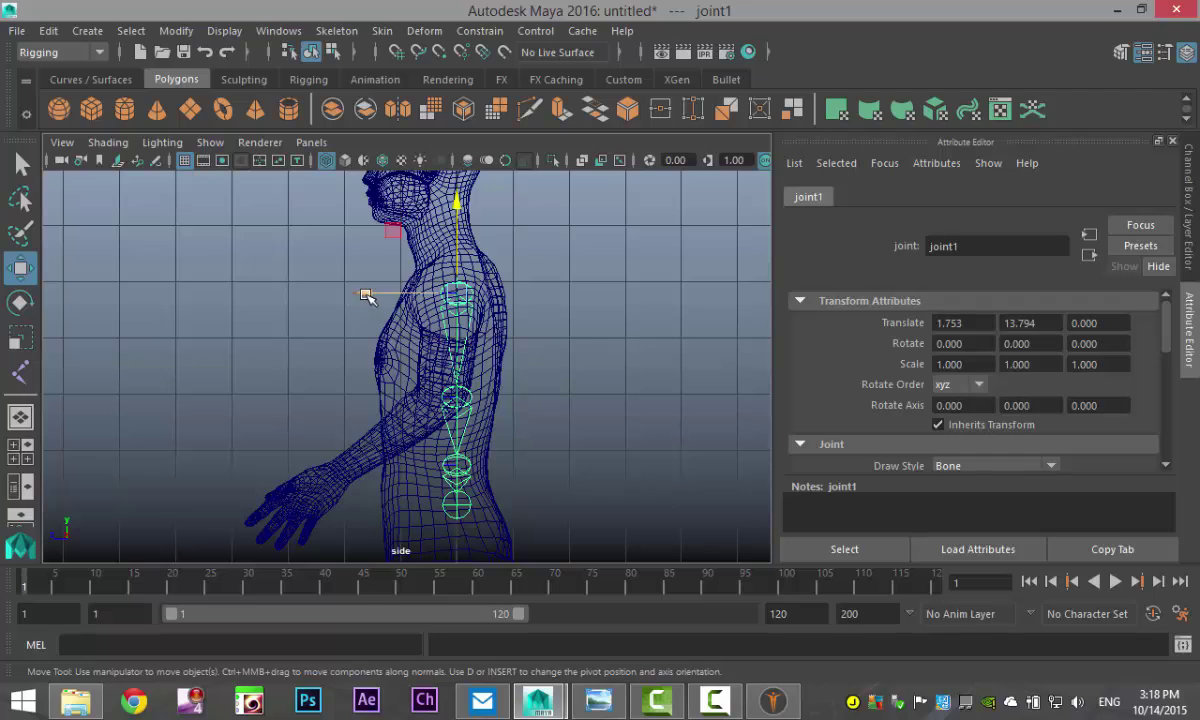
drag(366, 296, 358, 296)
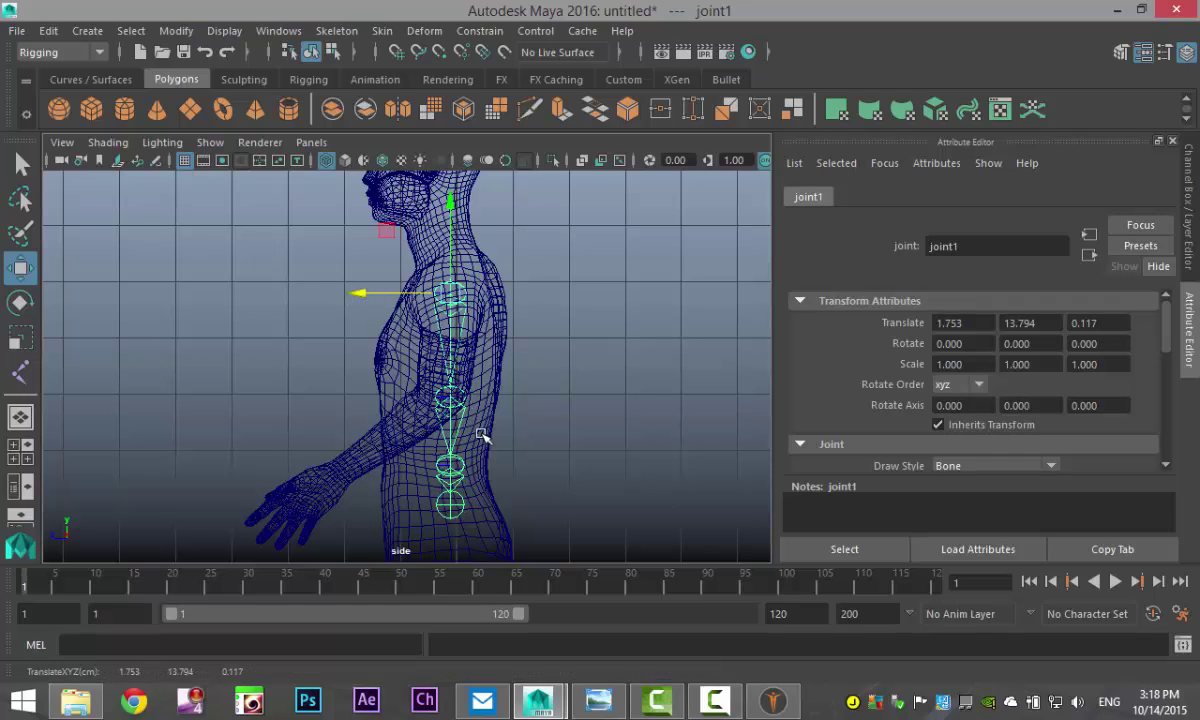
click(434, 389)
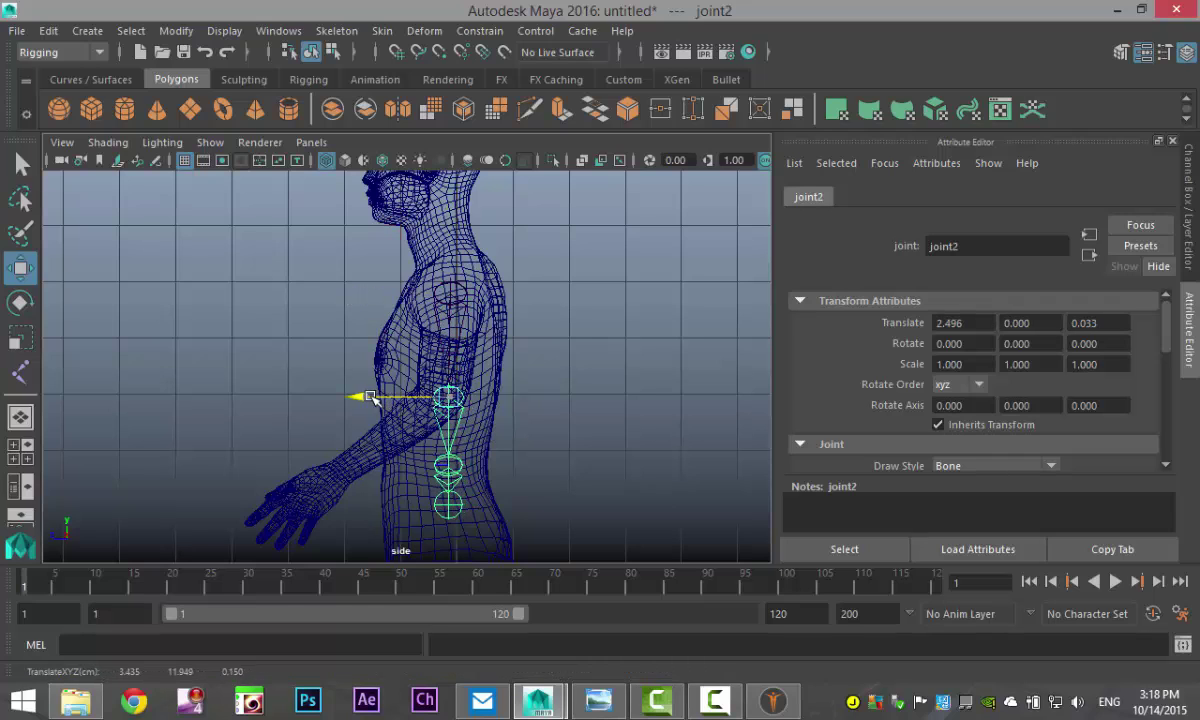
drag(370, 397, 359, 397)
Move the wrist joint forward into the wrist and the hand joint into the palm, at about 0.784 in Z
click(434, 466)
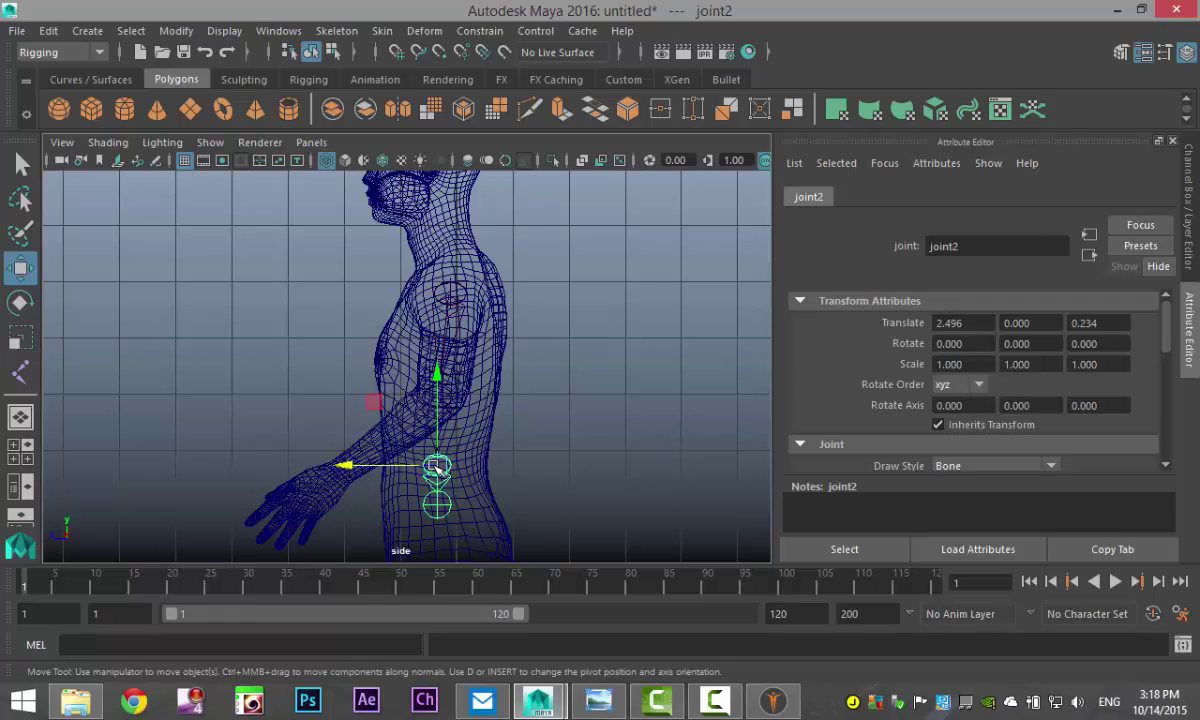
drag(347, 470, 213, 503)
click(349, 507)
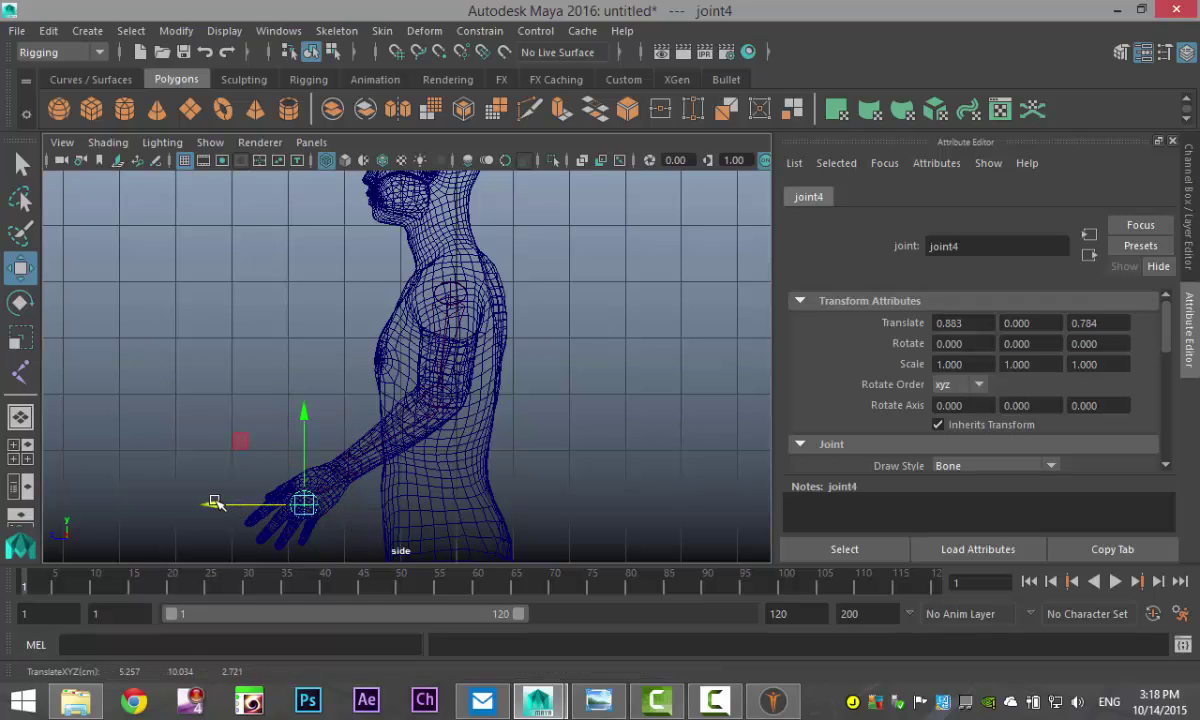
In the perspective view, mirror the whole arm joint chain from the shoulder across YZ with the Behavior function
click(20, 451)
key(space)
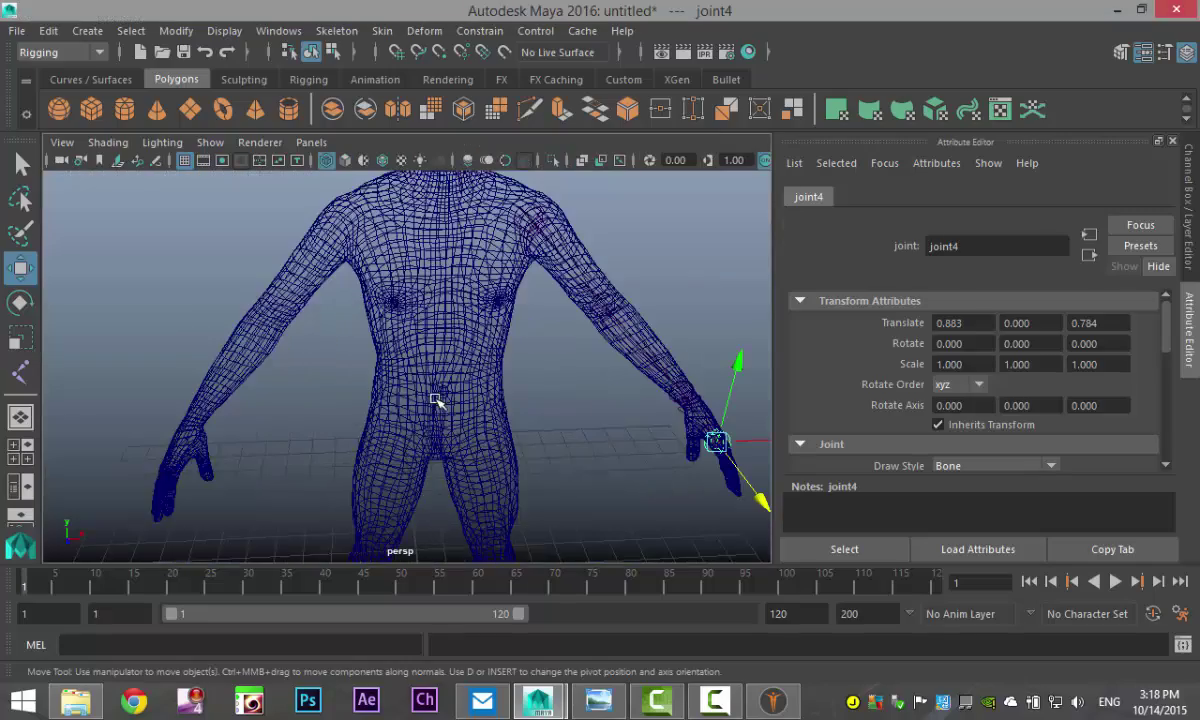
alt+drag(351, 391, 514, 461)
click(454, 302)
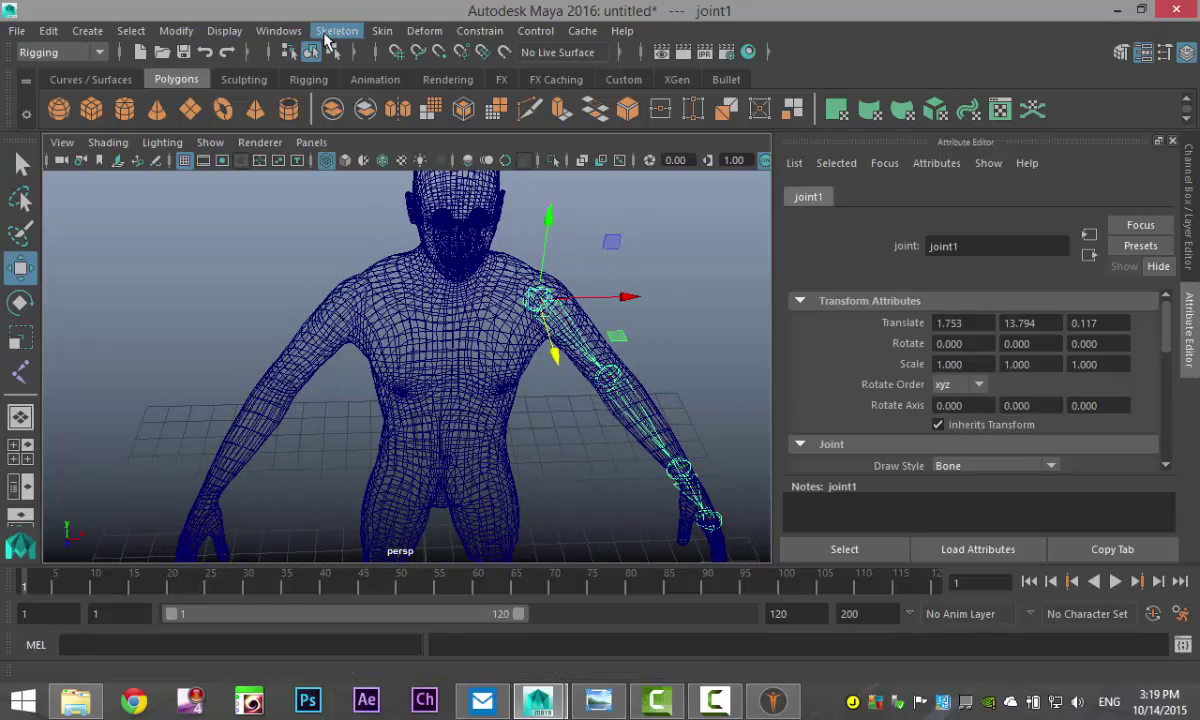
click(333, 31)
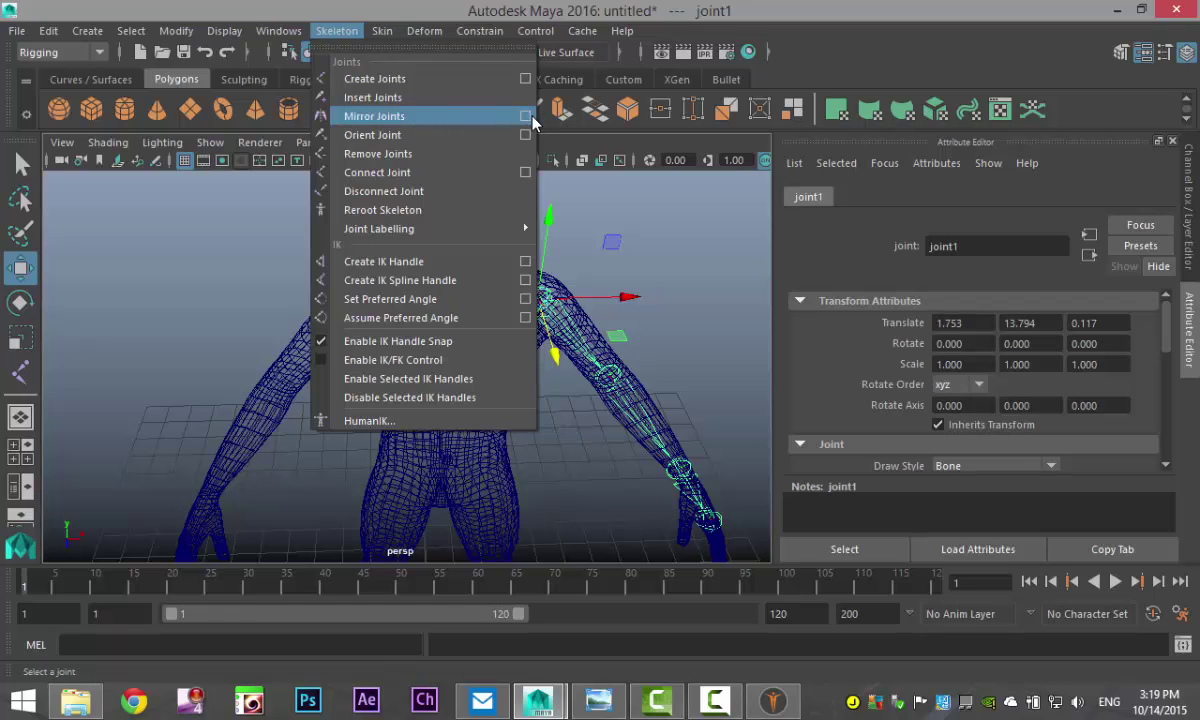
click(526, 117)
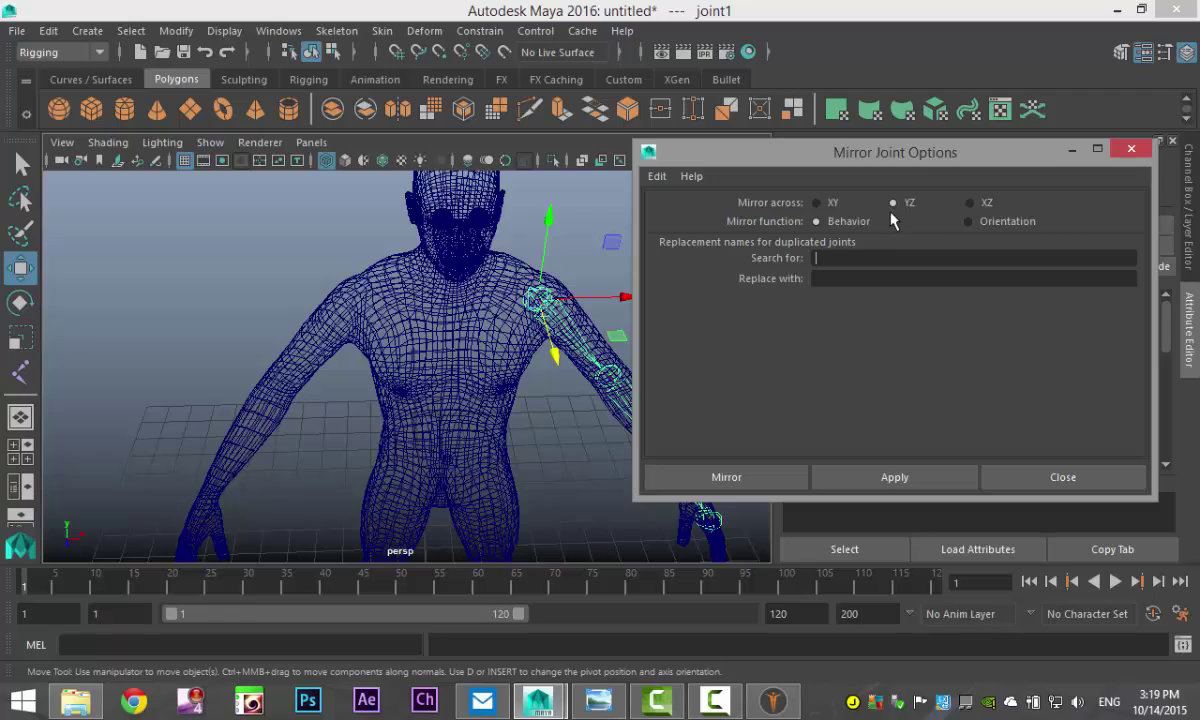
click(891, 481)
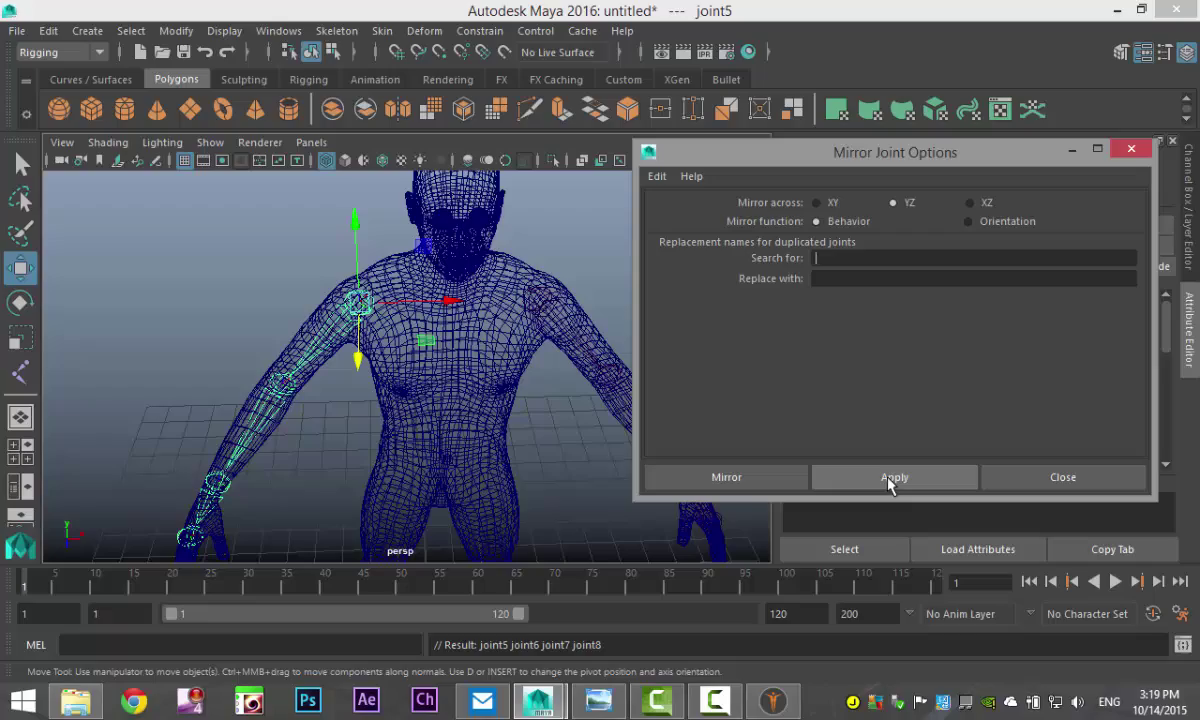
Close the mirror joint options, look over the mirrored arm chain, and maximize the front view with the torso framed
click(1131, 150)
alt+drag(707, 334, 575, 298)
alt+middle_drag(575, 298, 515, 371)
alt+drag(535, 372, 539, 366)
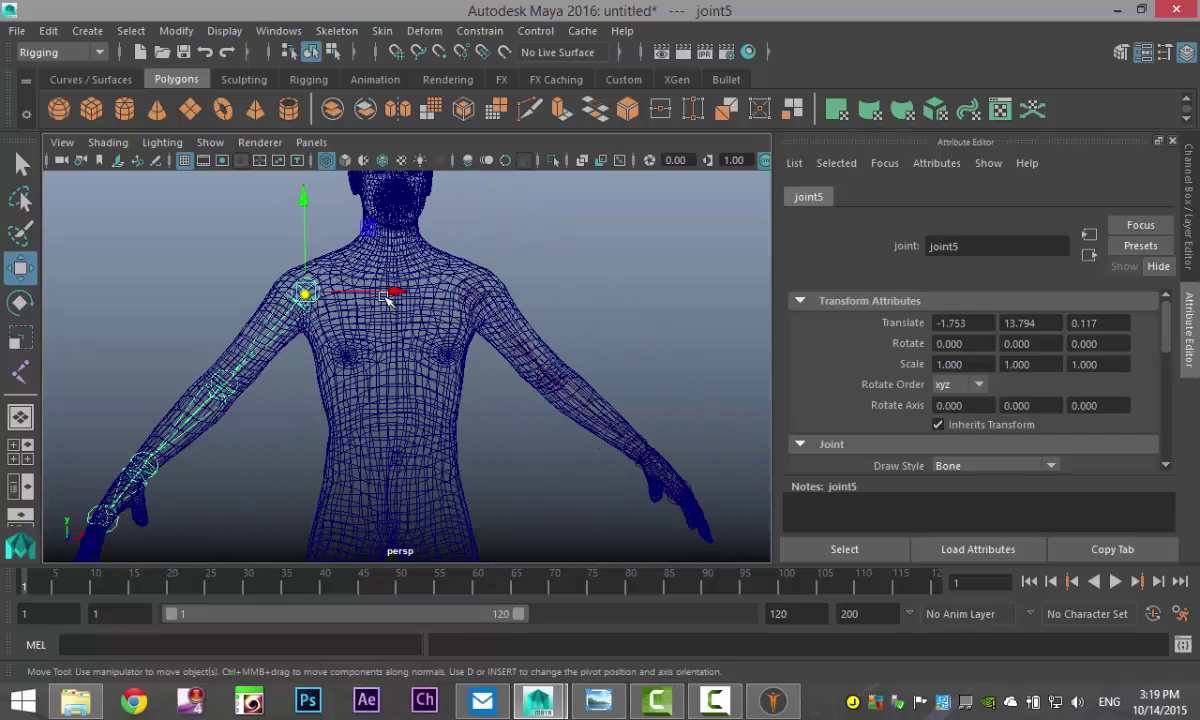
click(25, 462)
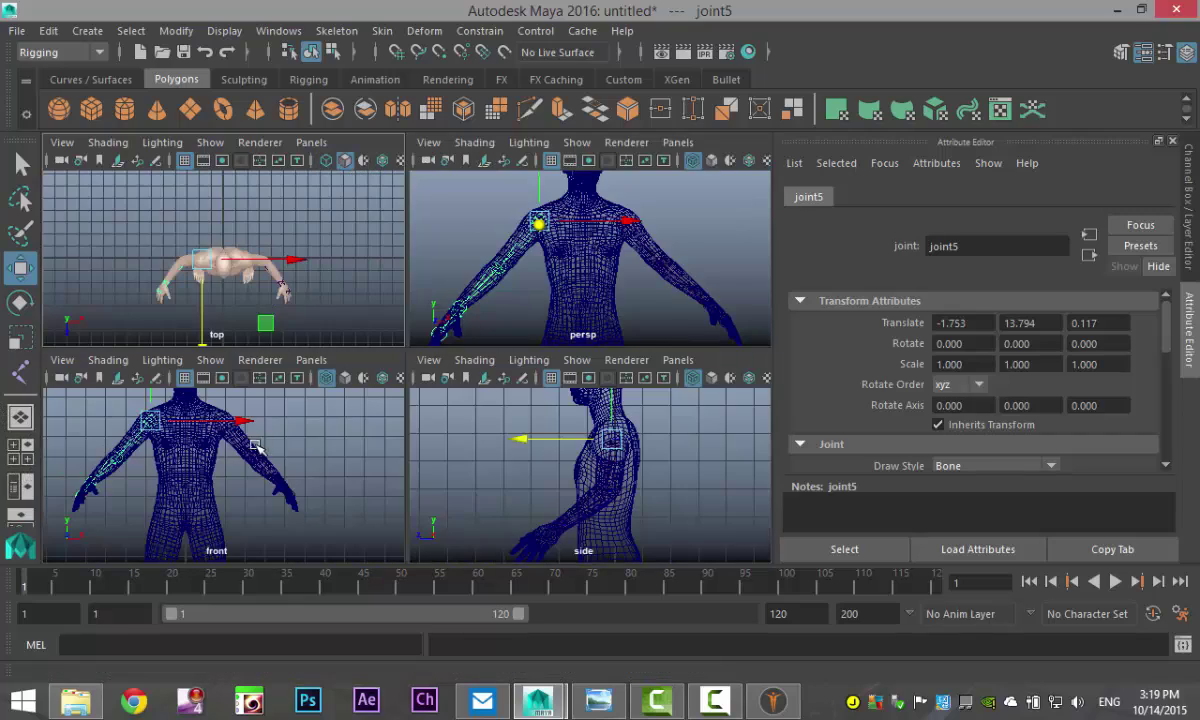
key(space)
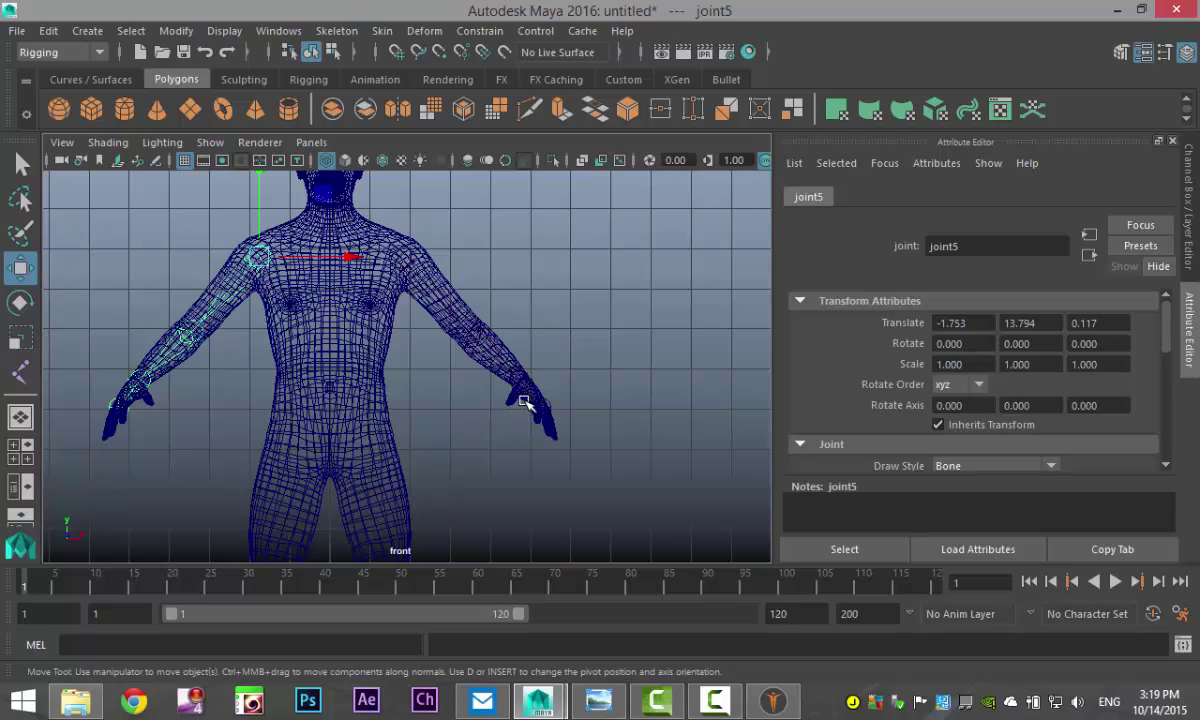
alt+middle_drag(495, 378, 585, 355)
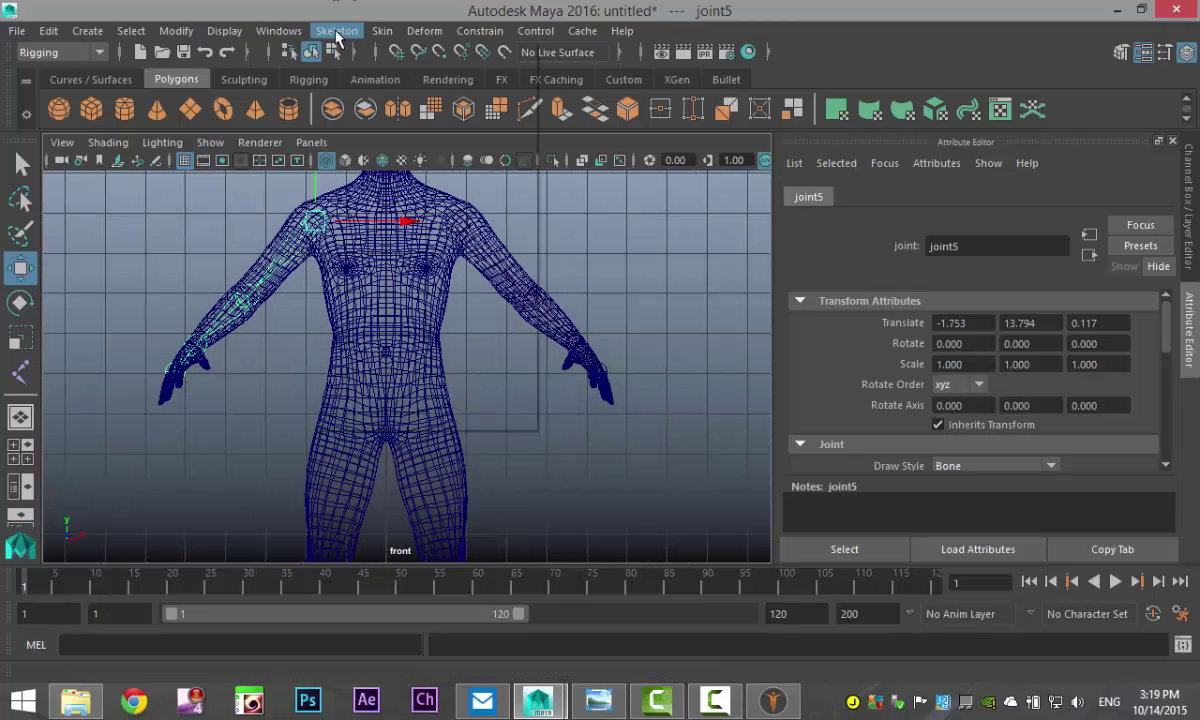
Create a spine joint chain up the body's centre line, from the pelvis at about 9.96 in Y through the neck to the upper head
click(336, 31)
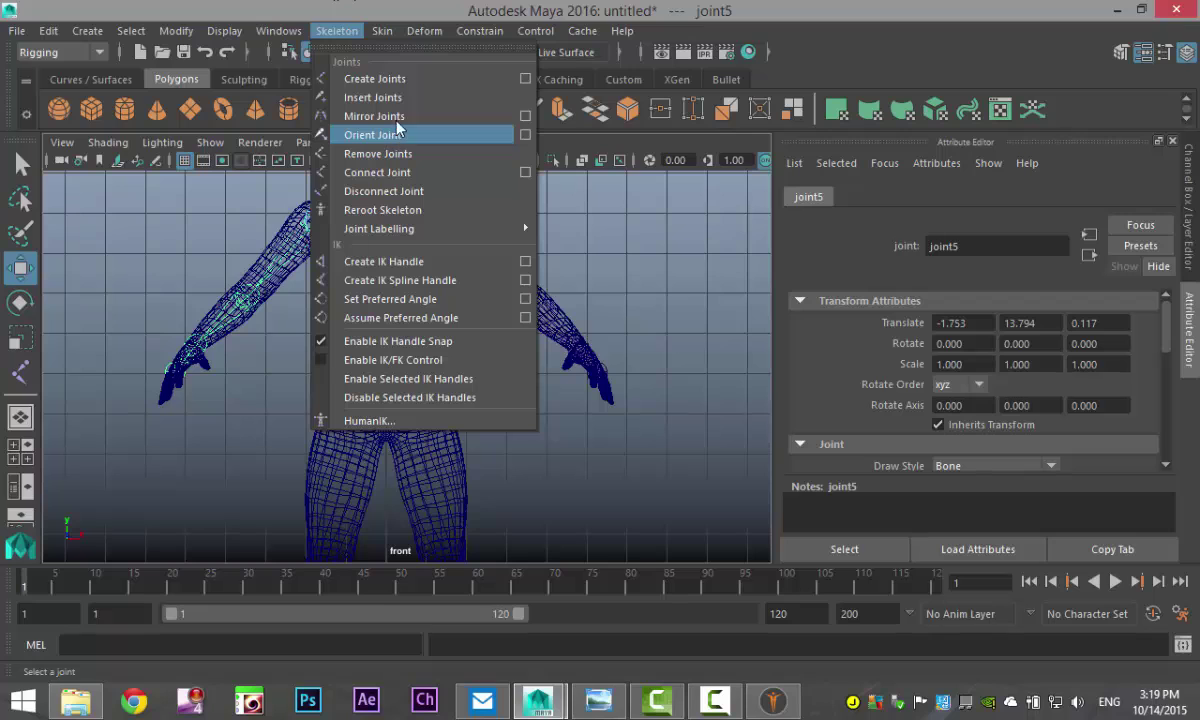
click(374, 78)
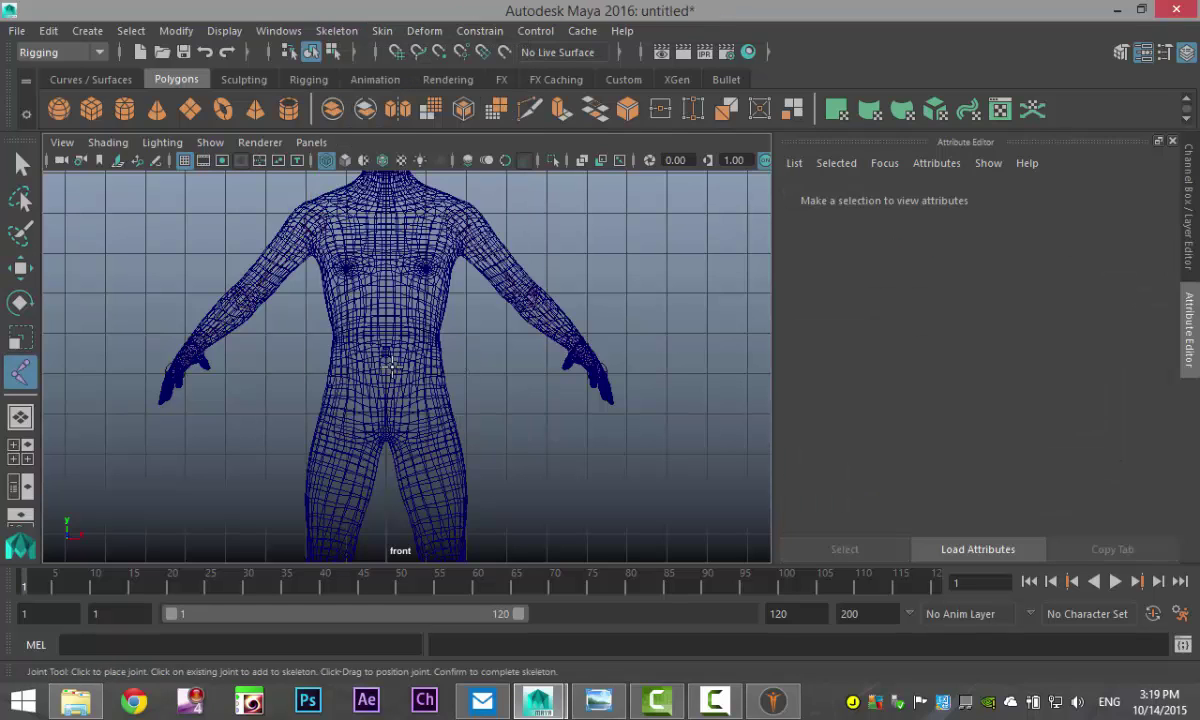
click(385, 373)
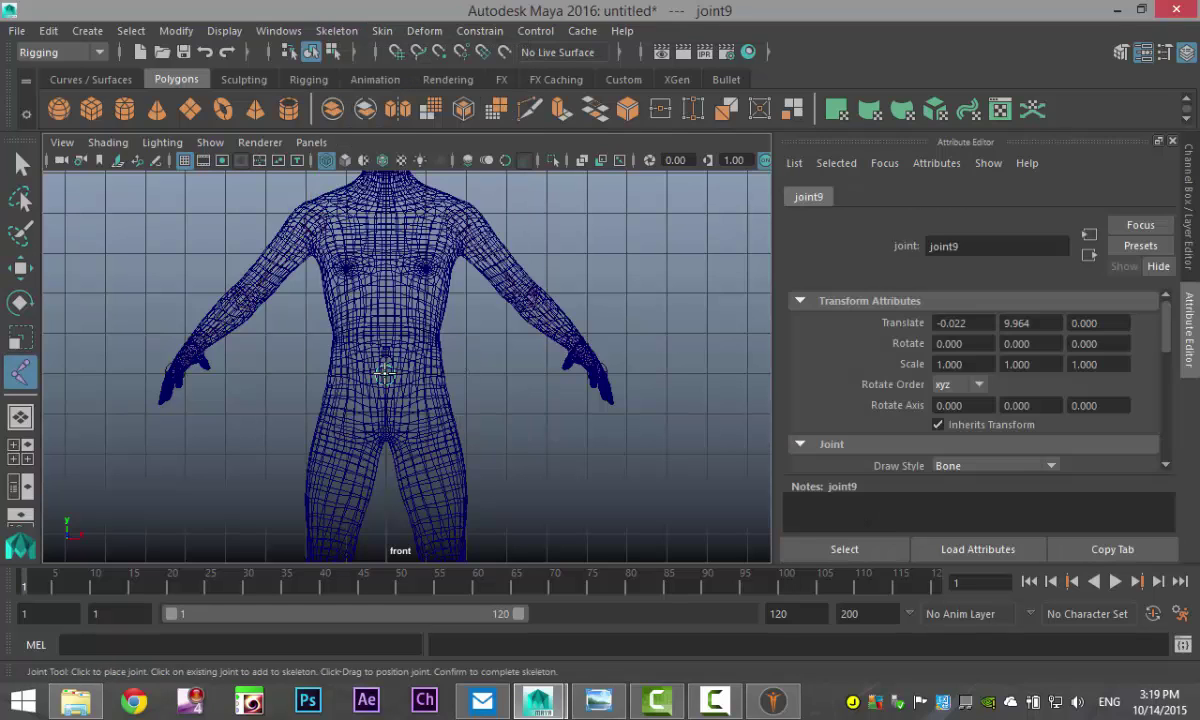
alt+middle_drag(490, 400, 517, 484)
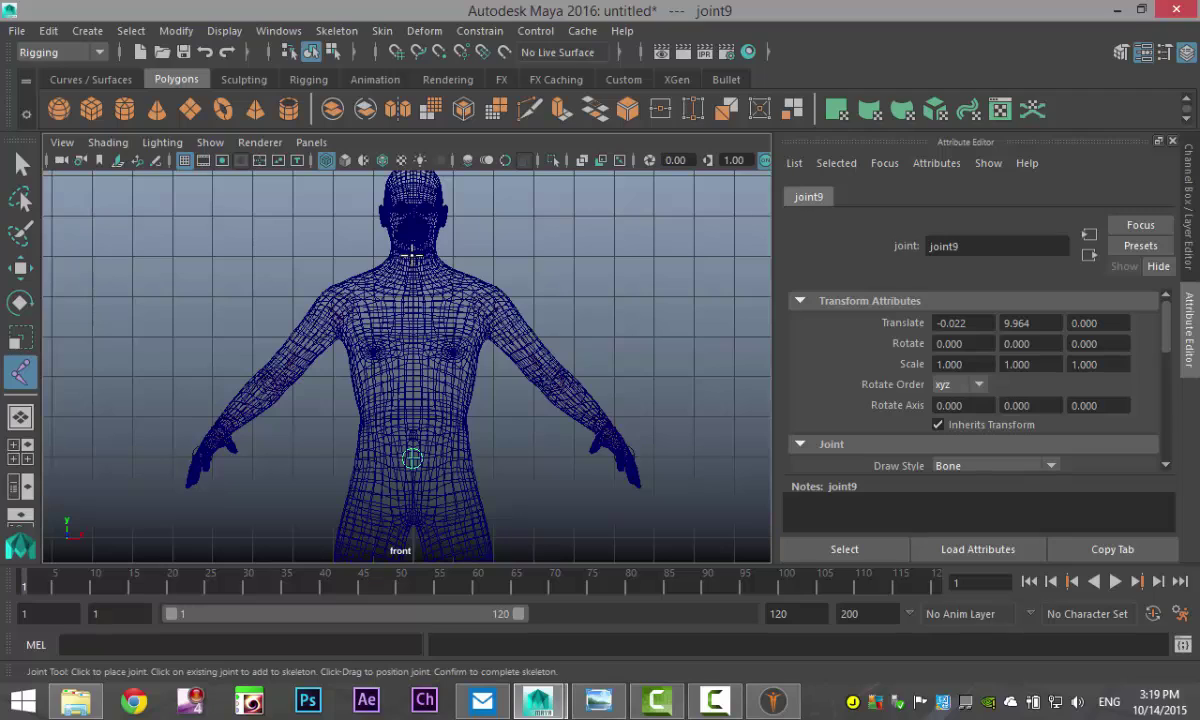
click(413, 255)
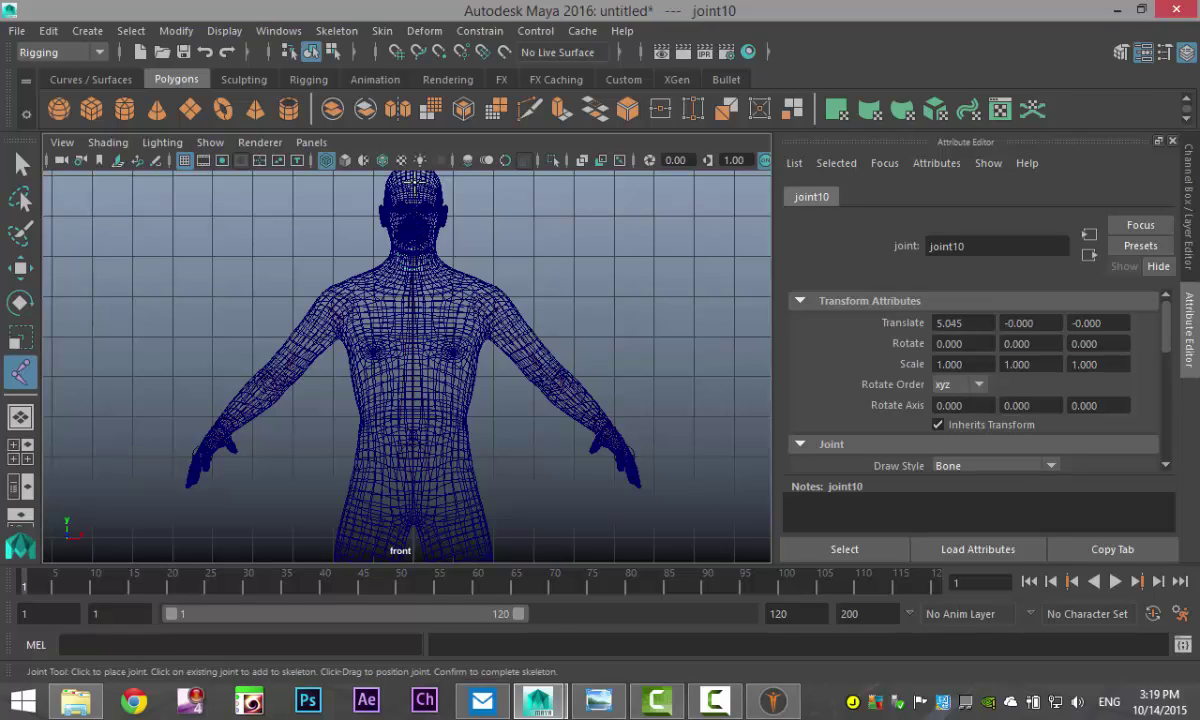
click(430, 236)
key(Return)
key(w)
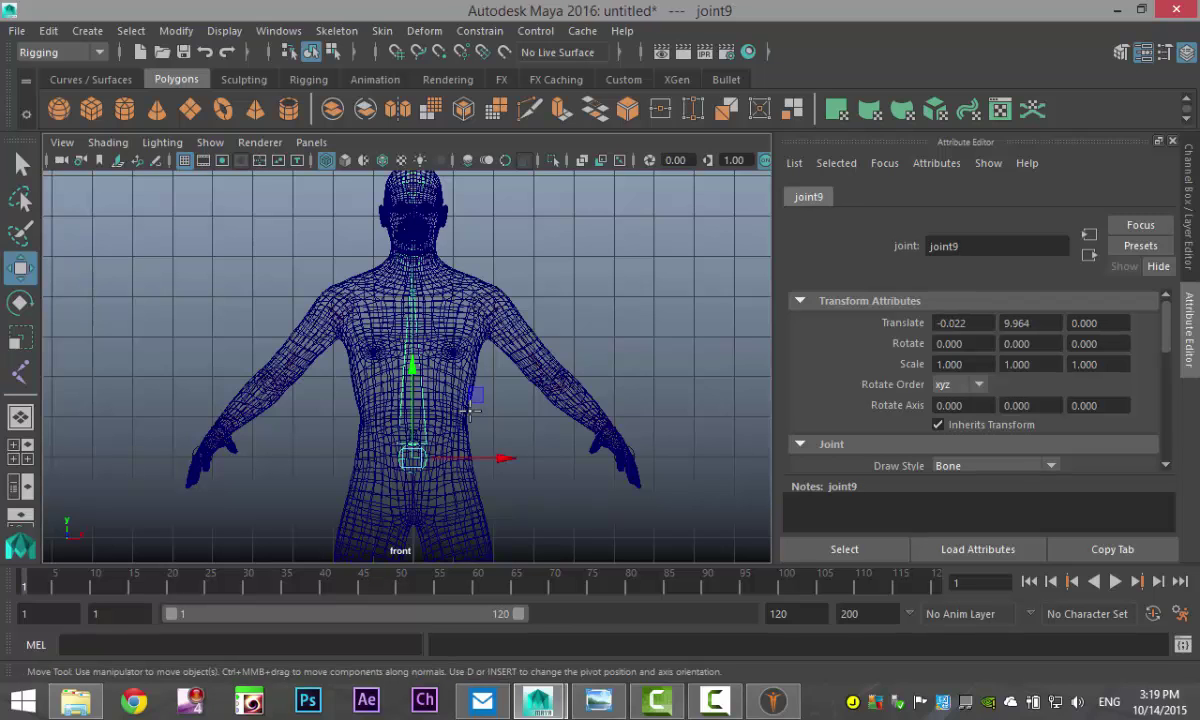
In the side view, move the pelvis root joint forward to 0.300 in Z and the neck joint to about 0.033
click(21, 451)
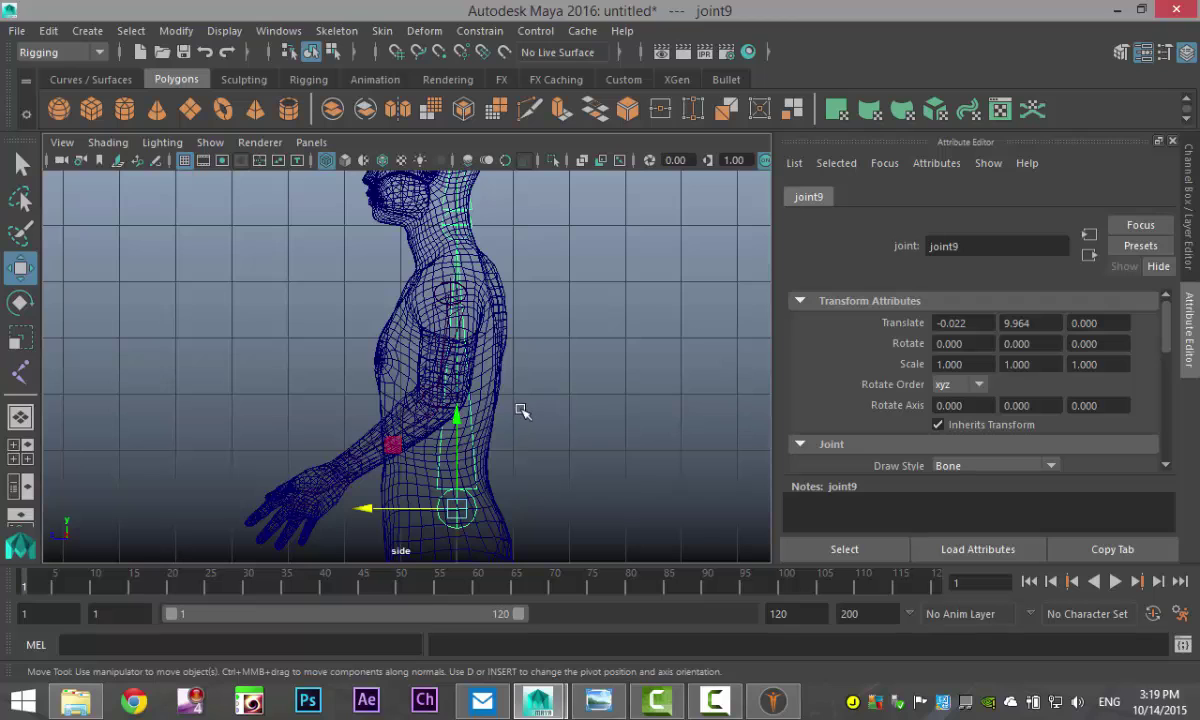
alt+middle_drag(531, 434, 544, 332)
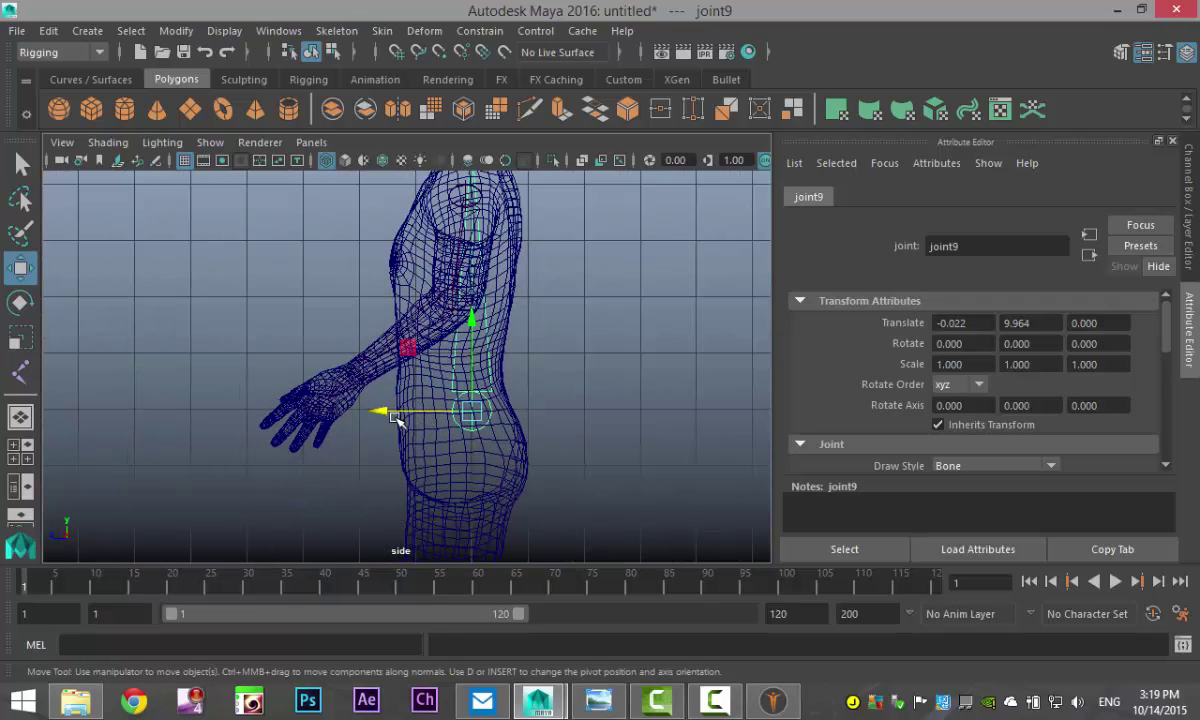
drag(385, 415, 368, 416)
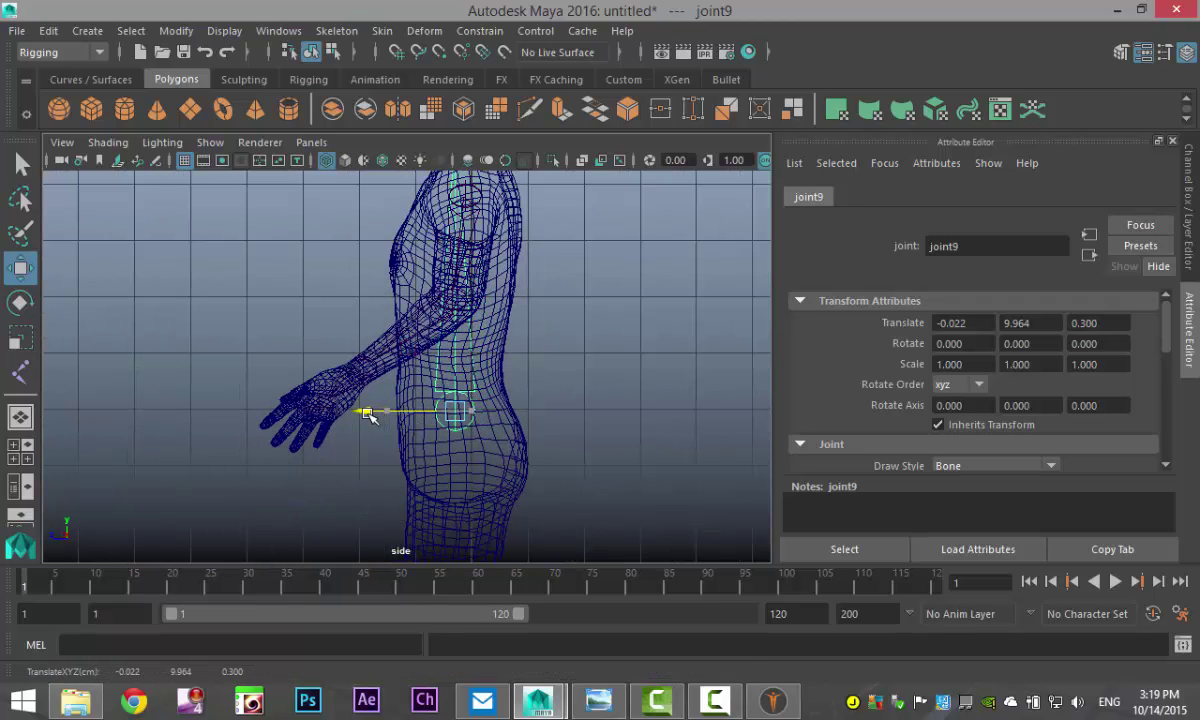
alt+middle_drag(595, 378, 595, 520)
click(455, 277)
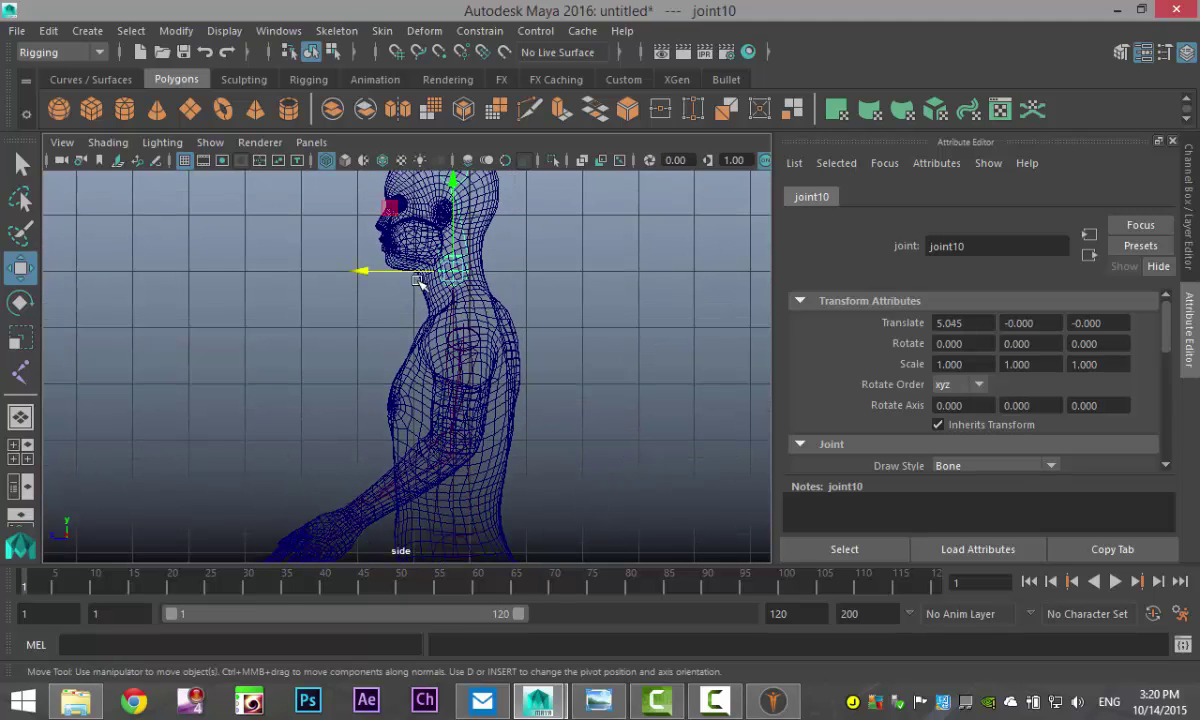
click(362, 270)
drag(364, 271, 370, 272)
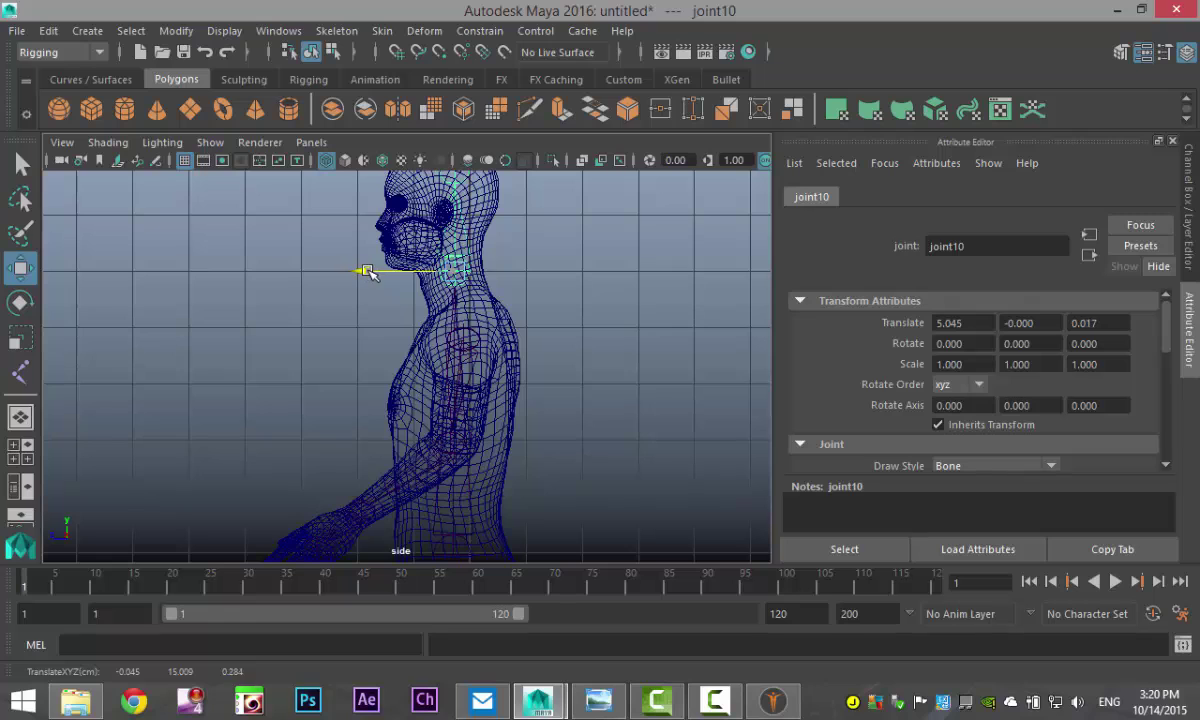
Move the head joint forward to about 0.267 in Z so it sits near the middle of the skull
alt+middle_drag(536, 295, 549, 375)
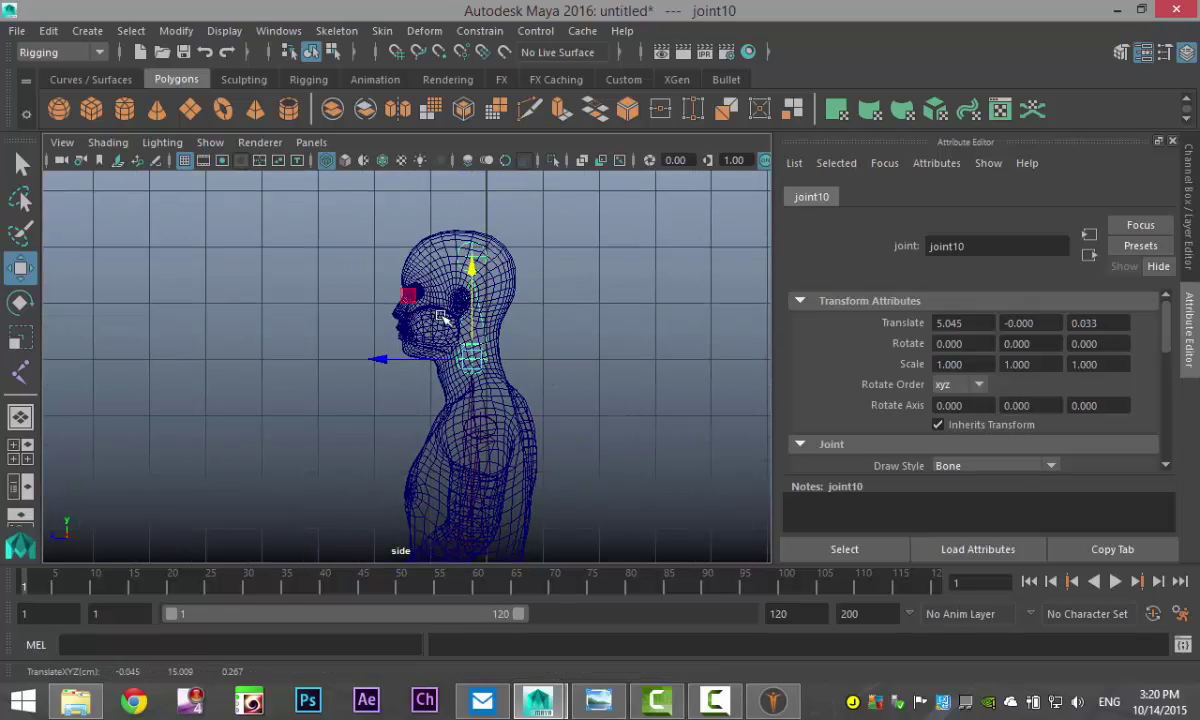
click(478, 280)
drag(445, 238, 495, 278)
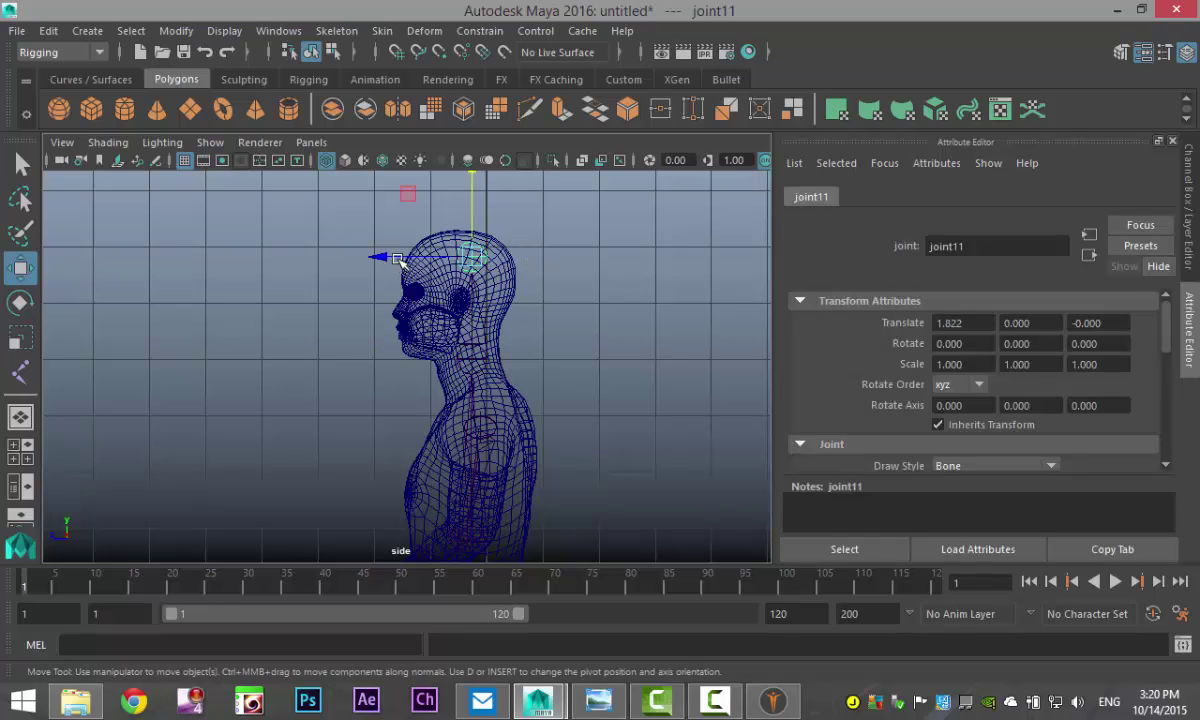
drag(398, 259, 365, 257)
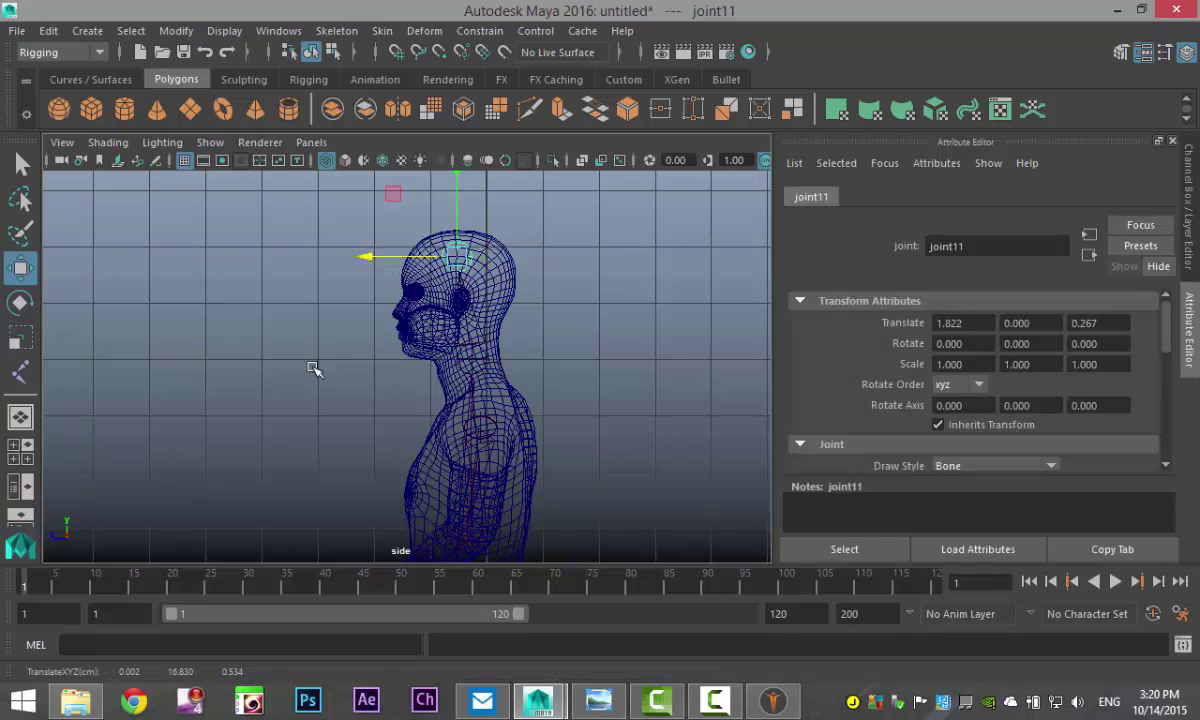
In the perspective view, parent both shoulder joints to the neck joint
click(20, 451)
key(space)
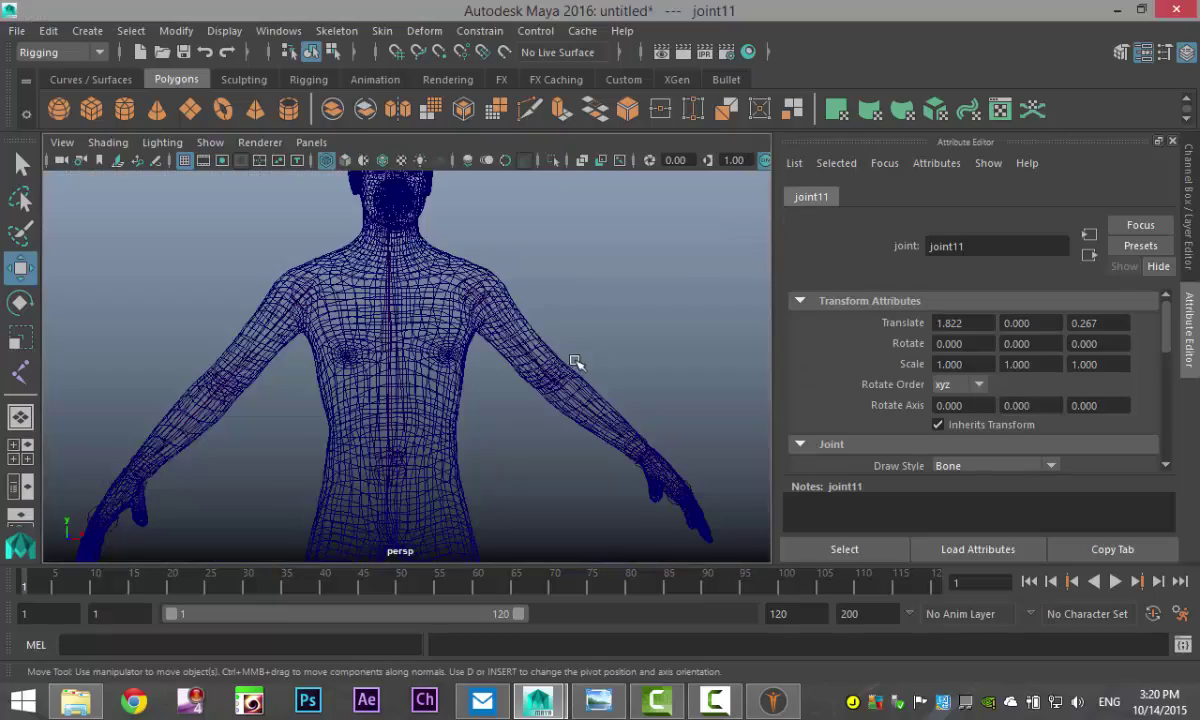
scroll(563, 368, up, 2)
alt+drag(563, 368, 510, 386)
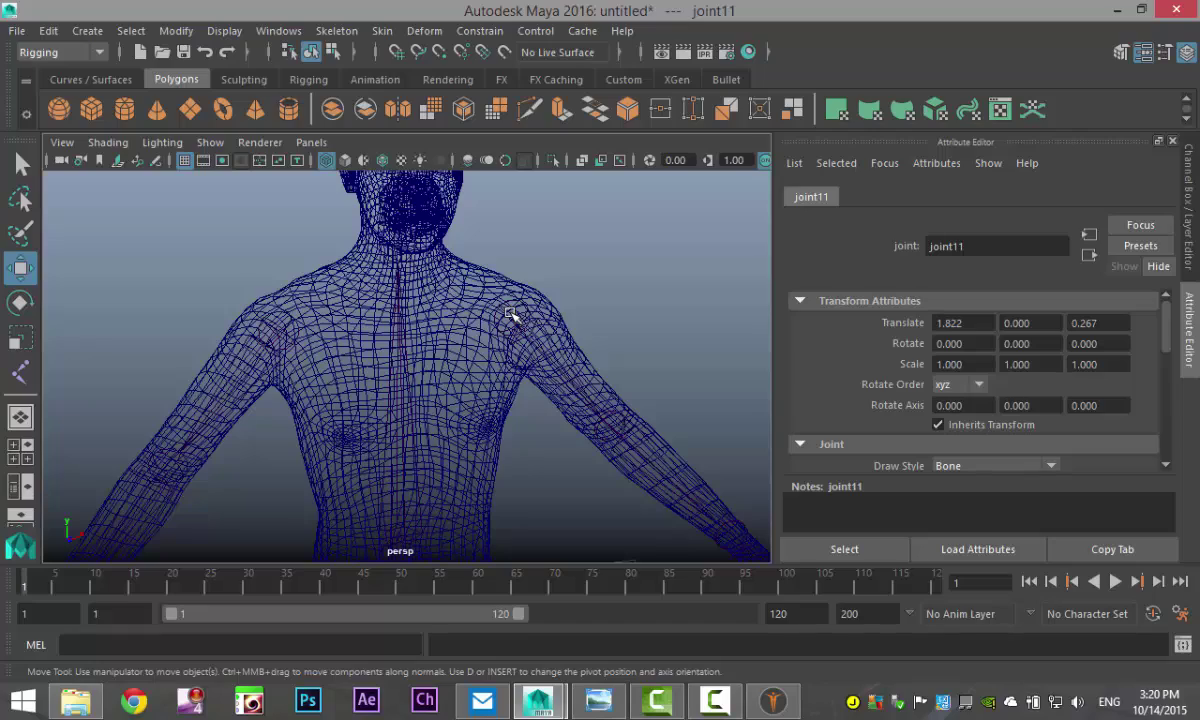
click(510, 315)
shift+click(285, 323)
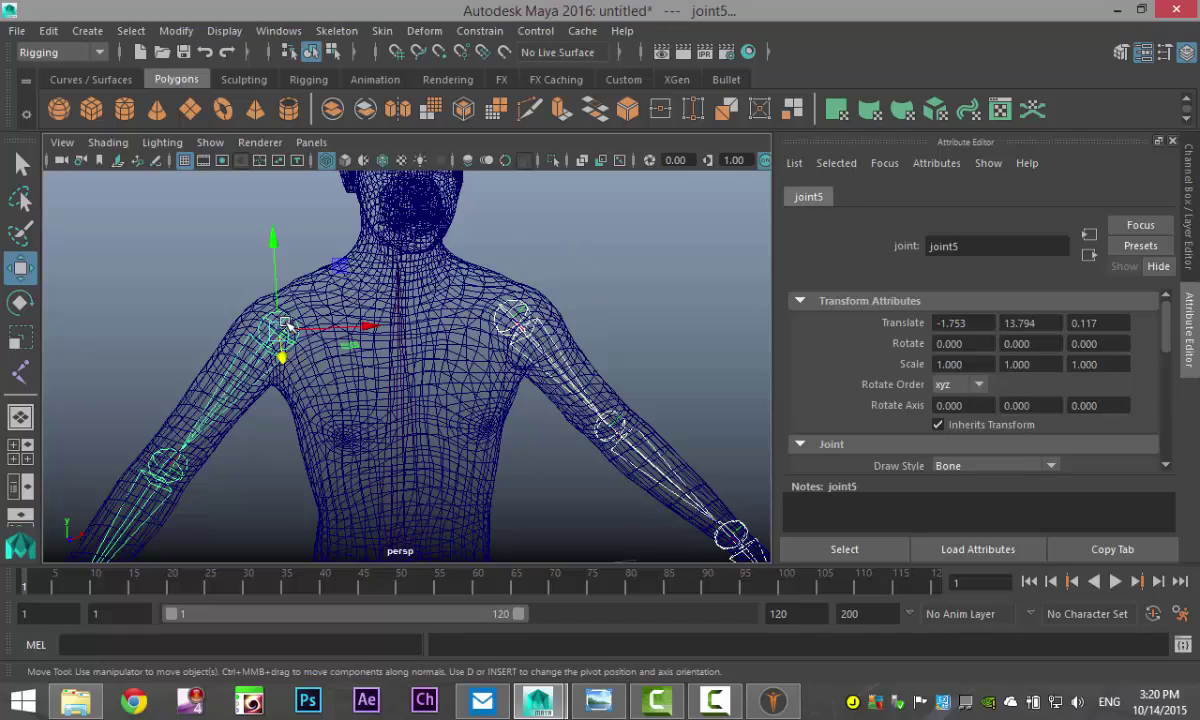
alt+middle_drag(398, 348, 408, 416)
alt+drag(408, 416, 445, 388)
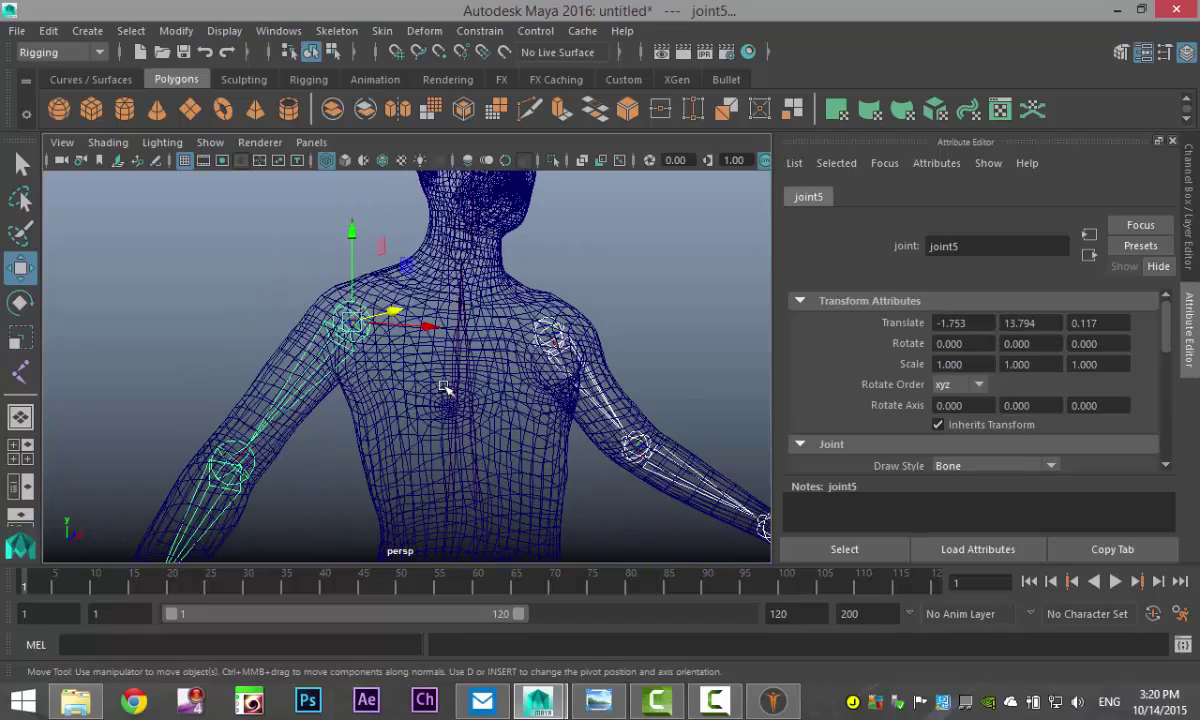
alt+middle_drag(443, 386, 433, 442)
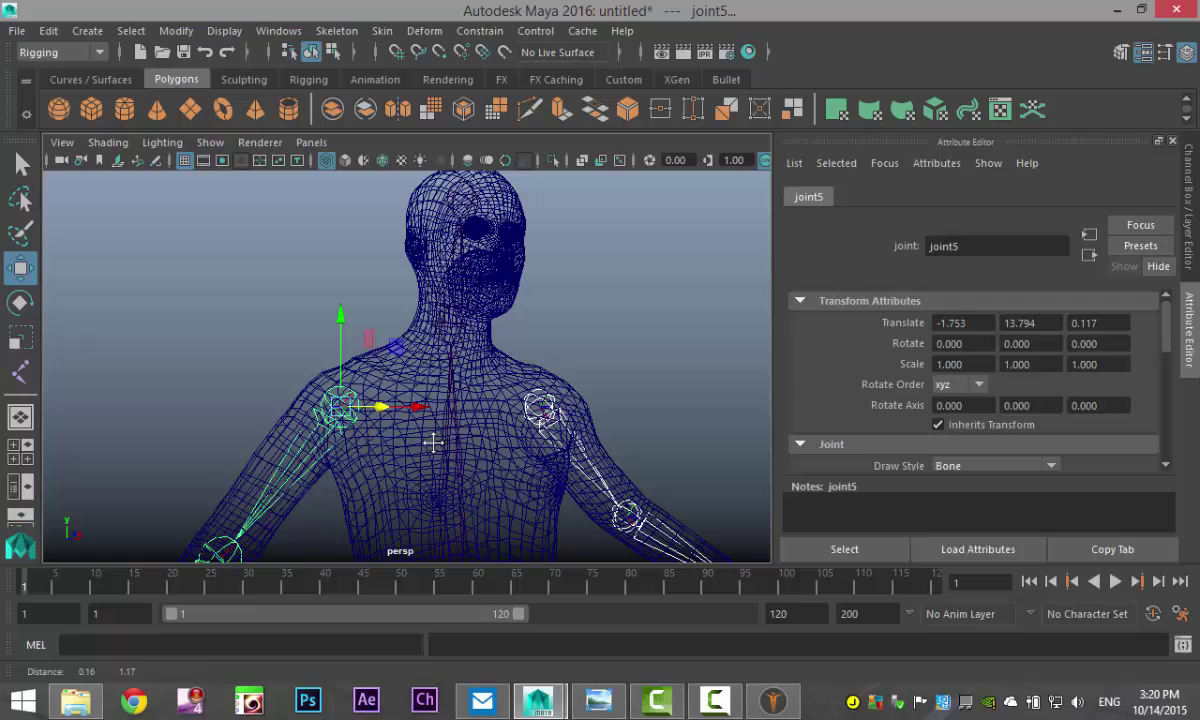
shift+click(455, 330)
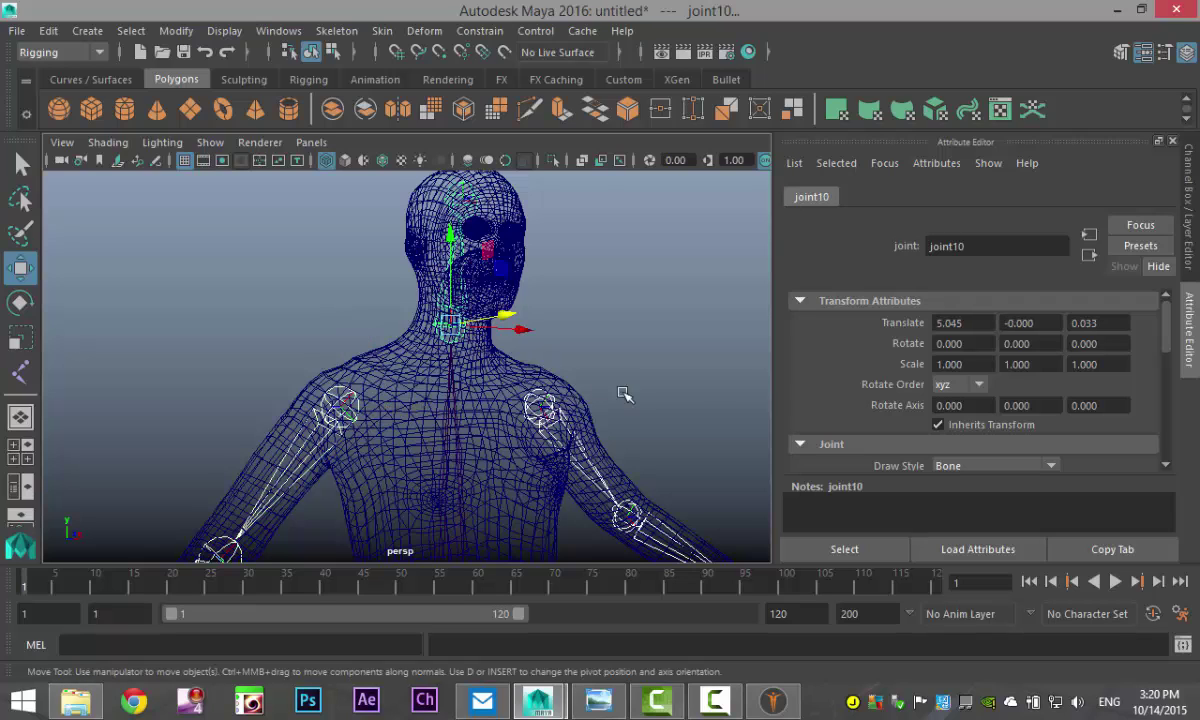
key(p)
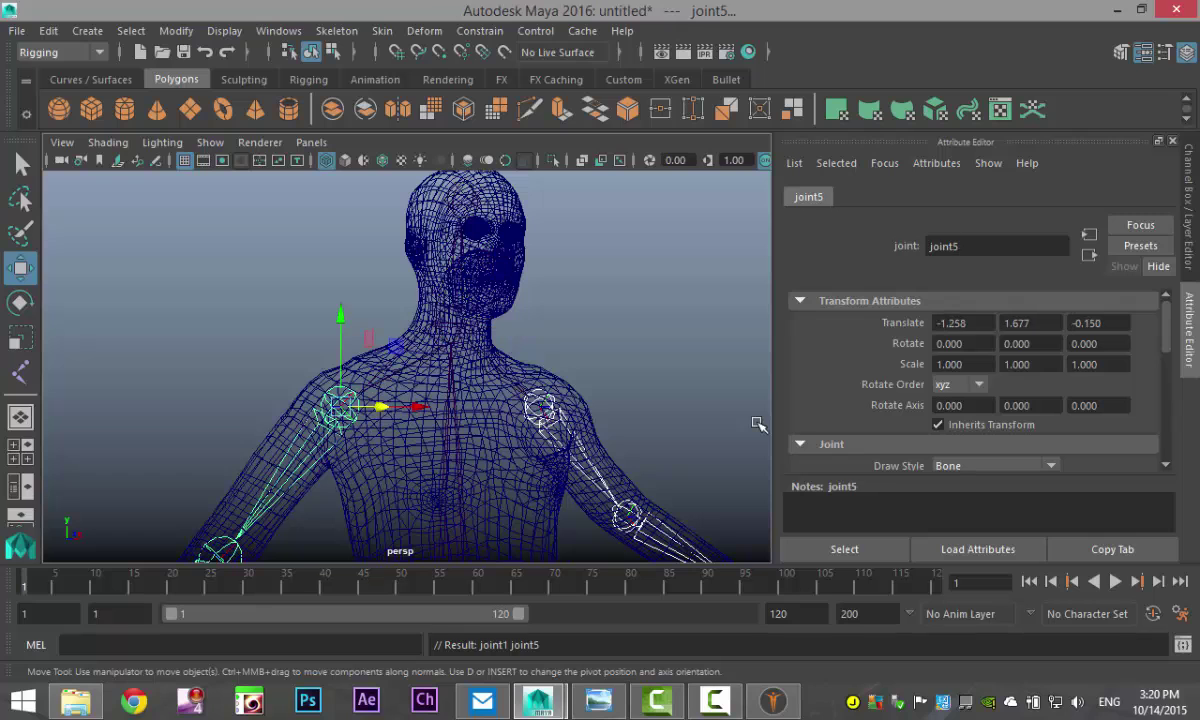
Hide the body mesh and inspect the connected joint skeleton
scroll(558, 403, down, 2)
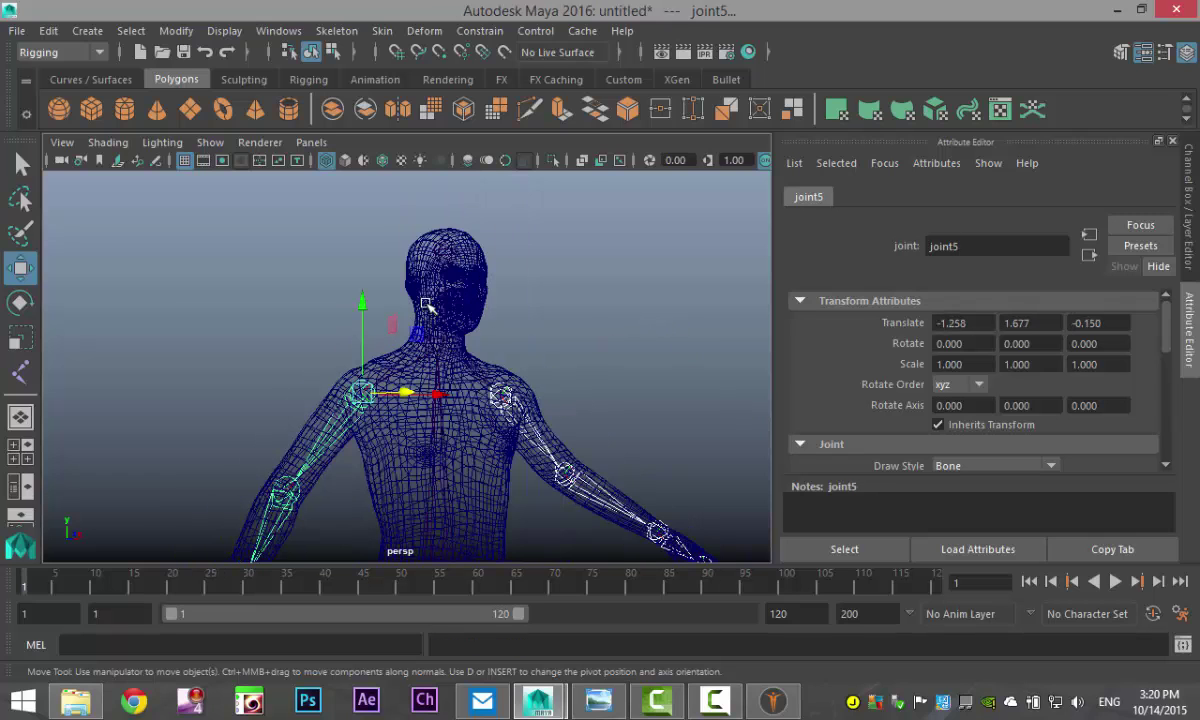
click(444, 250)
click(420, 274)
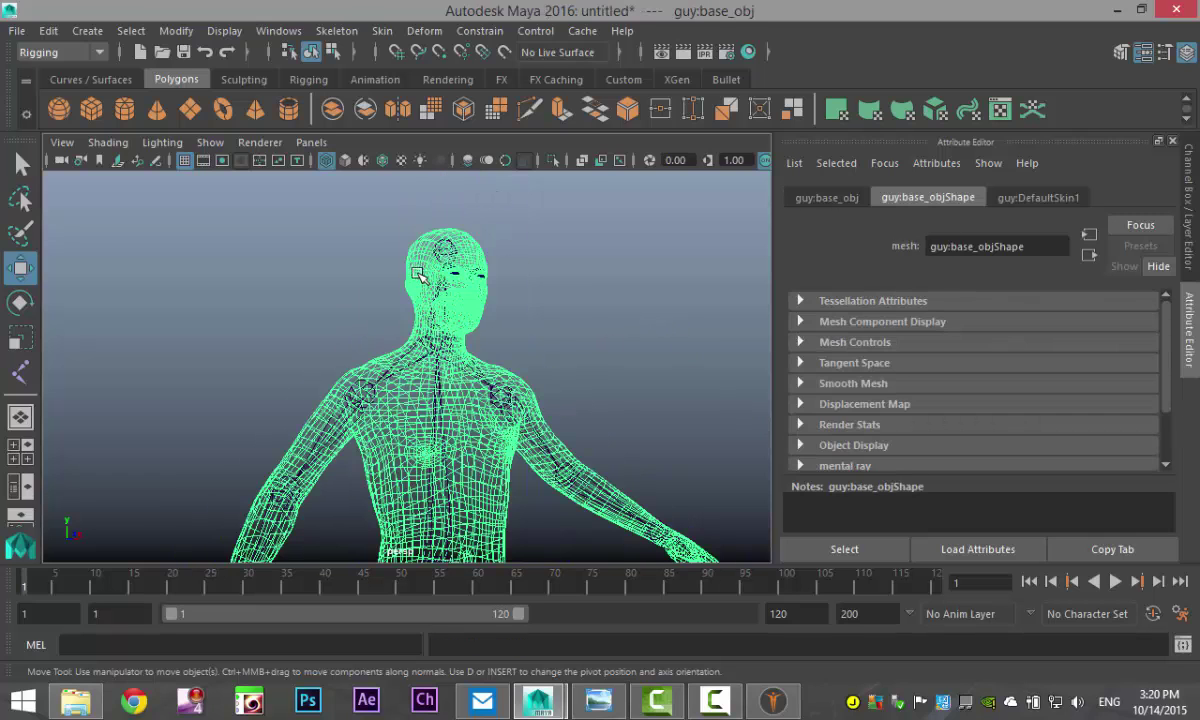
key(ctrl+h)
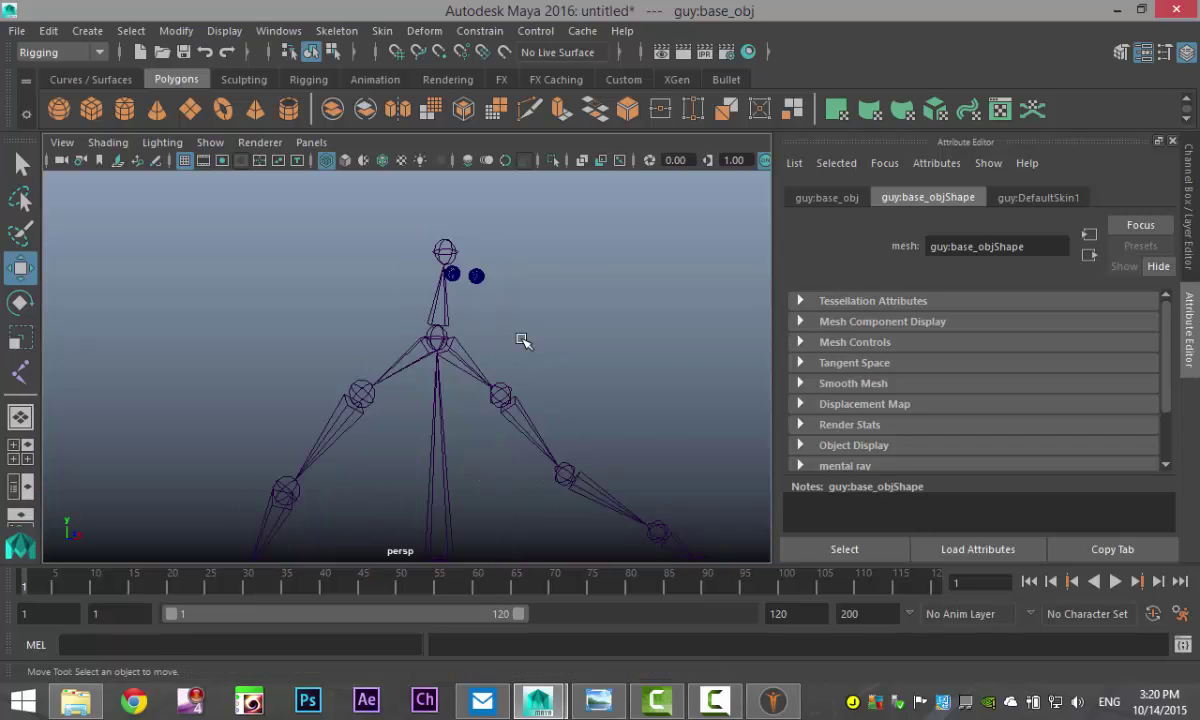
scroll(552, 320, down, 5)
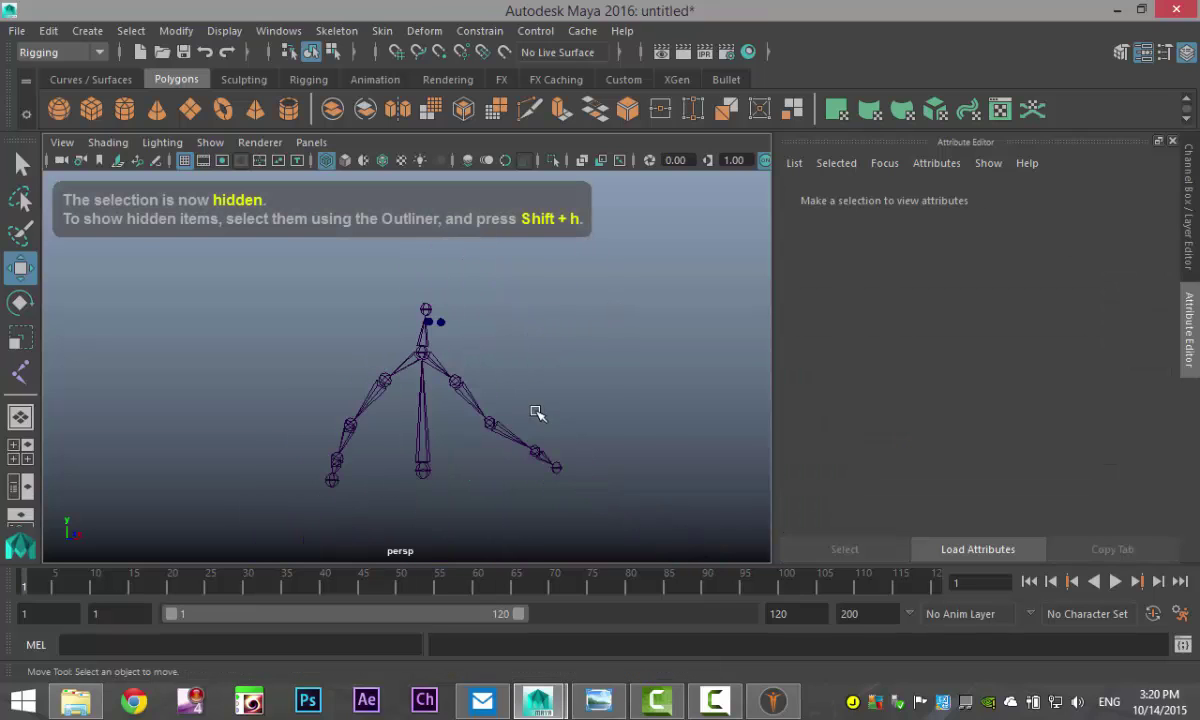
mouse_move(511, 490)
alt+mouse_down()
mouse_move(597, 509)
mouse_move(565, 518)
mouse_move(504, 429)
mouse_move(504, 463)
mouse_move(597, 471)
mouse_move(609, 541)
mouse_move(541, 477)
mouse_move(533, 509)
mouse_move(509, 514)
mouse_move(507, 501)
alt+mouse_up()
Show the hidden body mesh again and frame the whole upper body
click(224, 31)
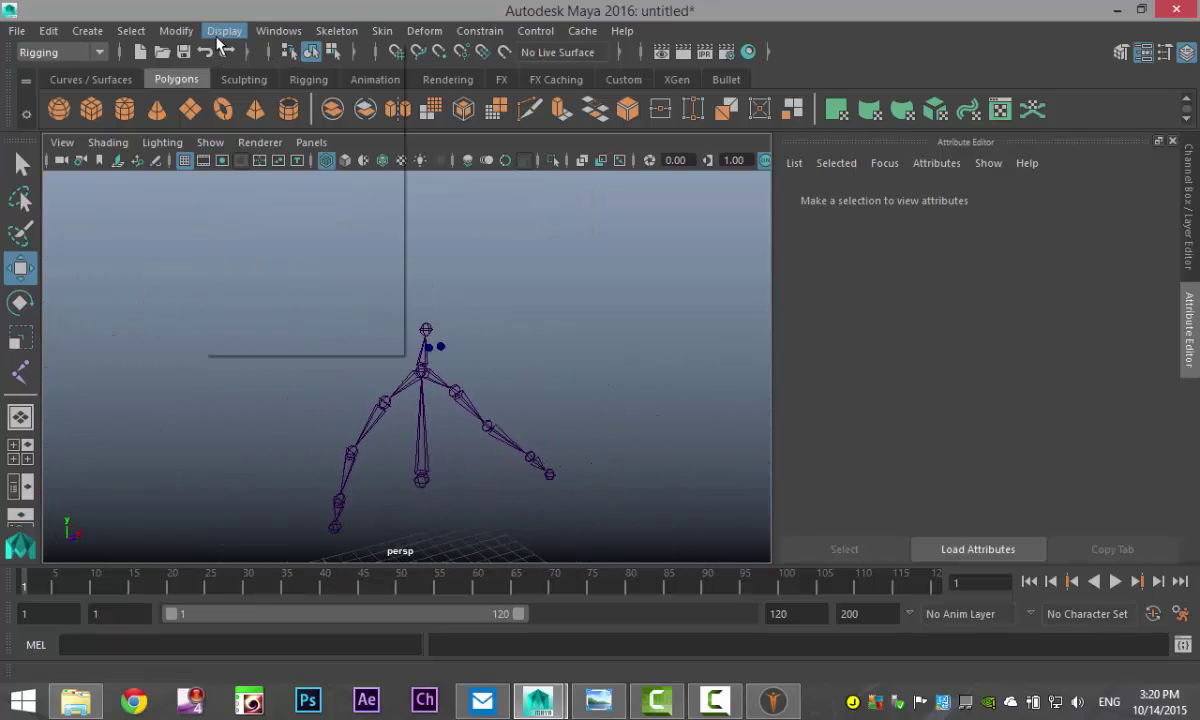
mouse_move(295, 165)
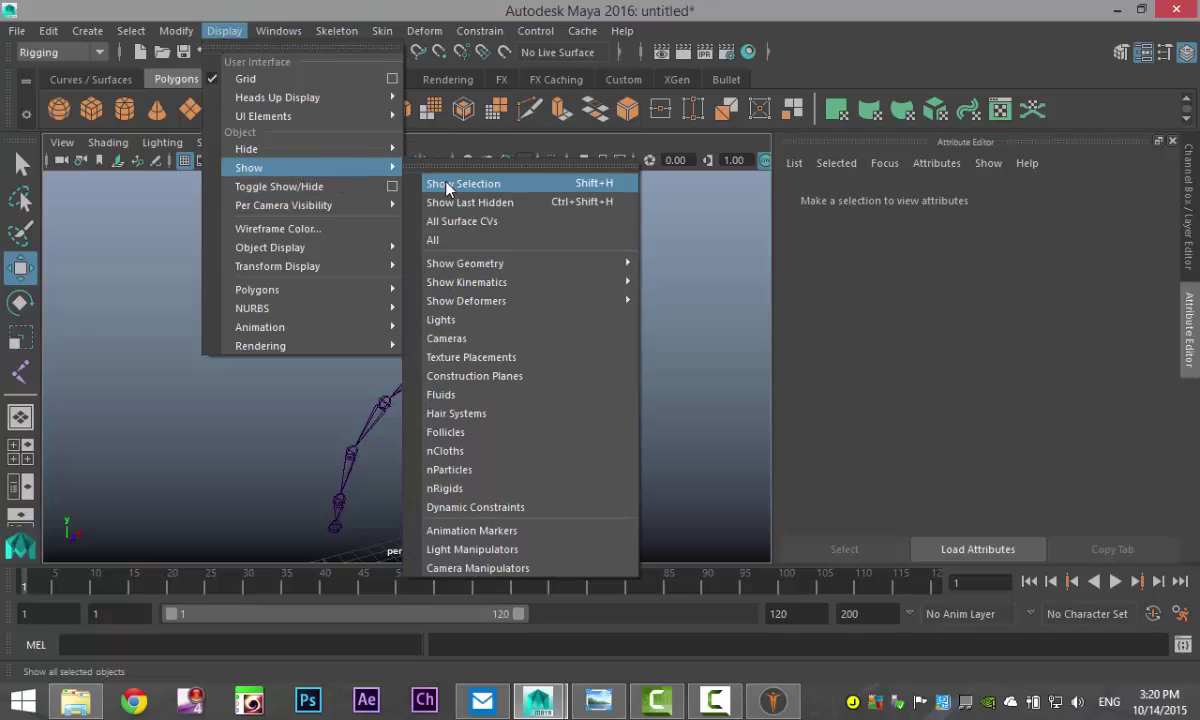
click(452, 228)
alt+drag(514, 394, 568, 447)
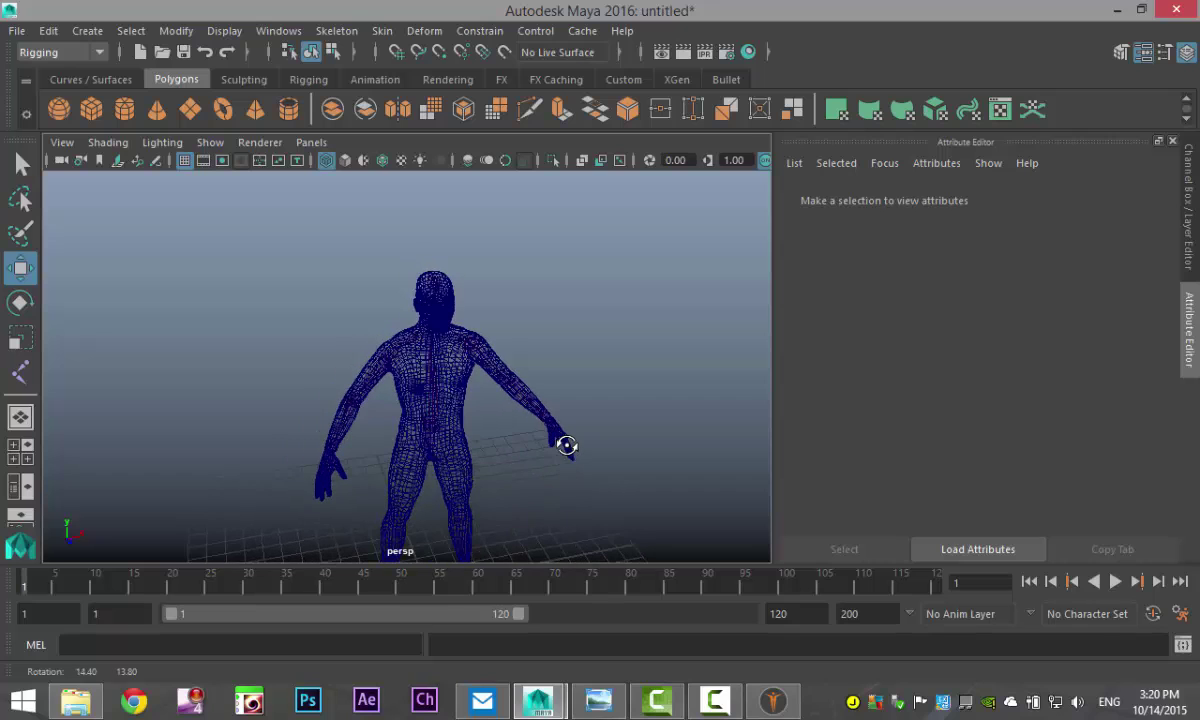
alt+middle_drag(560, 445, 565, 465)
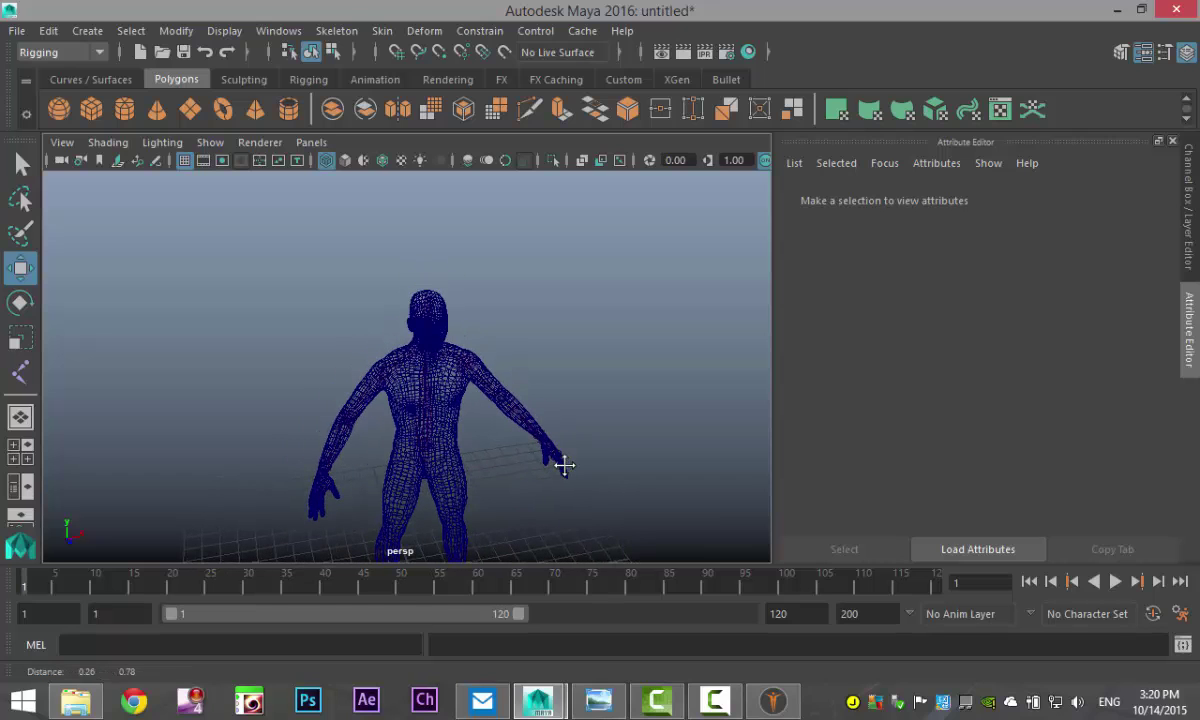
Select the skeleton's root joint (joint9) together with the base body mesh and bind the skin, putting the Outliner away
click(278, 31)
click(340, 197)
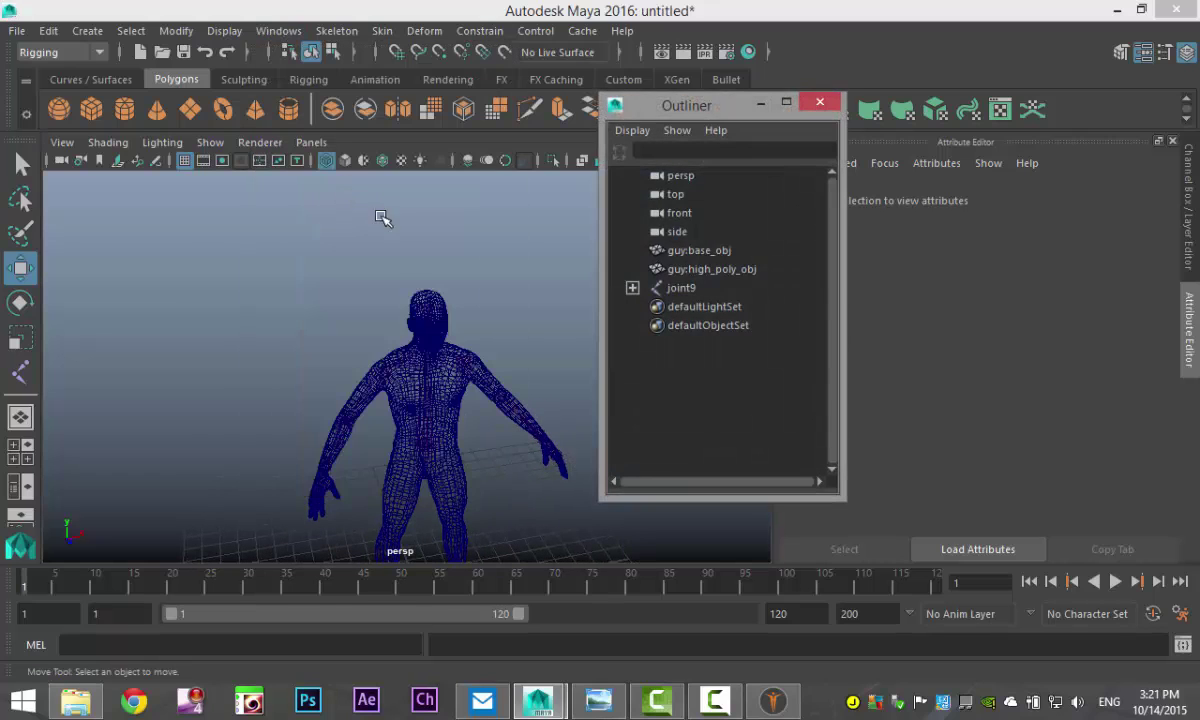
click(681, 288)
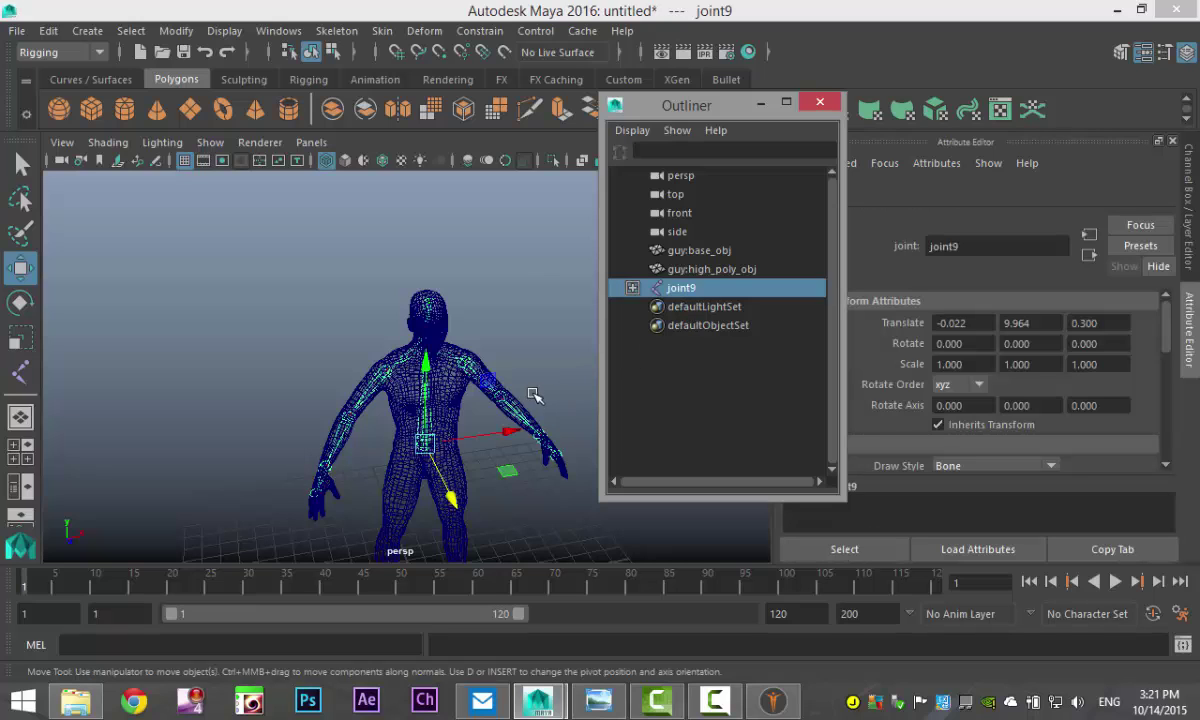
shift+click(374, 470)
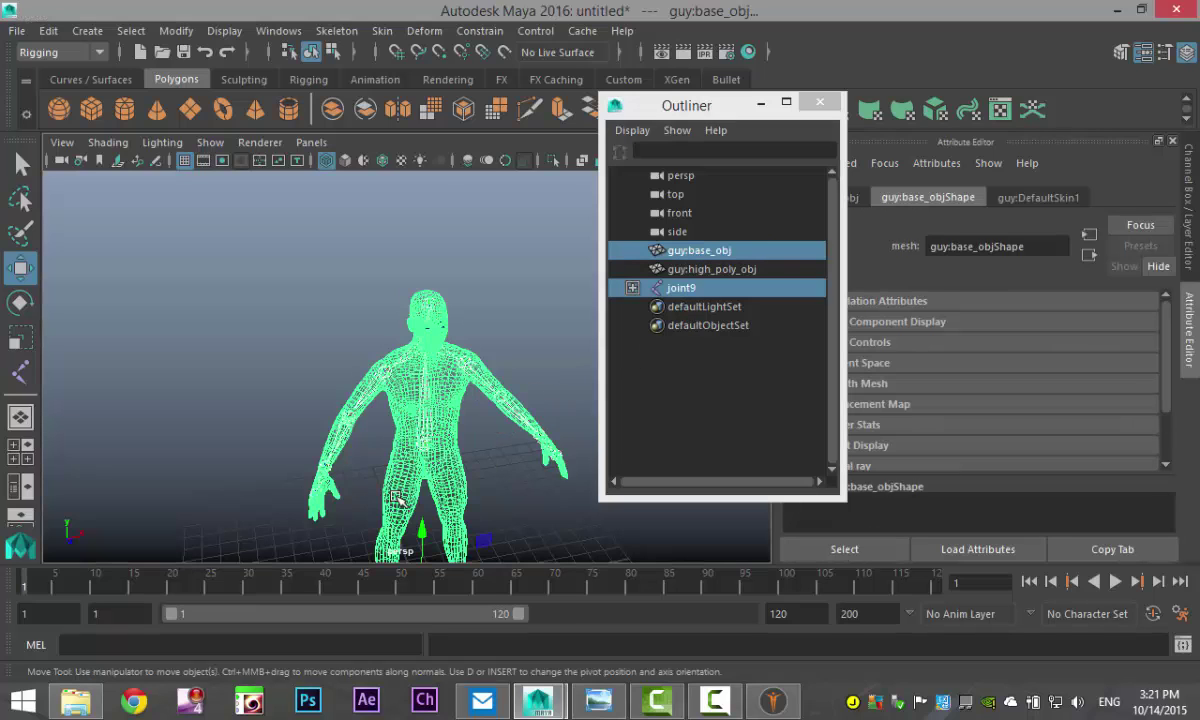
click(382, 31)
click(445, 80)
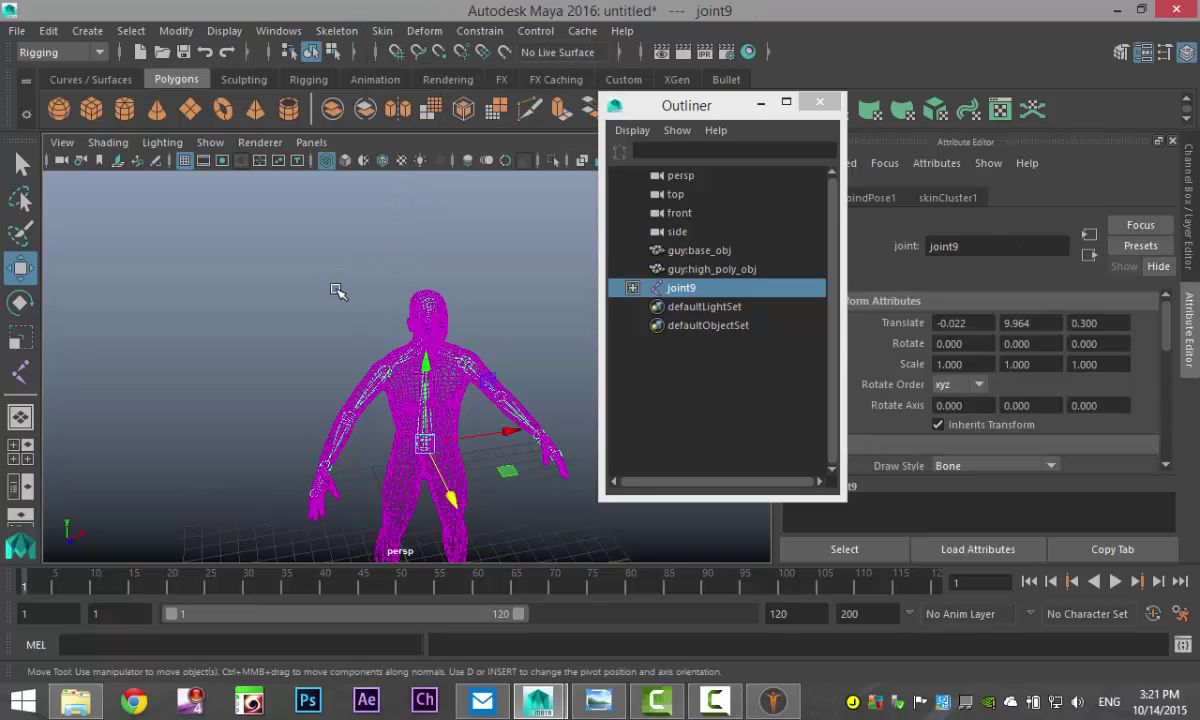
mouse_move(338, 291)
alt+mouse_down()
mouse_move(359, 254)
mouse_move(325, 270)
alt+mouse_up()
alt+middle_drag(319, 308, 294, 286)
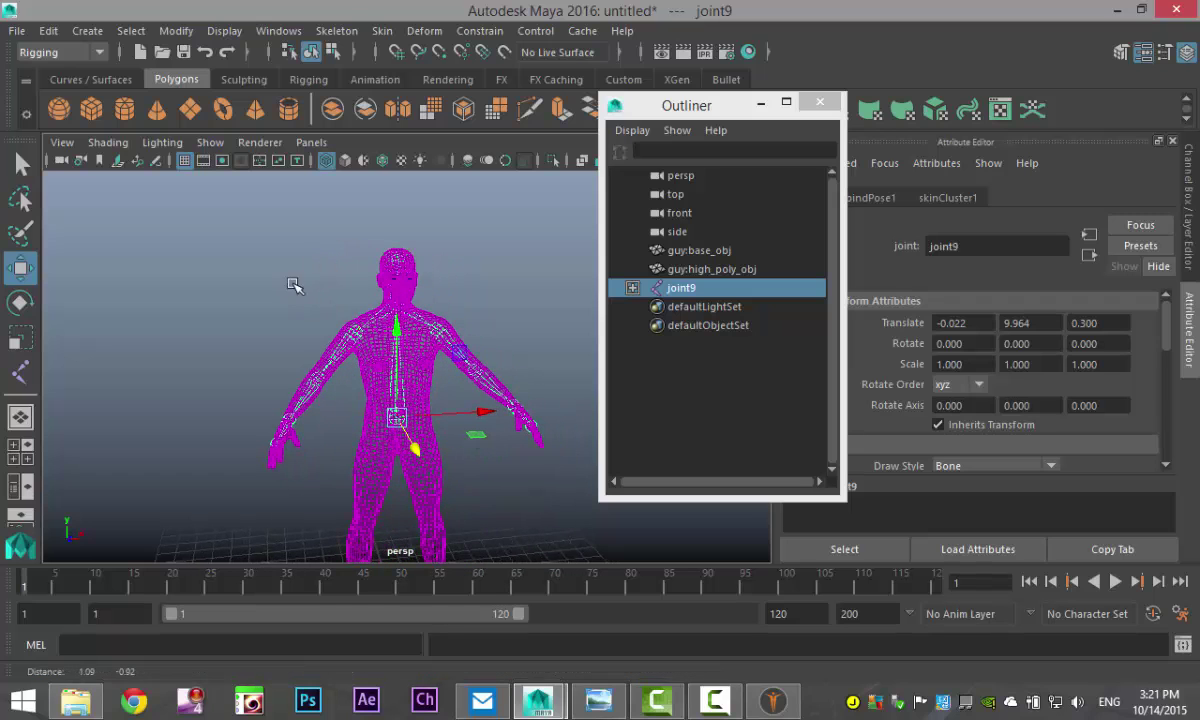
click(761, 102)
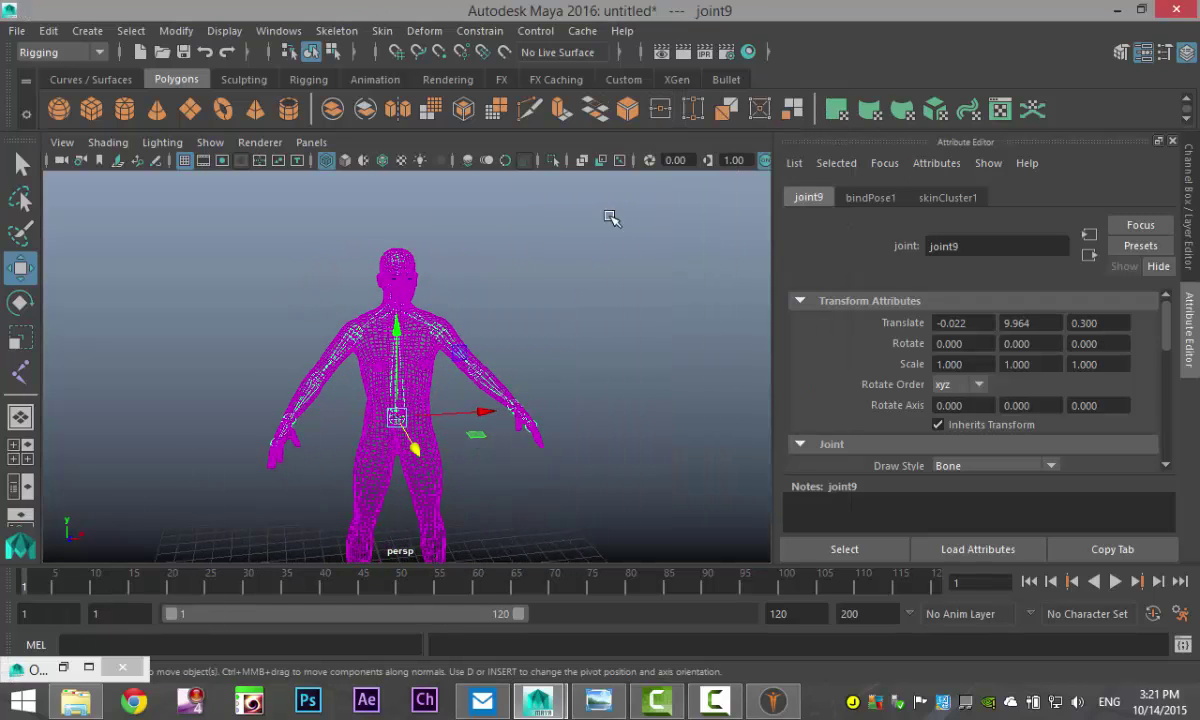
scroll(574, 270, down, 5)
scroll(575, 270, up, 5)
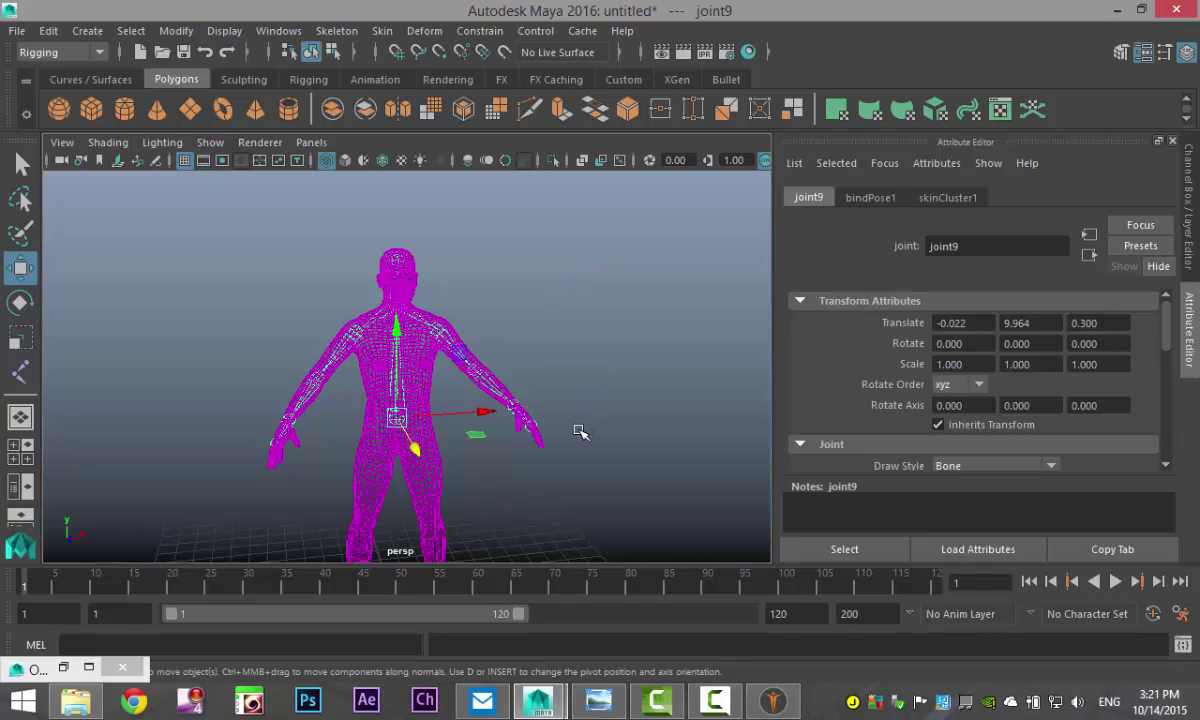
Hide the bound body mesh to expose the whole joint skeleton
alt+drag(576, 431, 462, 471)
scroll(598, 427, up, 3)
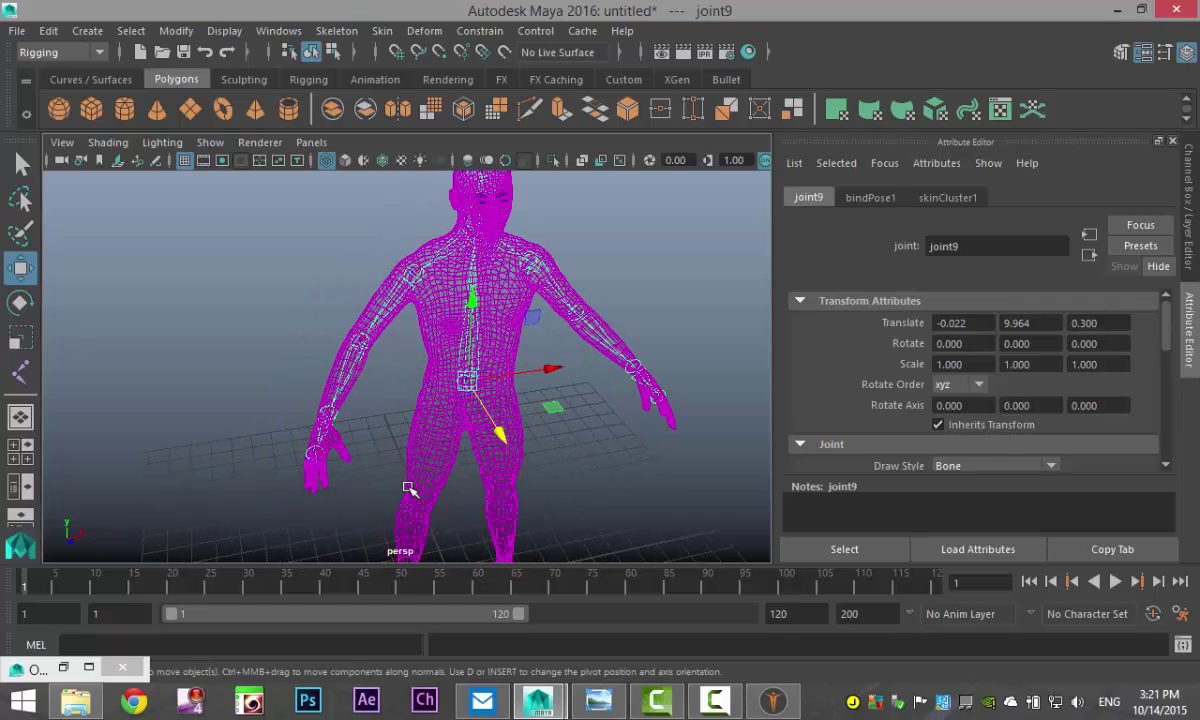
click(313, 453)
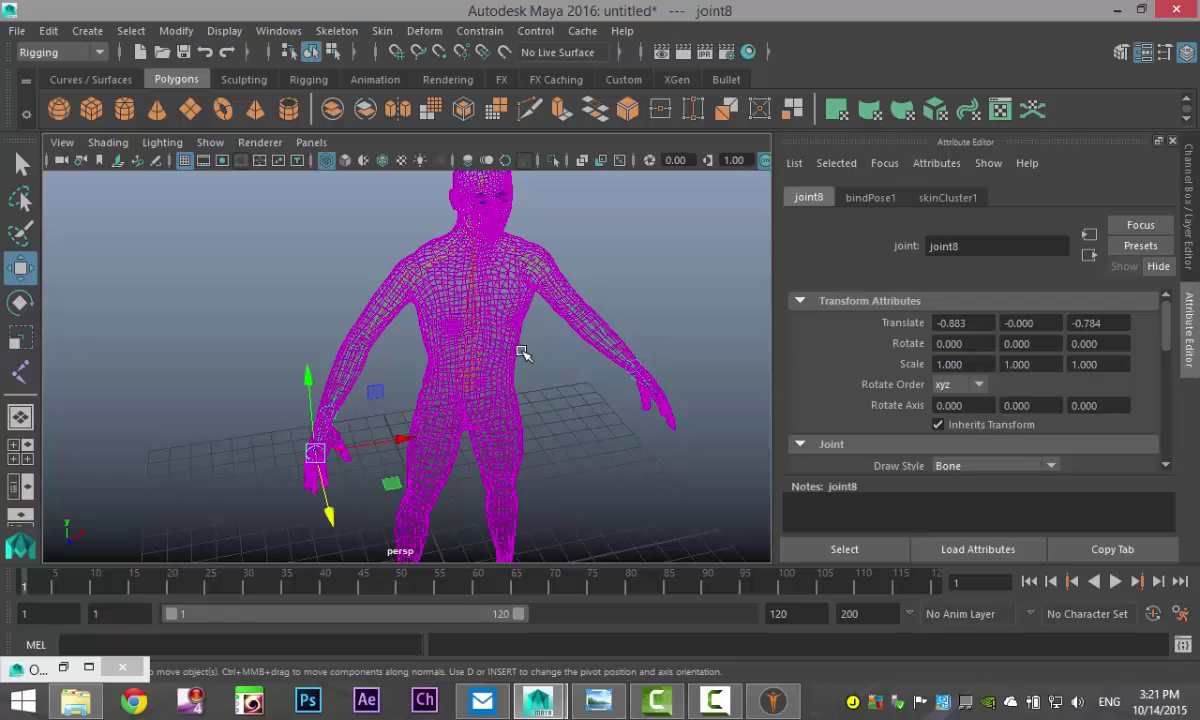
alt+drag(520, 352, 440, 398)
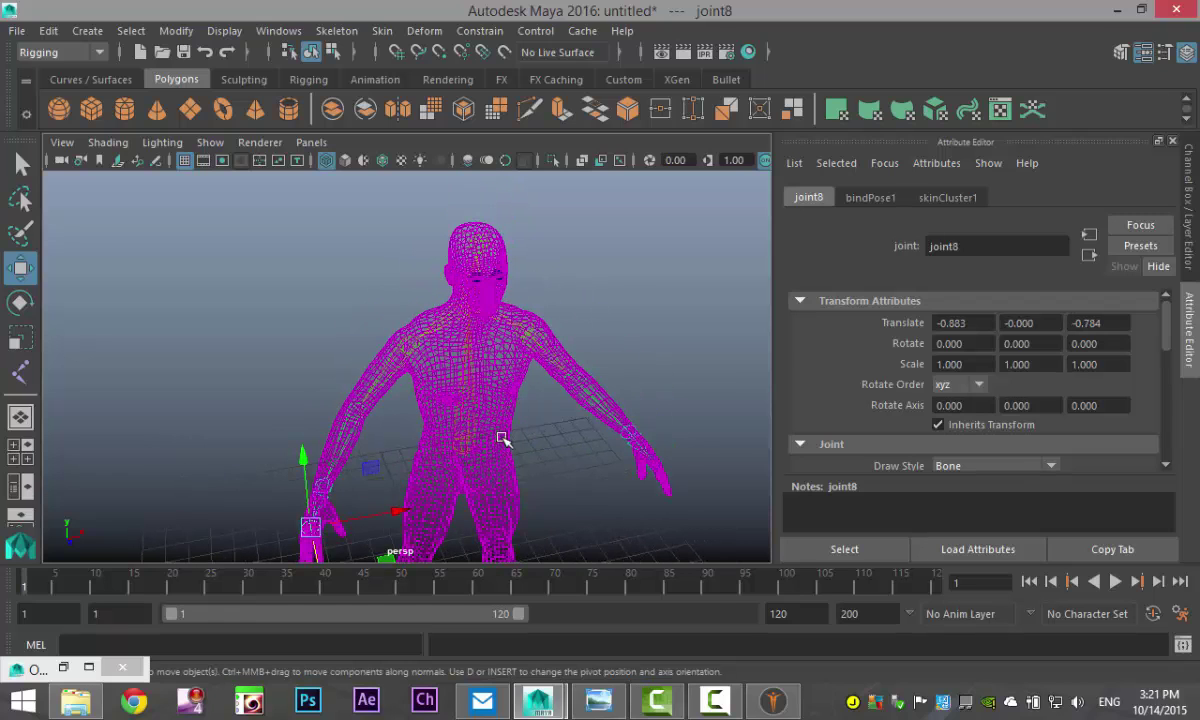
click(503, 426)
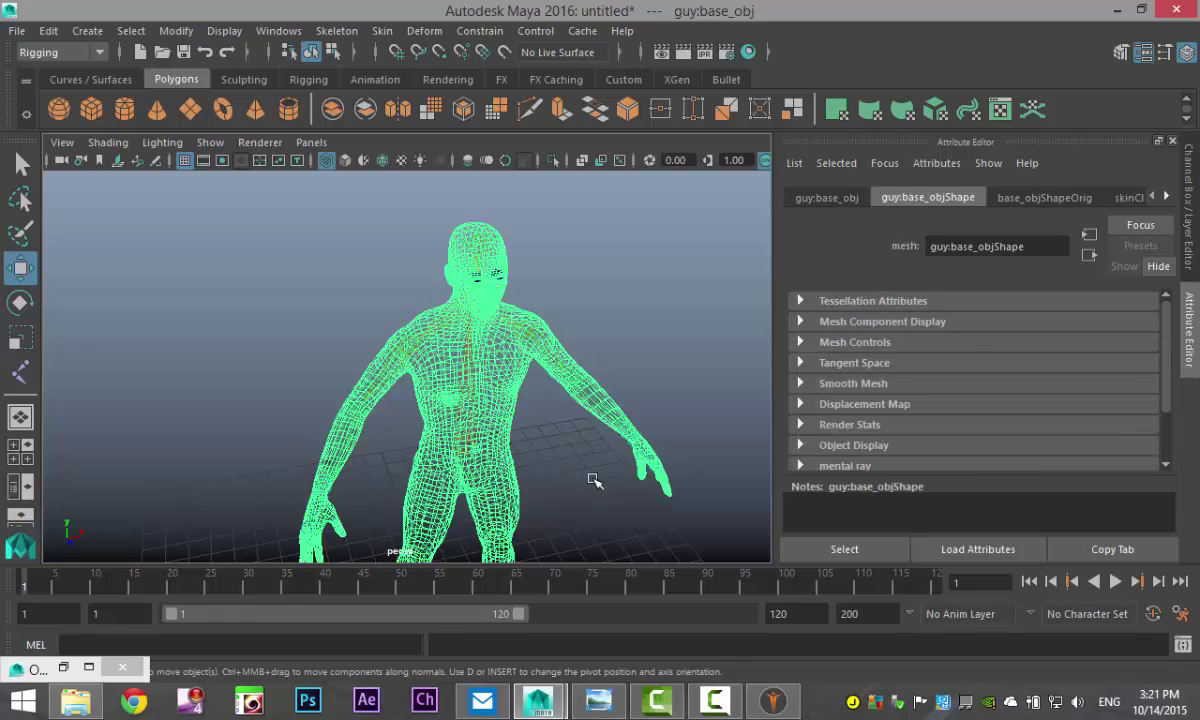
key(ctrl+h)
alt+drag(593, 481, 549, 520)
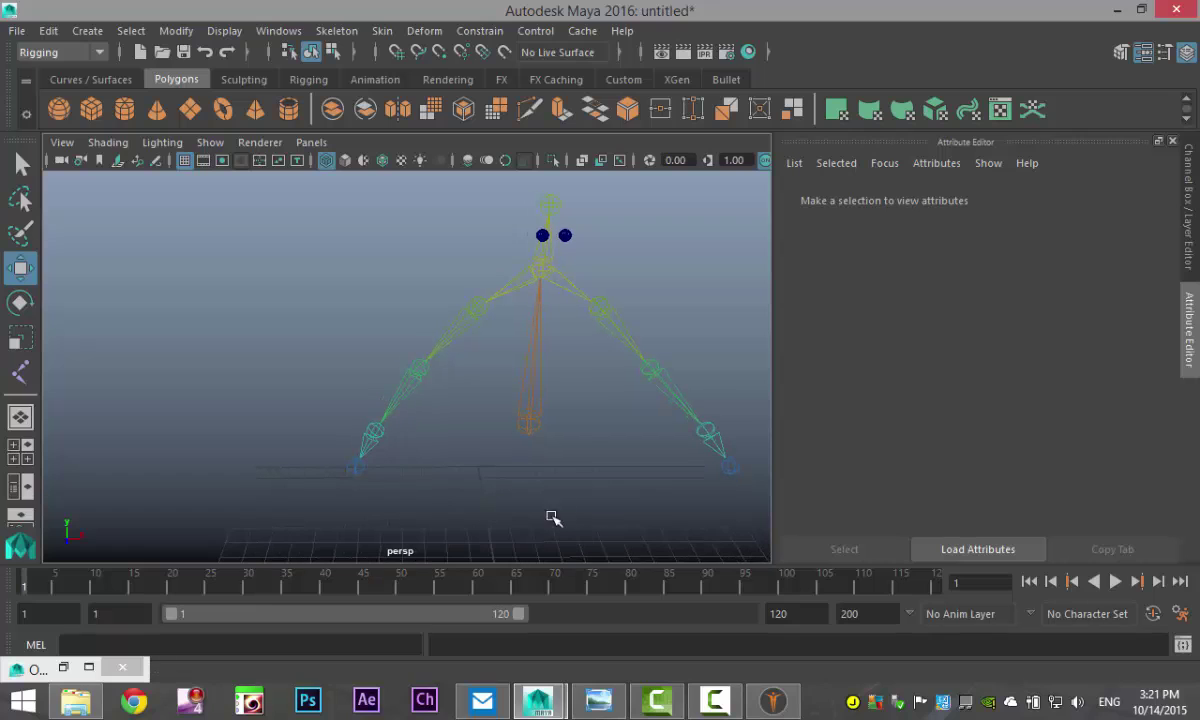
Set the IK Handle tool's current solver to Rotate-Plane Solver and close its settings
click(357, 469)
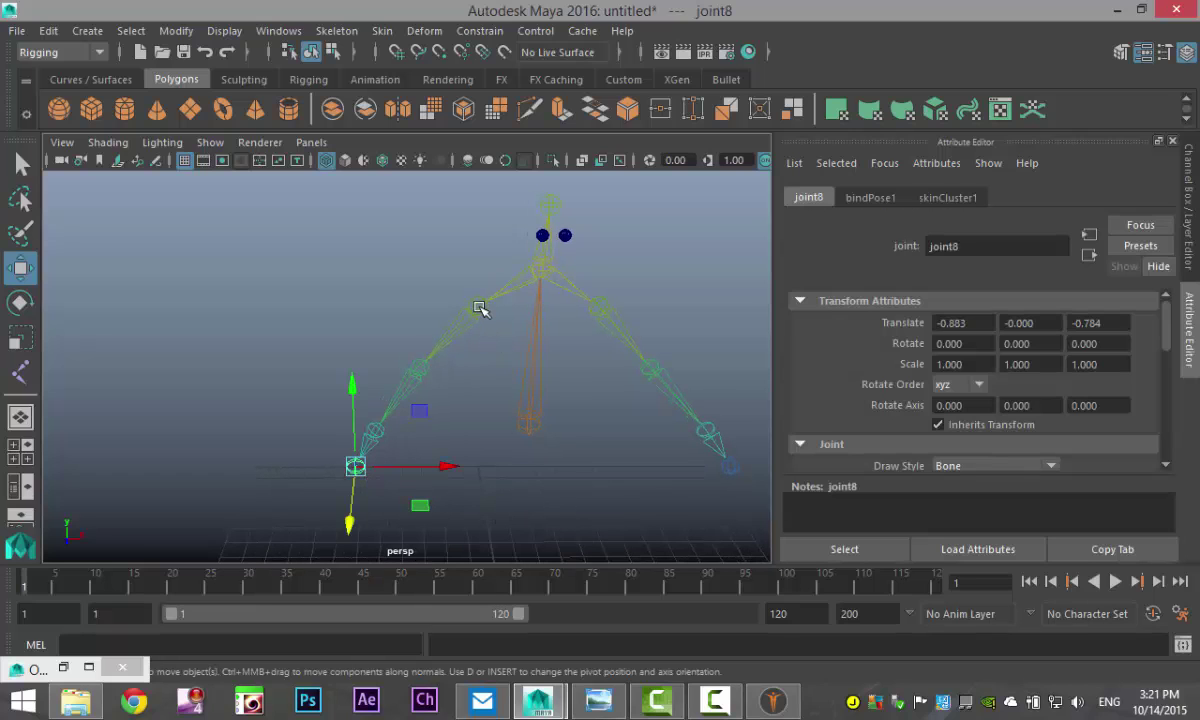
click(479, 308)
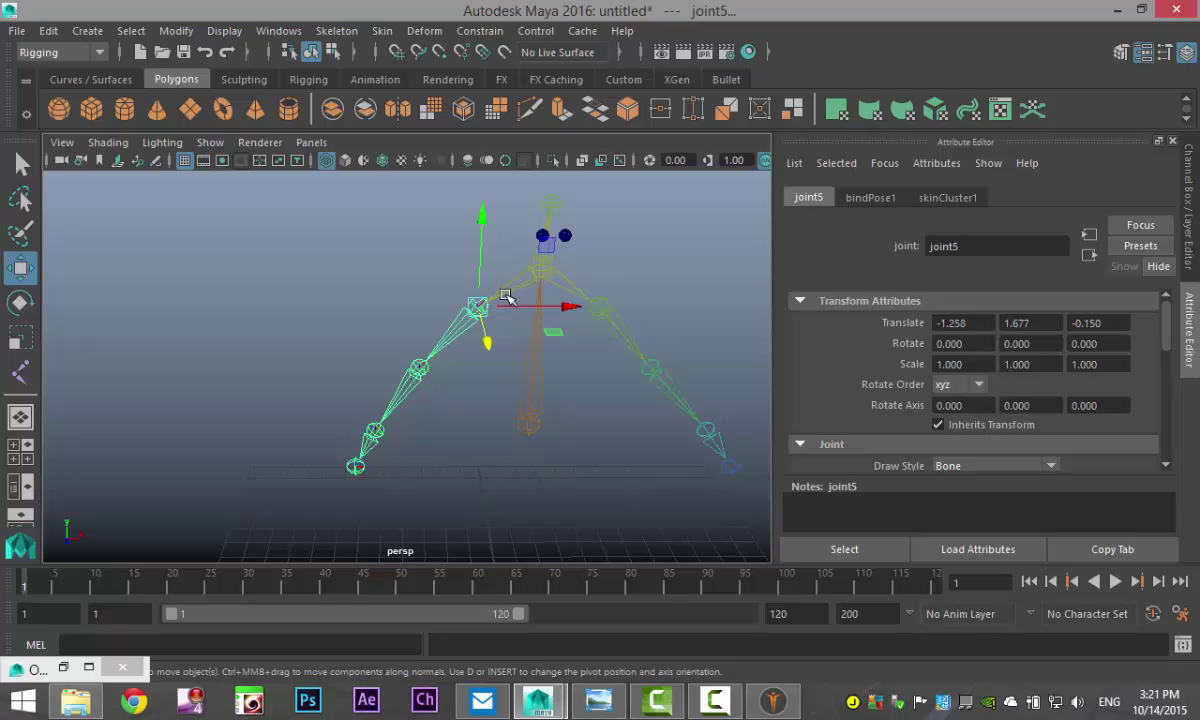
click(337, 31)
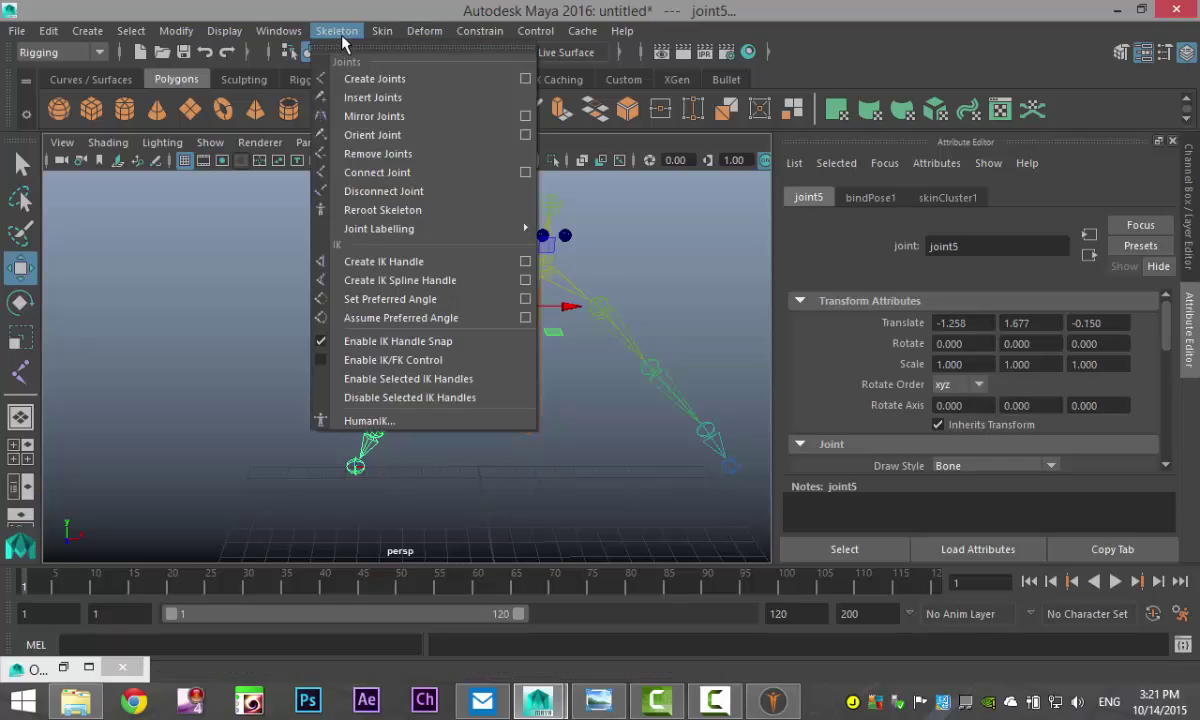
click(526, 268)
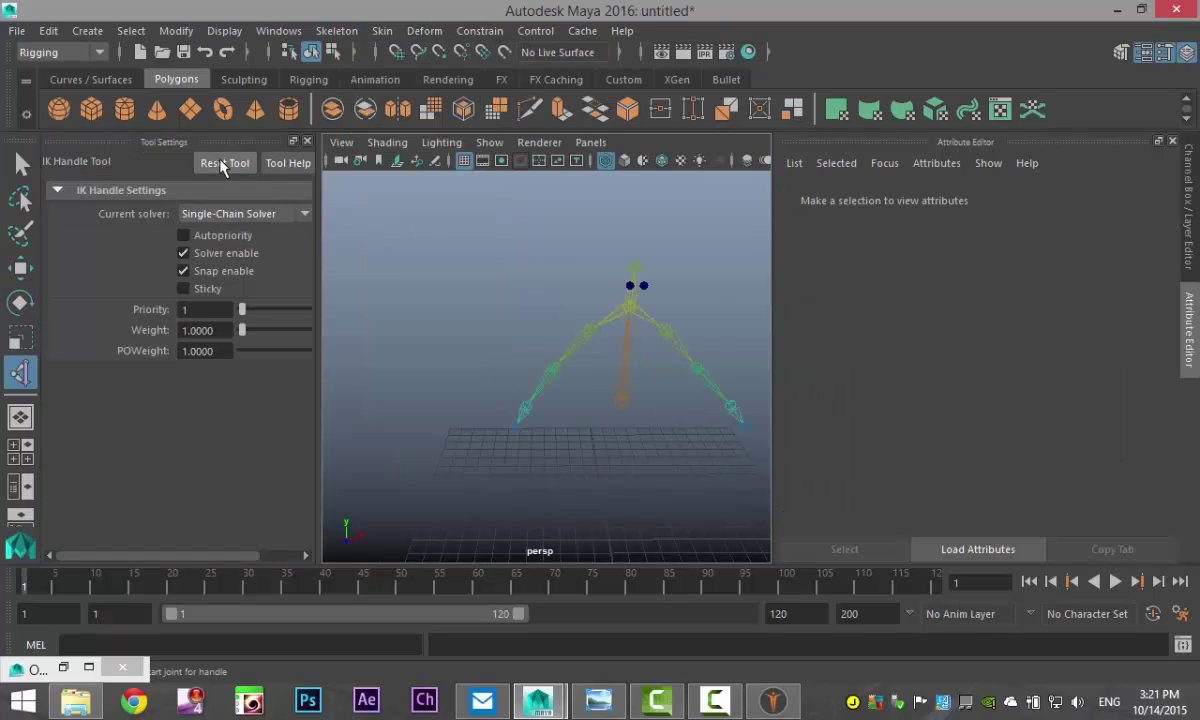
click(258, 215)
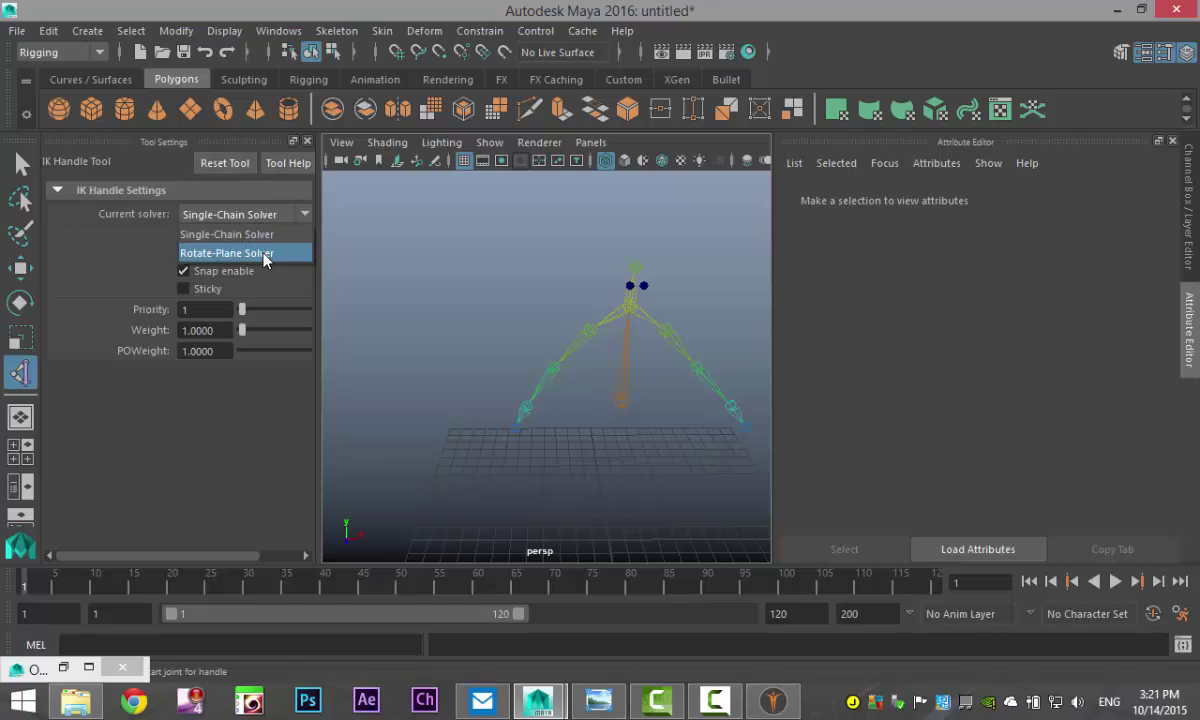
click(265, 258)
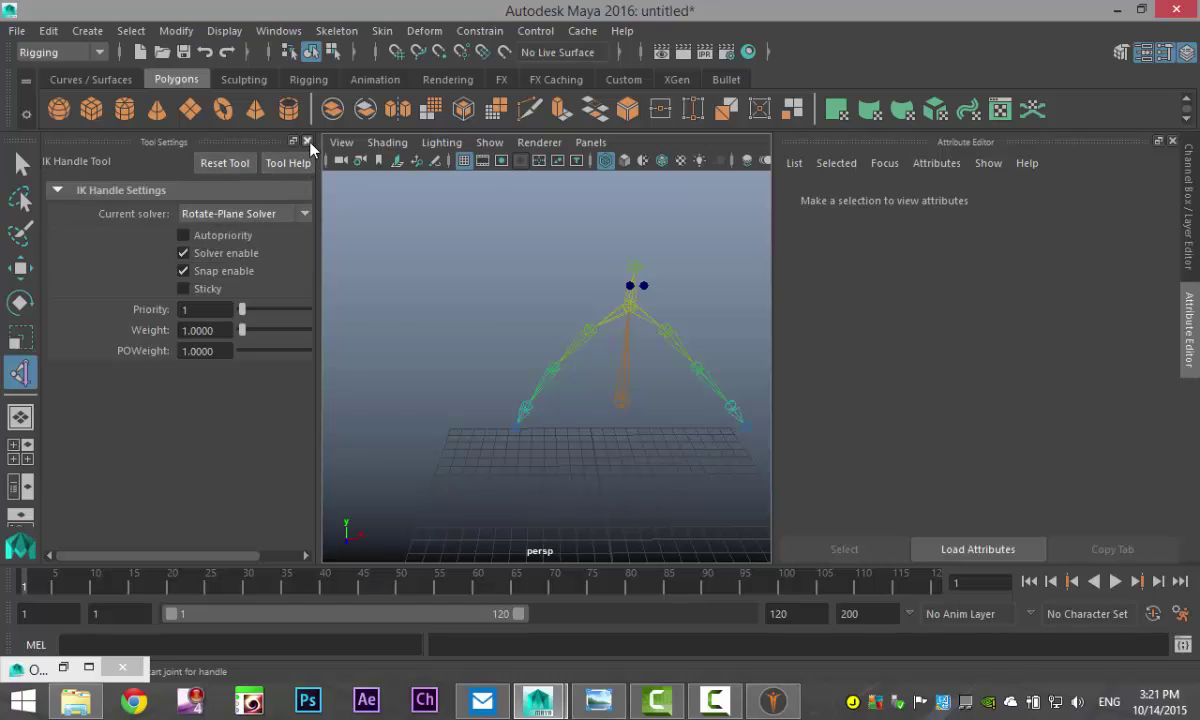
click(307, 141)
key(w)
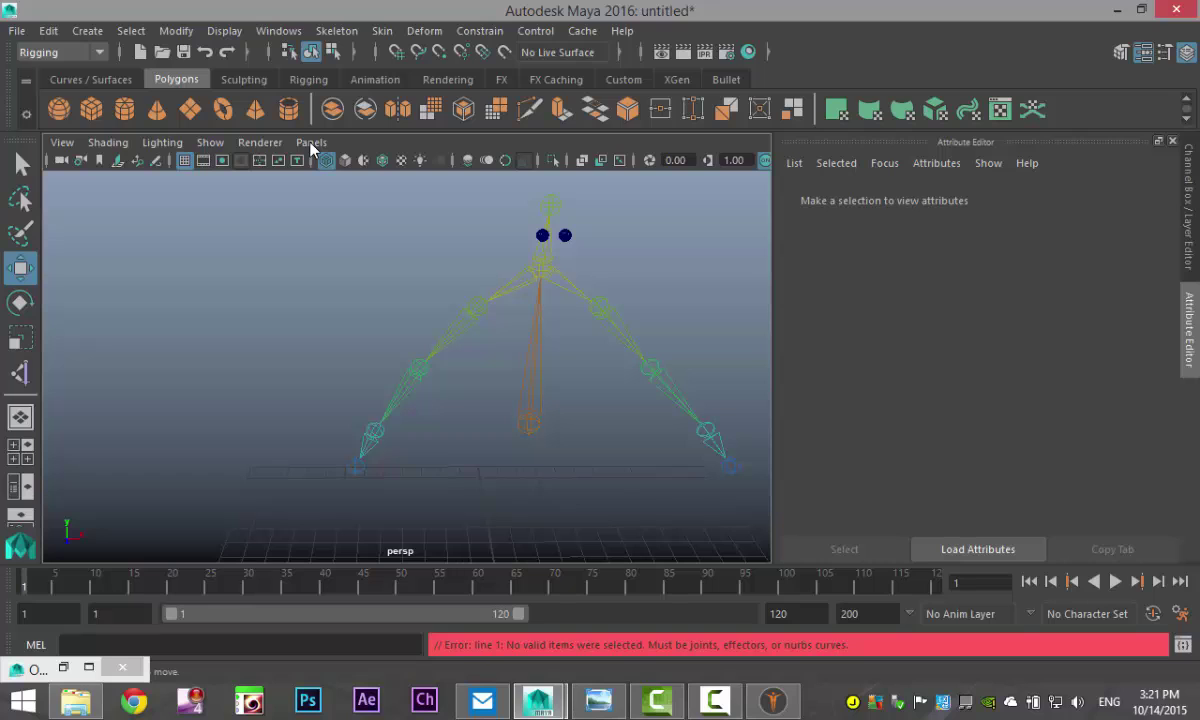
Create an IK handle on the negative-X arm, picking the hand-end joint (joint8) first and the shoulder joint (joint5) second
click(357, 467)
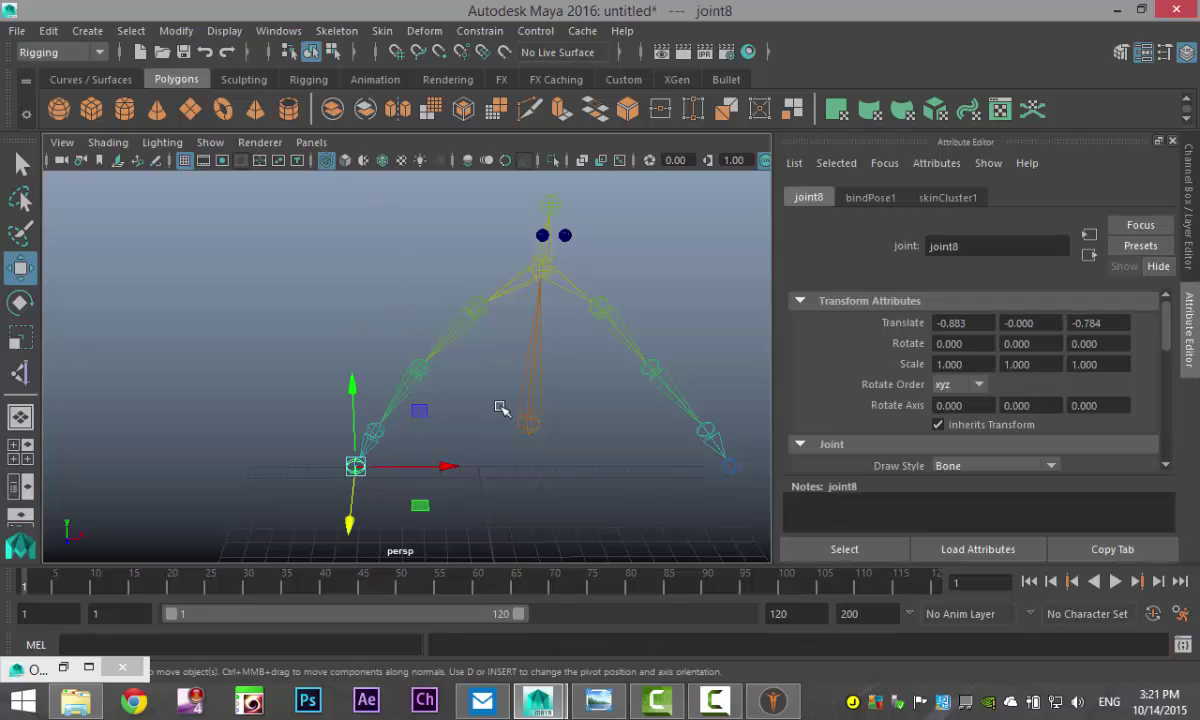
click(478, 309)
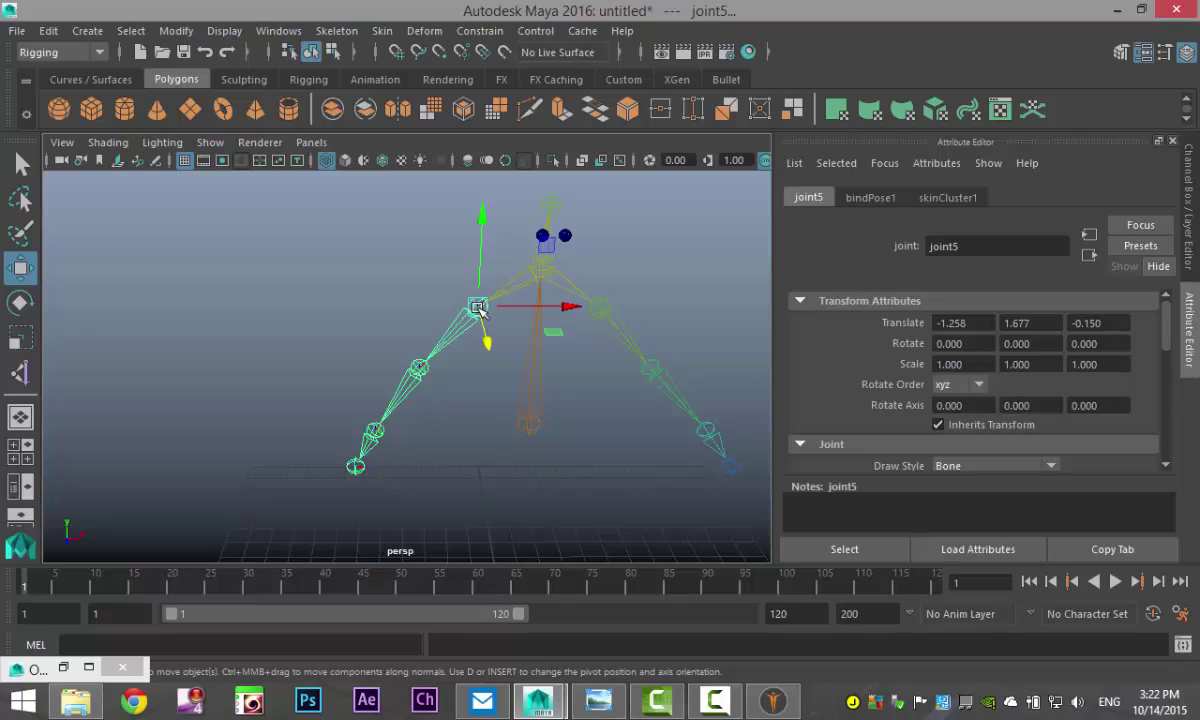
click(372, 390)
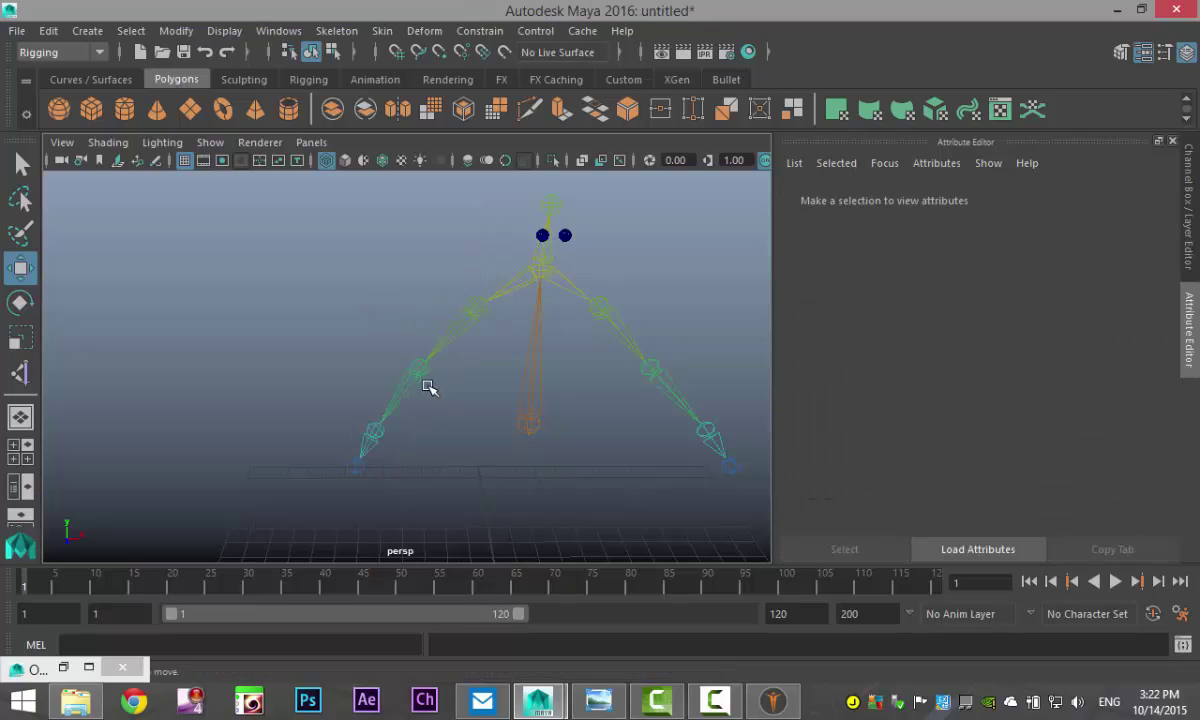
click(336, 30)
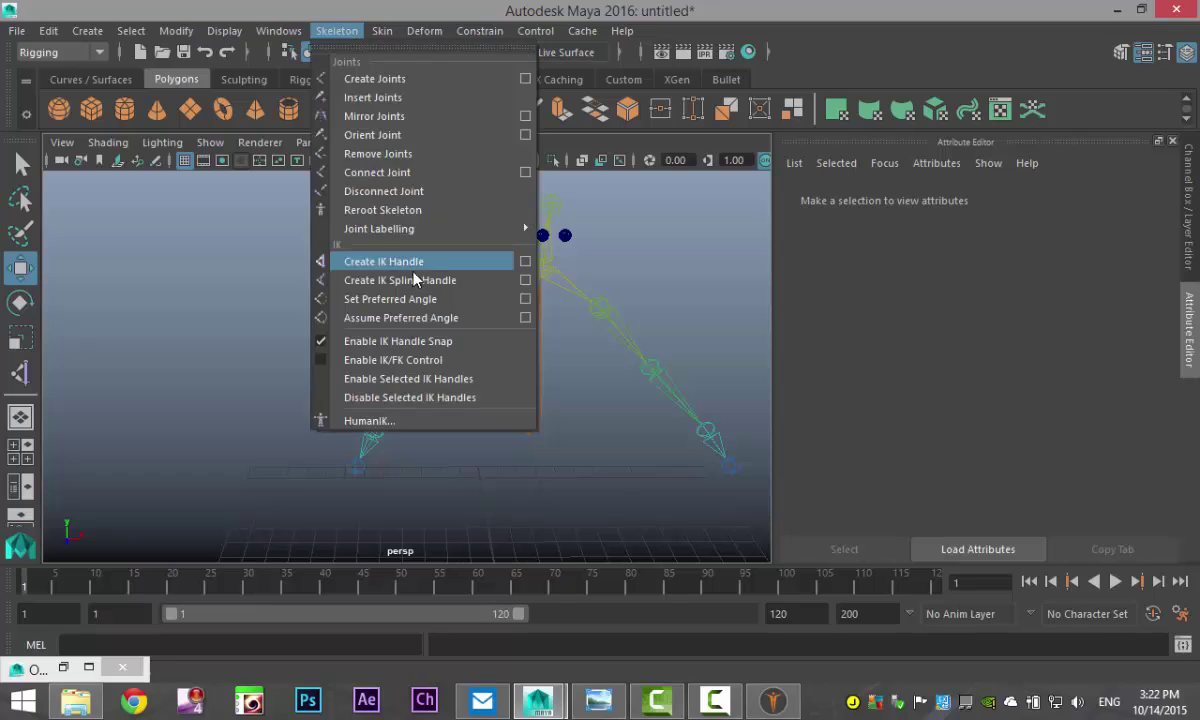
click(415, 261)
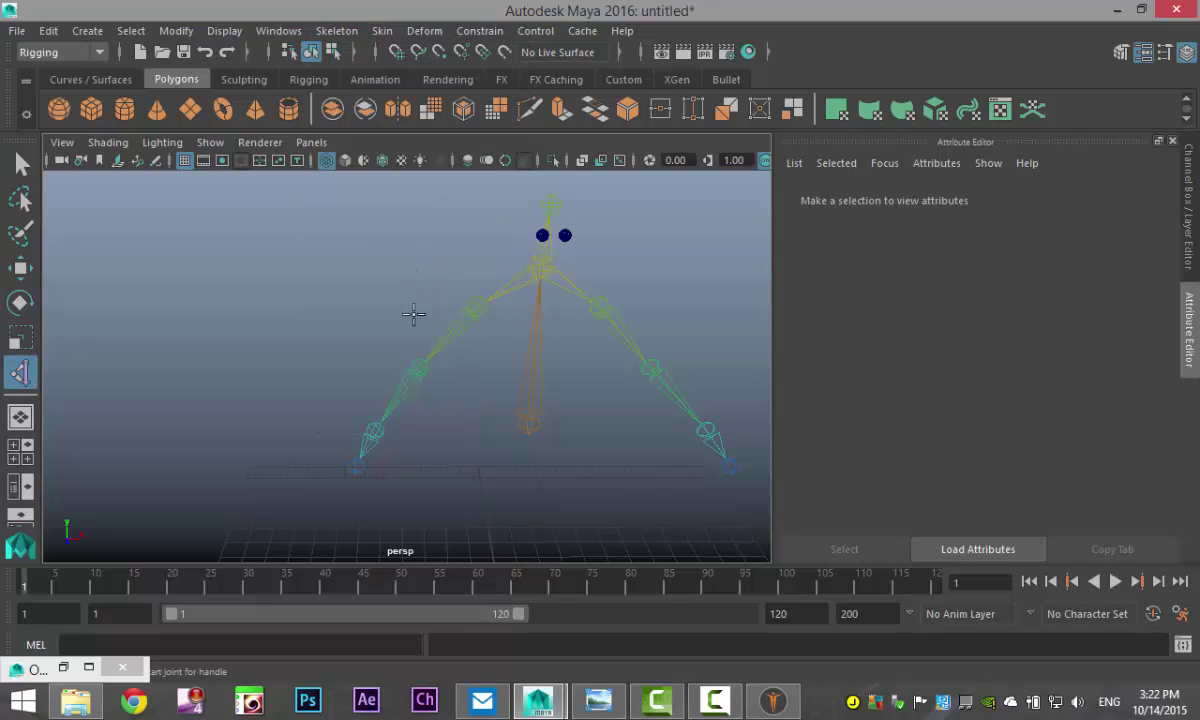
click(355, 466)
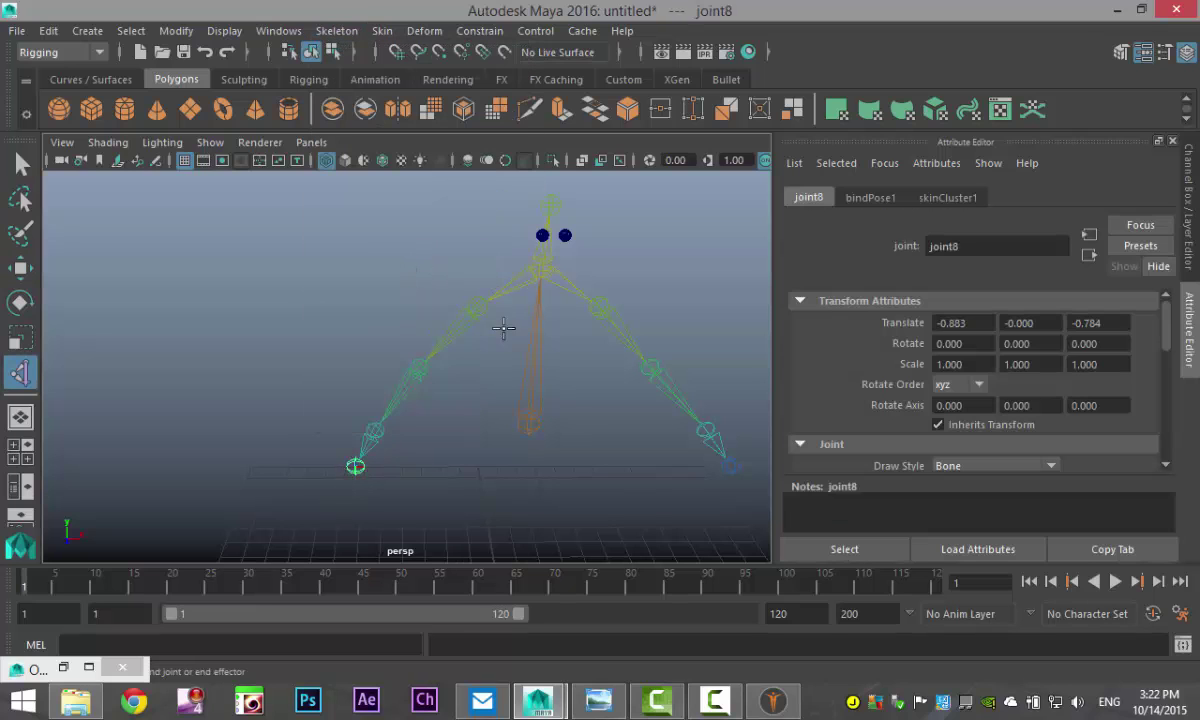
click(477, 306)
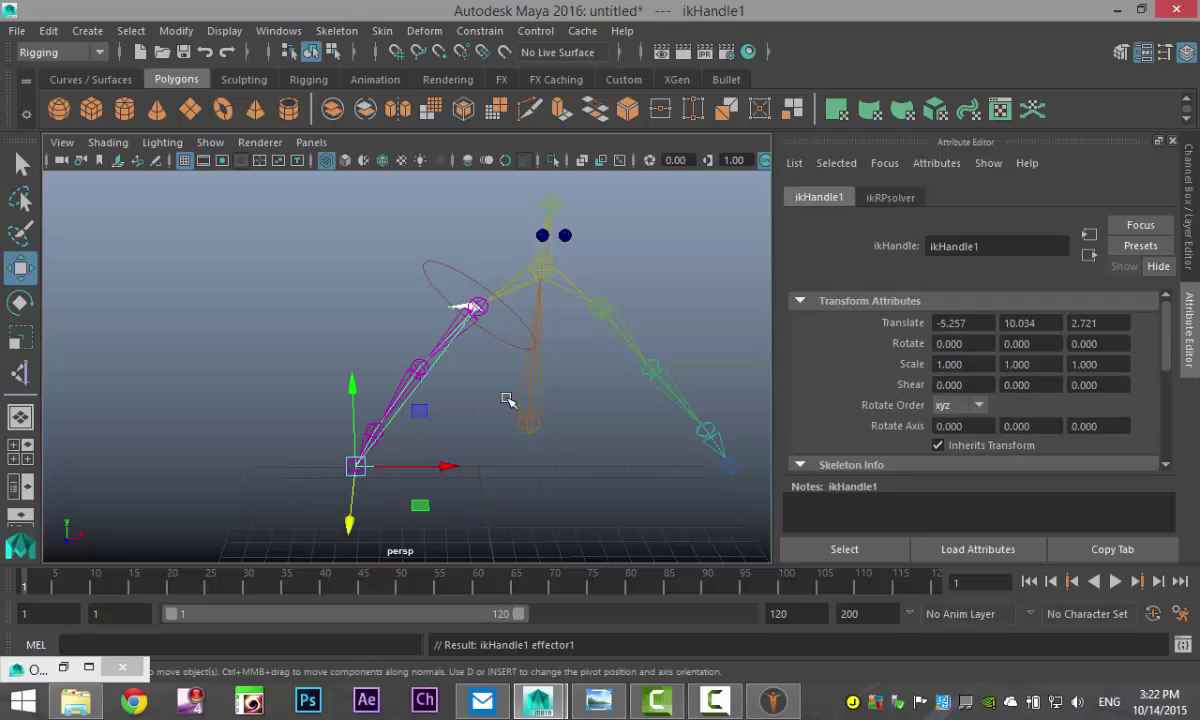
Create a matching IK handle on the positive-X arm, picking the hand-end joint (joint4) first and the shoulder joint second
alt+drag(533, 459, 423, 487)
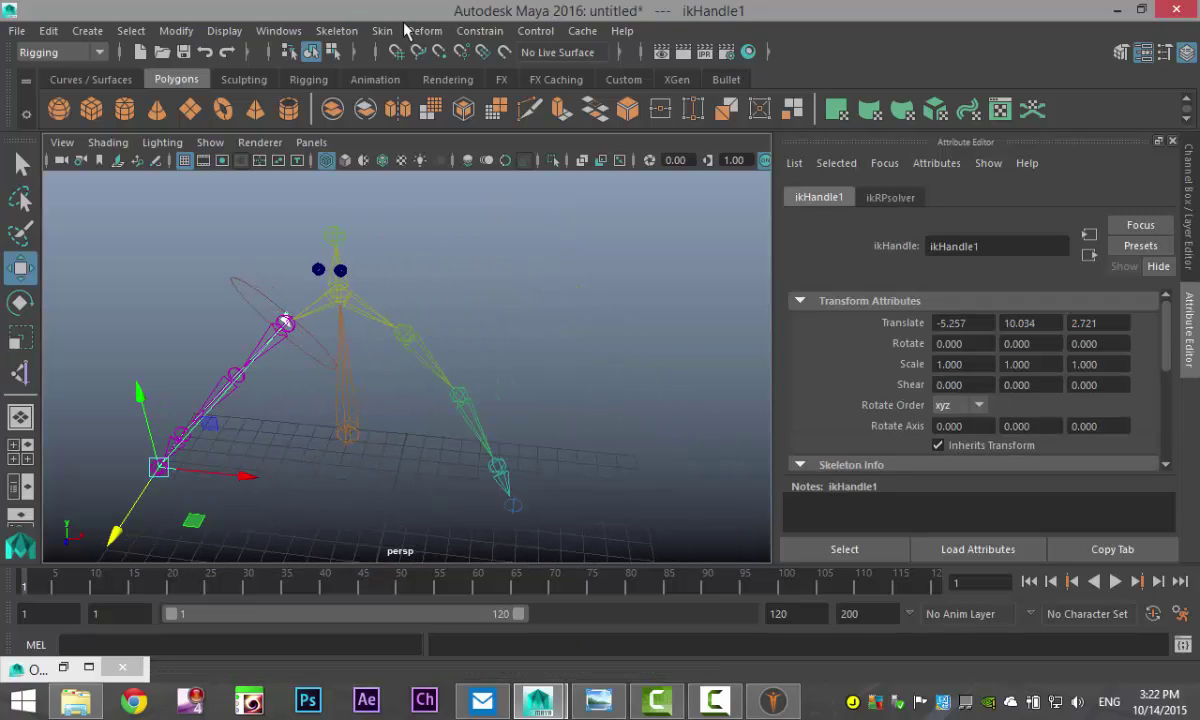
click(337, 31)
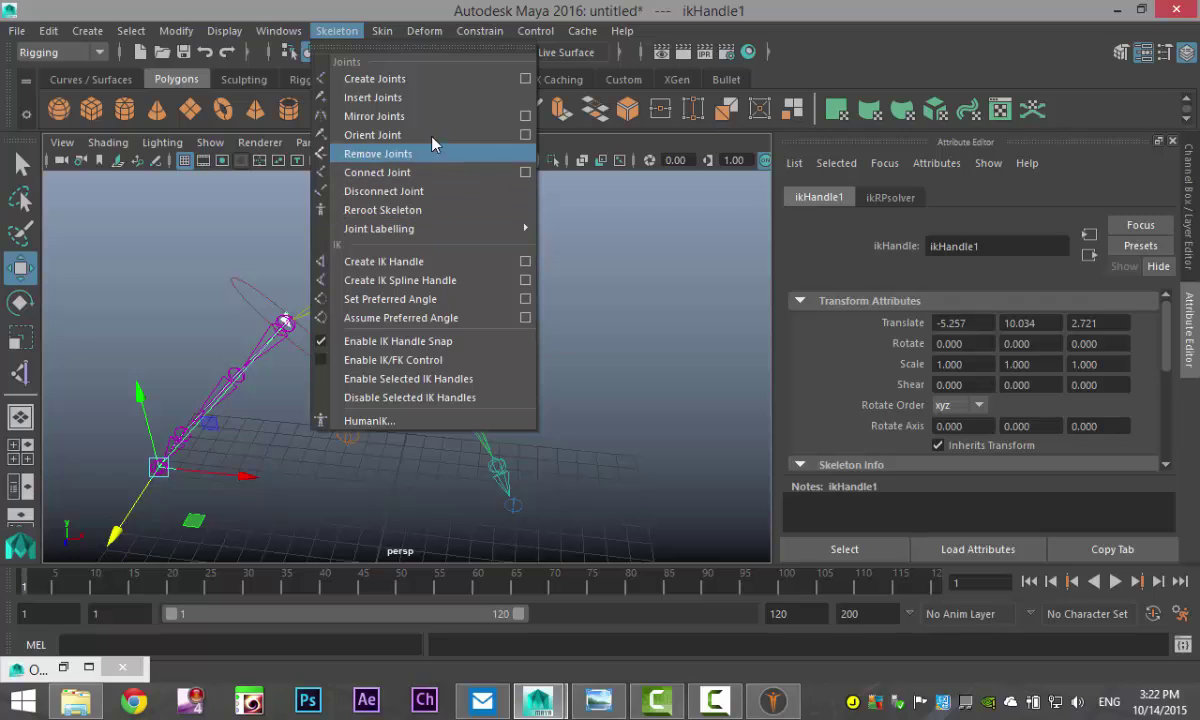
click(438, 264)
key(y)
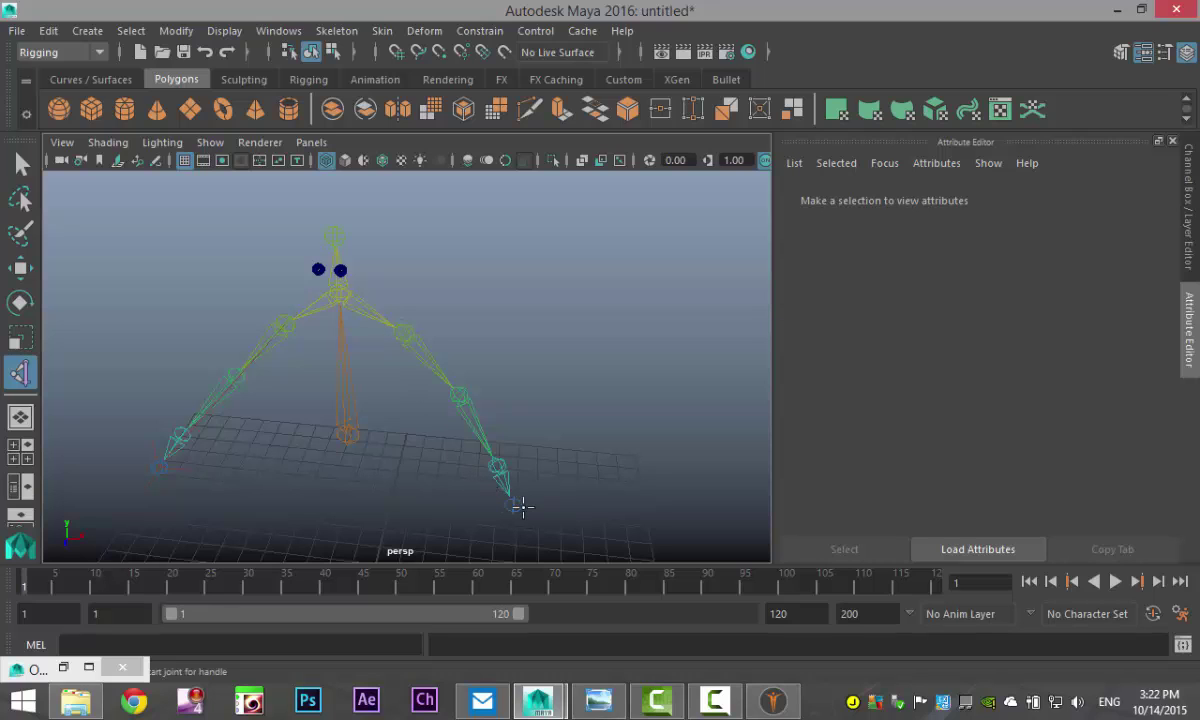
click(512, 505)
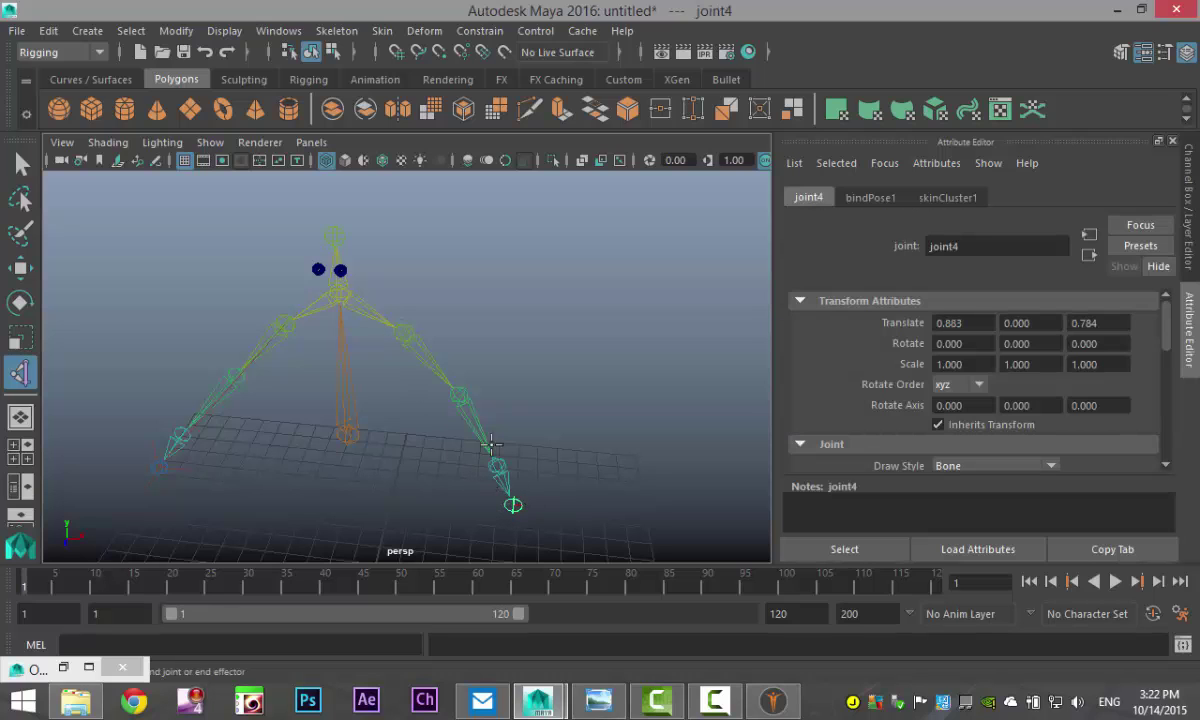
click(405, 335)
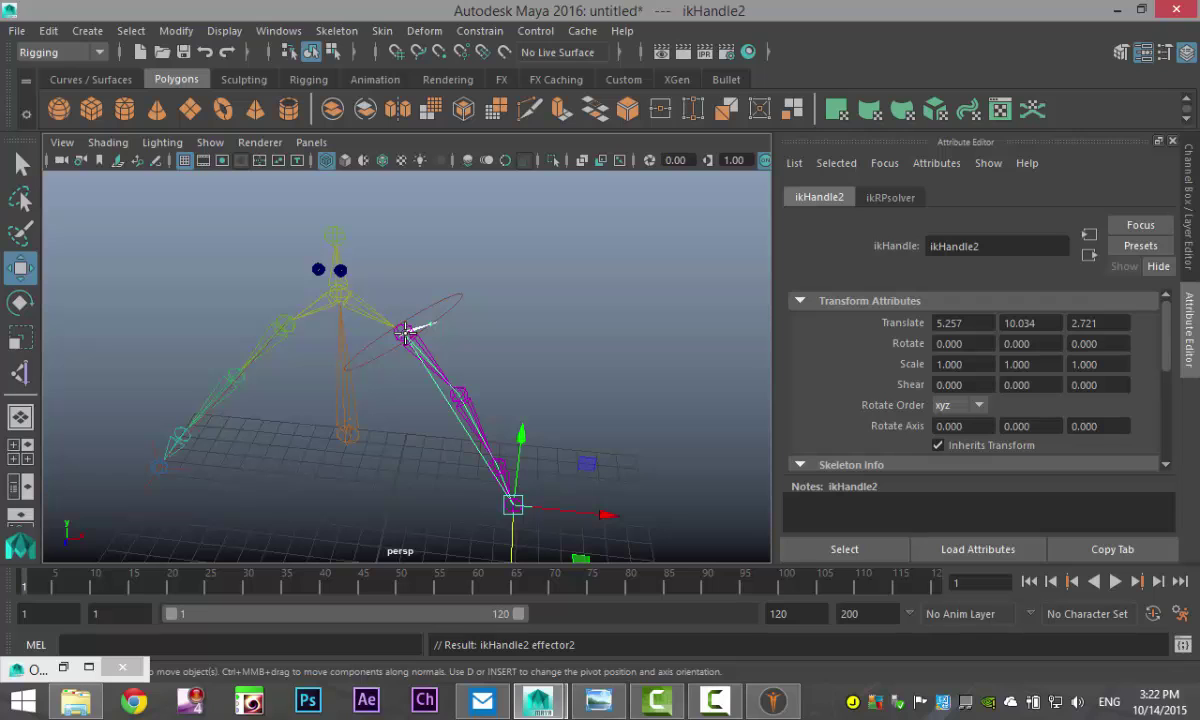
Test the positive-X arm's bend by moving its IK handle inward and upward to about 4.222, 11.708, 2.614
alt+drag(428, 333, 442, 351)
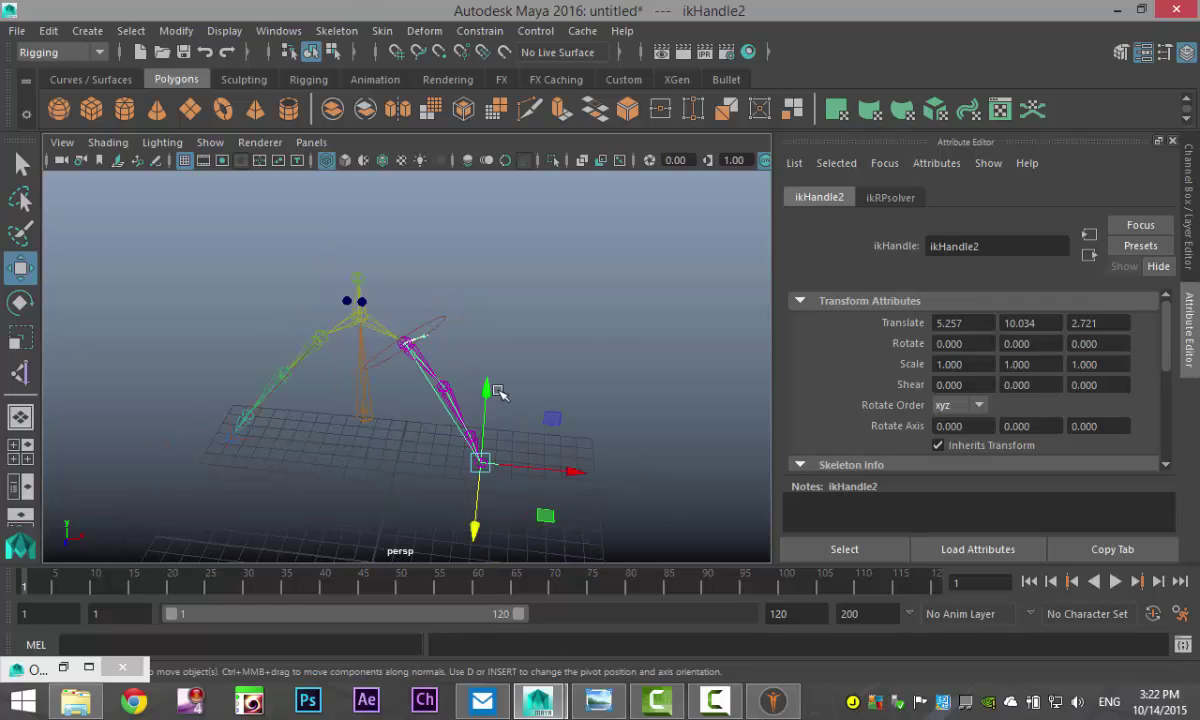
alt+drag(496, 394, 512, 351)
alt+drag(516, 473, 548, 483)
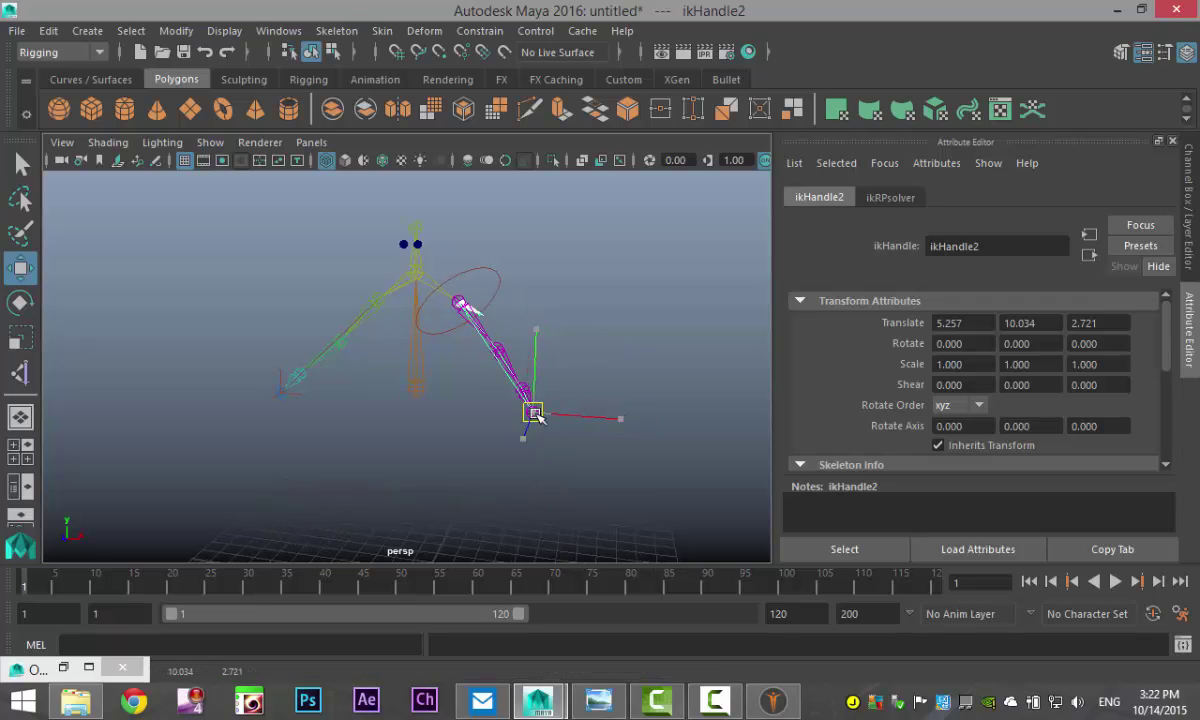
drag(537, 418, 509, 367)
Try bending the negative-X arm by moving its IK handle to about -3.357, 10.967, 2.720, and undo that test move
alt+drag(405, 414, 378, 404)
click(326, 424)
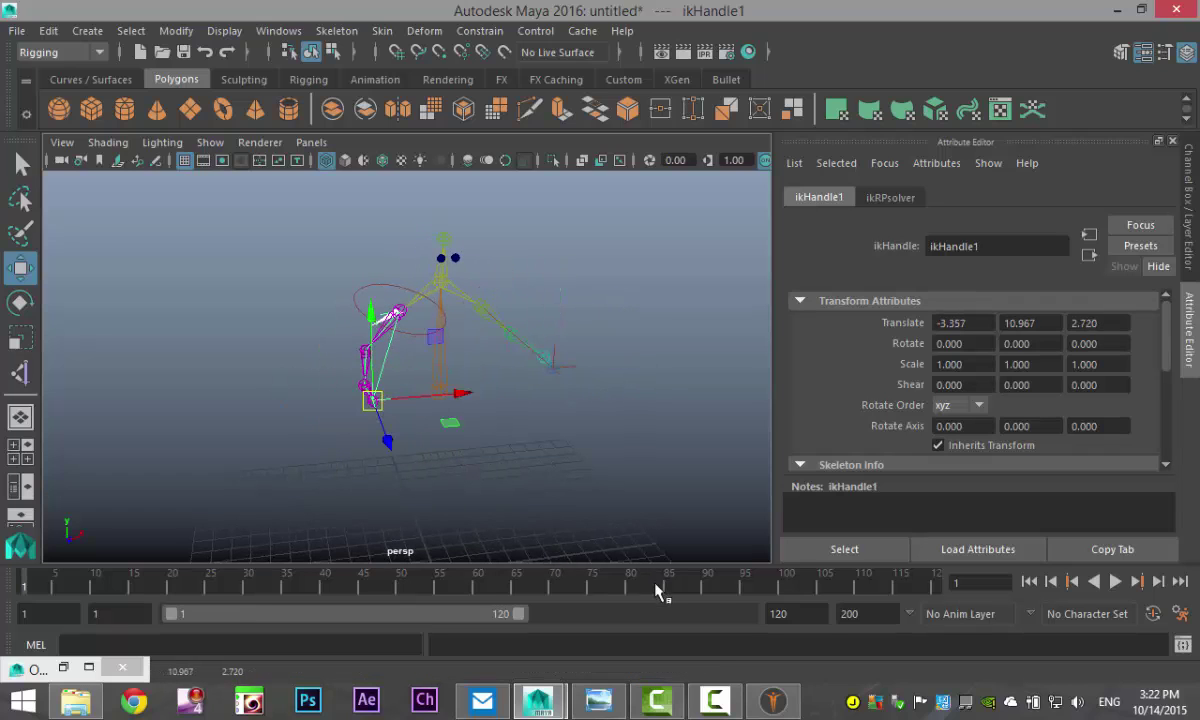
key(ctrl+z)
key(ctrl+z)
alt+drag(593, 513, 429, 492)
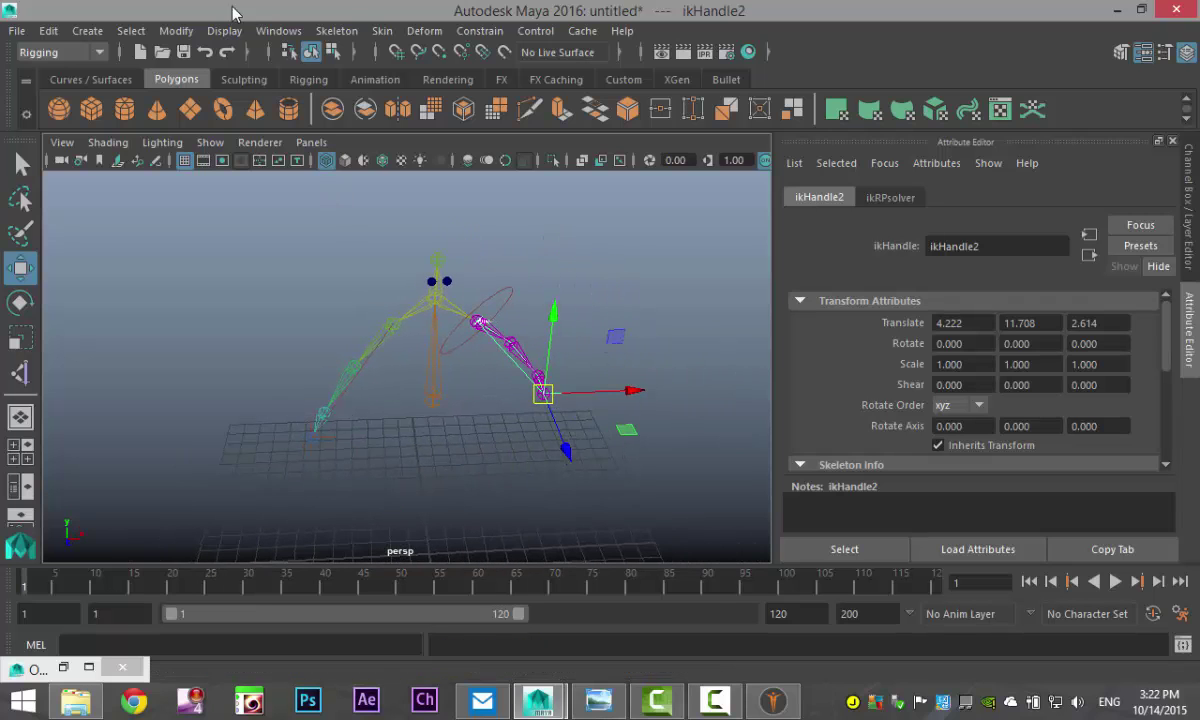
Unhide all hidden objects to see the body mesh around the posed skeleton
click(222, 38)
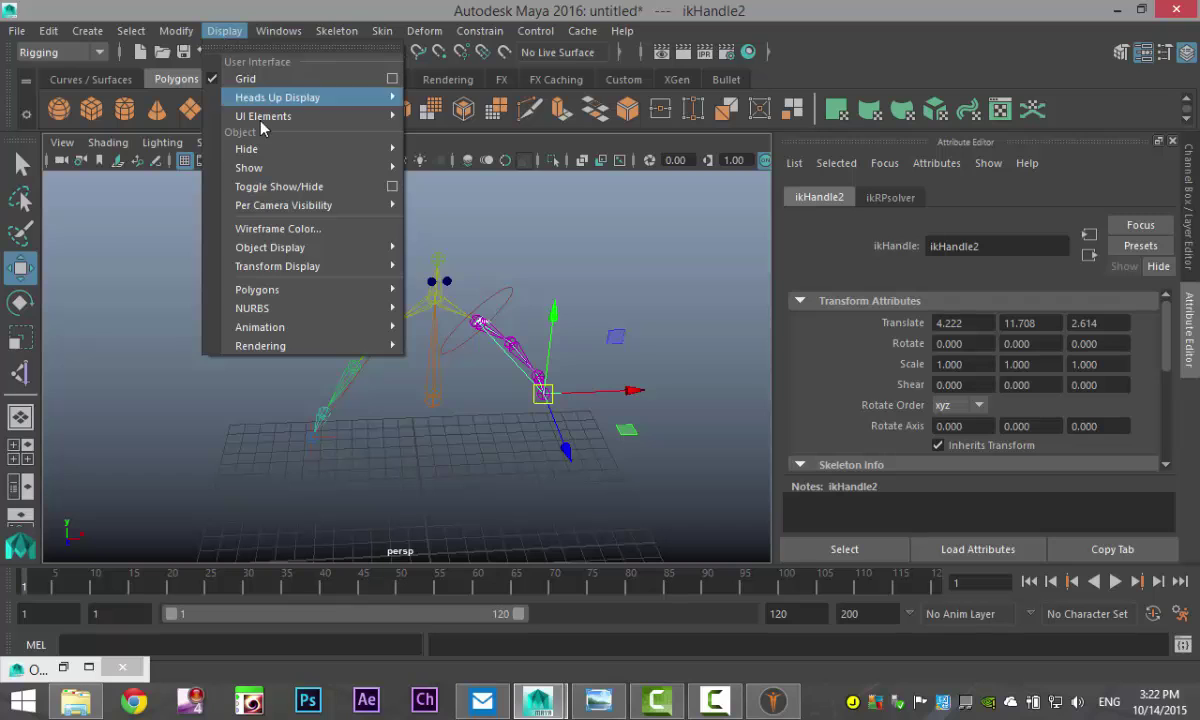
mouse_move(275, 172)
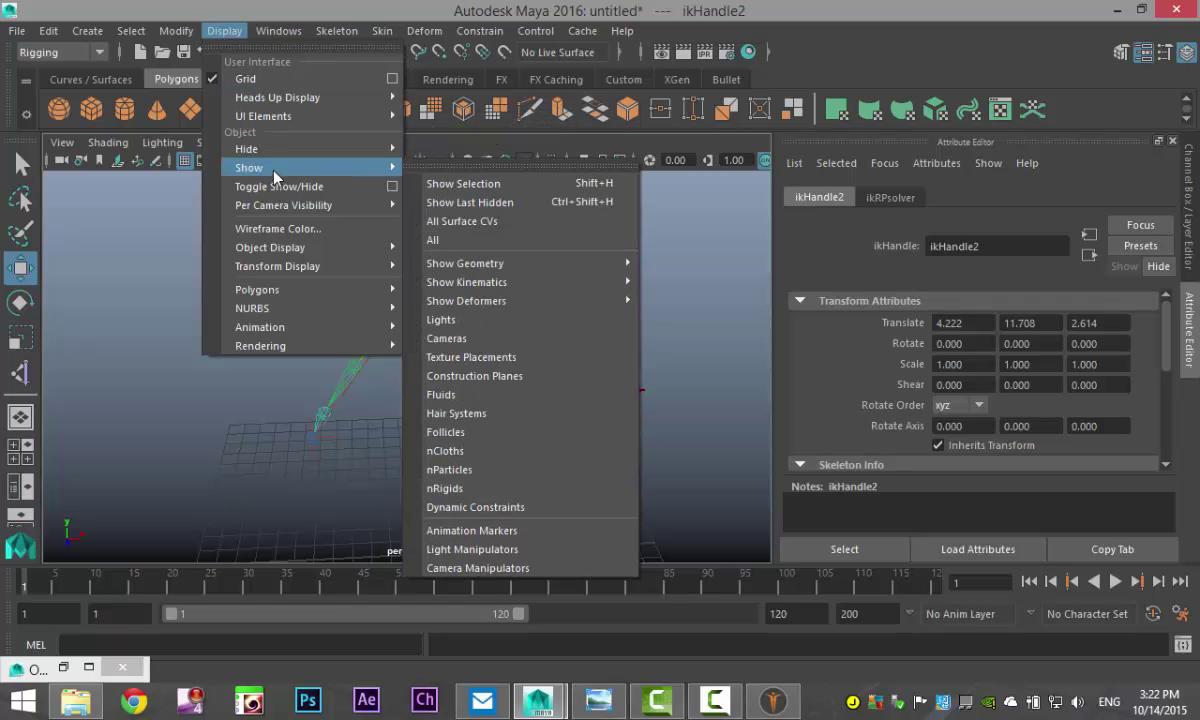
click(432, 240)
alt+drag(457, 385, 419, 428)
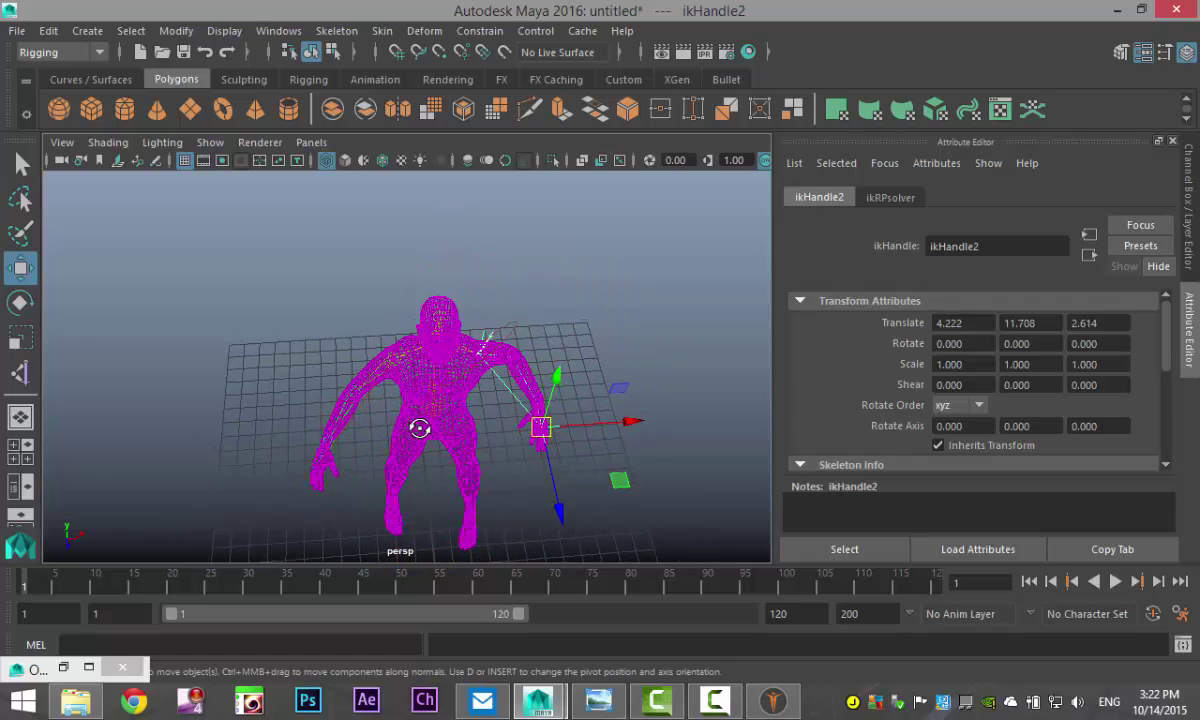
Undo the positive-X arm's IK handle test move and show all hidden objects in the scene
key(ctrl+z)
key(ctrl+z)
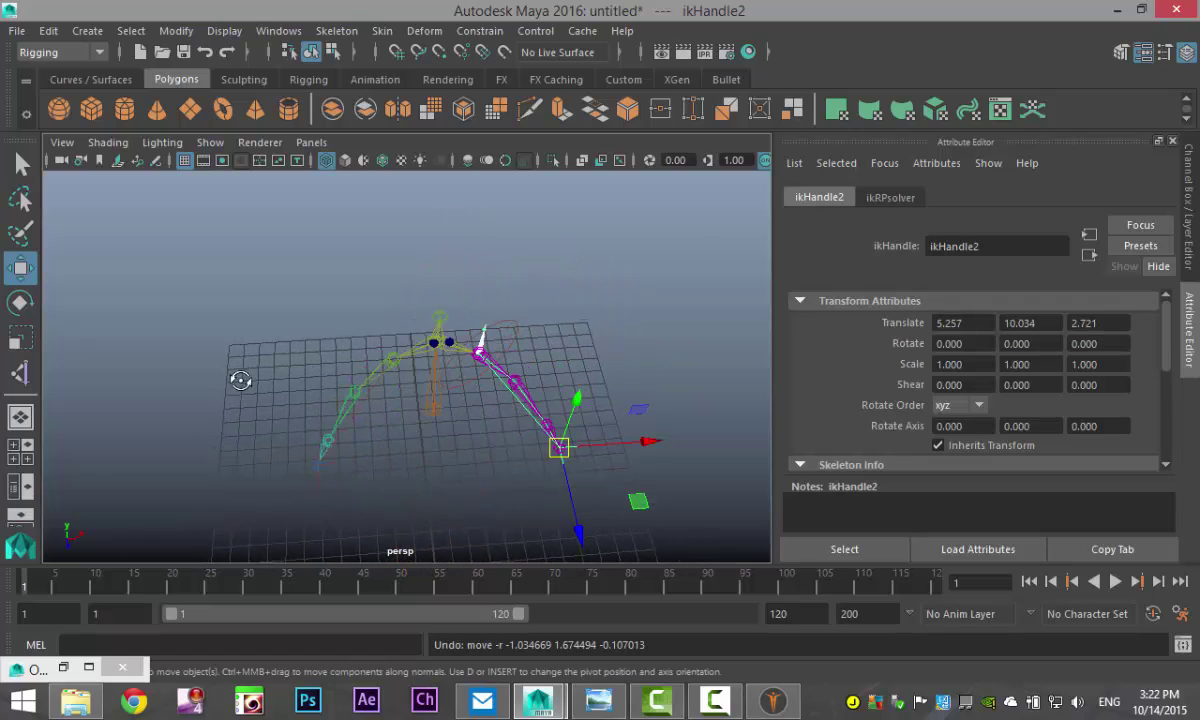
alt+drag(228, 372, 318, 342)
click(224, 31)
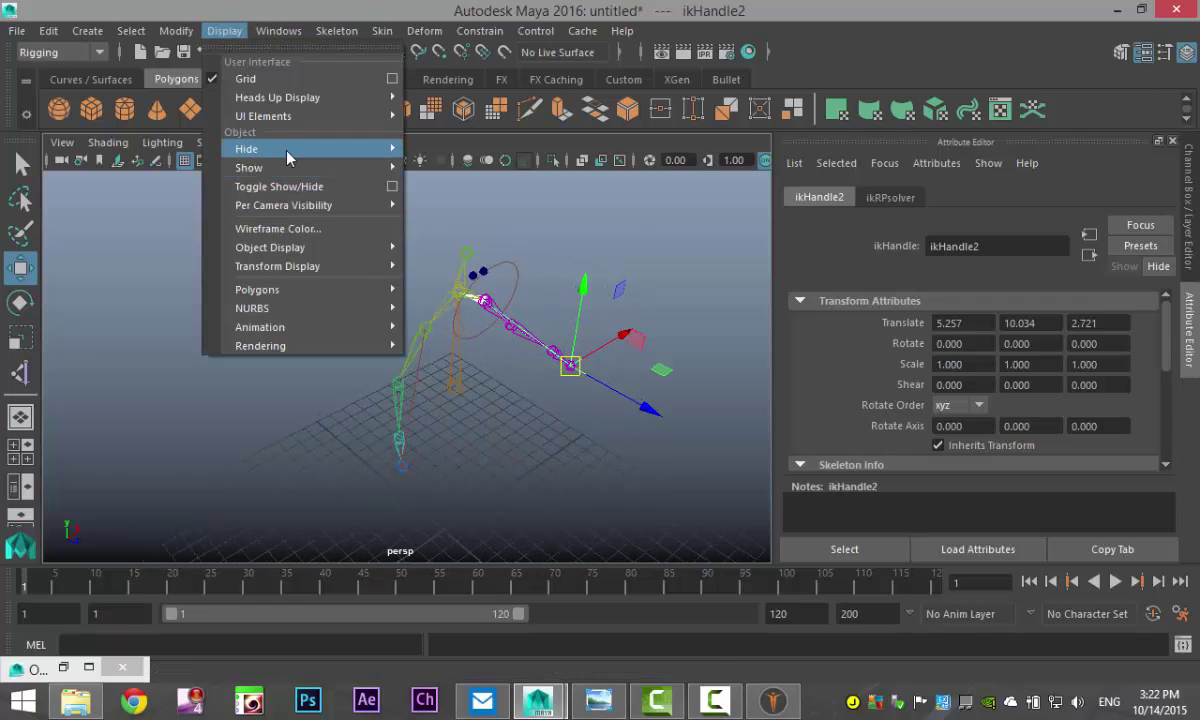
mouse_move(273, 165)
click(432, 243)
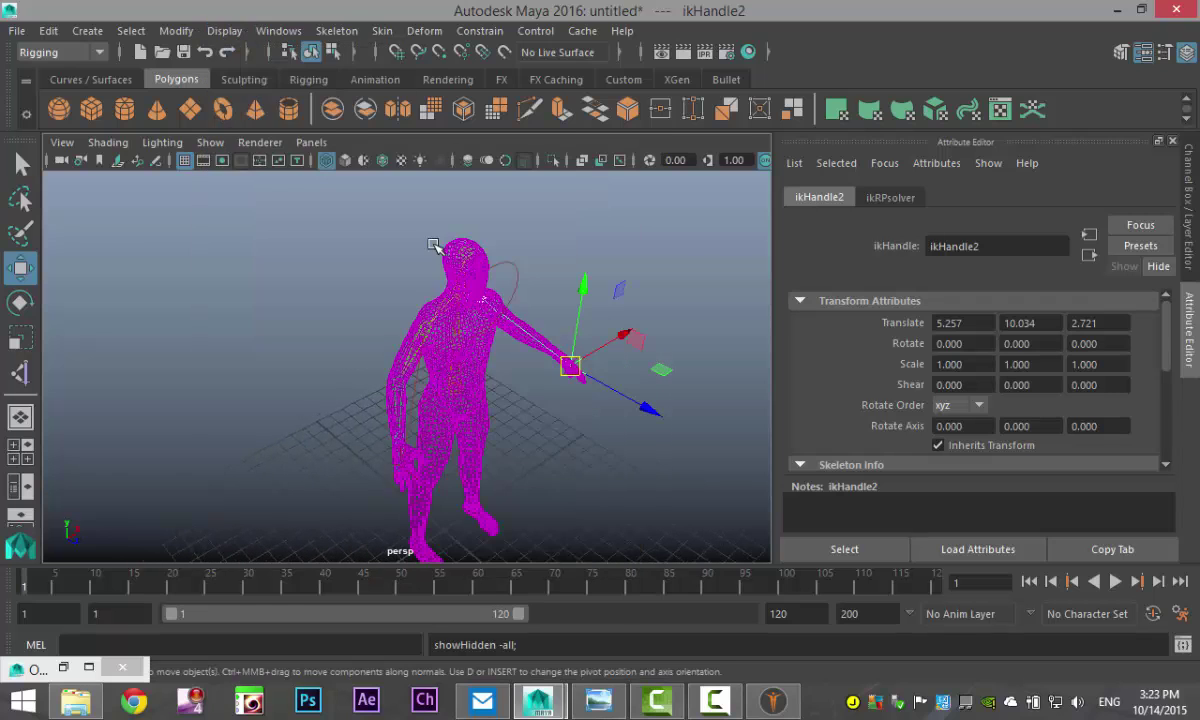
Create a NURBS circle and move it along X to about -8.258, out to the negative-X side of the body
scroll(455, 258, down, 3)
alt+drag(500, 372, 393, 366)
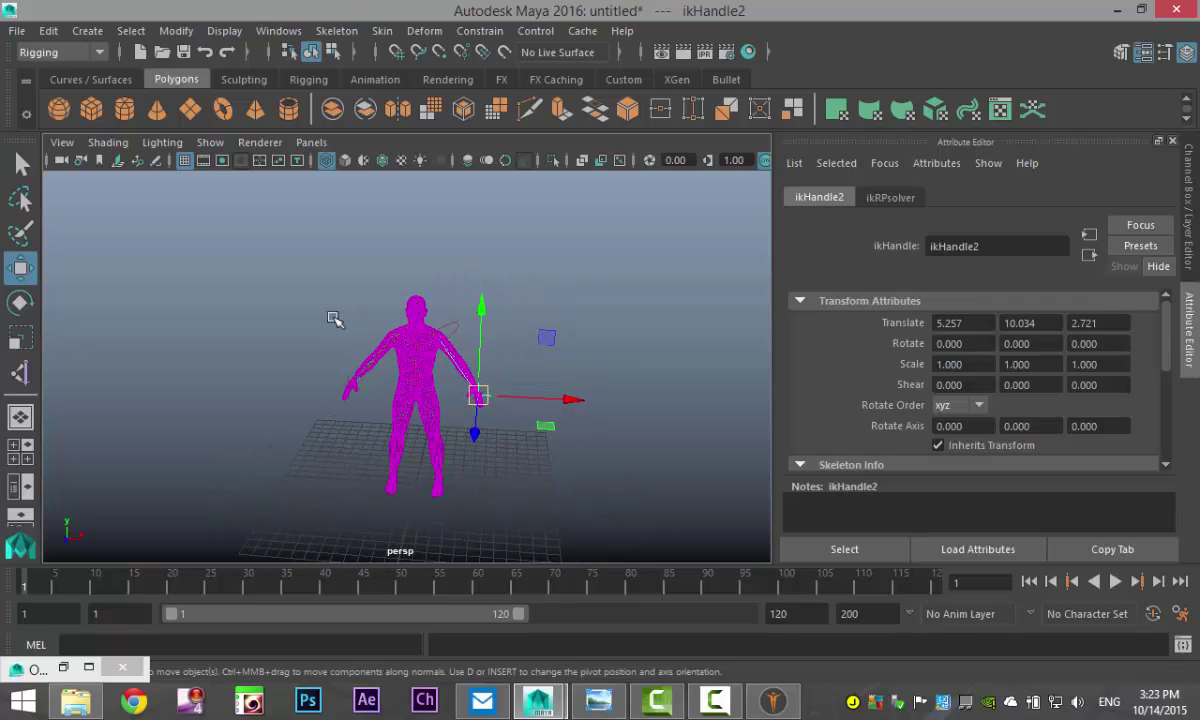
alt+drag(335, 318, 370, 320)
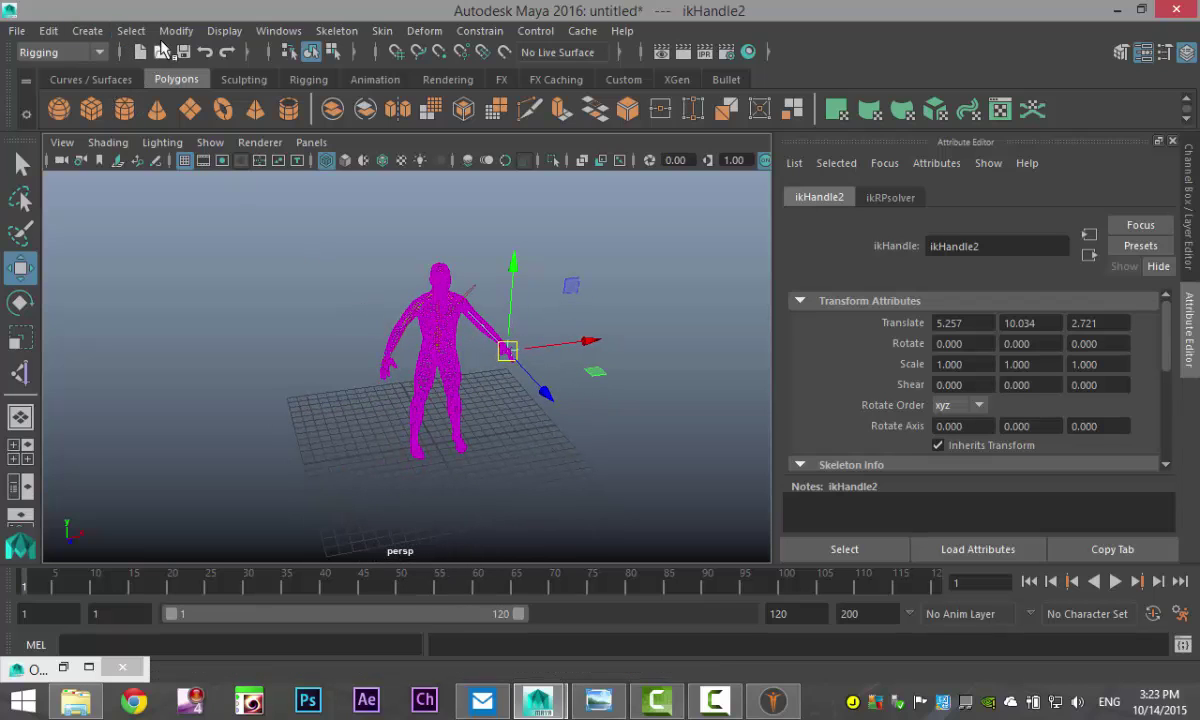
click(87, 30)
mouse_move(191, 84)
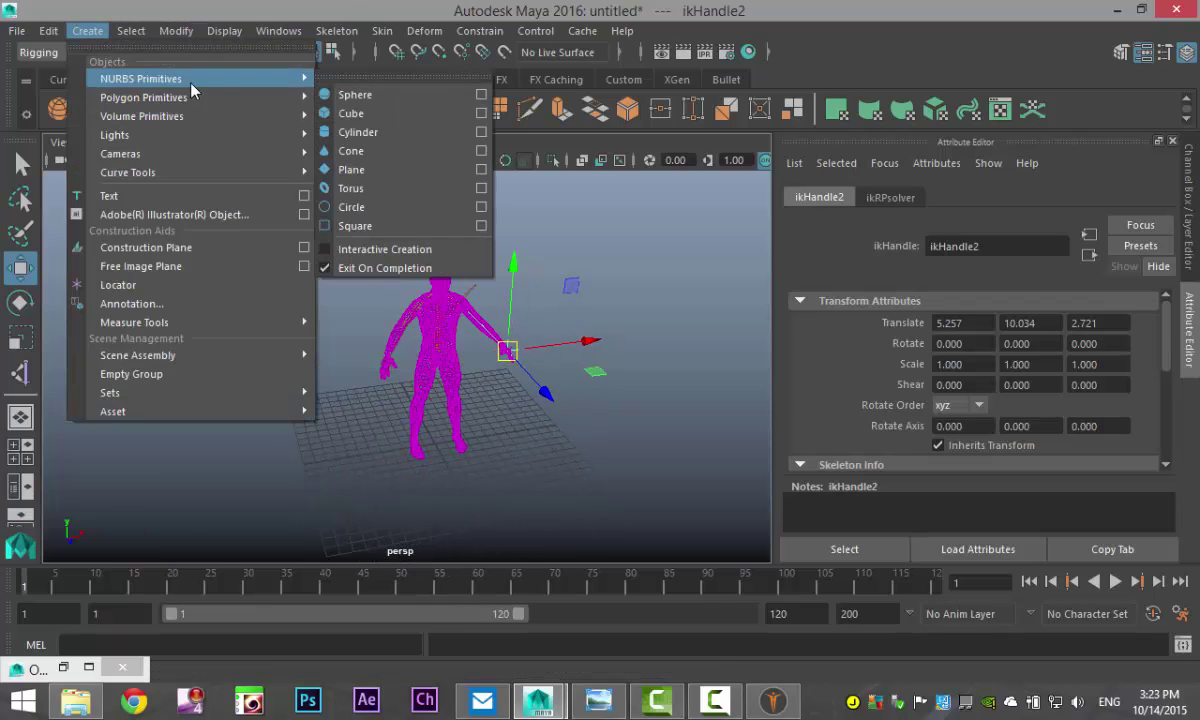
click(351, 207)
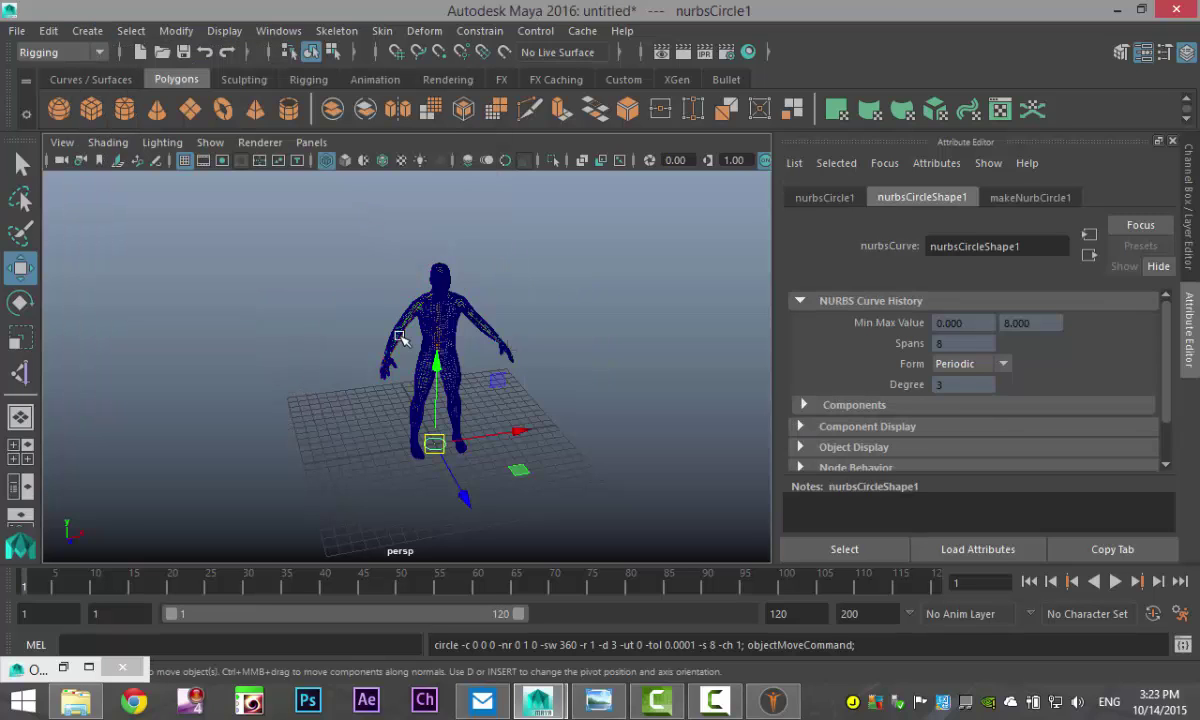
drag(508, 432, 434, 459)
Stand the circle upright by setting its Z rotation to -90
drag(287, 423, 393, 398)
click(822, 198)
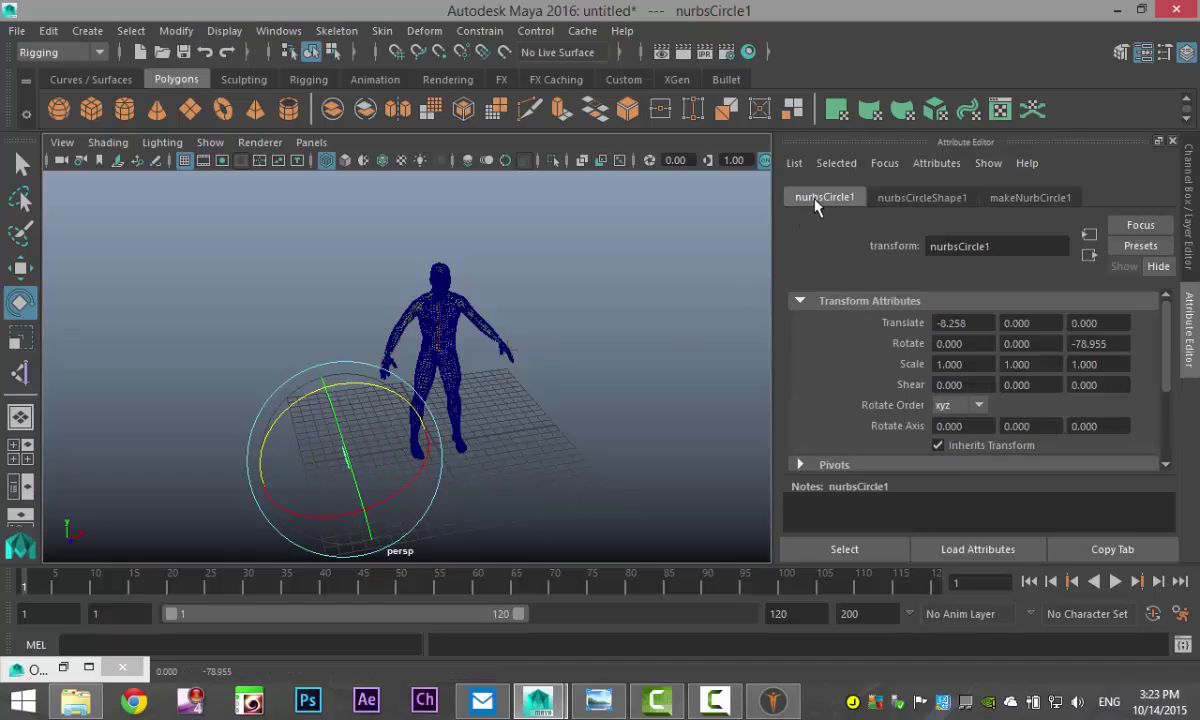
drag(1105, 344, 963, 345)
text(-90)
key(Return)
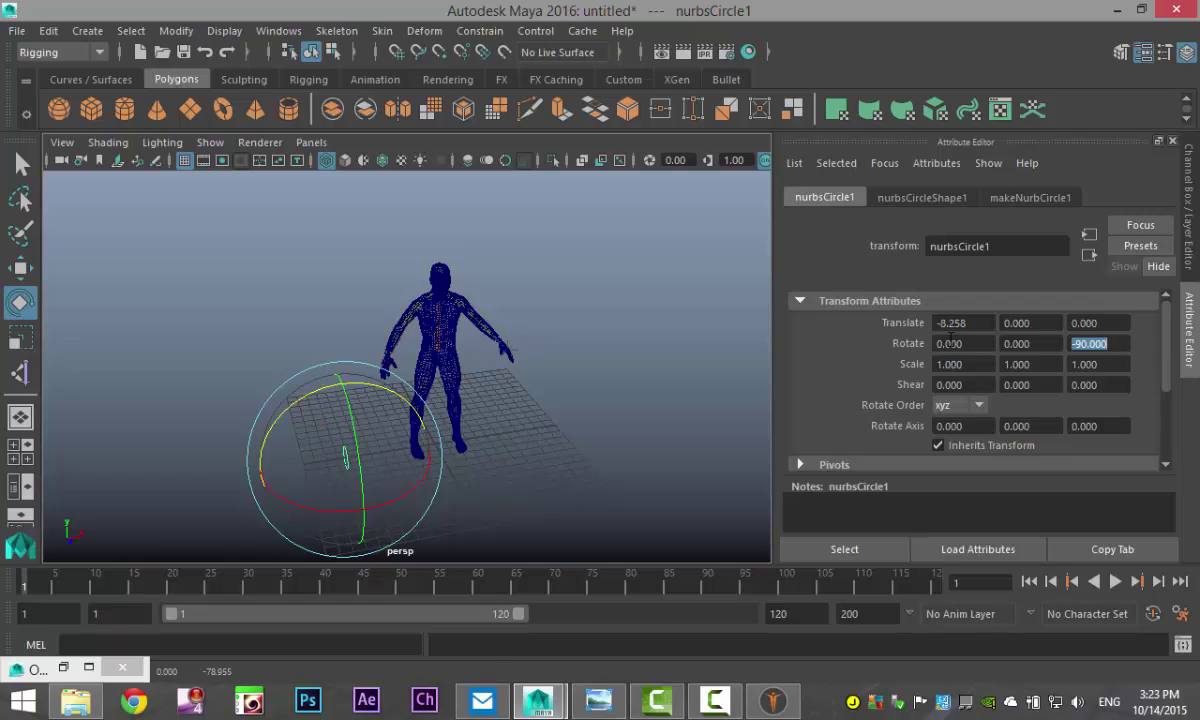
key(Delete)
key(ctrl+z)
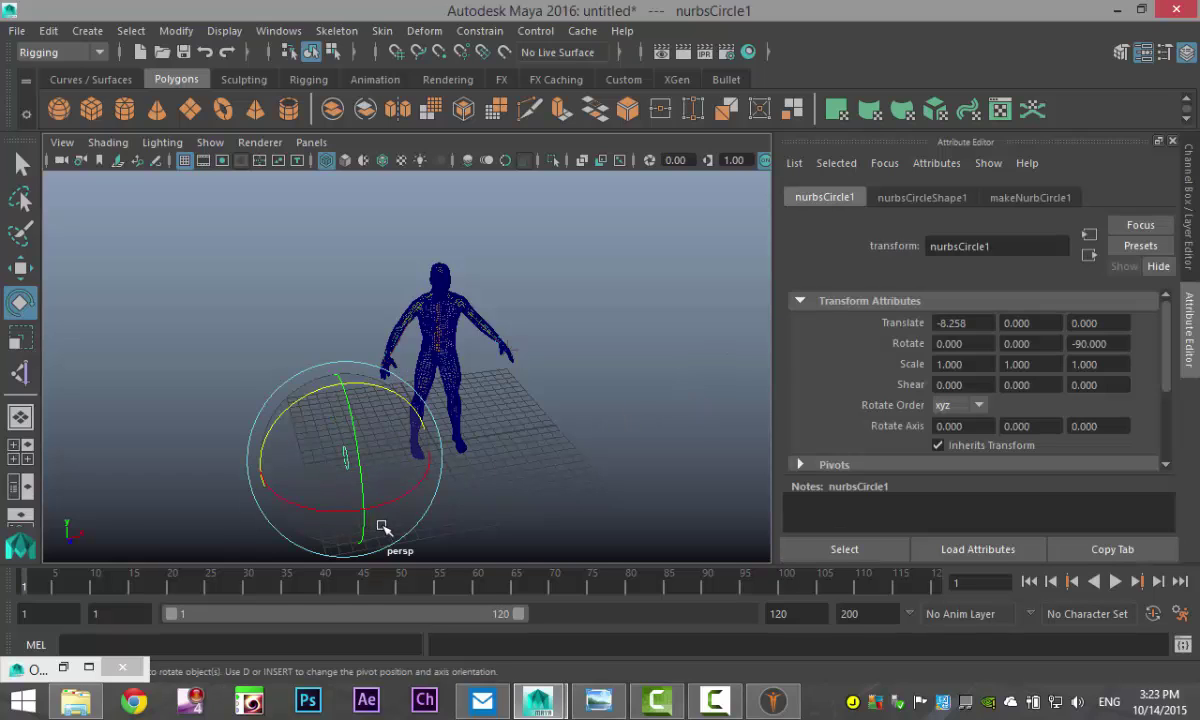
Position the circle just outside the negative-X hand, at about -8.068, 9.578, 3.205
key(w)
drag(340, 380, 341, 276)
drag(420, 352, 442, 357)
alt+drag(366, 416, 544, 418)
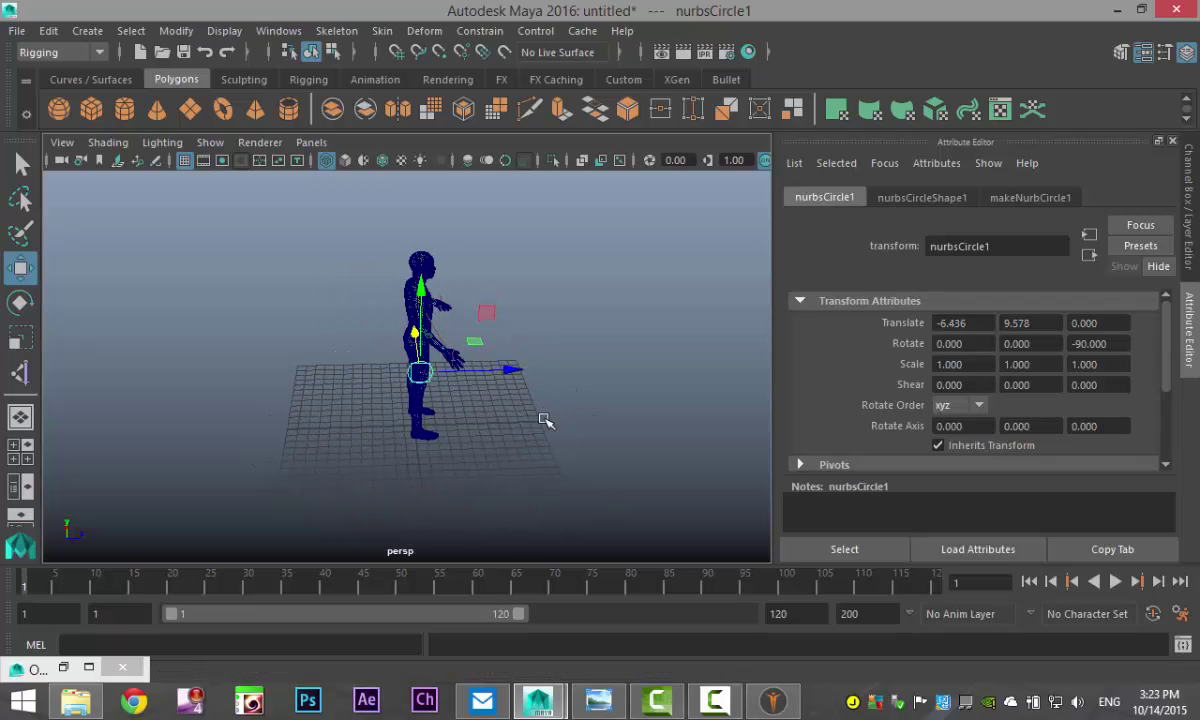
drag(509, 372, 549, 370)
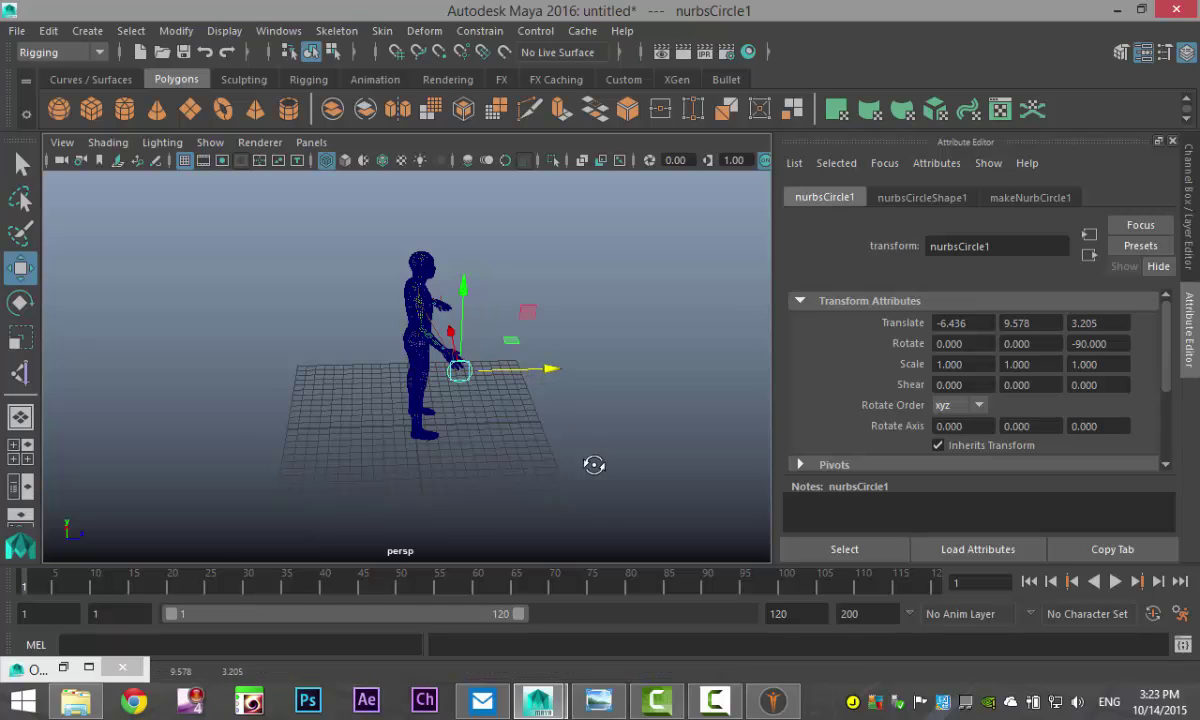
alt+drag(592, 463, 352, 458)
Duplicate the circle and move the copy along X to about 7.310, just outside the positive-X hand
key(ctrl+d)
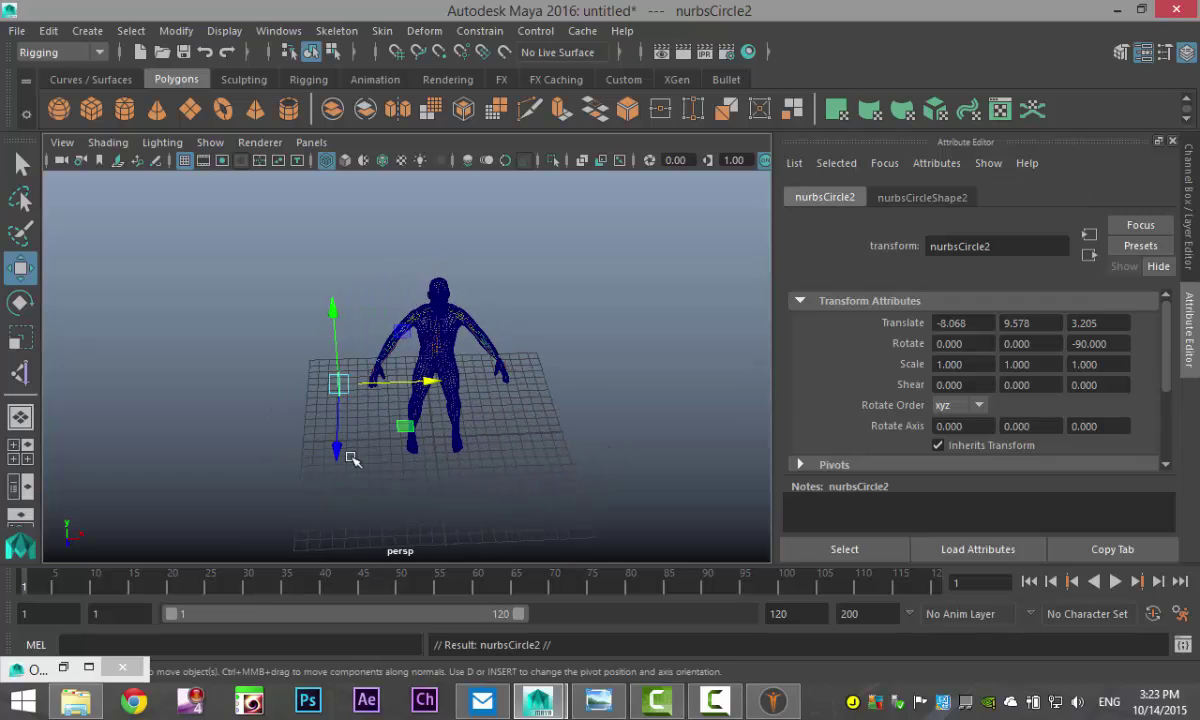
drag(419, 396, 620, 404)
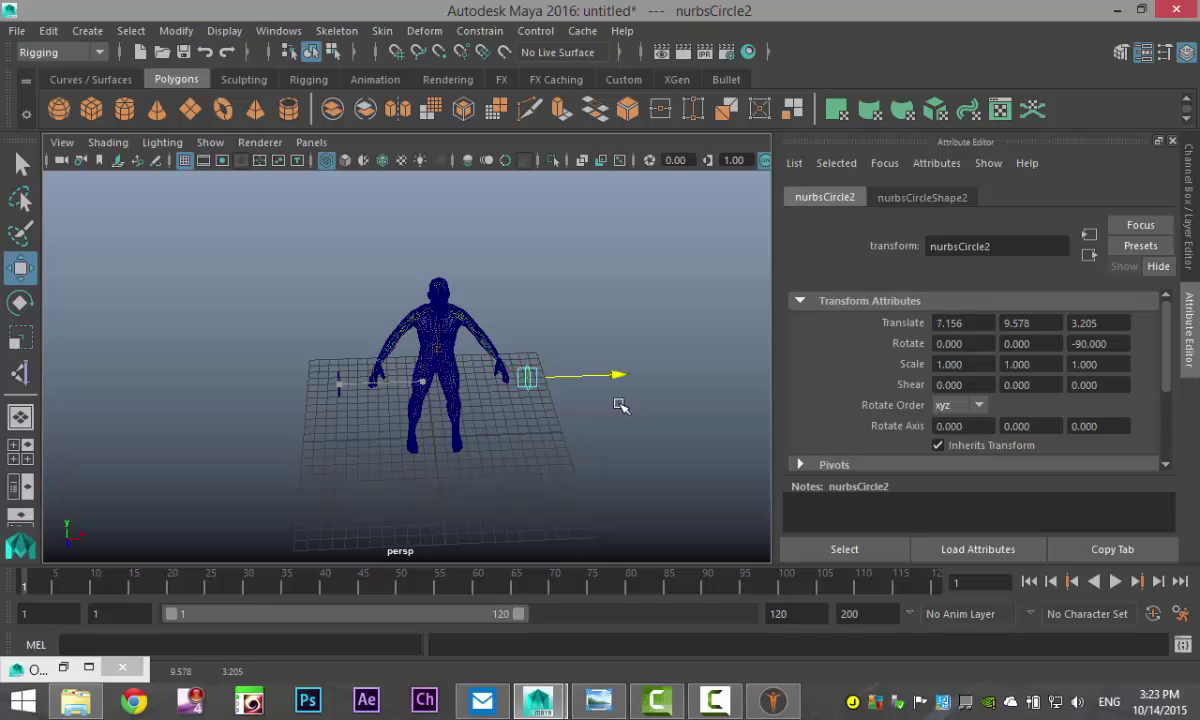
click(612, 471)
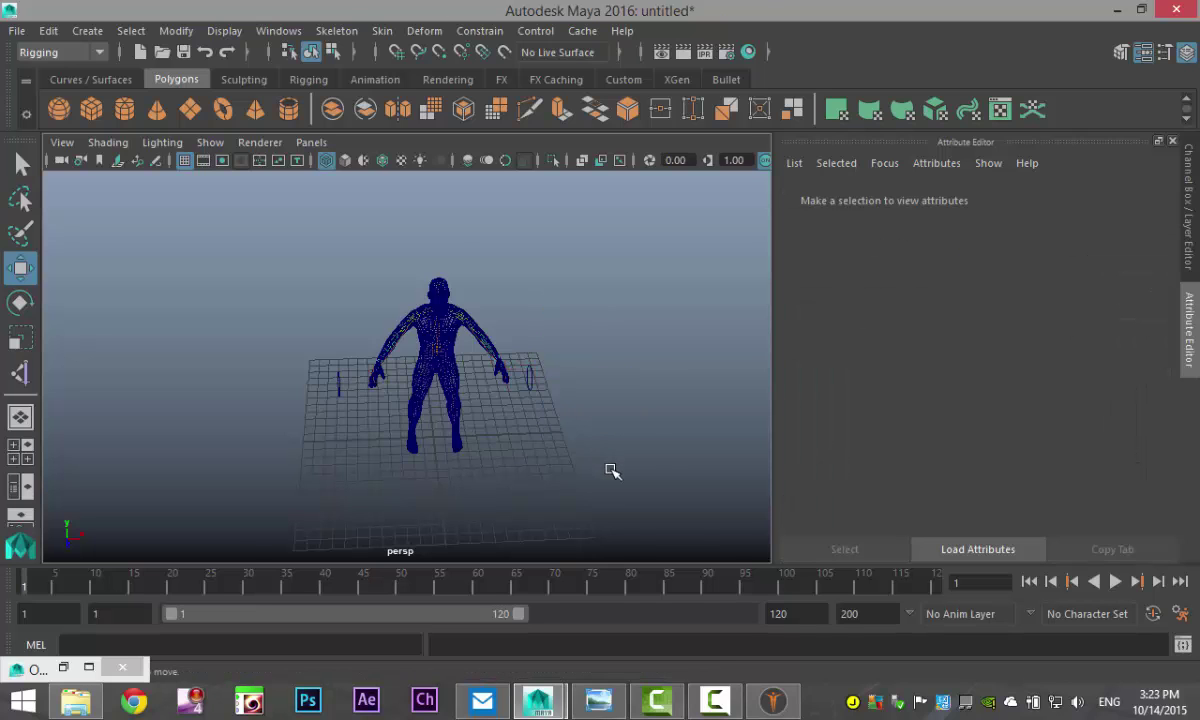
Parent the negative-X arm's IK handle (ikHandle1) to the circle beside that hand (nurbsCircle1)
scroll(612, 471, up, 3)
alt+drag(350, 464, 289, 431)
alt+middle_drag(289, 447, 388, 509)
scroll(343, 491, up, 5)
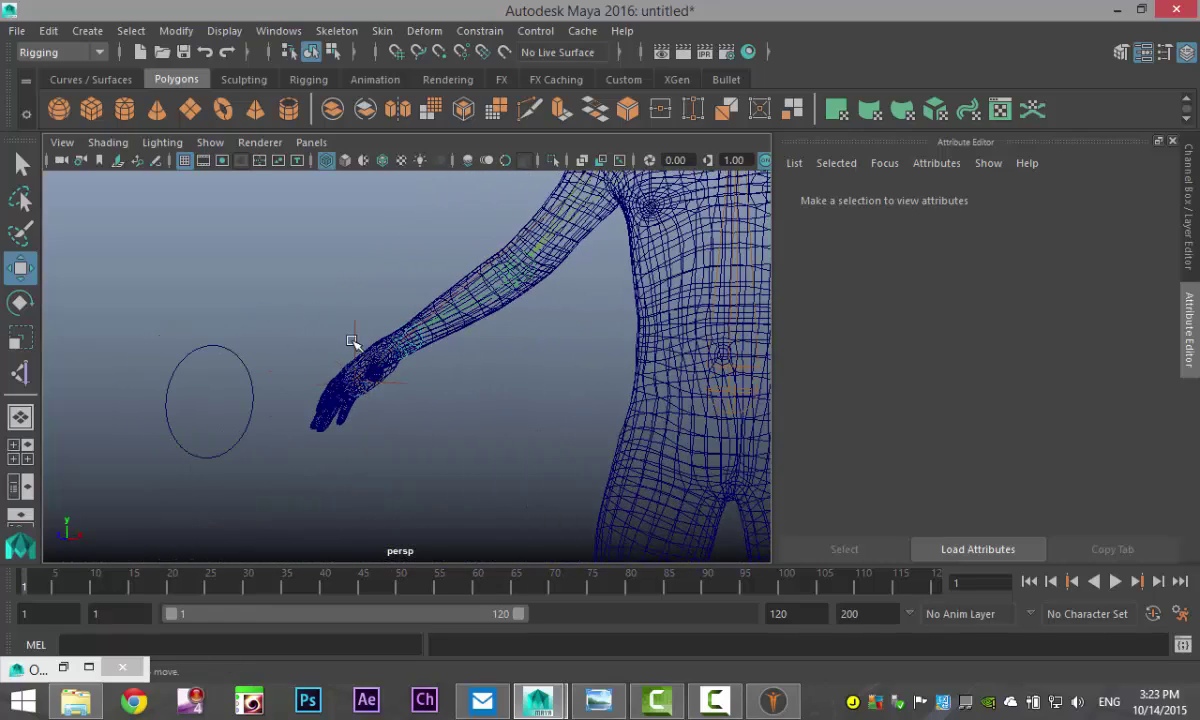
click(354, 331)
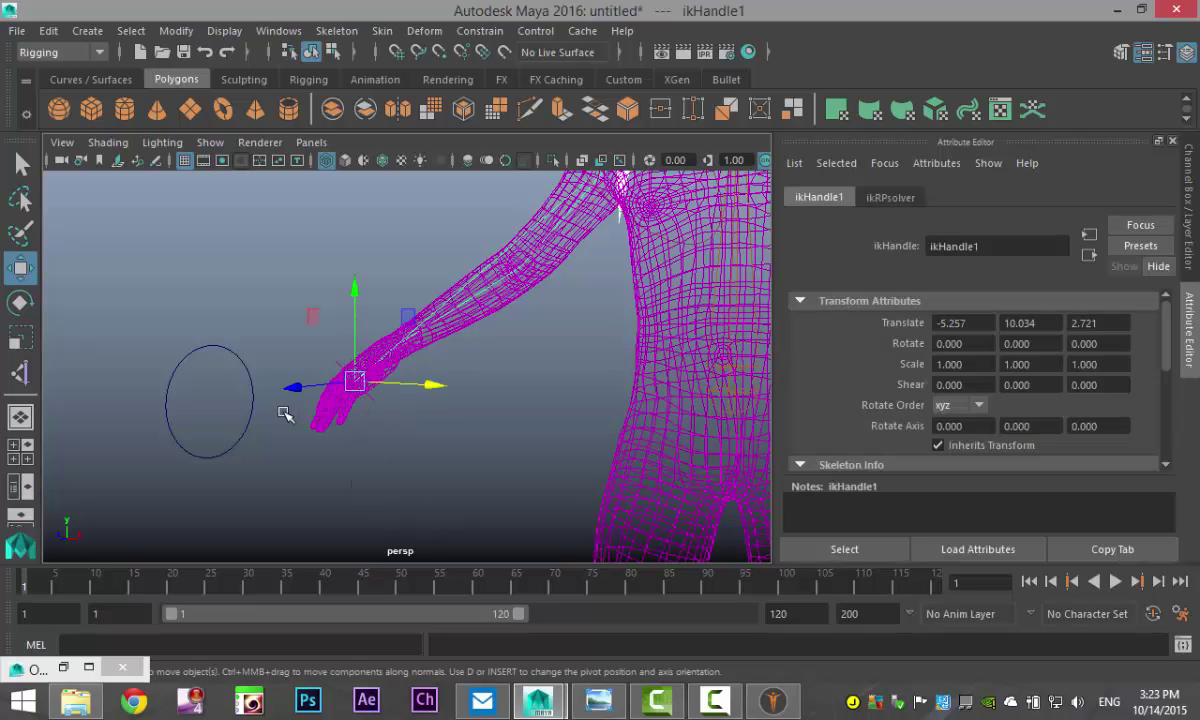
click(205, 347)
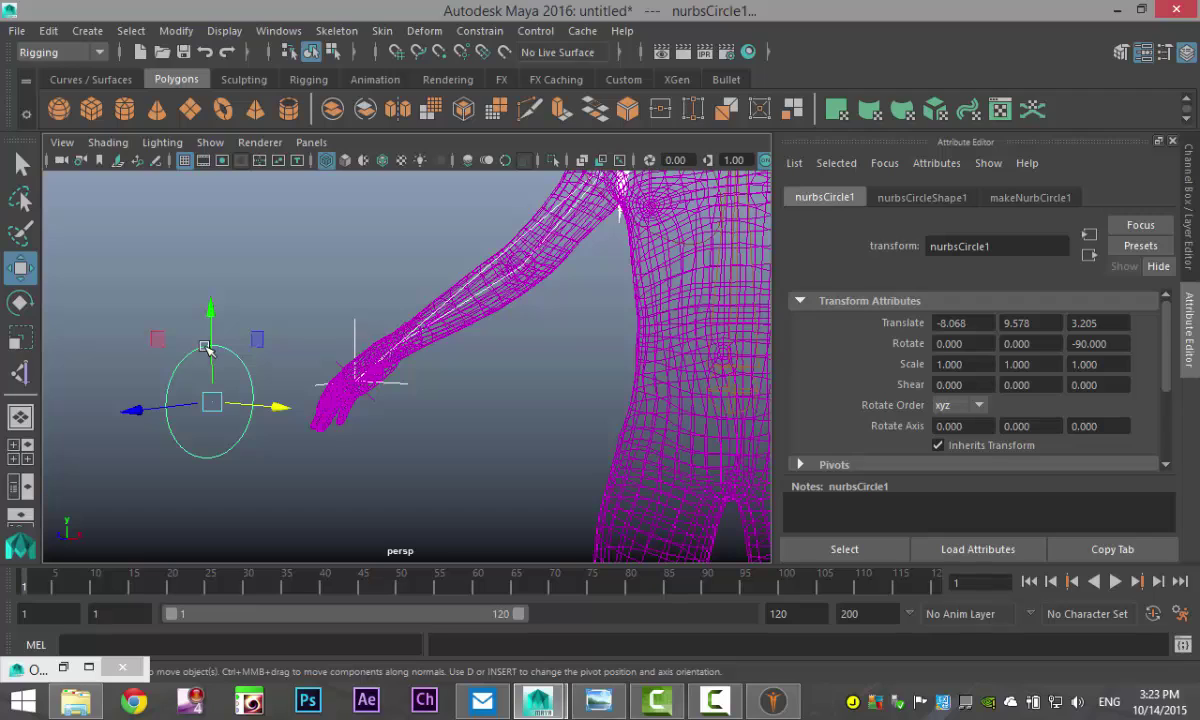
key(p)
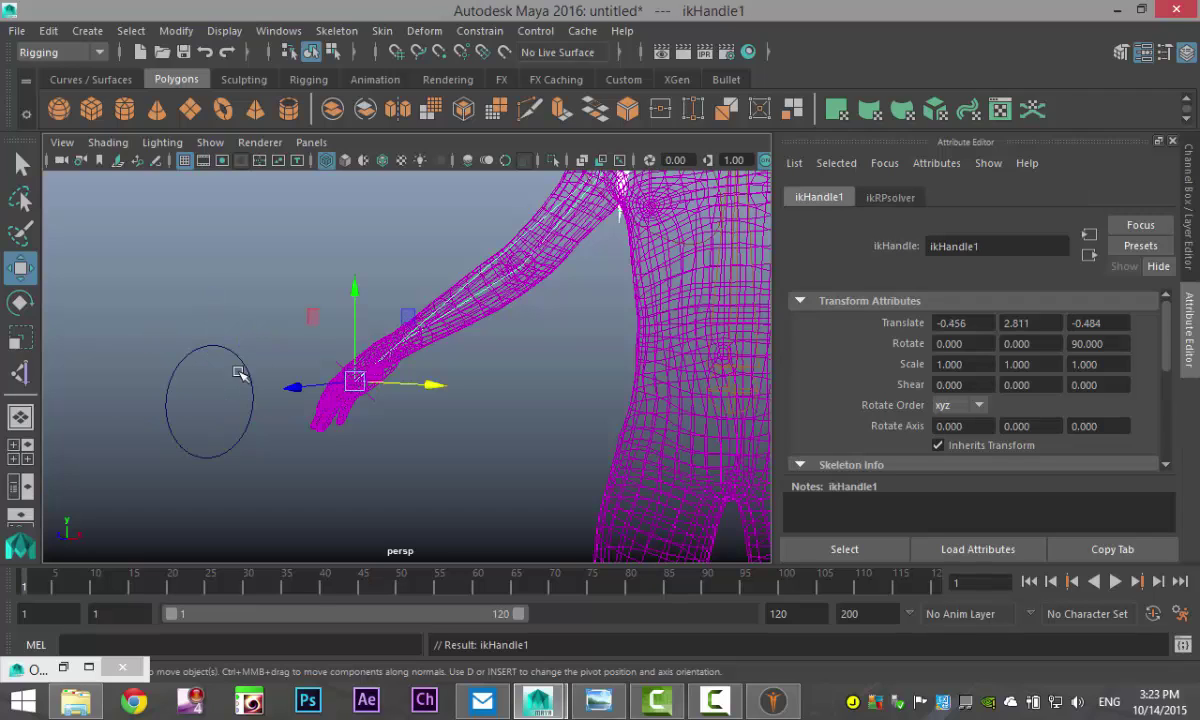
Parent the positive-X arm's IK handle (ikHandle2) to the circle beside that hand (nurbsCircle2)
alt+drag(446, 411, 561, 449)
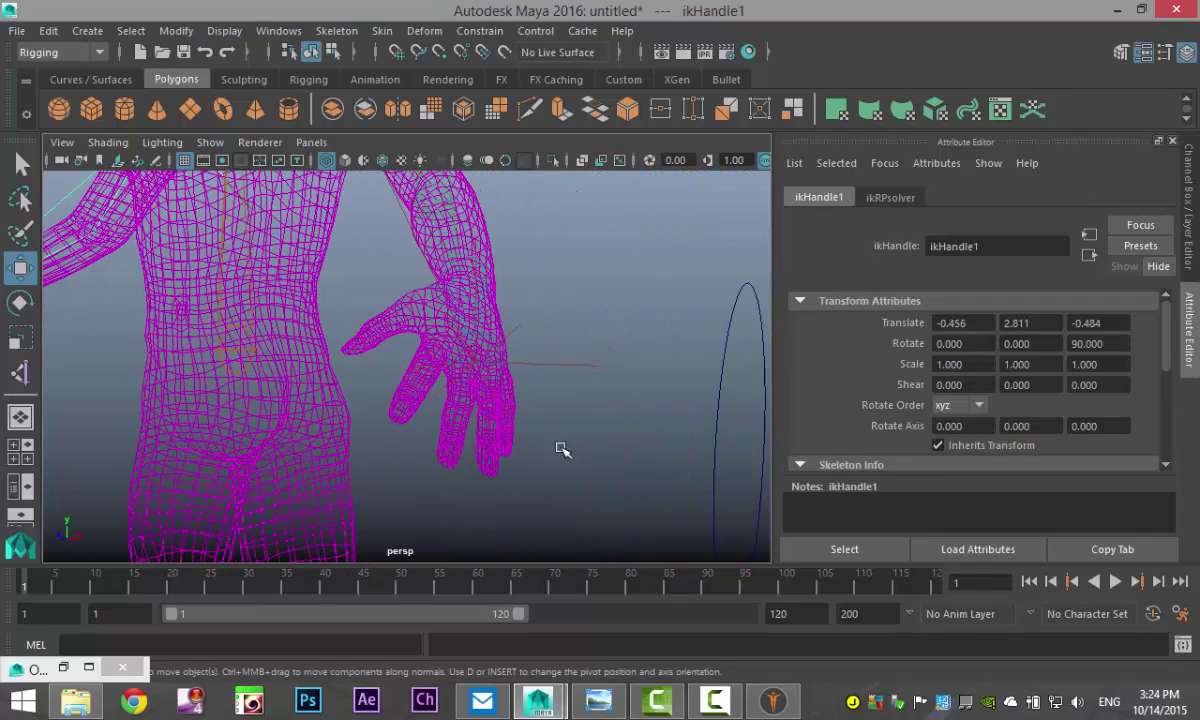
click(575, 367)
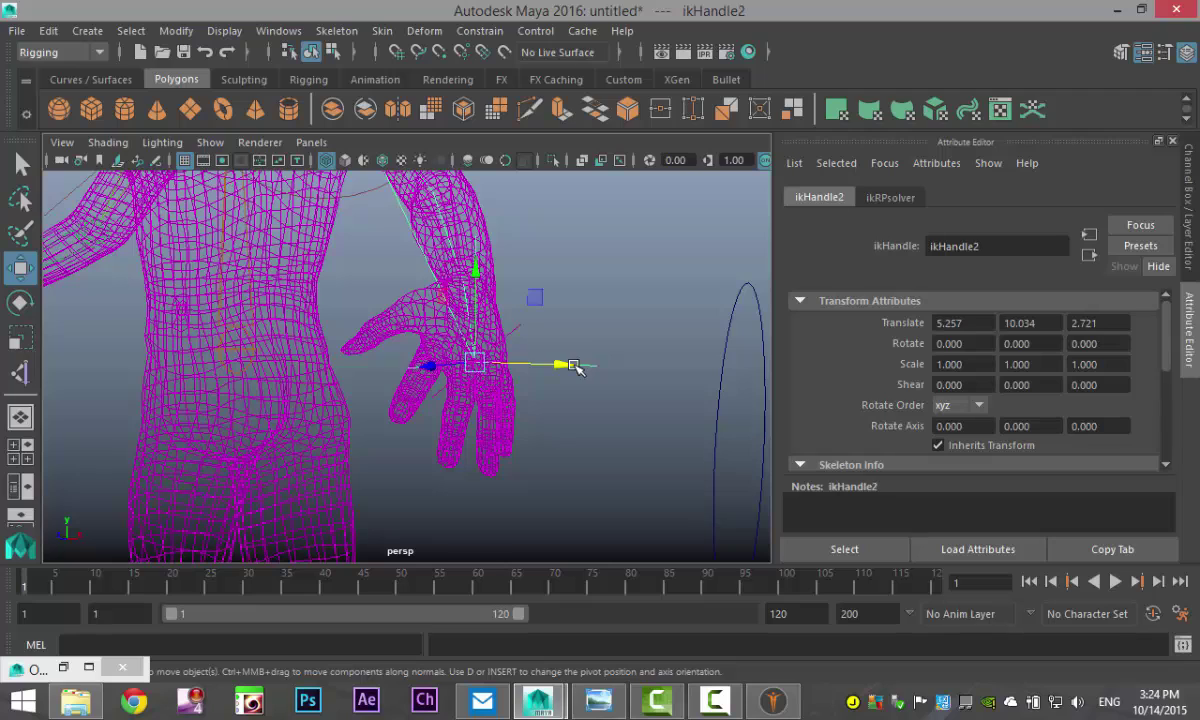
shift+click(724, 388)
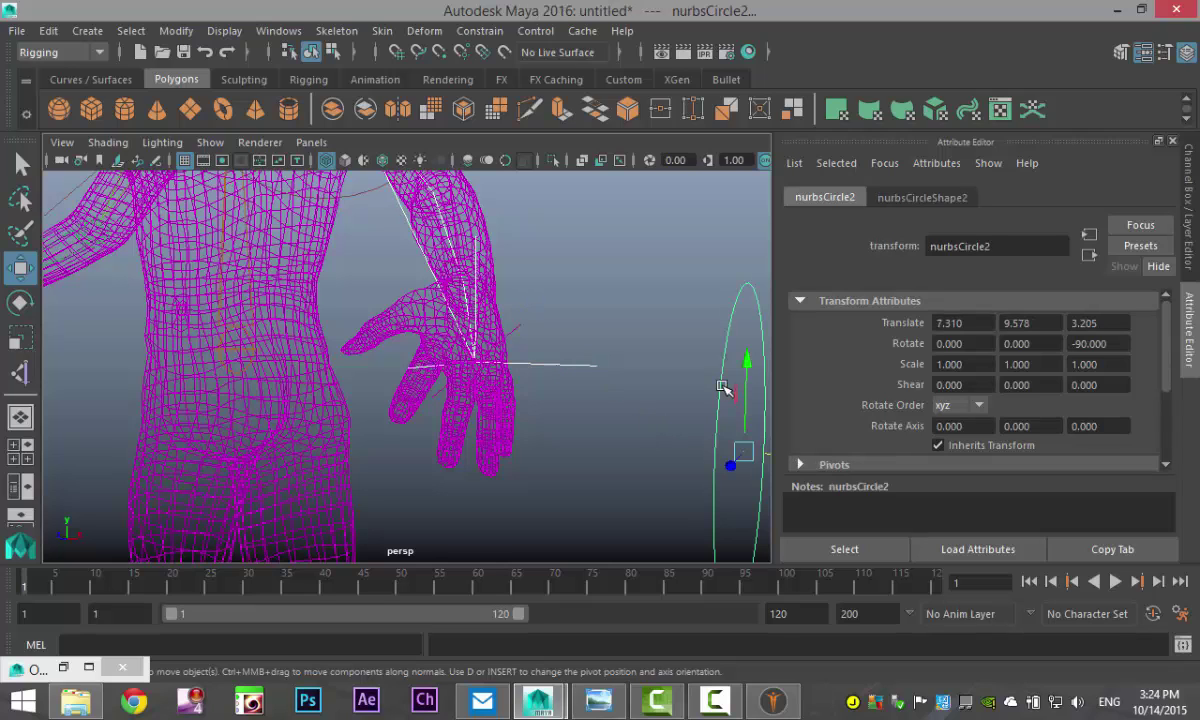
key(p)
Test the positive-X arm's control by moving its circle freely, and undo that test move
scroll(677, 381, down, 5)
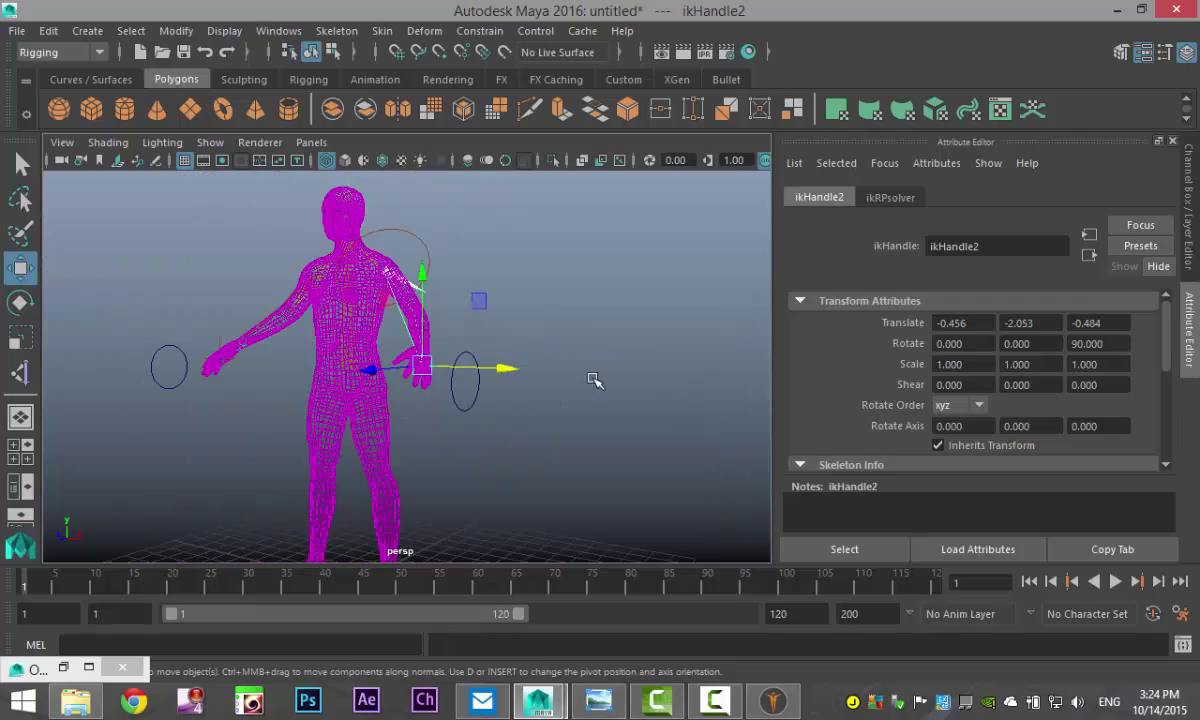
alt+drag(547, 376, 512, 406)
click(494, 390)
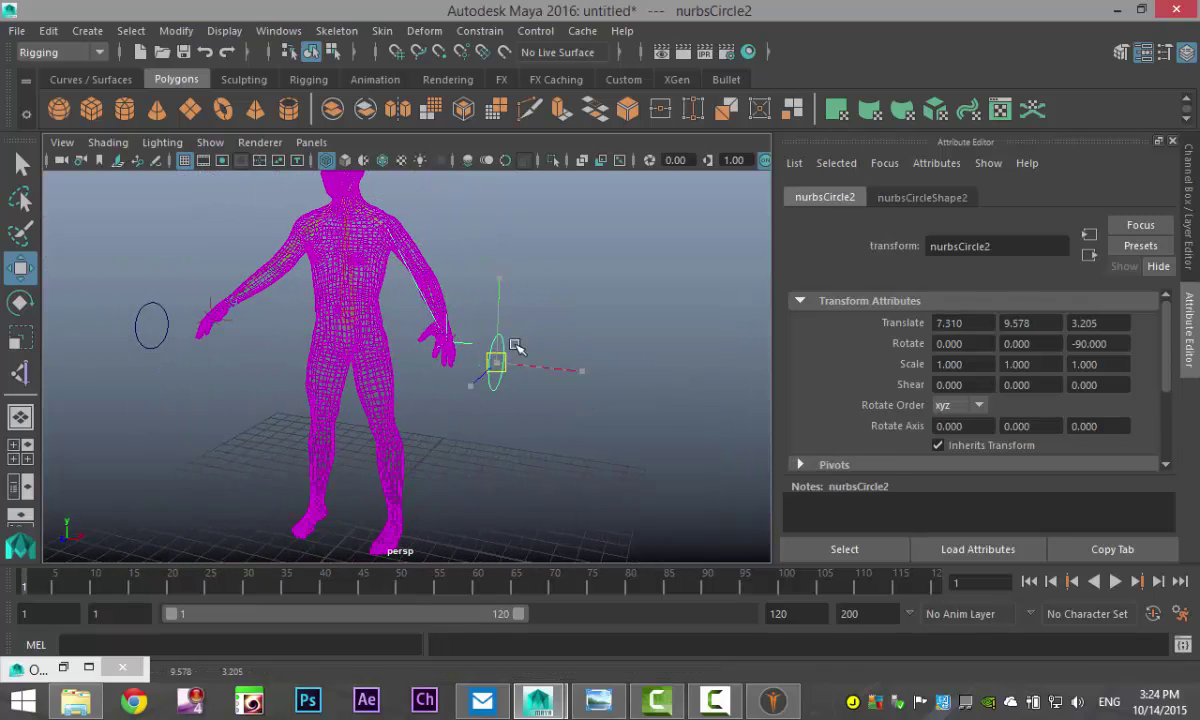
mouse_move(514, 346)
mouse_down()
mouse_move(471, 335)
mouse_move(500, 325)
mouse_move(478, 305)
mouse_move(528, 250)
mouse_move(514, 258)
mouse_move(512, 245)
mouse_move(502, 282)
mouse_move(515, 325)
mouse_up()
key(ctrl+z)
Test the negative-X arm's control by moving its circle to about Y 10.319, Z 3.095, and undo that move
alt+drag(561, 450, 645, 447)
click(170, 365)
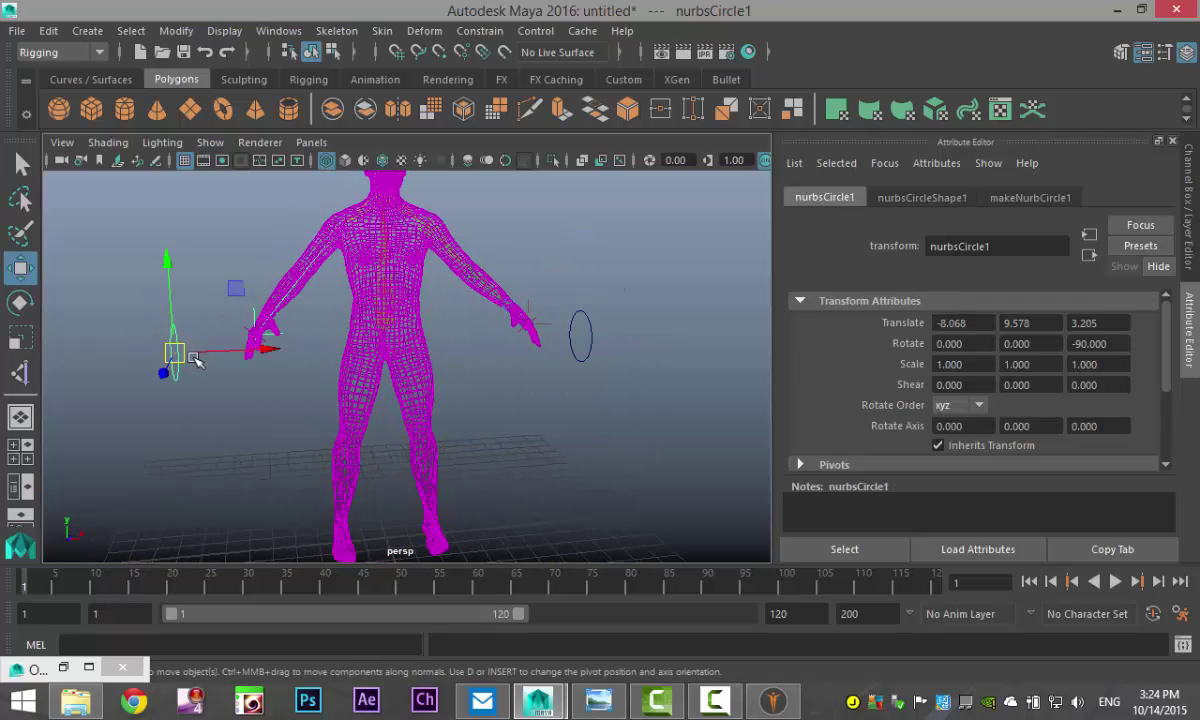
mouse_move(178, 346)
mouse_down()
mouse_move(210, 350)
mouse_move(188, 333)
mouse_up()
key(ctrl+z)
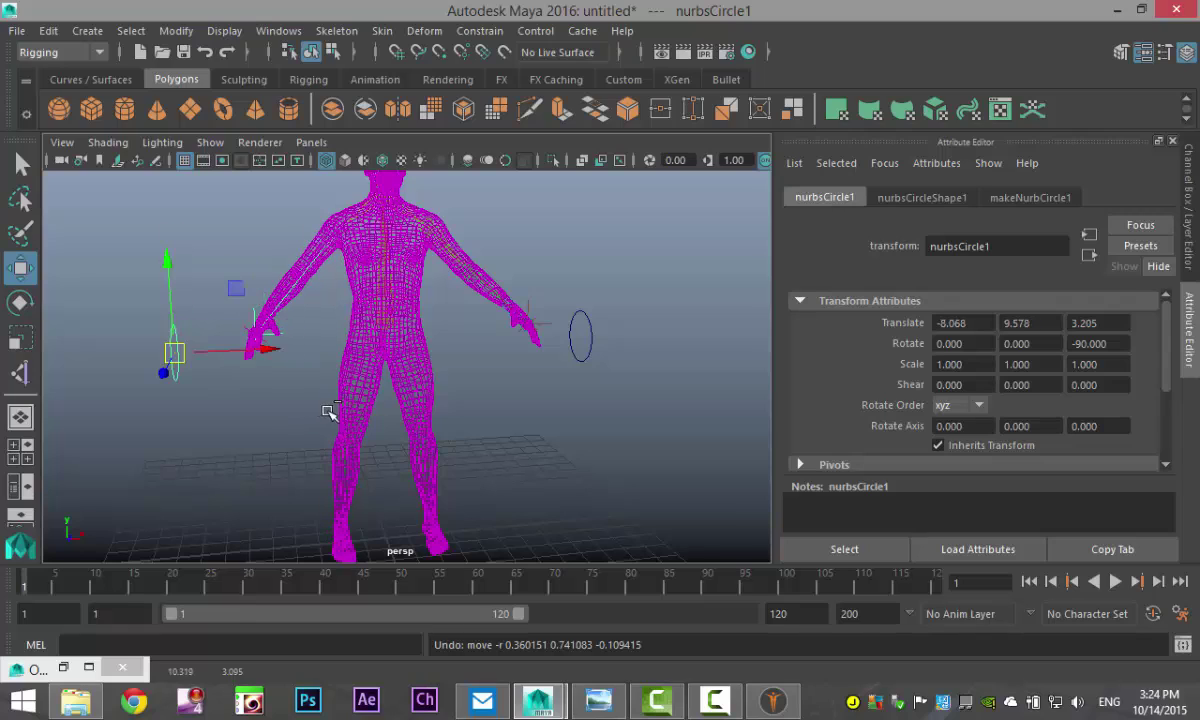
In the front view, select the body mesh's leg faces from the upper thighs down to the feet and delete them
mouse_move(388, 428)
alt+mouse_down()
mouse_move(571, 383)
mouse_move(576, 354)
mouse_move(607, 419)
mouse_move(370, 437)
mouse_move(351, 418)
mouse_move(372, 407)
mouse_move(370, 423)
alt+mouse_up()
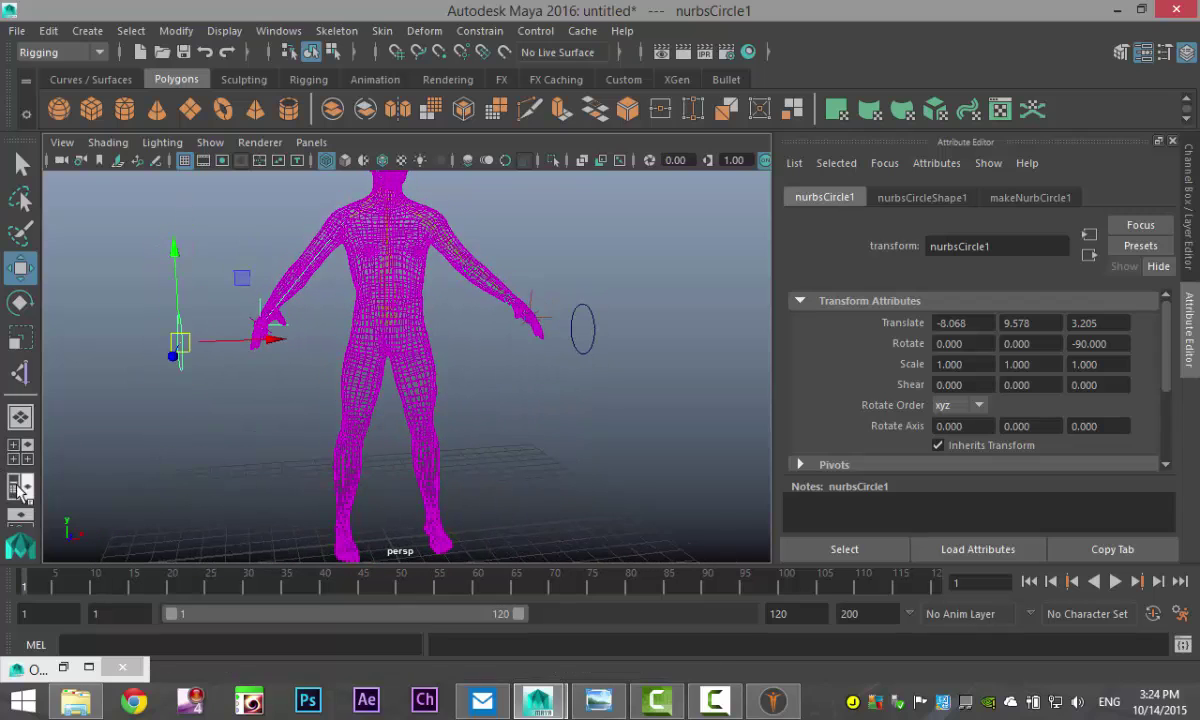
key(space)
key(space)
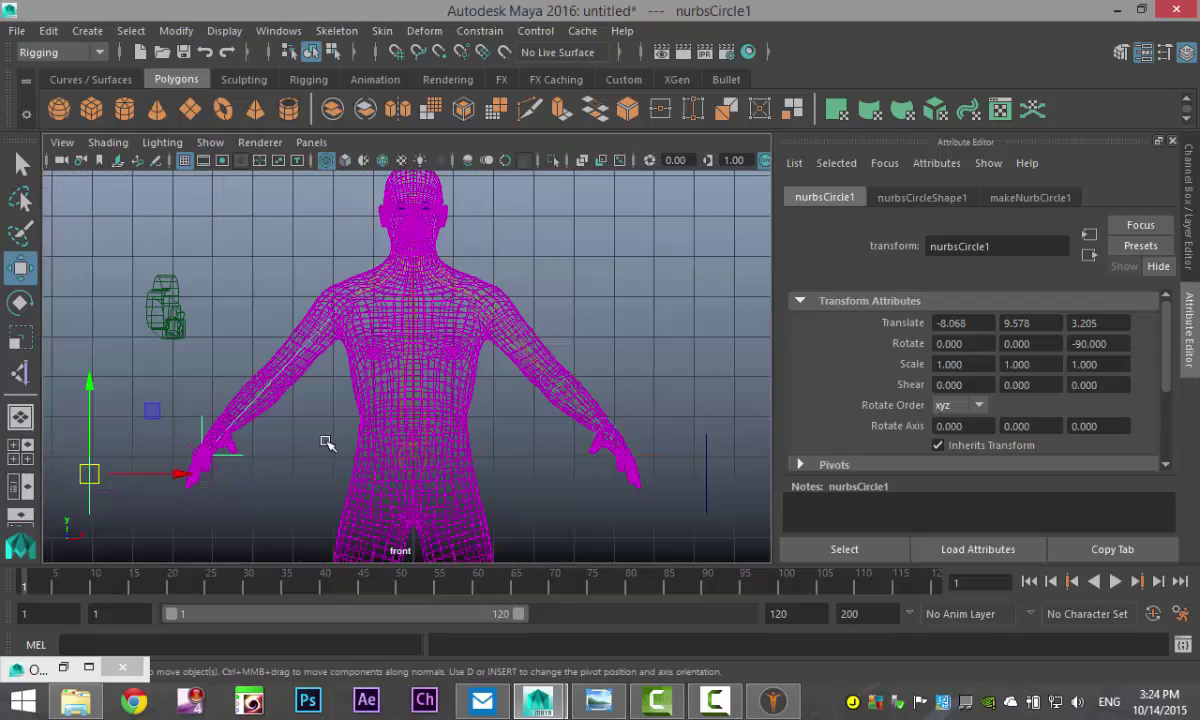
alt+middle_drag(449, 478, 440, 280)
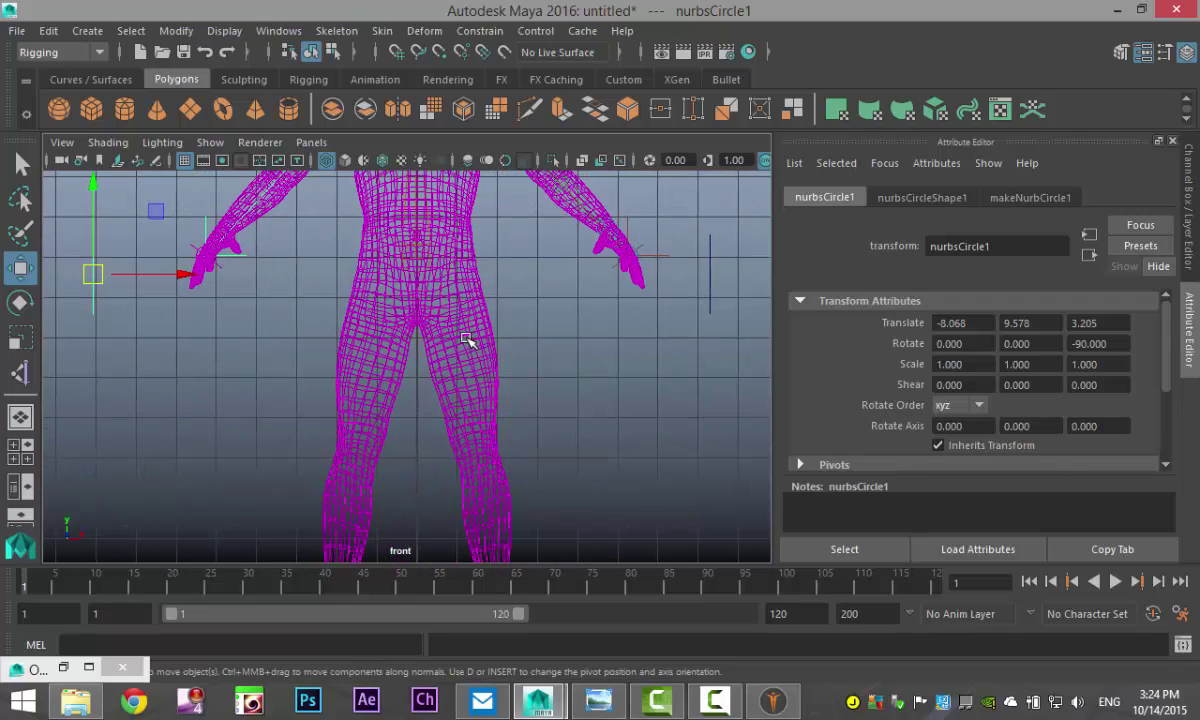
right_drag(466, 341, 548, 132)
click(492, 360)
right_drag(461, 163, 477, 252)
scroll(566, 395, down, 5)
drag(242, 499, 584, 354)
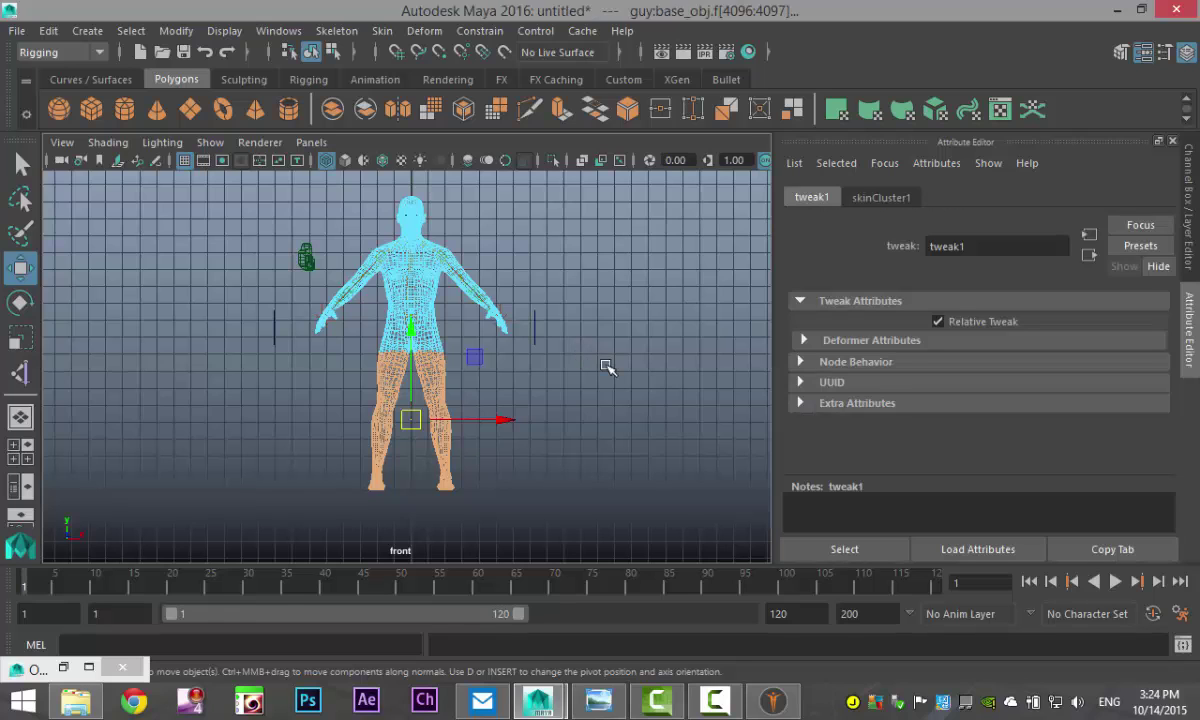
click(607, 367)
Select the body mesh's remaining hip faces below the waist in the front view and delete them
scroll(540, 385, up, 3)
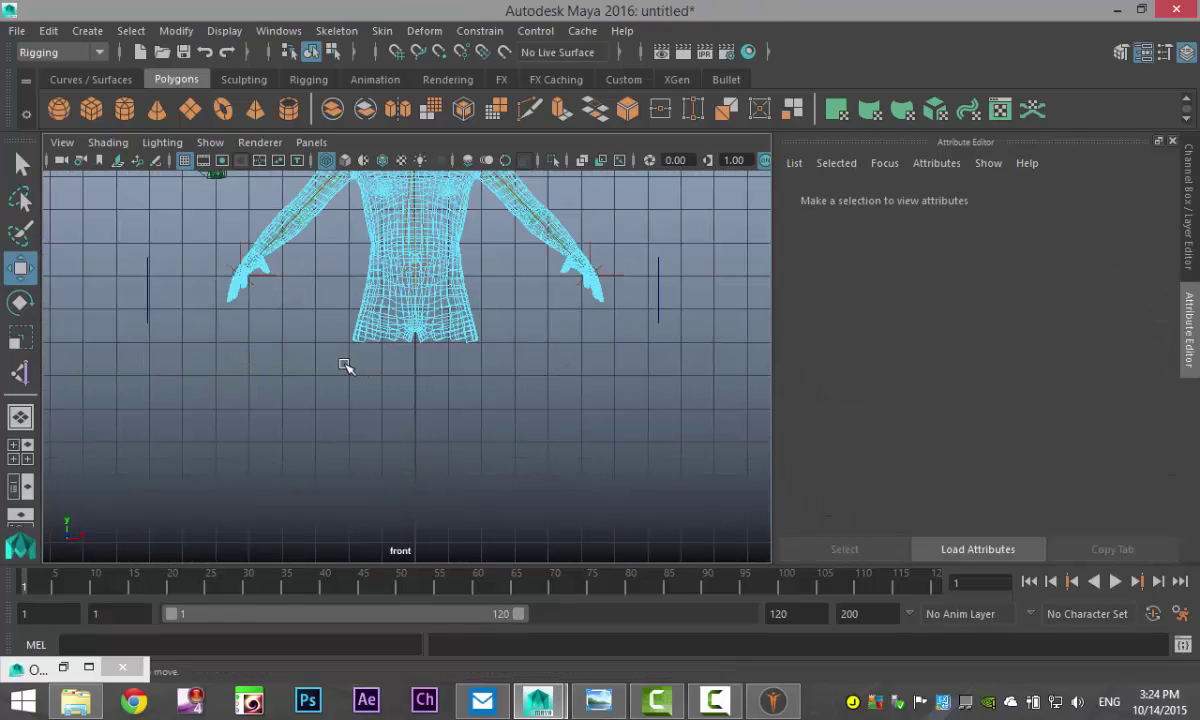
drag(304, 360, 529, 298)
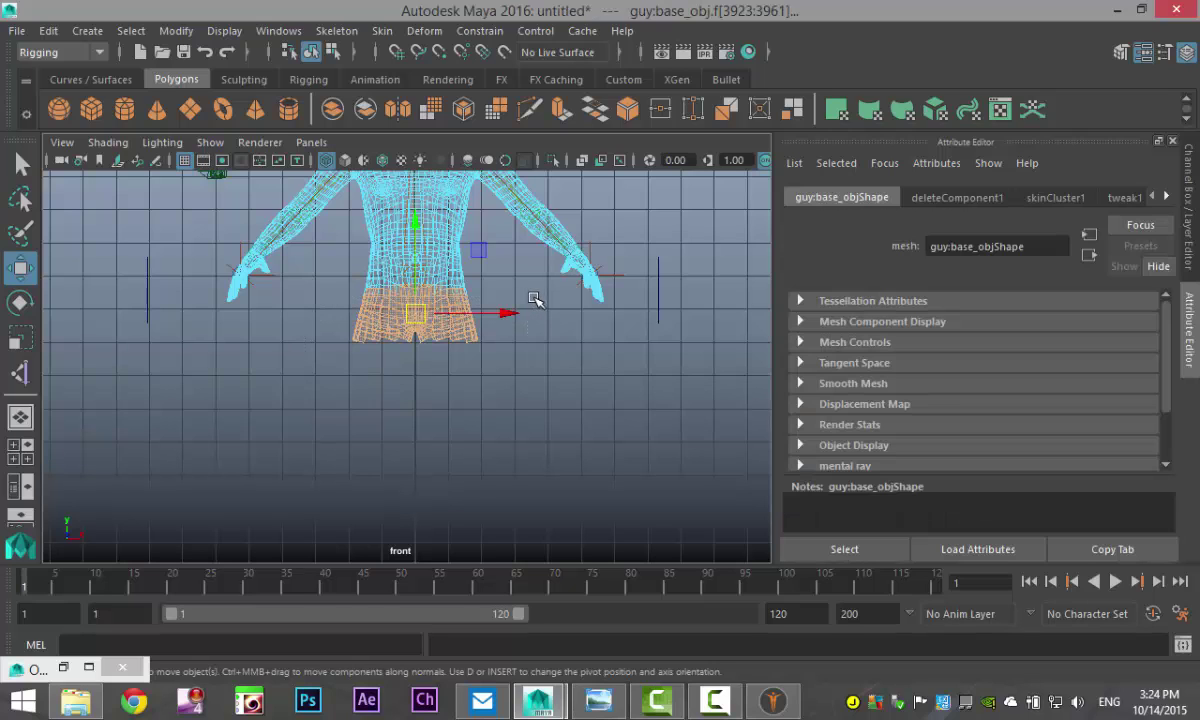
key(Delete)
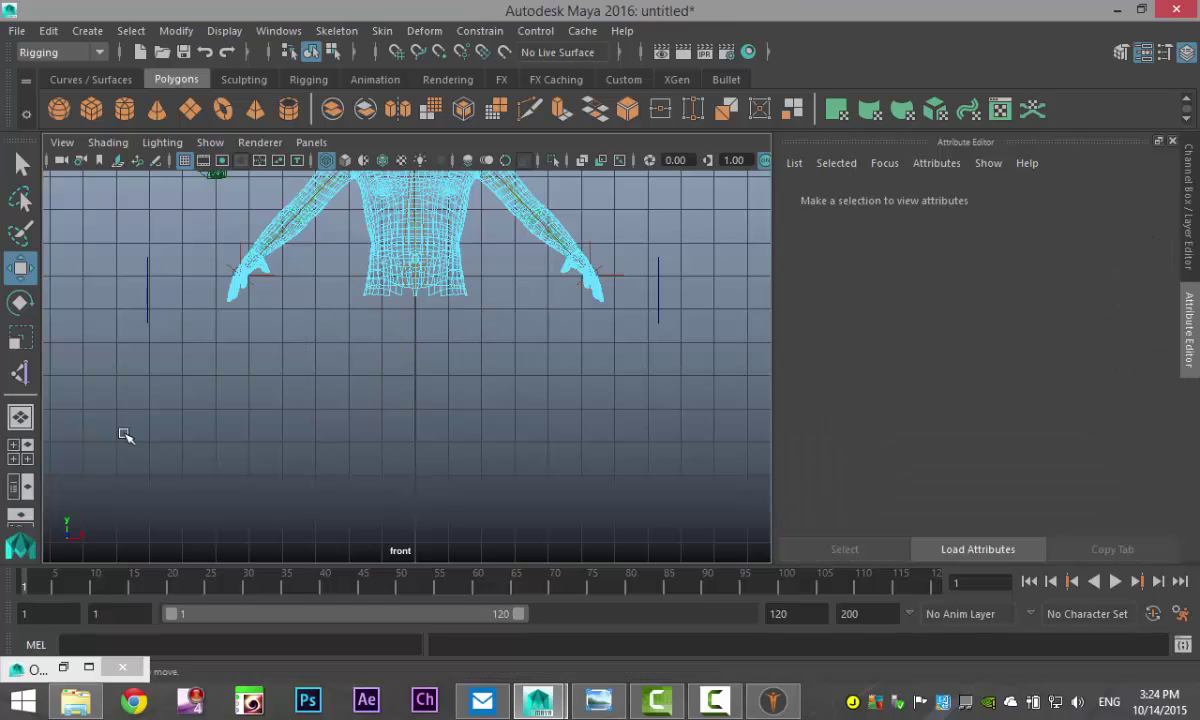
Draw a polygon plane about 8.2 by 14.4 units in front of the body in the perspective view and raise it to about Y 4.336
click(13, 444)
key(space)
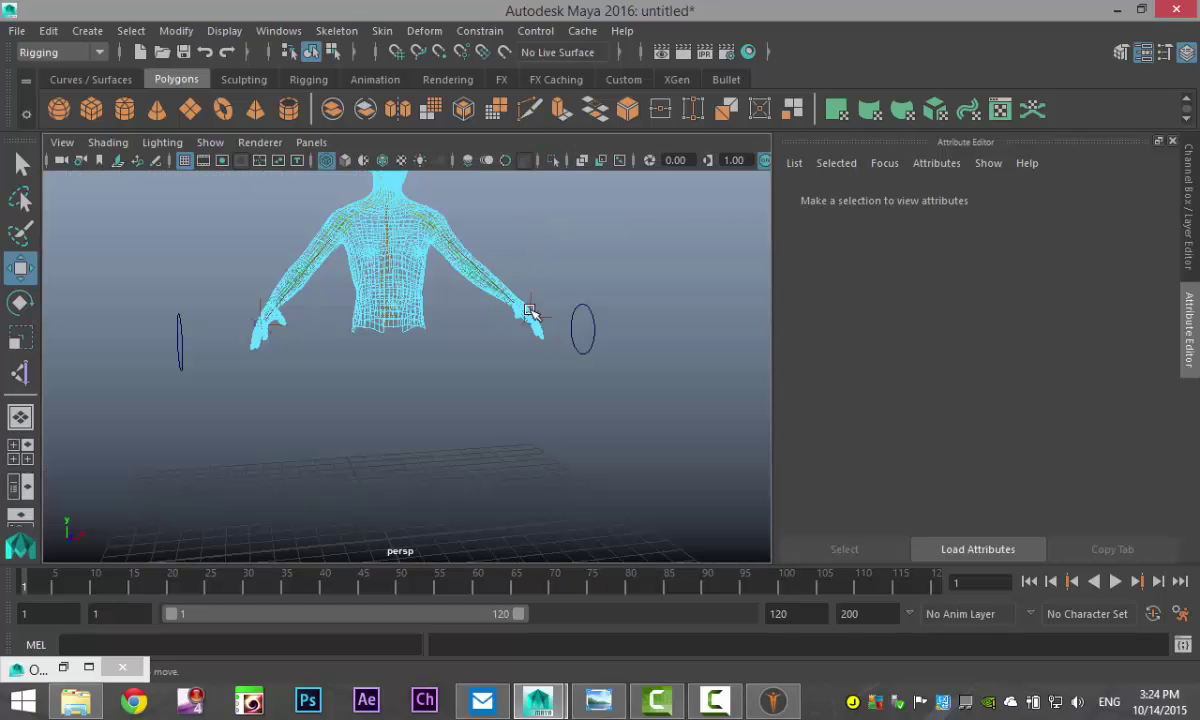
alt+drag(484, 397, 487, 444)
scroll(475, 465, down, 3)
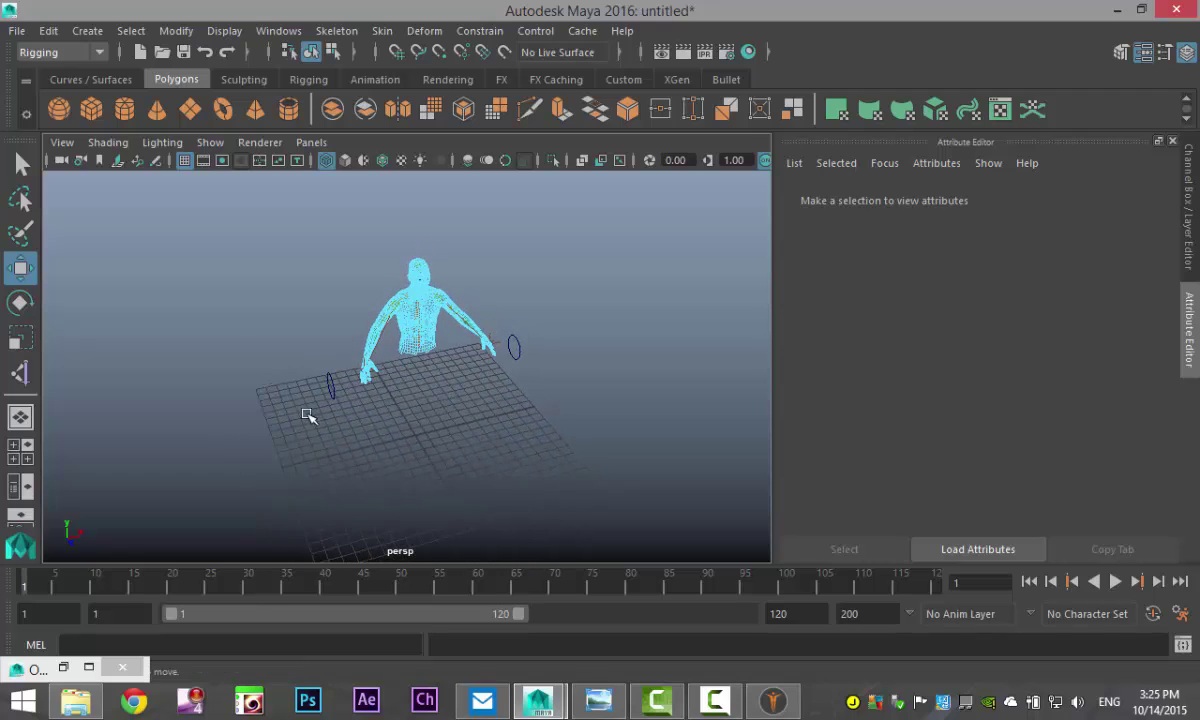
click(190, 109)
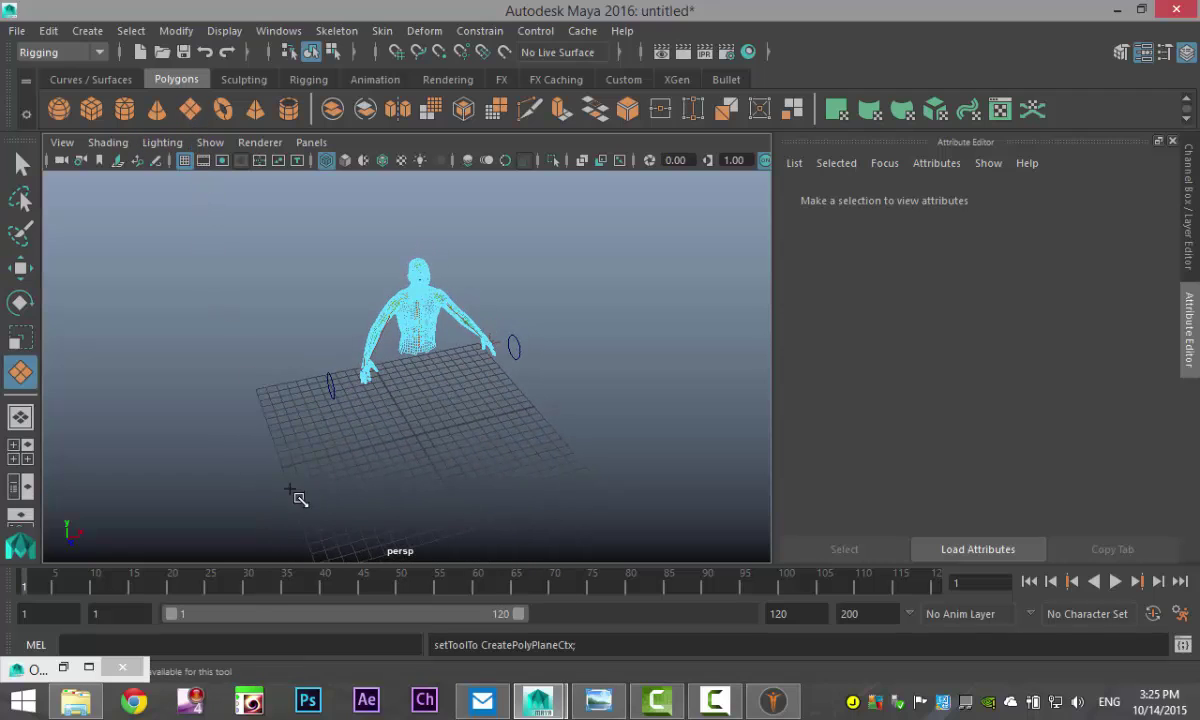
drag(331, 453, 497, 554)
key(w)
drag(402, 420, 405, 378)
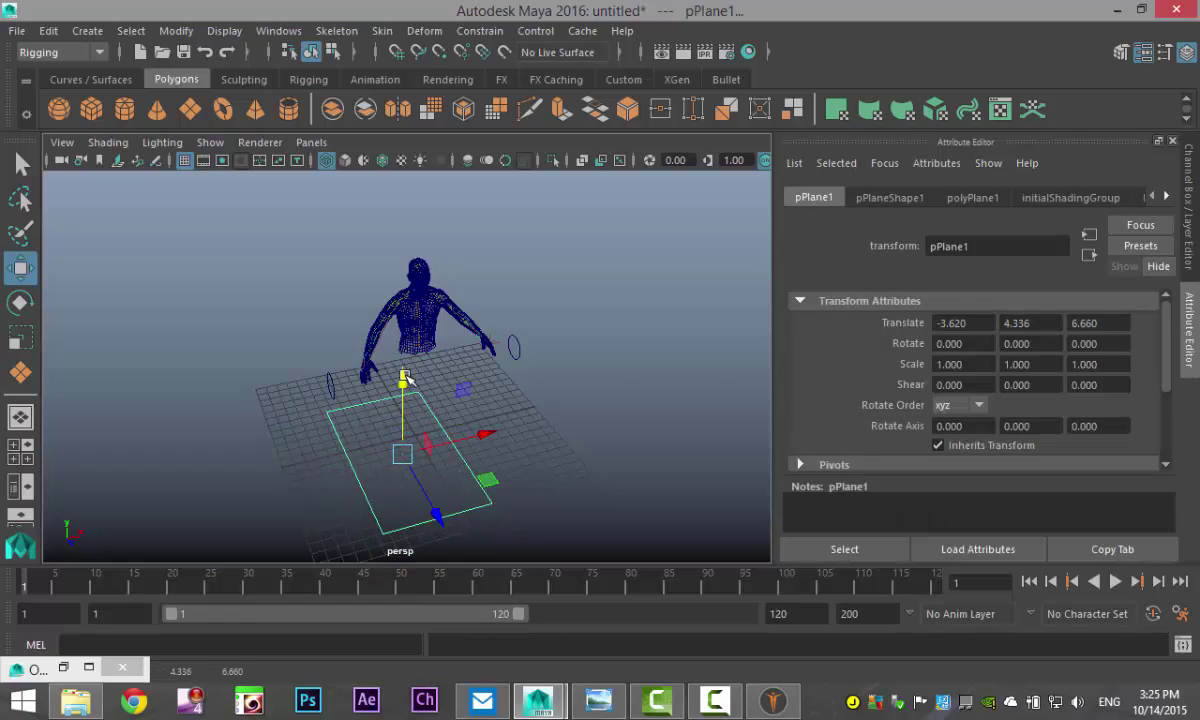
Set the plane's width and height subdivisions to 15 each
click(972, 198)
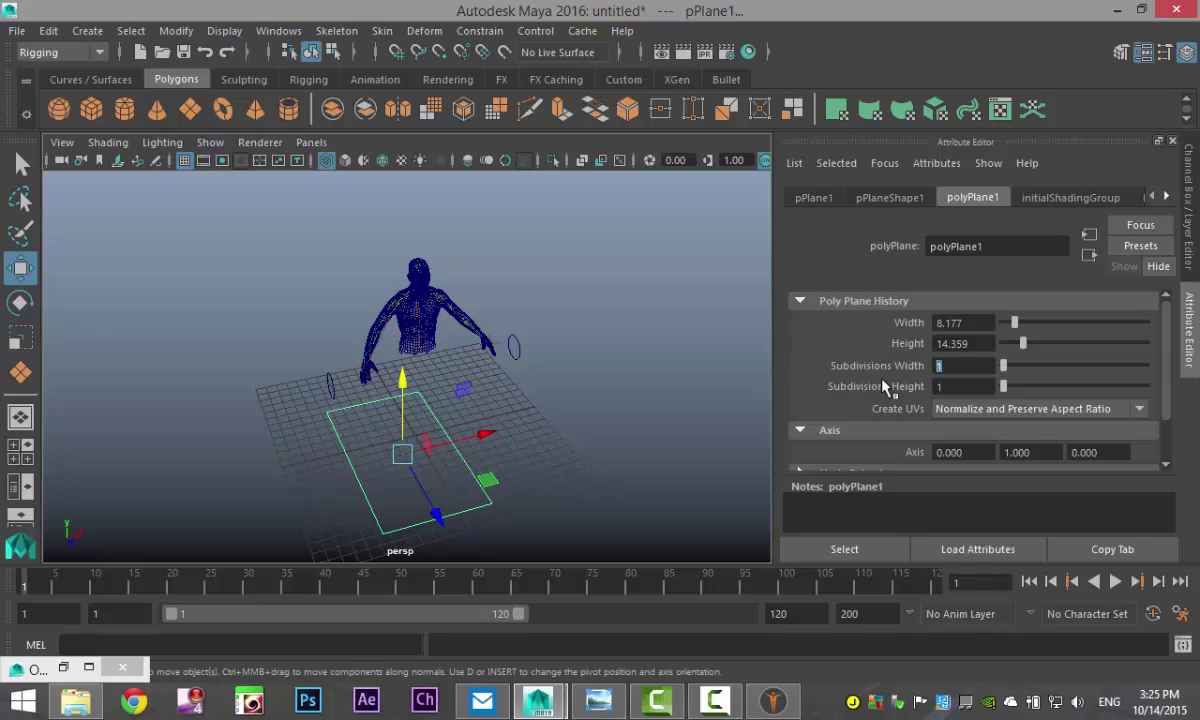
text(15)
key(Tab)
key(Return)
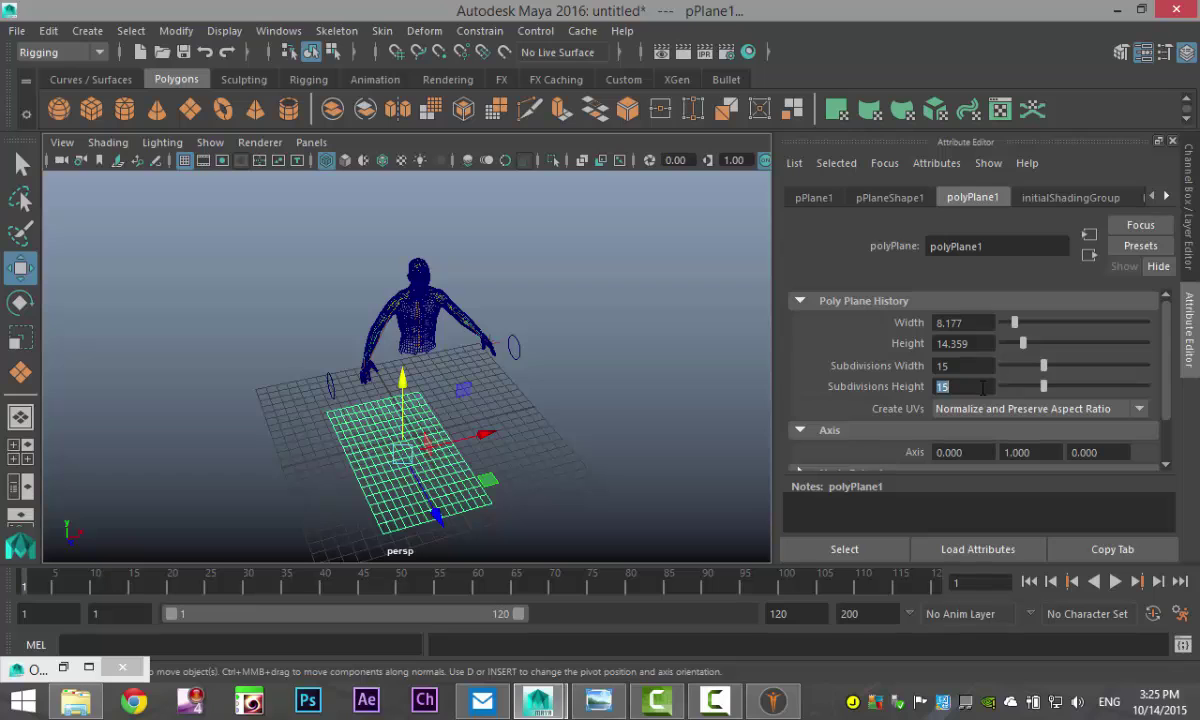
In the top view, move the plane to about Z 0.667 and centre it sideways on the body
click(21, 445)
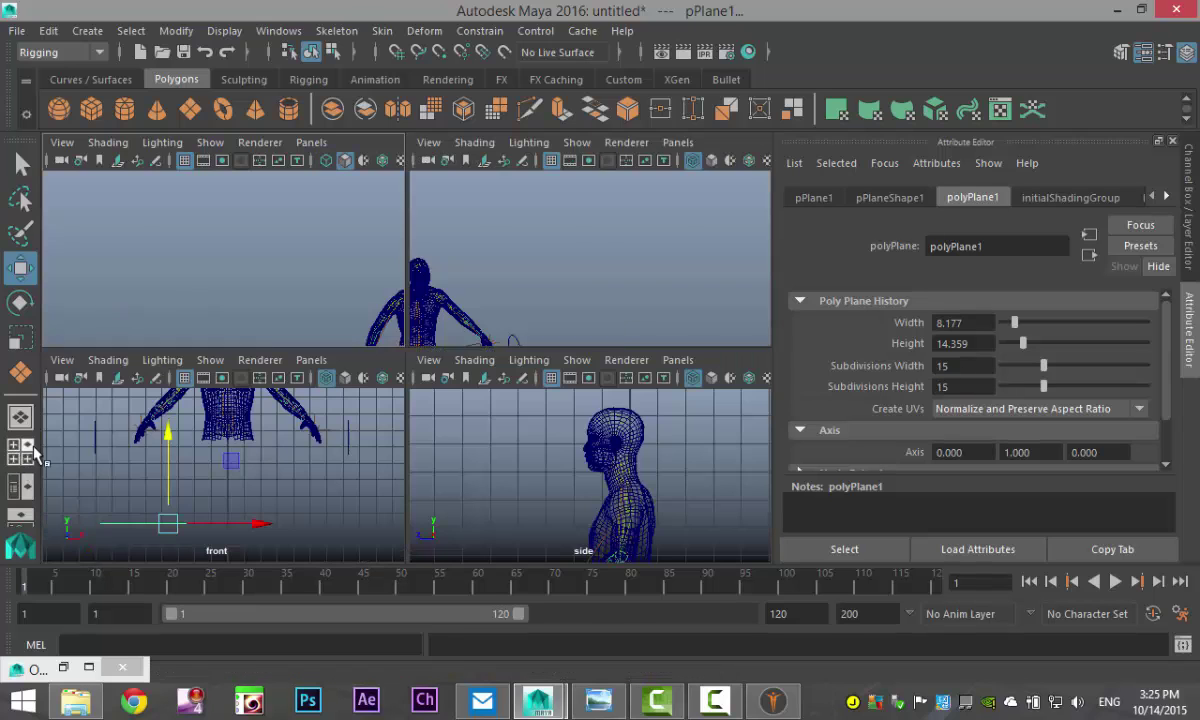
key(space)
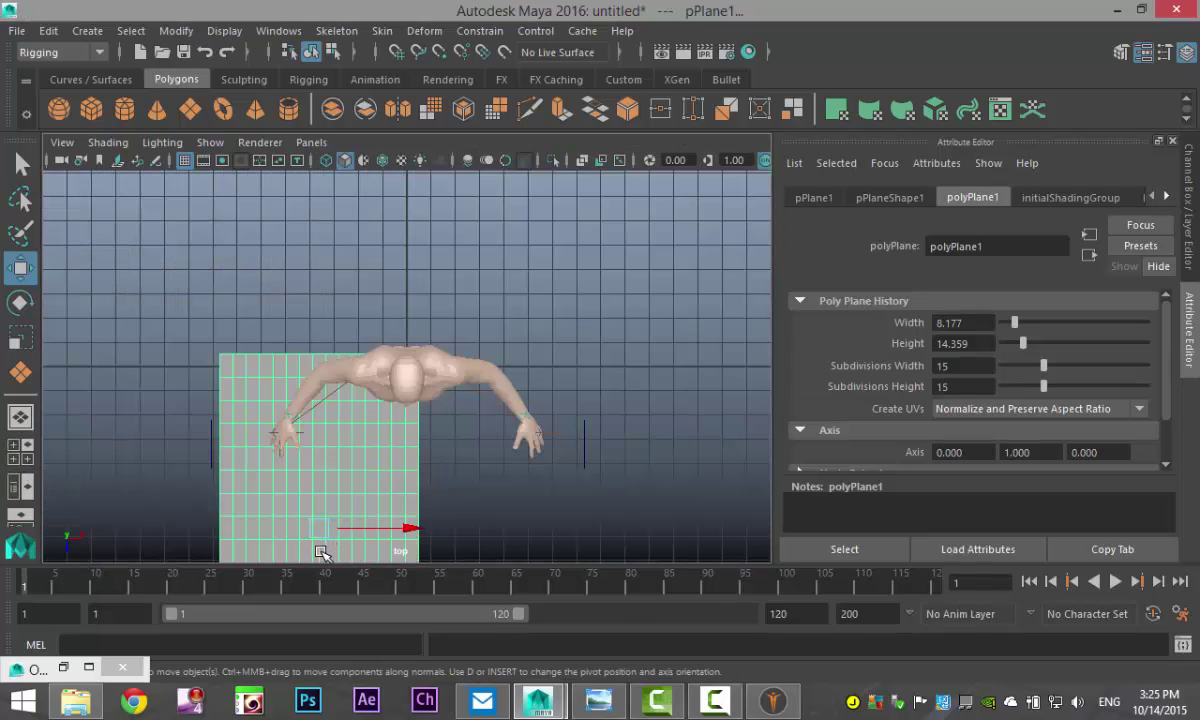
drag(331, 499, 335, 410)
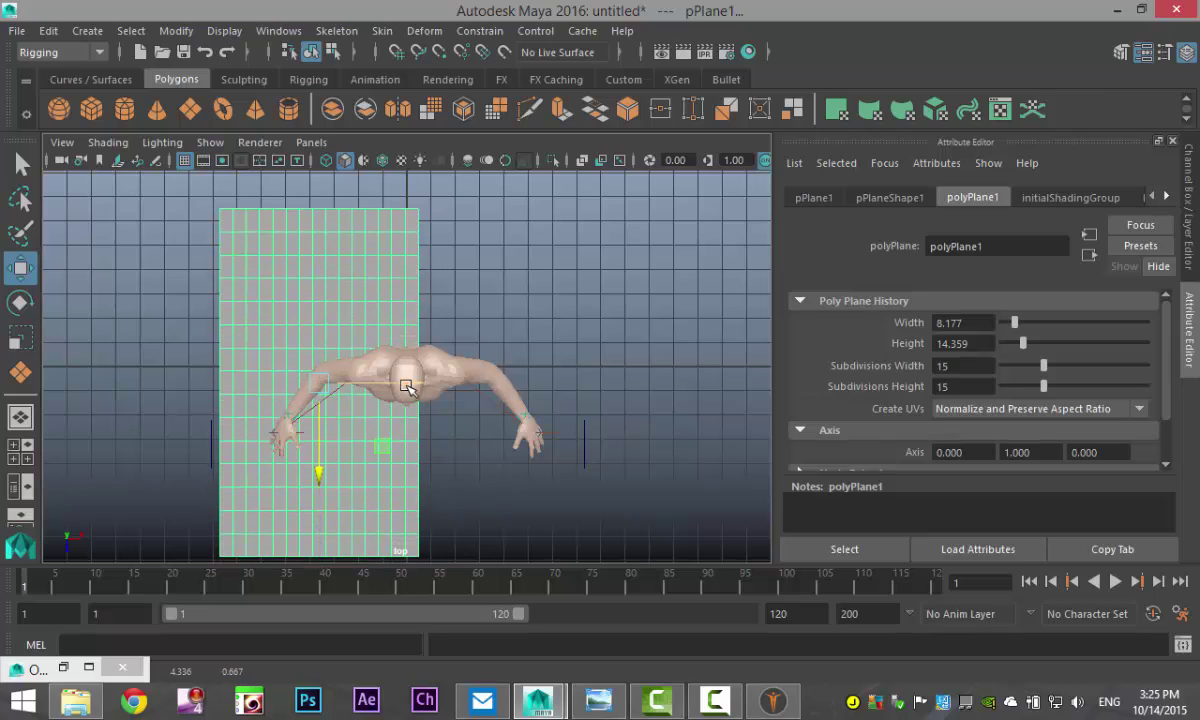
drag(407, 386, 493, 386)
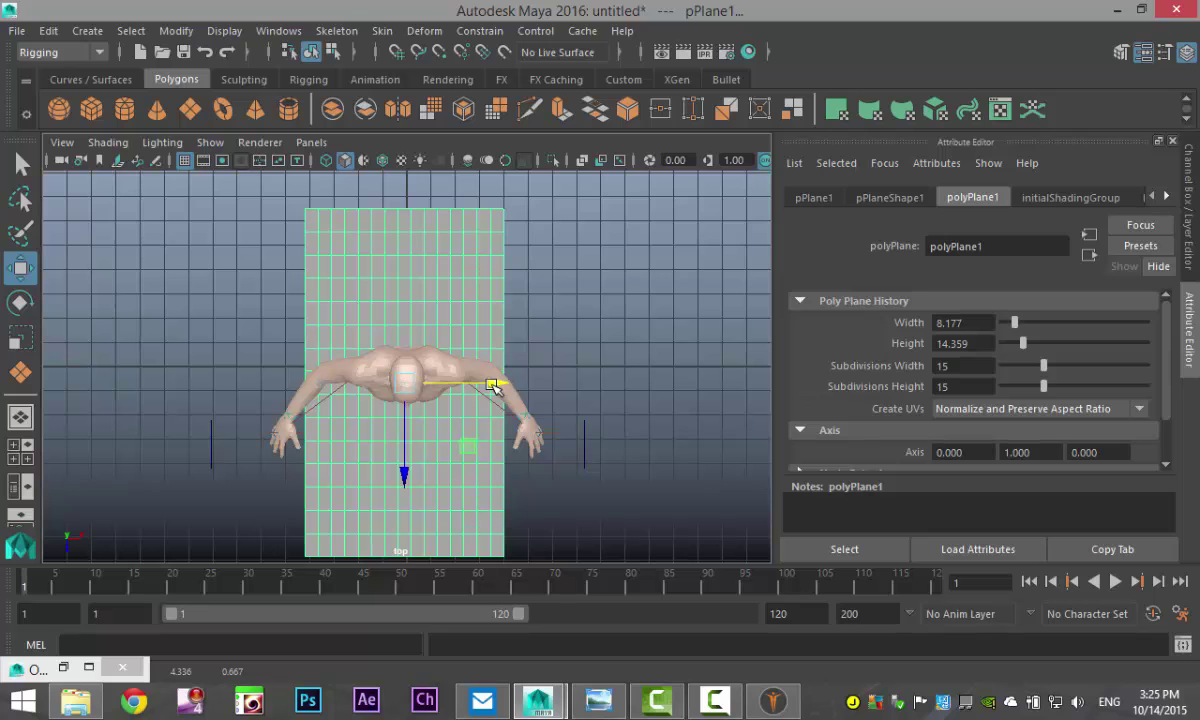
Raise the plane above the head to about Y 18.552 in the perspective view
click(23, 455)
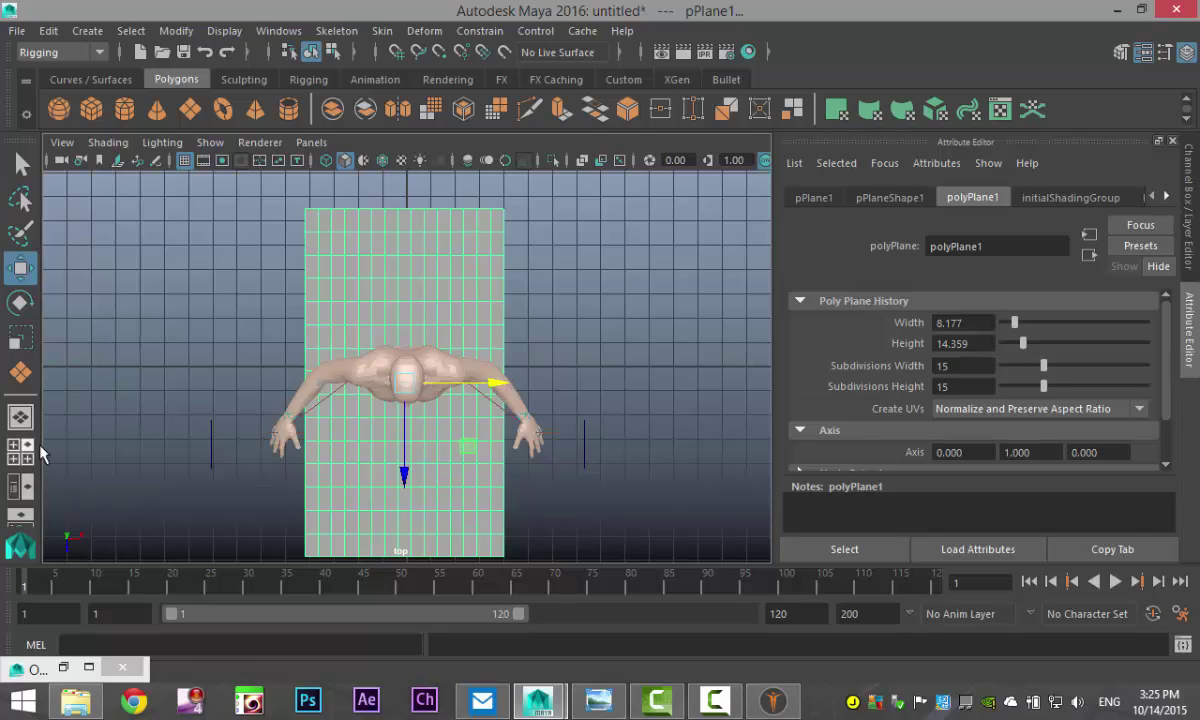
key(space)
drag(419, 319, 419, 143)
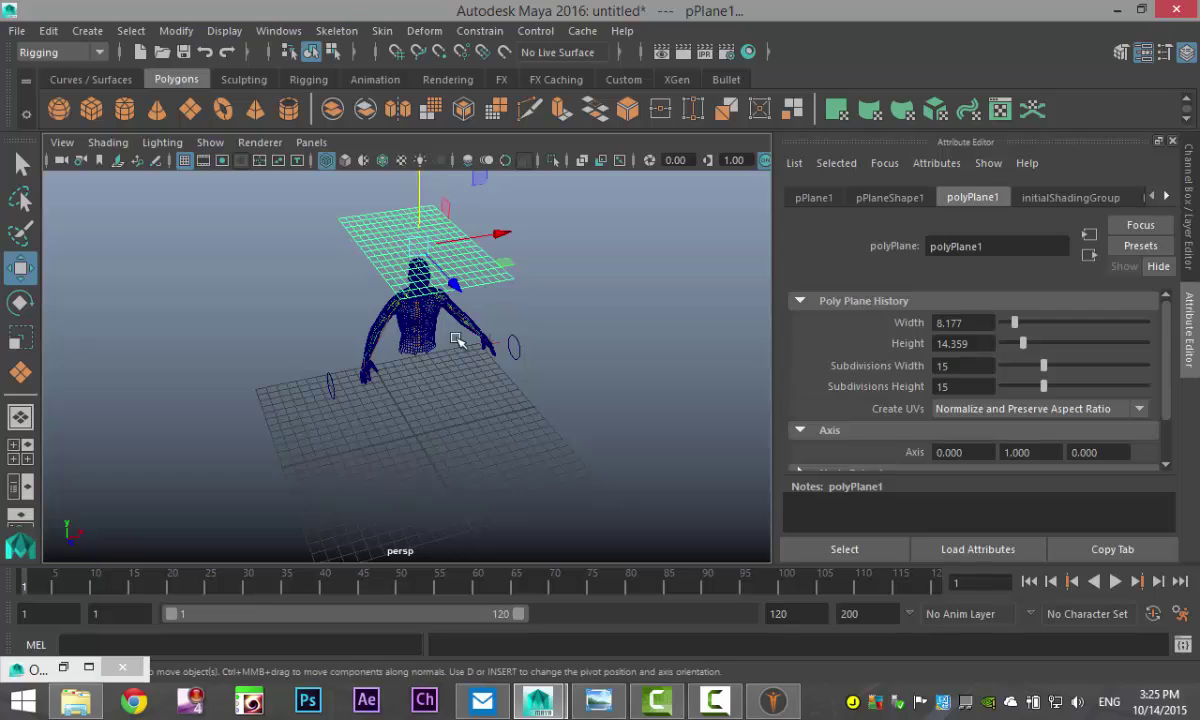
In the wireframe top view, select the plane's three-by-two block of faces over the head and delete it to make a neck hole
click(20, 445)
key(space)
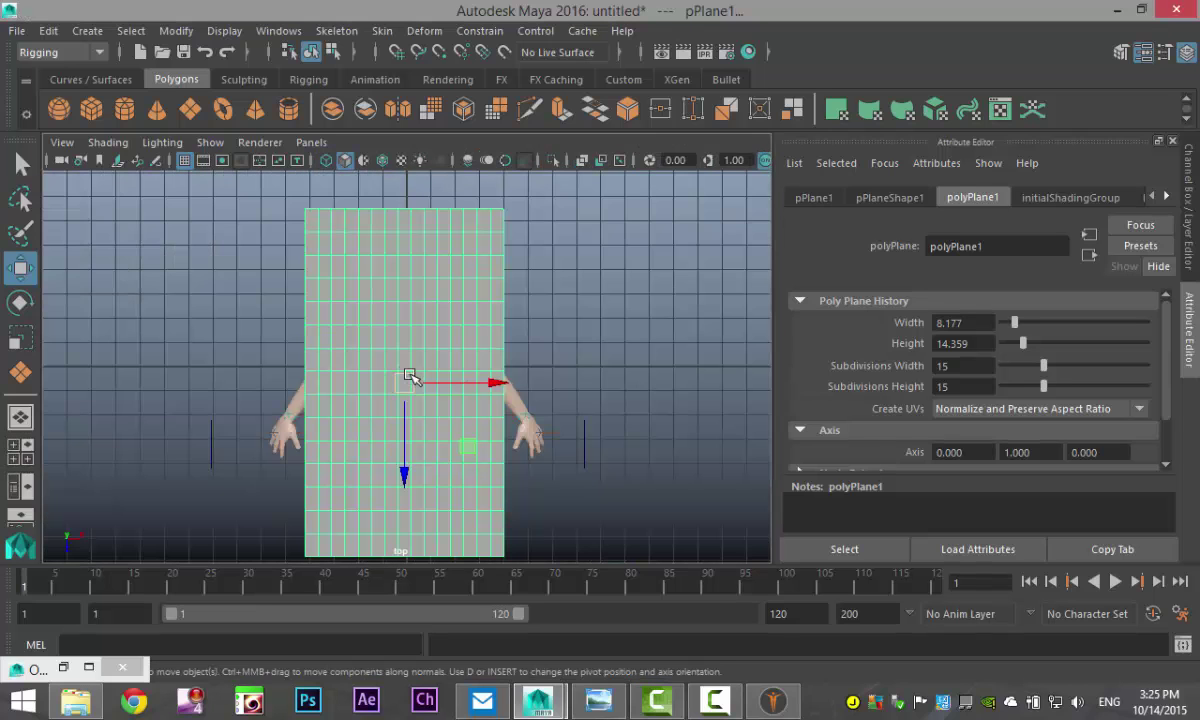
key(4)
scroll(440, 412, up, 5)
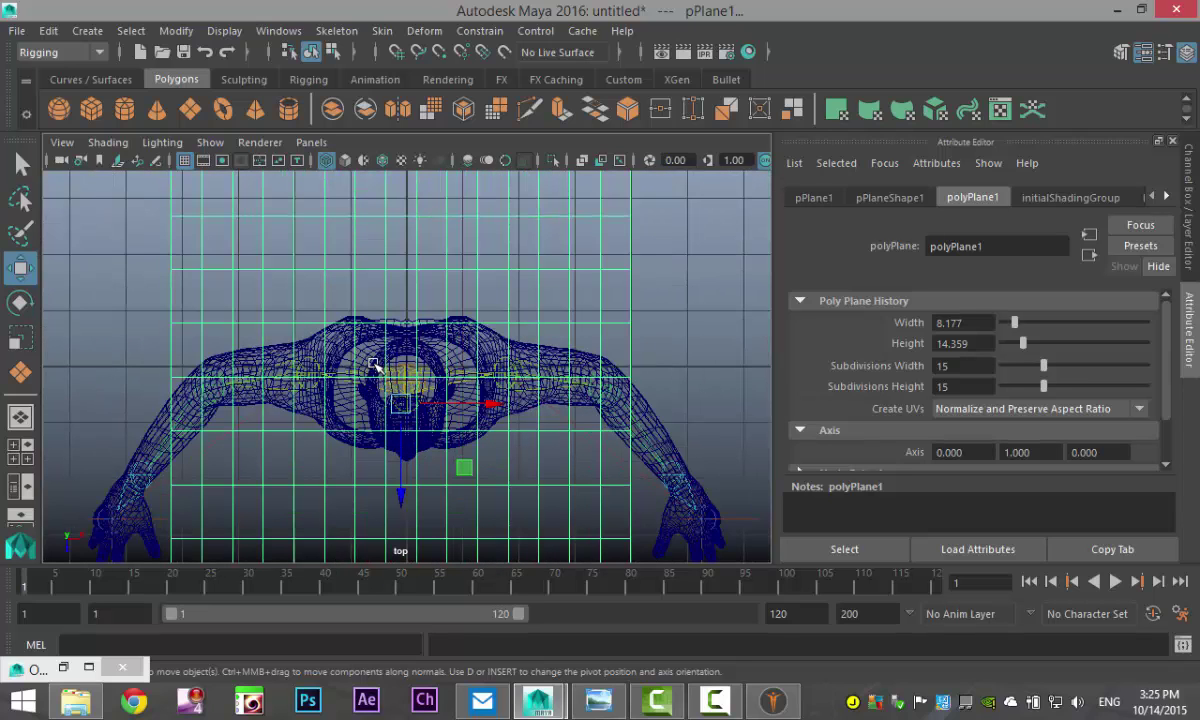
right_drag(247, 245, 238, 210)
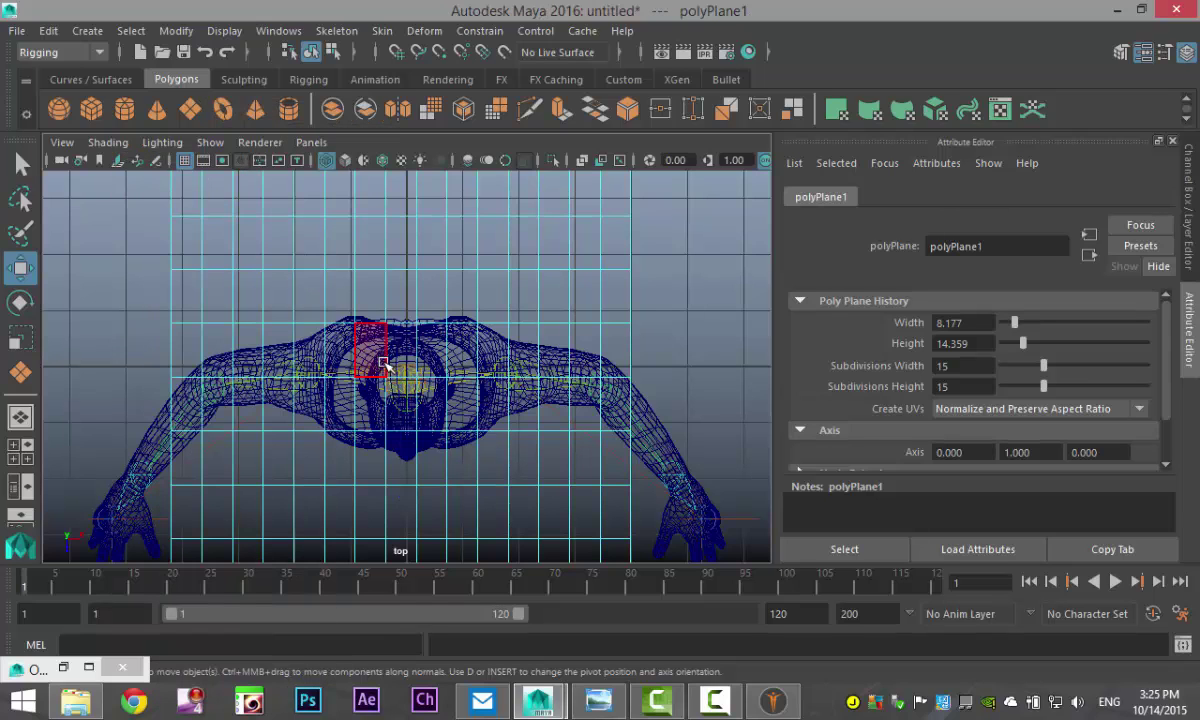
click(401, 365)
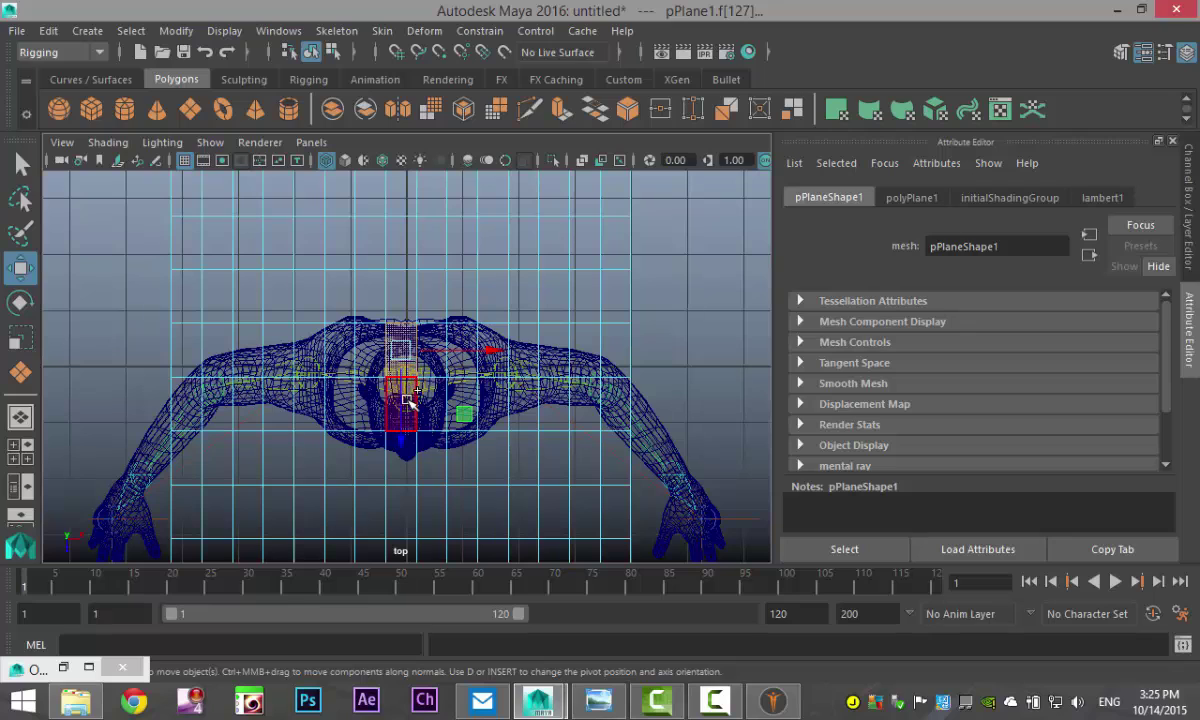
shift+click(362, 385)
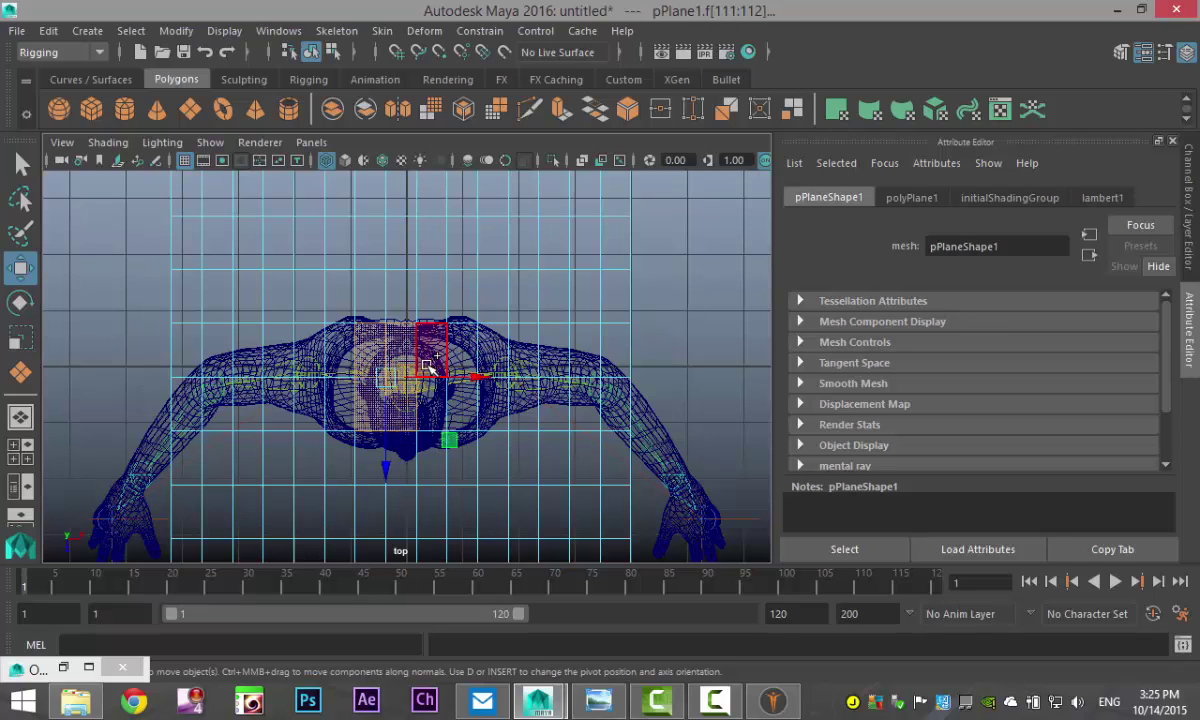
shift+click(425, 397)
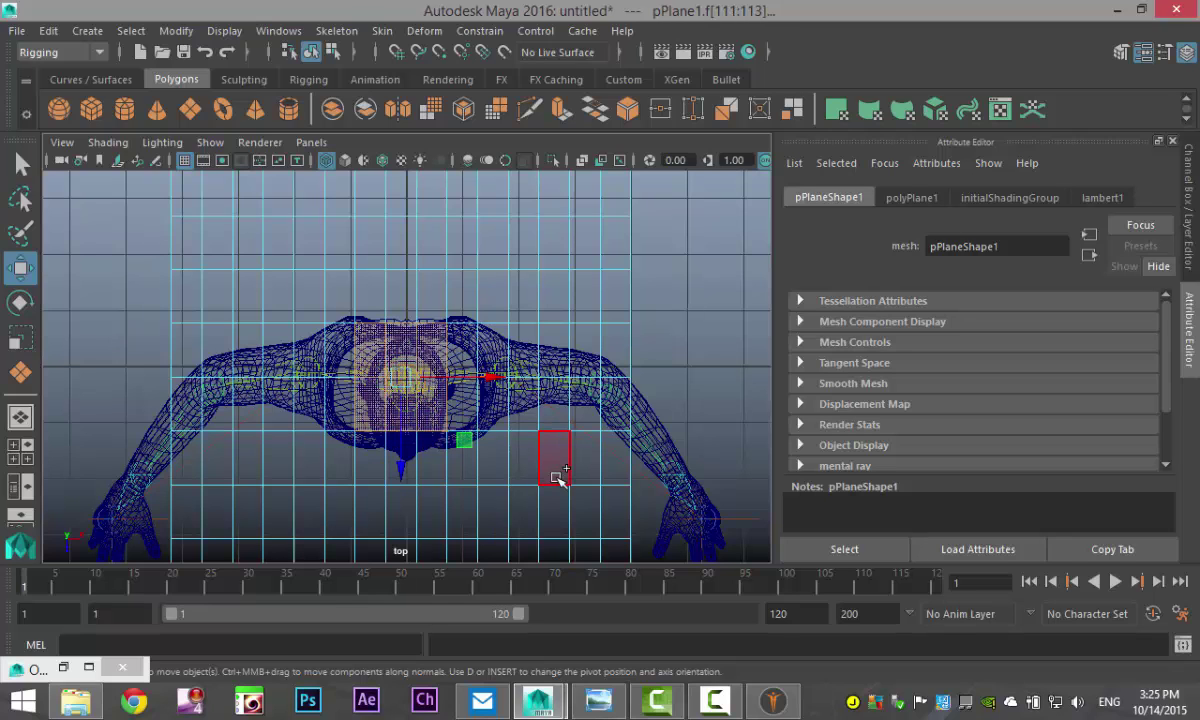
key(Delete)
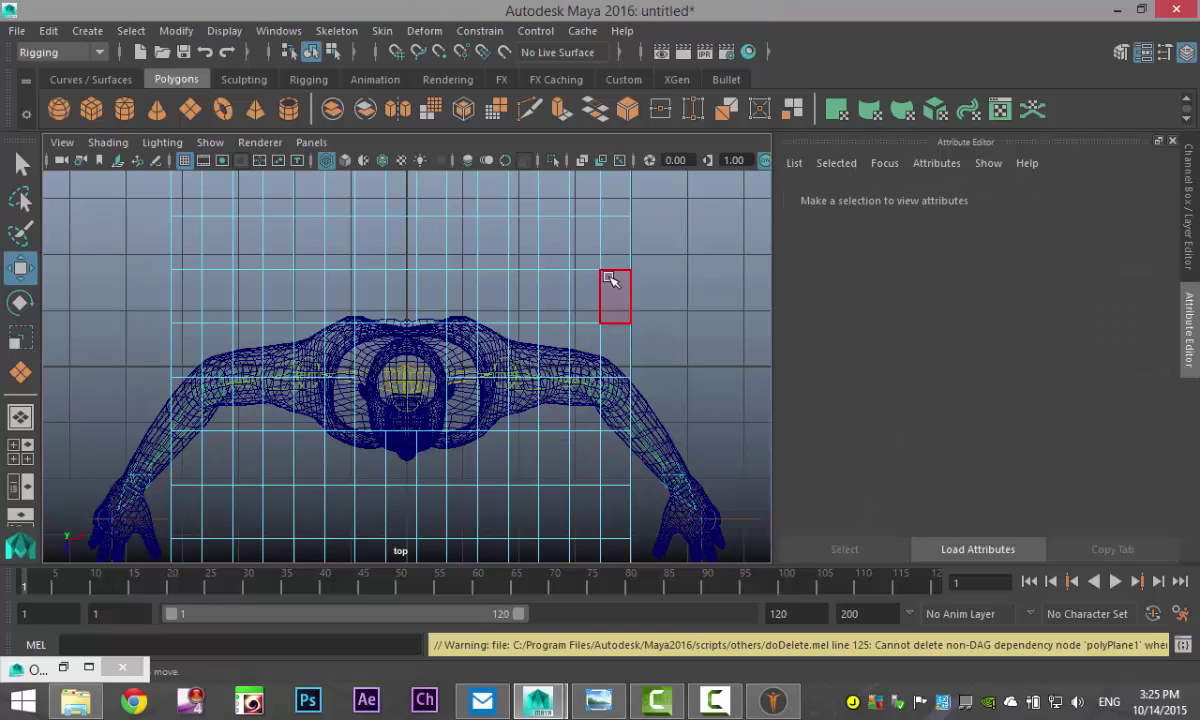
Return the plane to object selection and shift it to about Z 1.035 and slightly toward positive X, aligning its hole with the head
right_drag(597, 166, 686, 134)
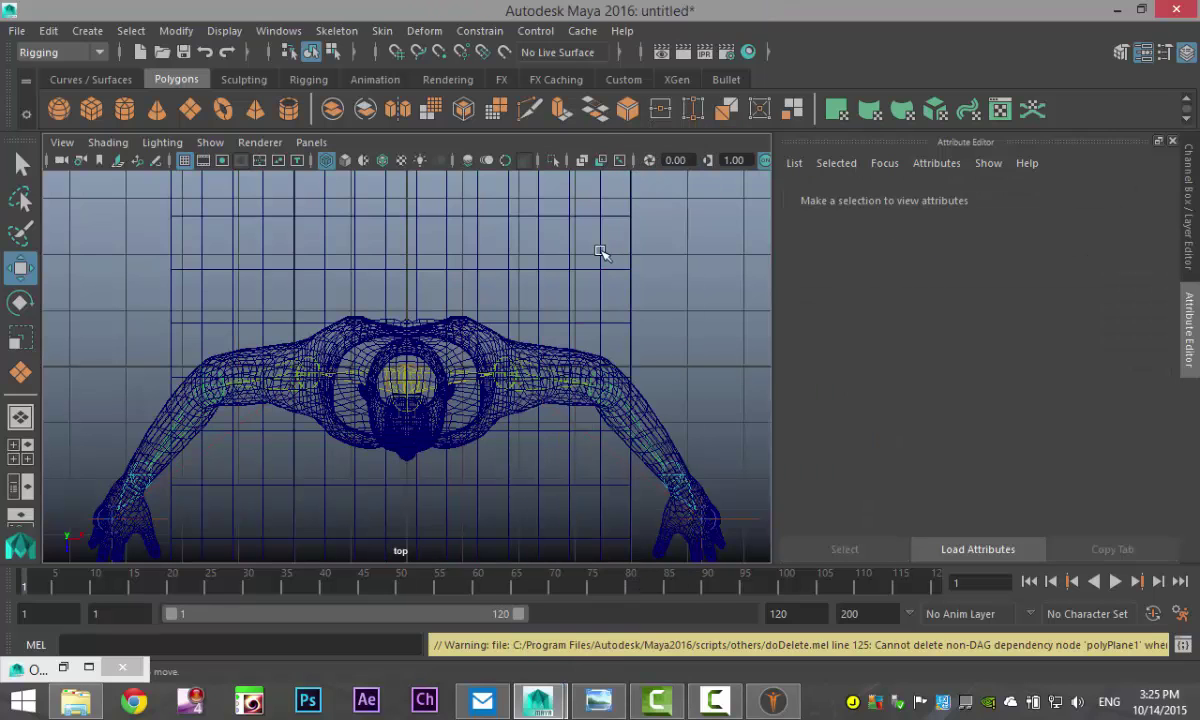
click(600, 273)
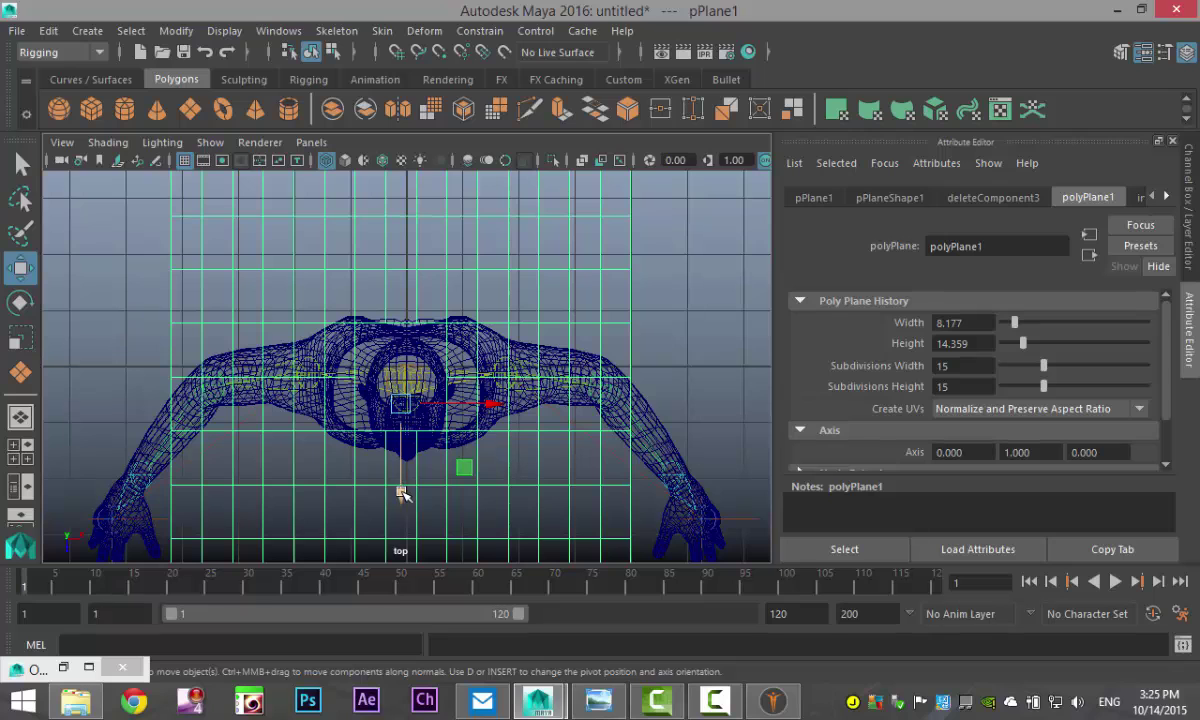
drag(400, 492, 402, 514)
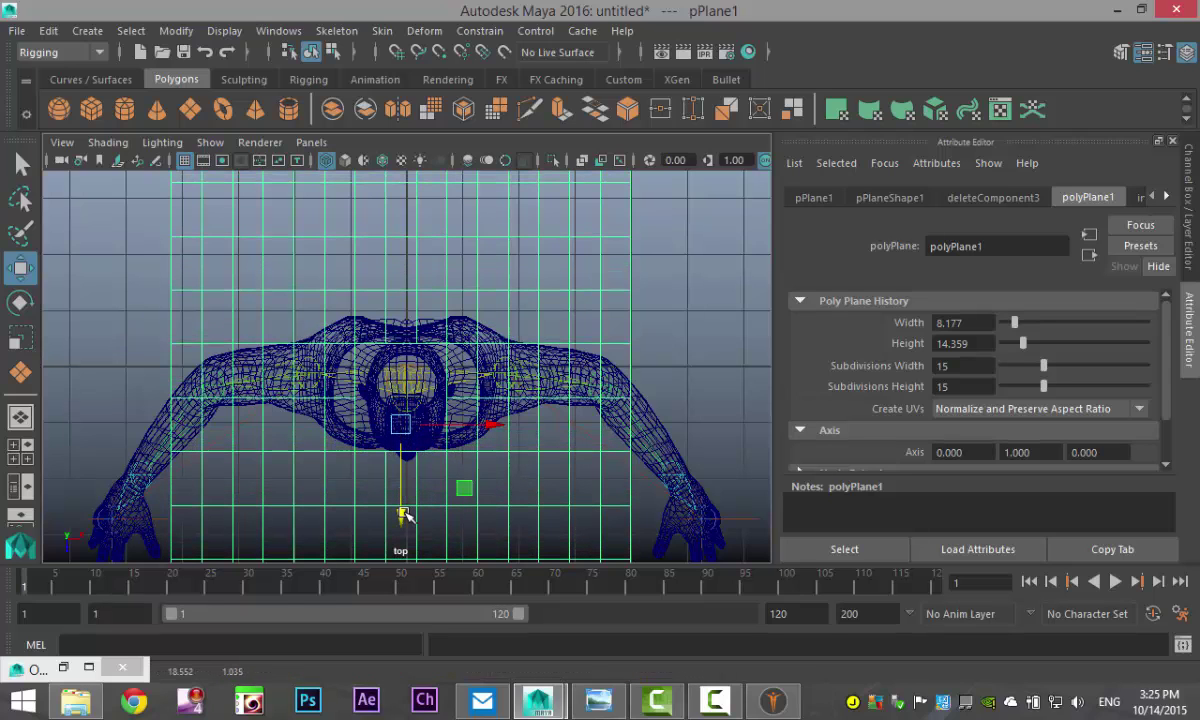
drag(496, 421, 502, 427)
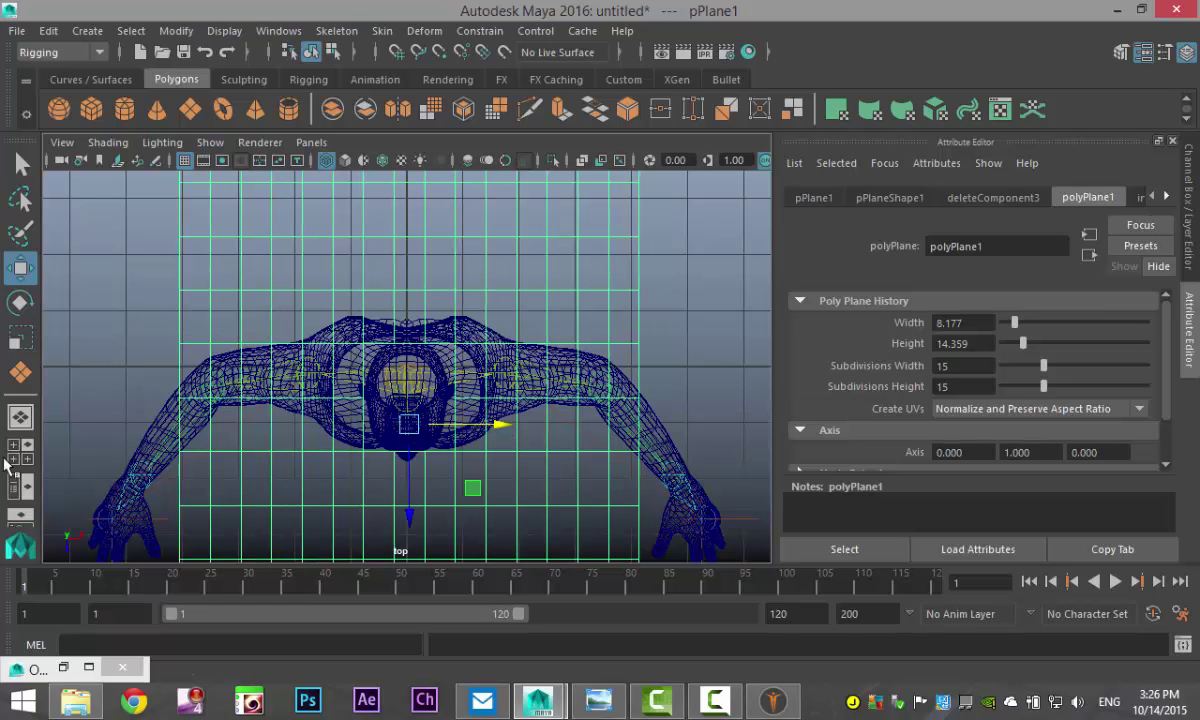
Show the perspective view shaded, switch to the FX menu set and make the plane above the head an nCloth object
key(space)
key(space)
scroll(560, 348, up, 4)
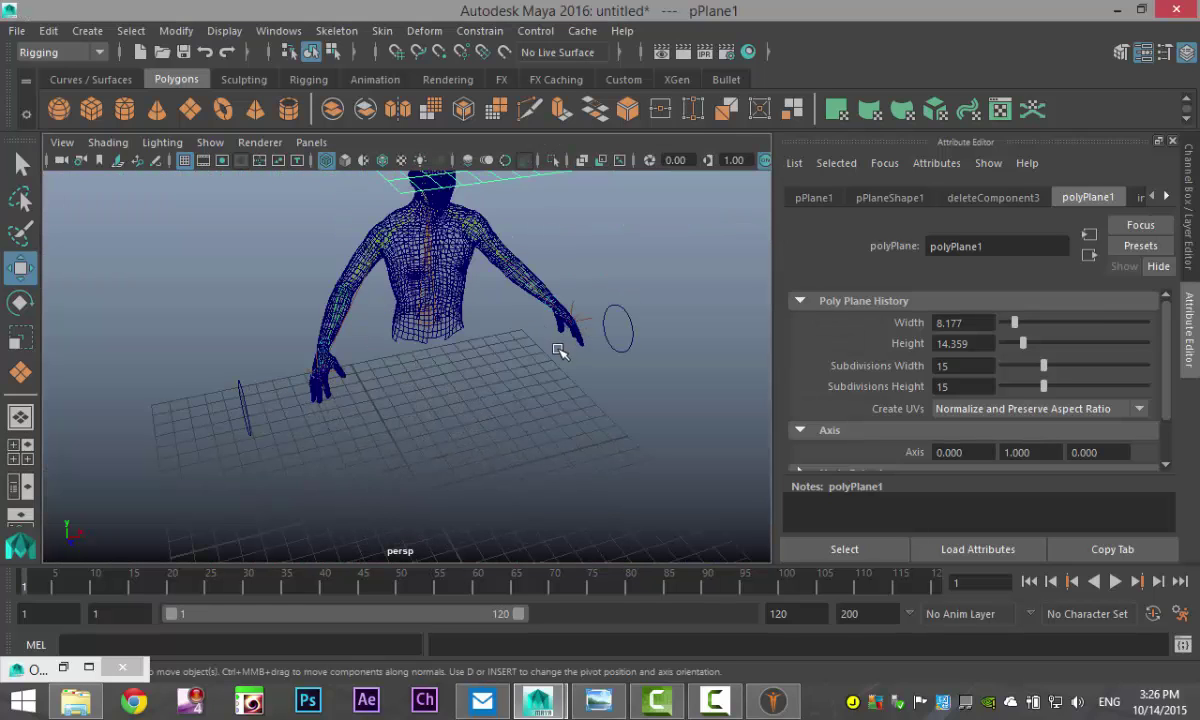
alt+drag(553, 363, 558, 430)
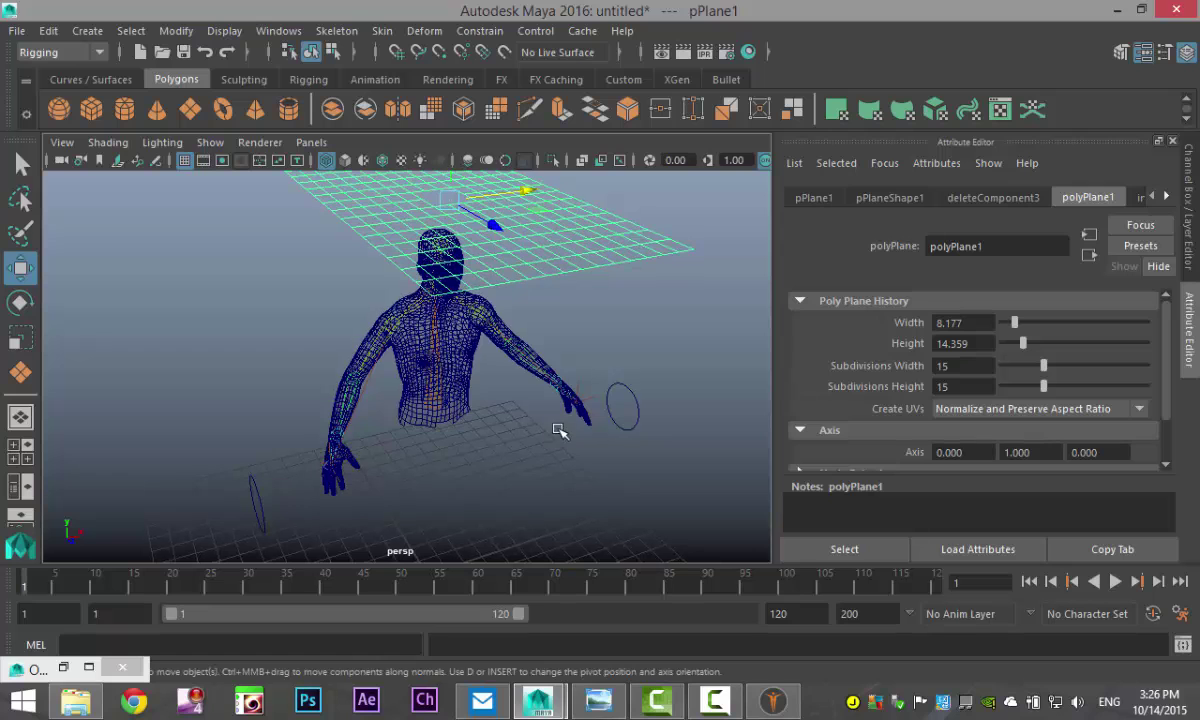
key(5)
alt+middle_drag(558, 424, 550, 455)
mouse_move(626, 336)
alt+mouse_down()
mouse_move(659, 378)
mouse_move(630, 343)
alt+mouse_up()
click(669, 263)
click(635, 348)
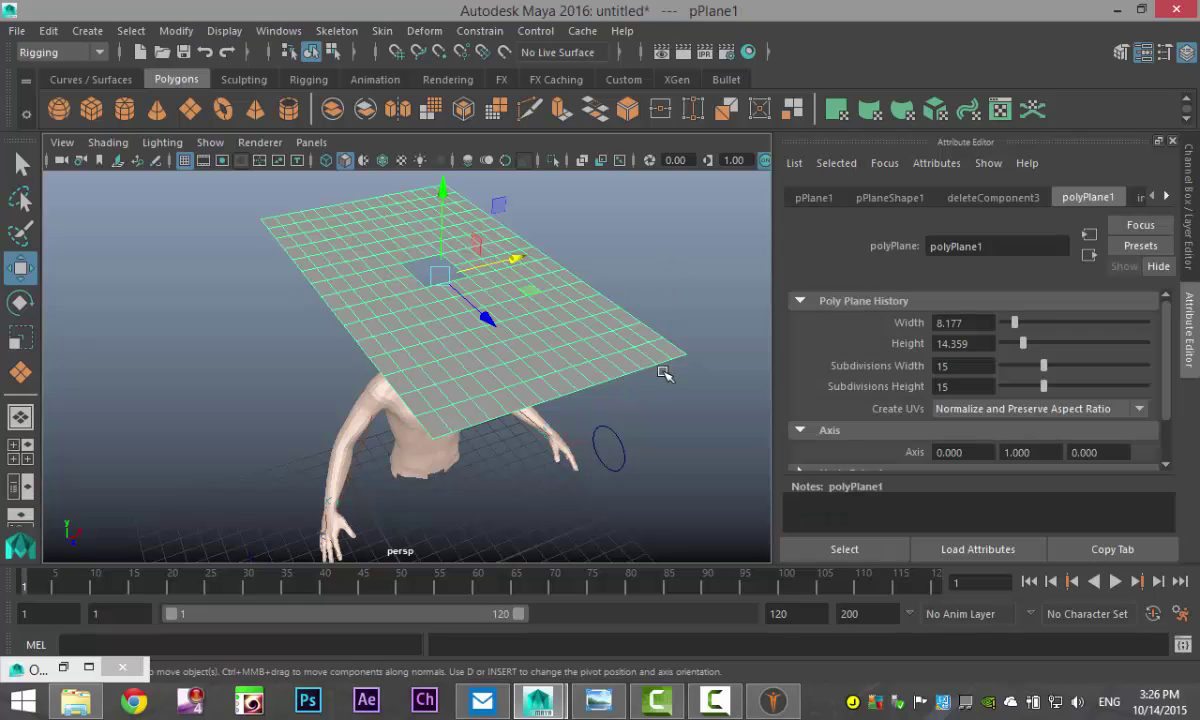
click(60, 53)
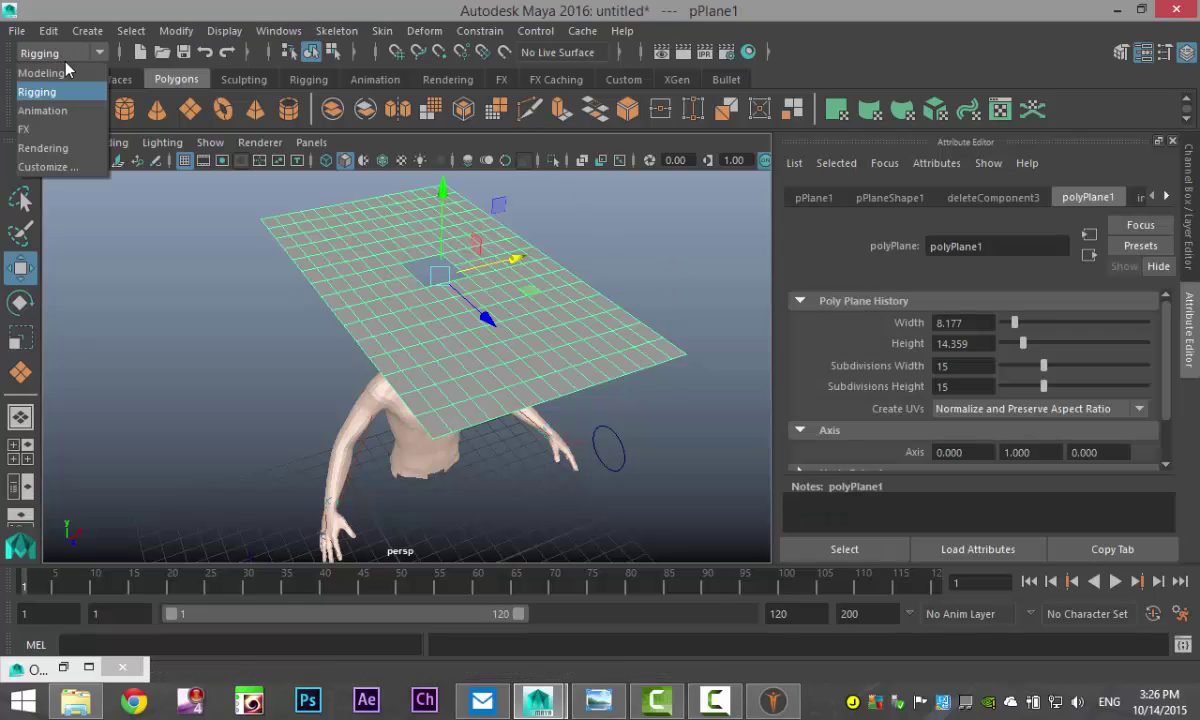
click(72, 126)
click(436, 31)
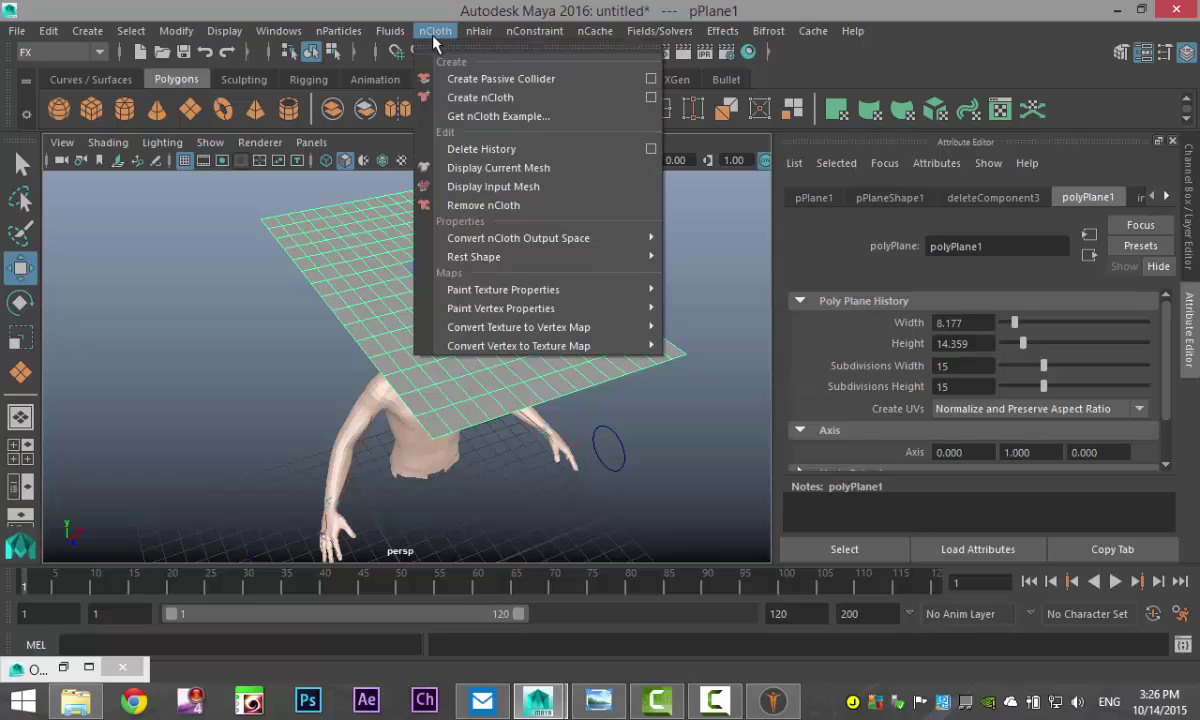
click(516, 99)
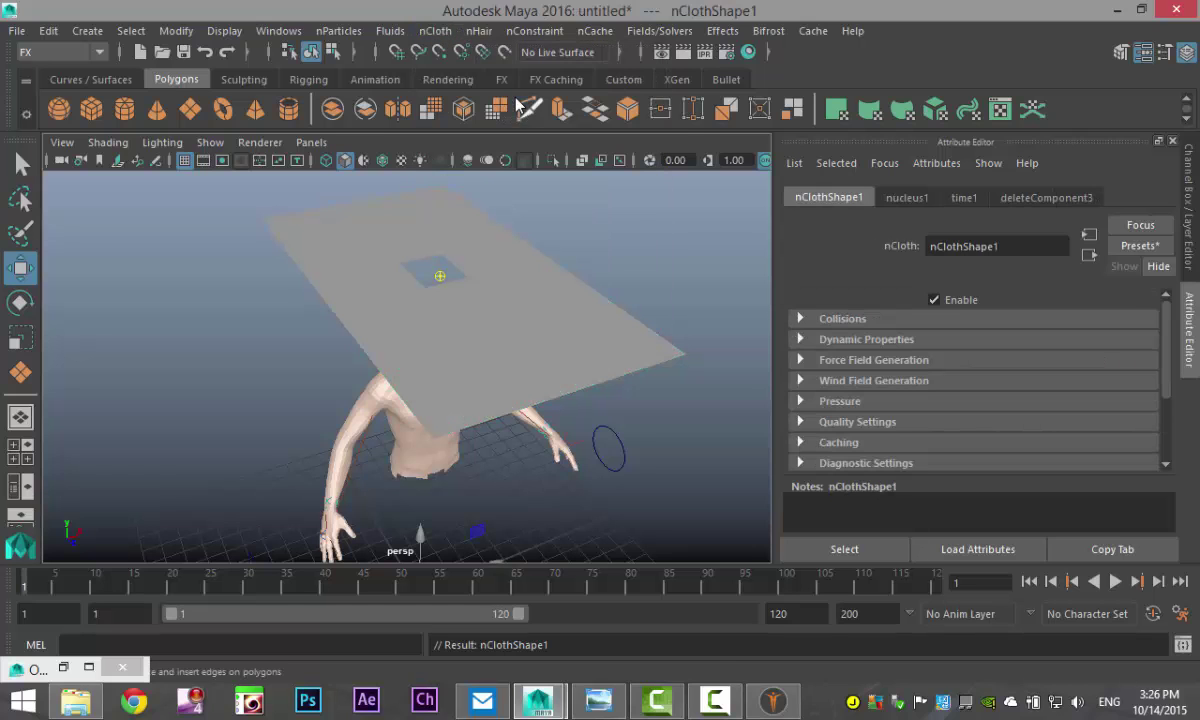
Select the plane above the head and apply the silk preset to its nCloth shape
alt+drag(281, 393, 262, 375)
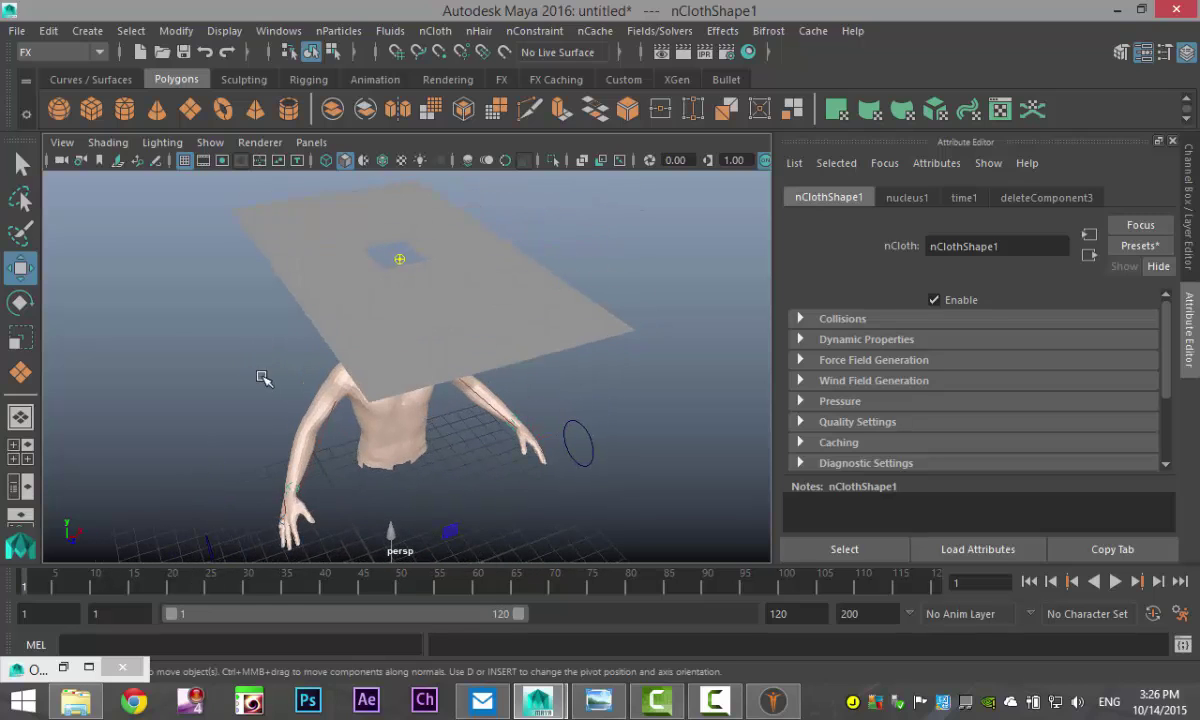
click(590, 336)
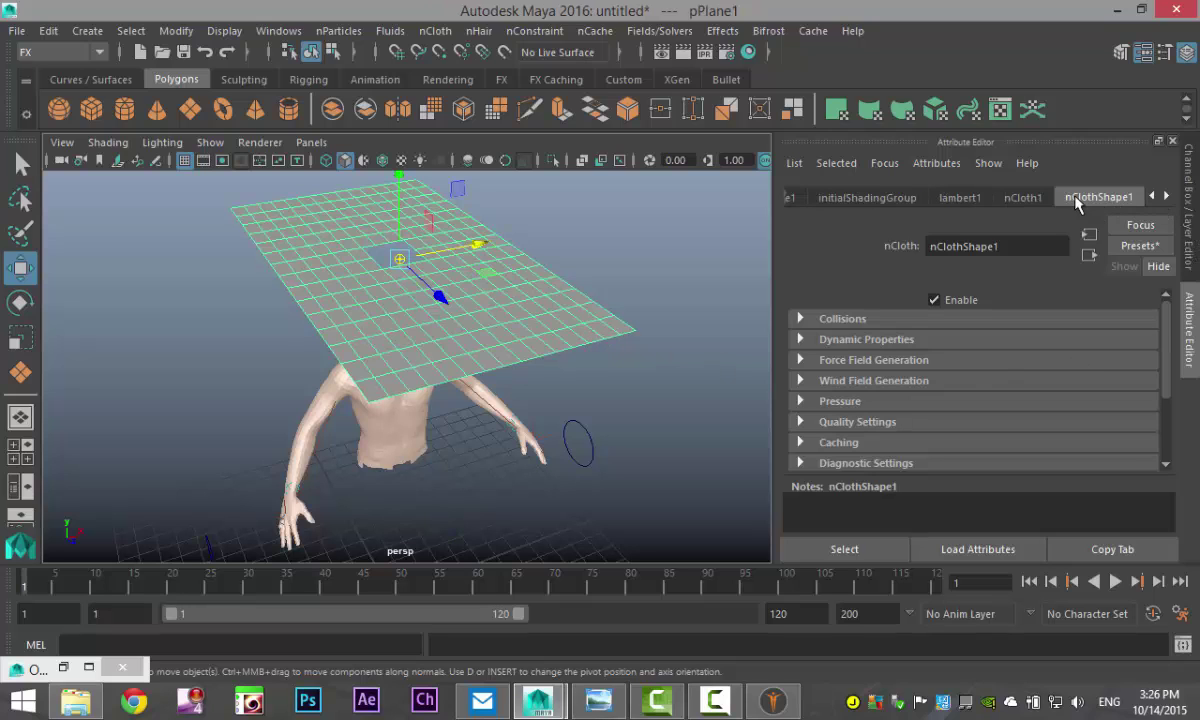
click(1140, 247)
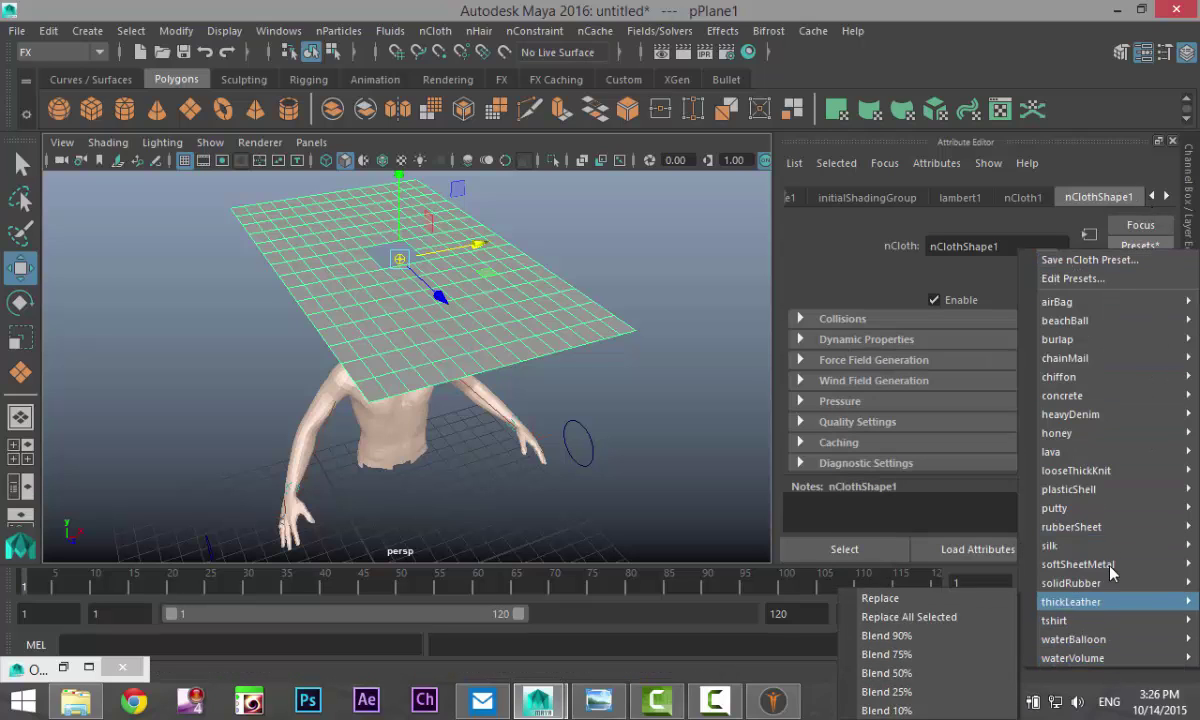
mouse_move(1106, 500)
mouse_move(1106, 458)
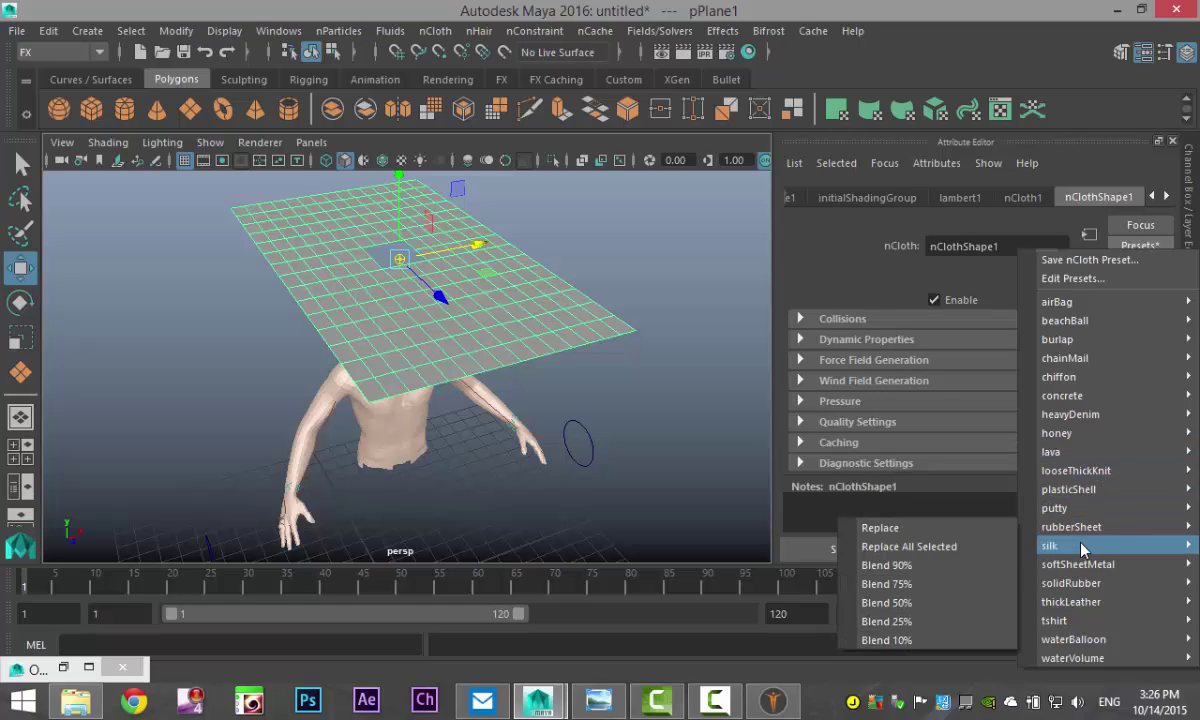
mouse_move(1072, 546)
click(884, 546)
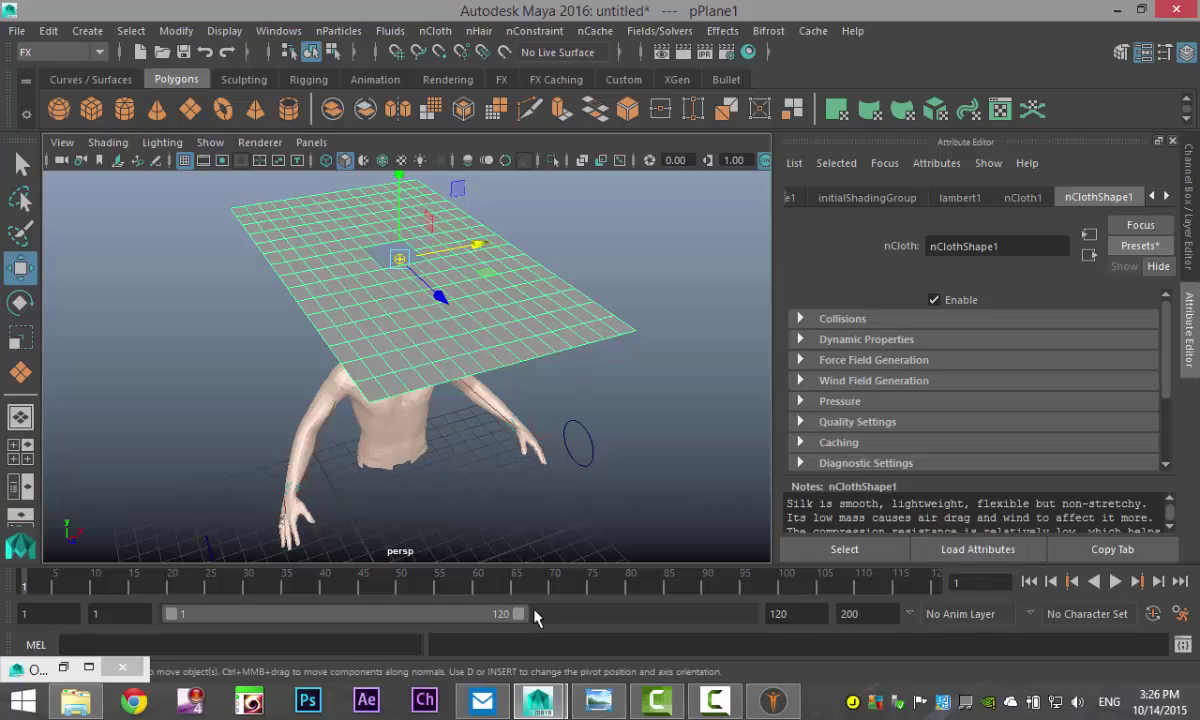
Play the cloth simulation to watch how the plane falls onto the body, and return to frame 1
click(1115, 582)
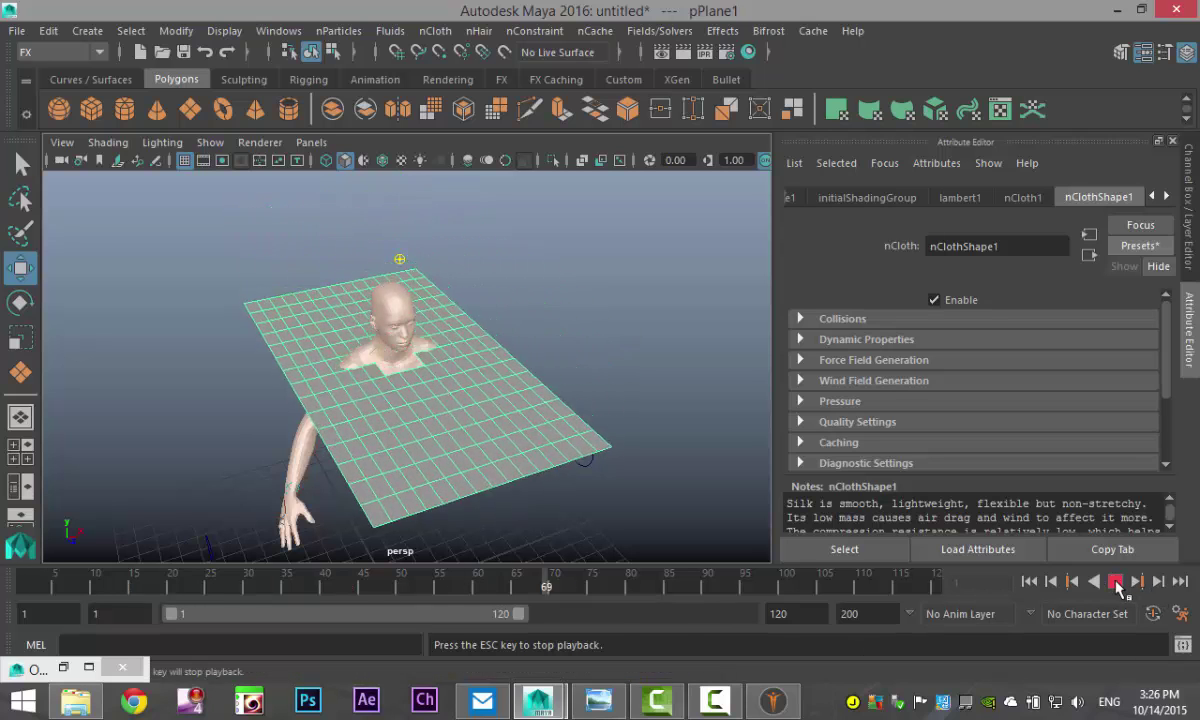
key(Escape)
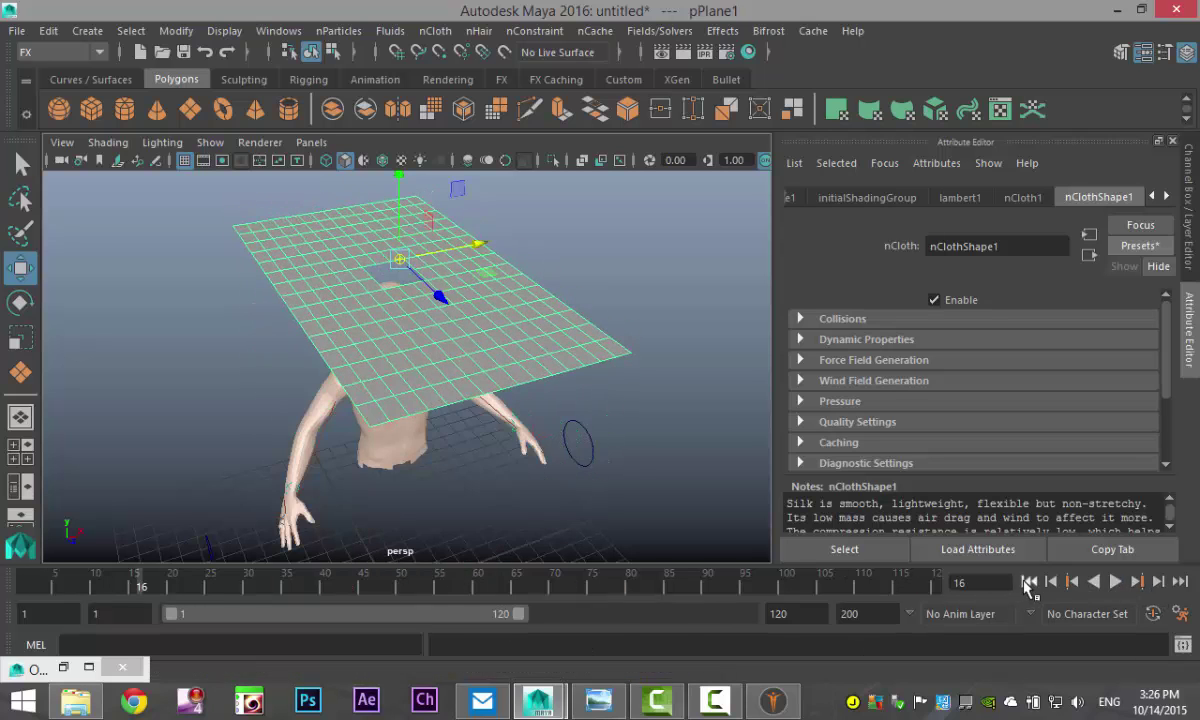
click(1029, 582)
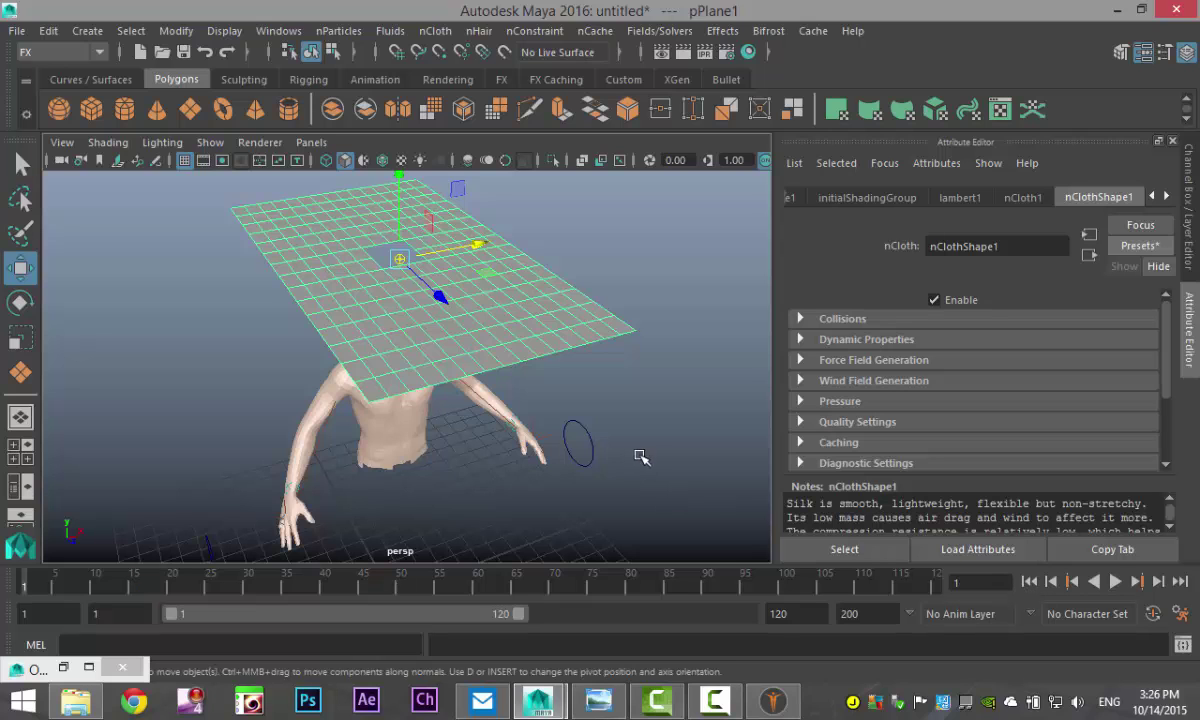
Select the human body mesh and make it a passive collider for the cloth
mouse_move(641, 457)
alt+mouse_down()
mouse_move(643, 412)
mouse_move(638, 442)
mouse_move(649, 445)
alt+mouse_up()
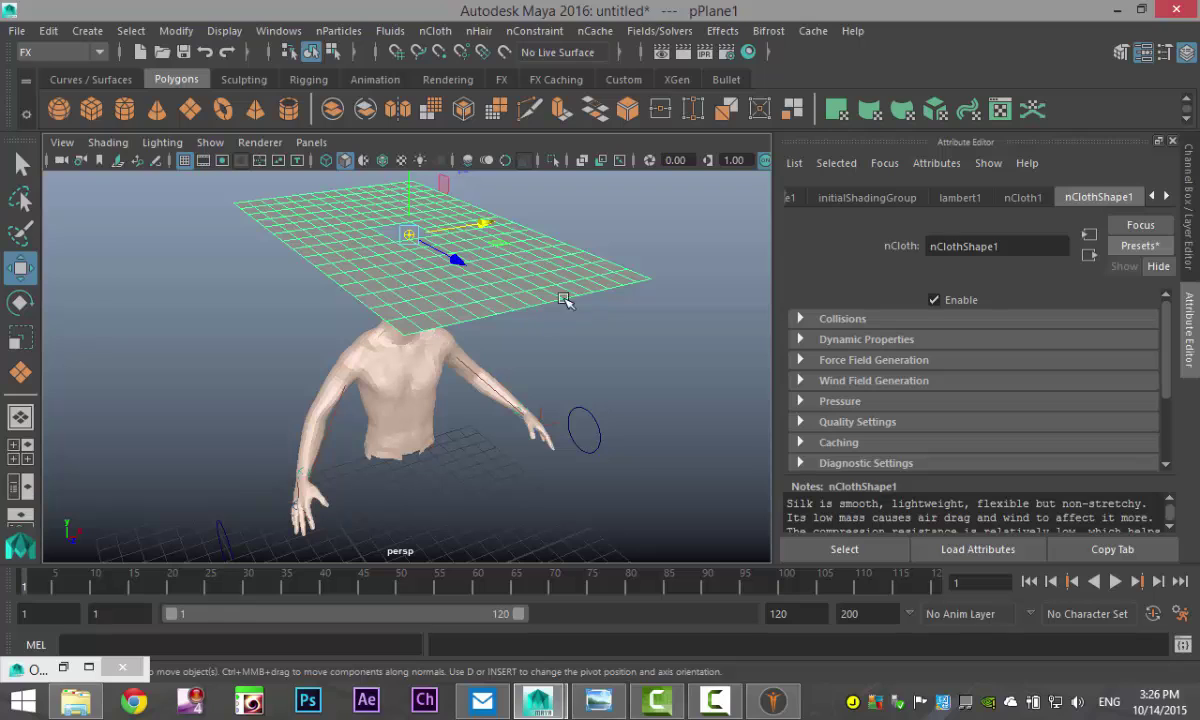
click(440, 33)
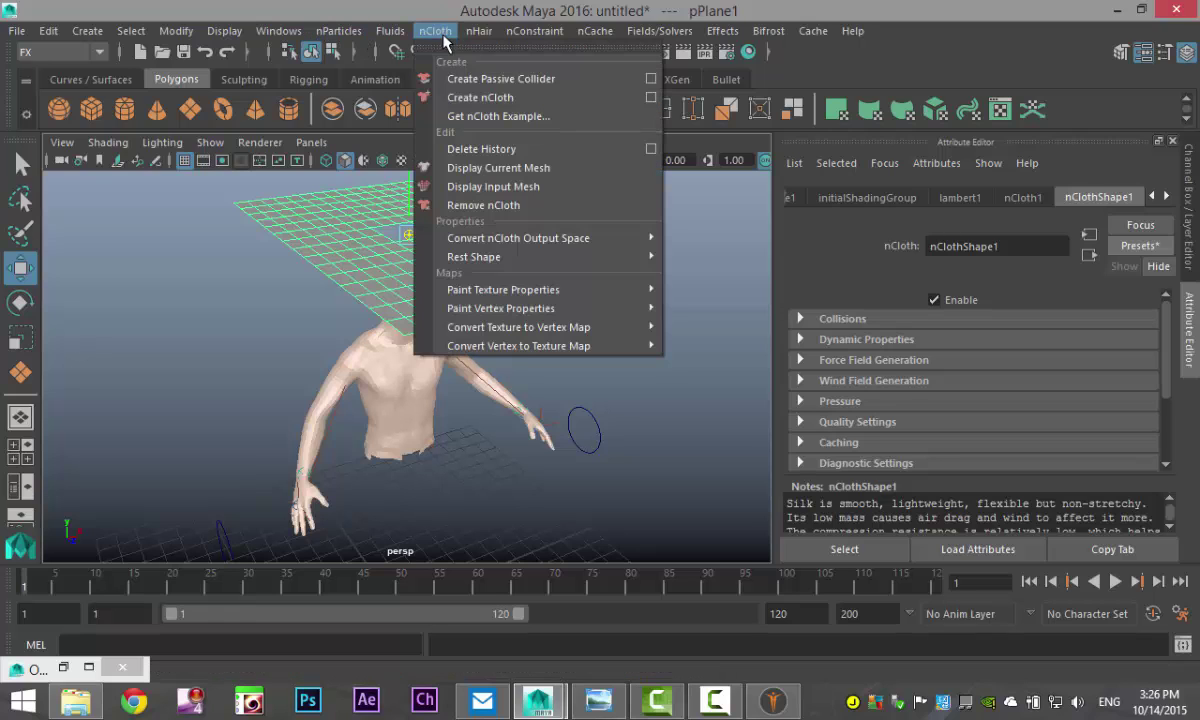
click(553, 80)
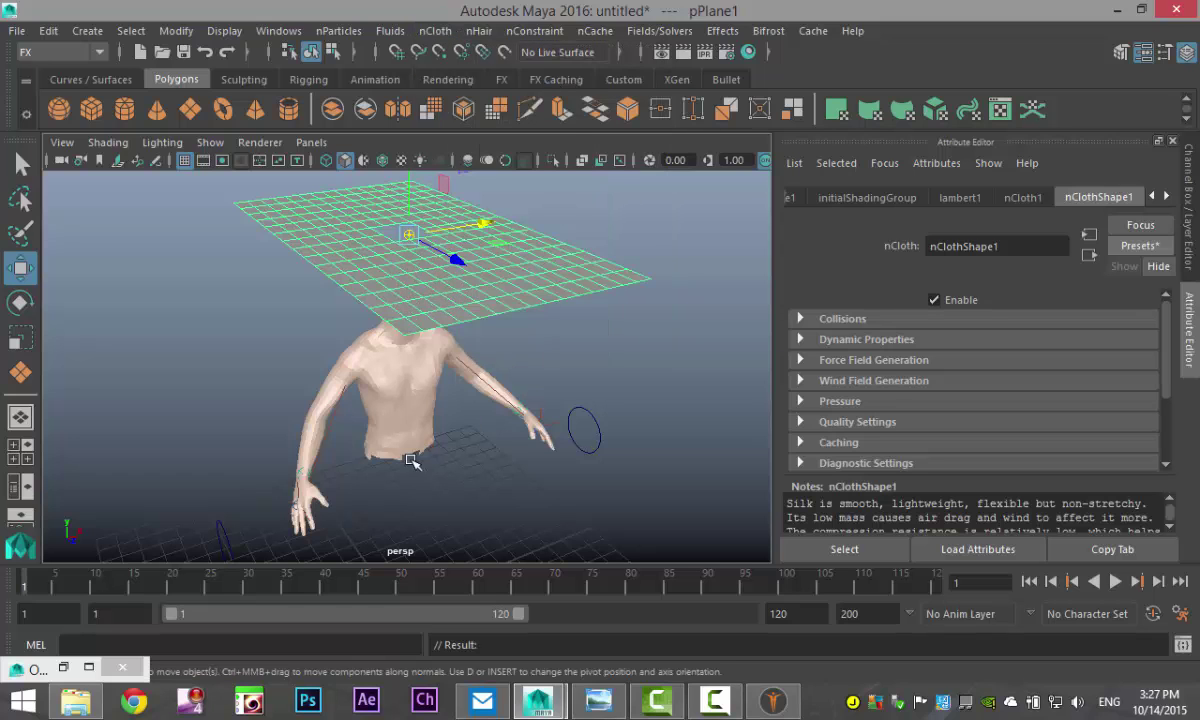
click(360, 378)
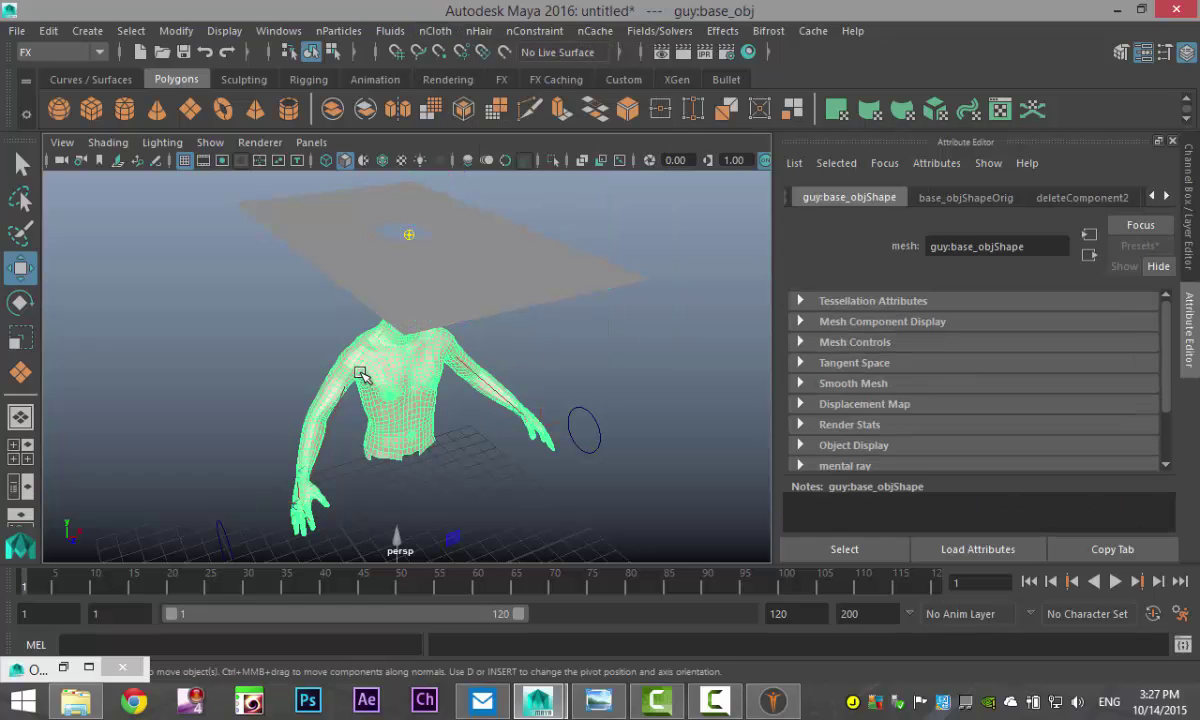
click(443, 34)
click(500, 79)
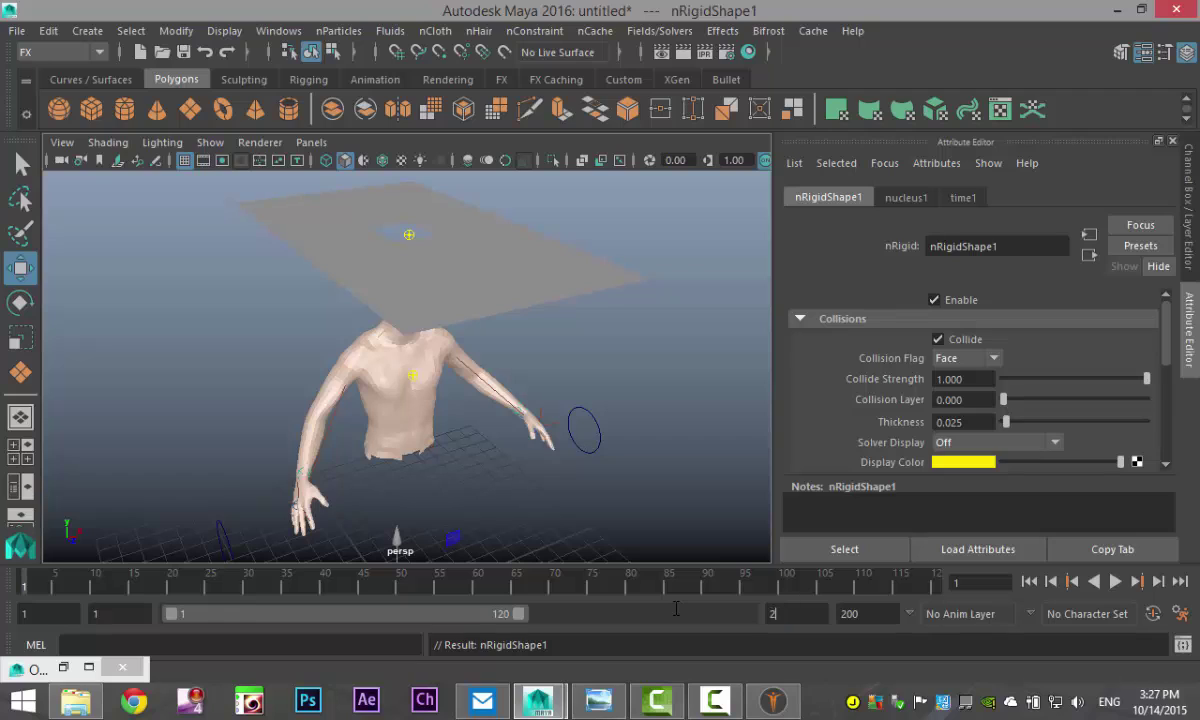
Extend the timeline to end at frame 250 and run the simulation until the cloth drapes over the shoulders
click(883, 613)
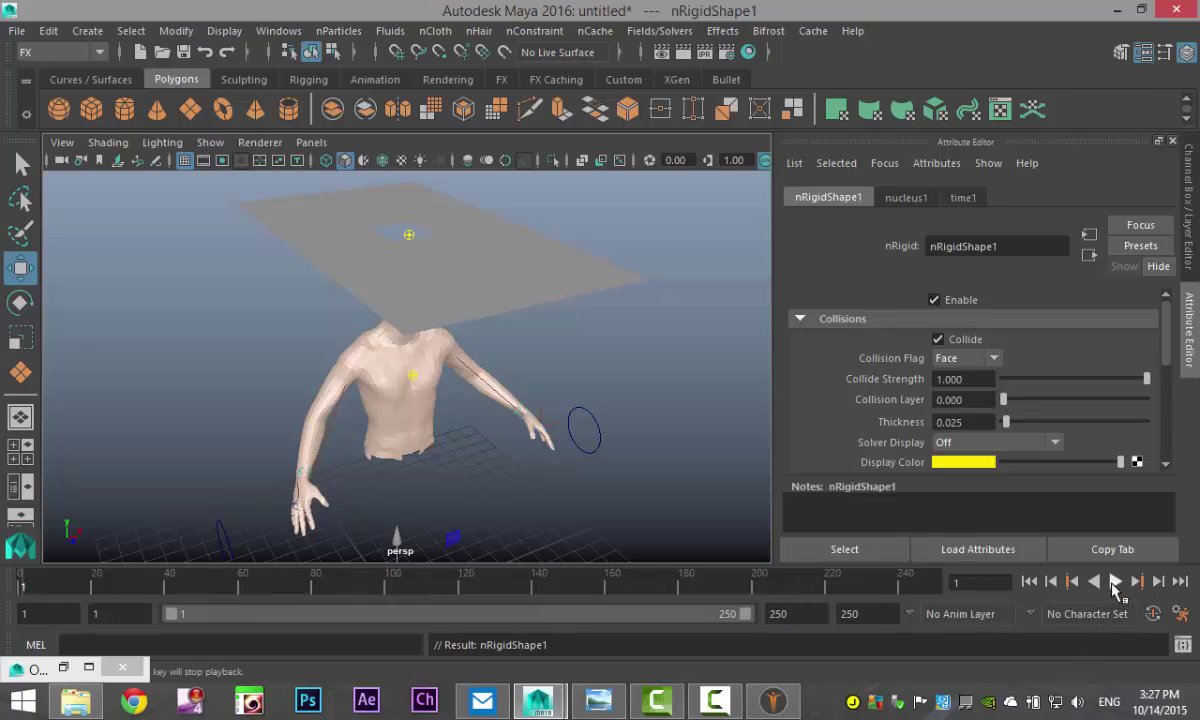
click(1115, 584)
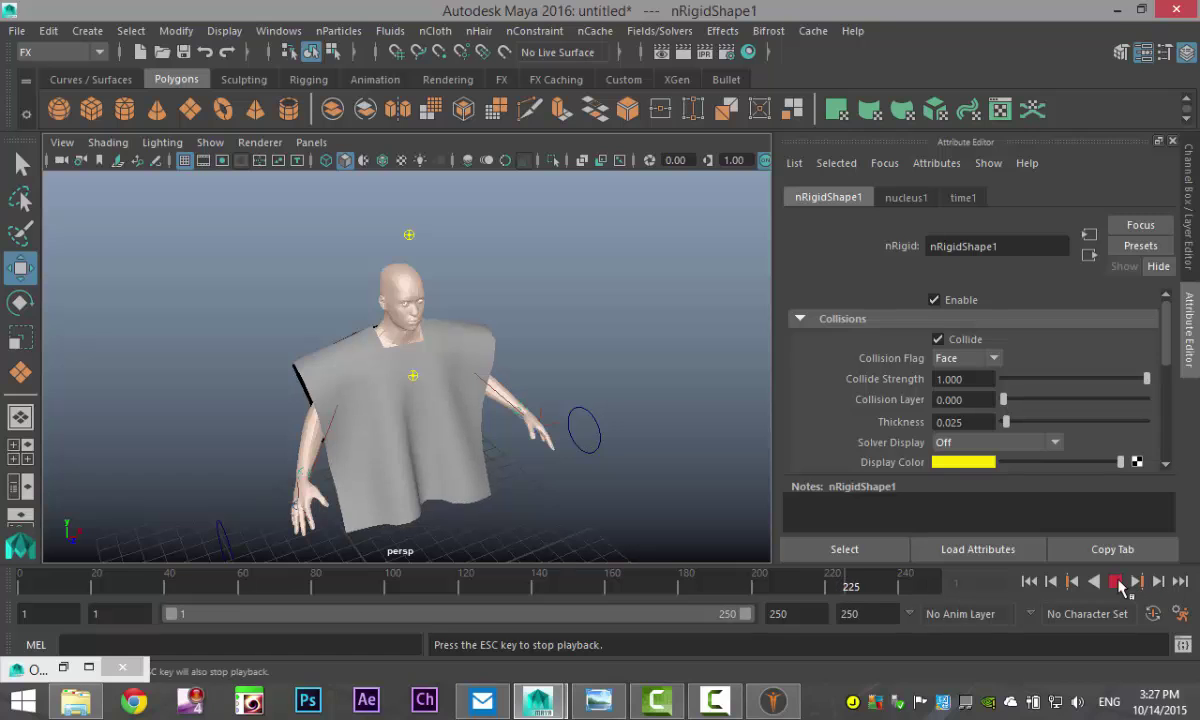
click(1117, 582)
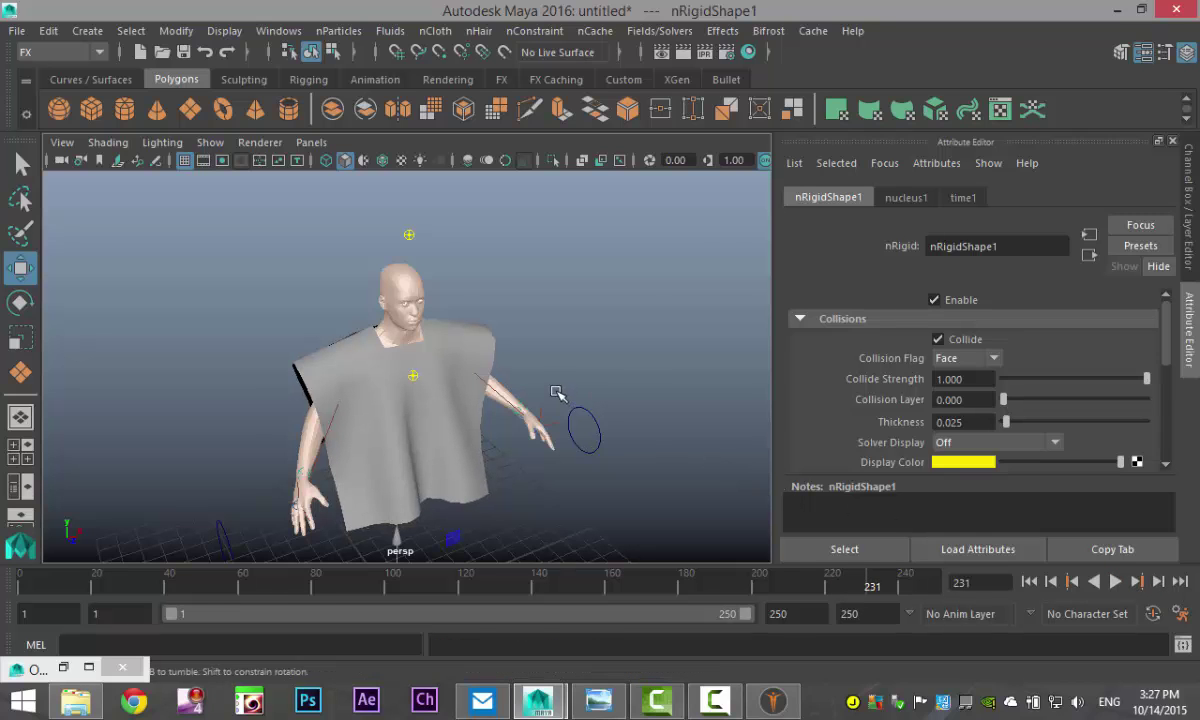
alt+drag(557, 392, 442, 458)
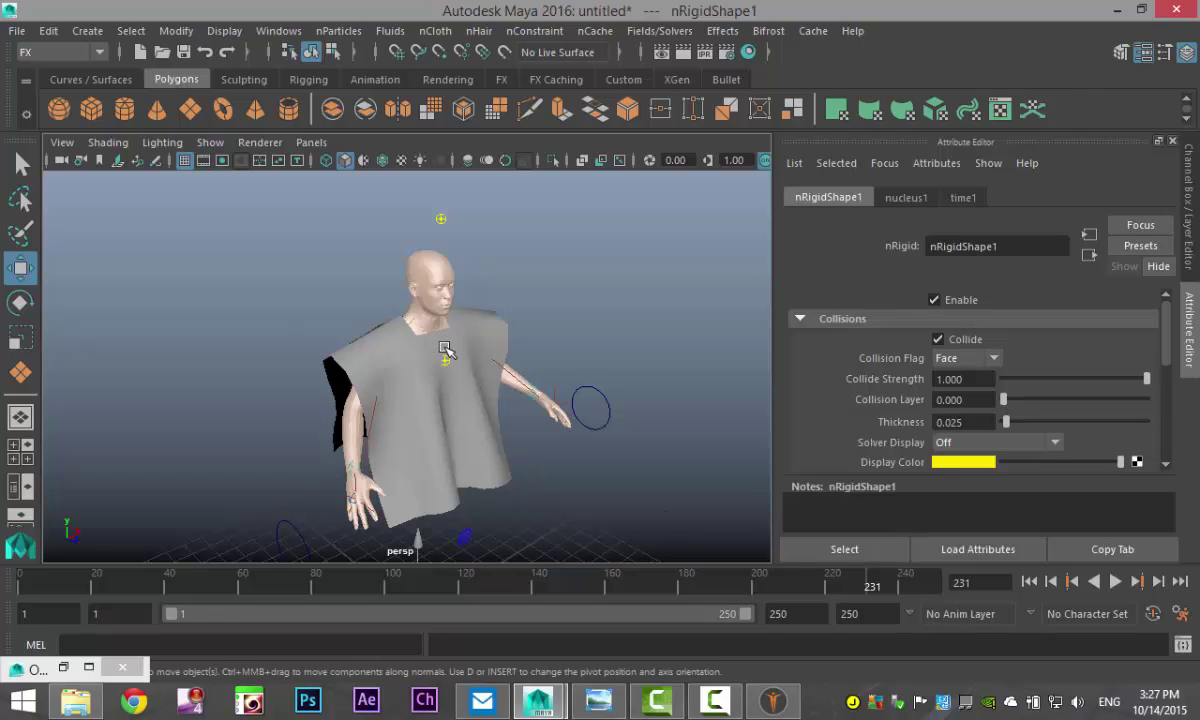
Replay the cloth simulation from frame 1 and stop it at frame 225 to find where the garment settles
drag(828, 587, 18, 585)
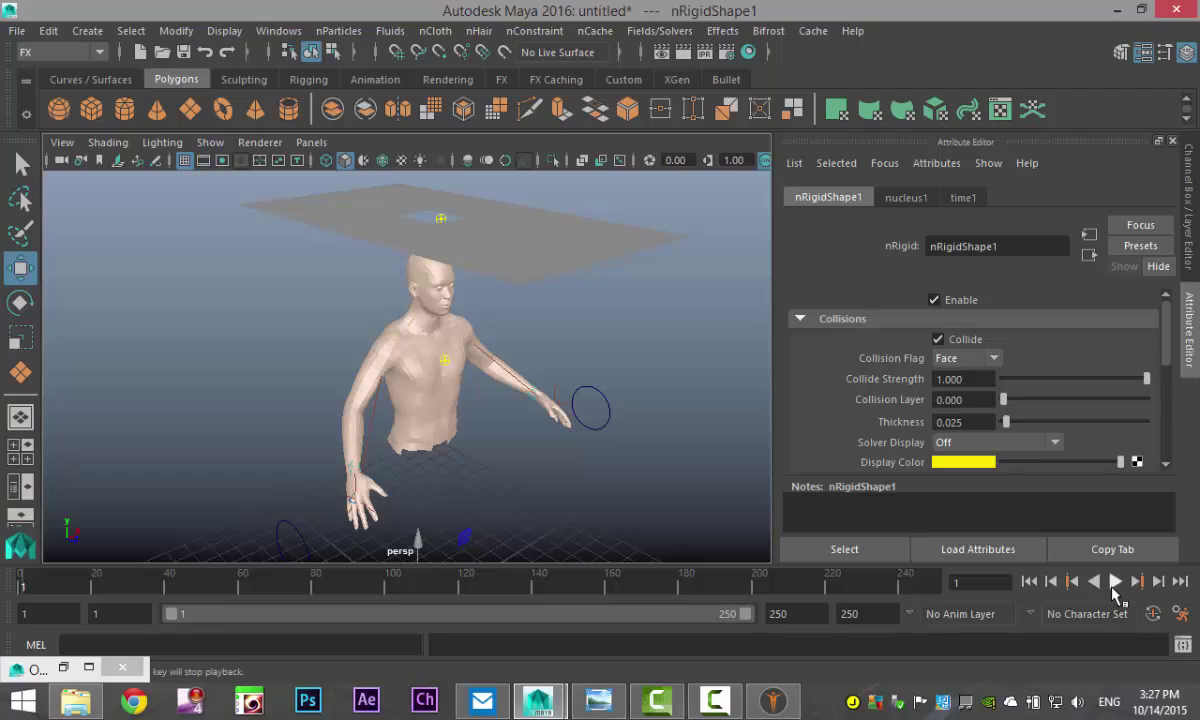
click(1116, 583)
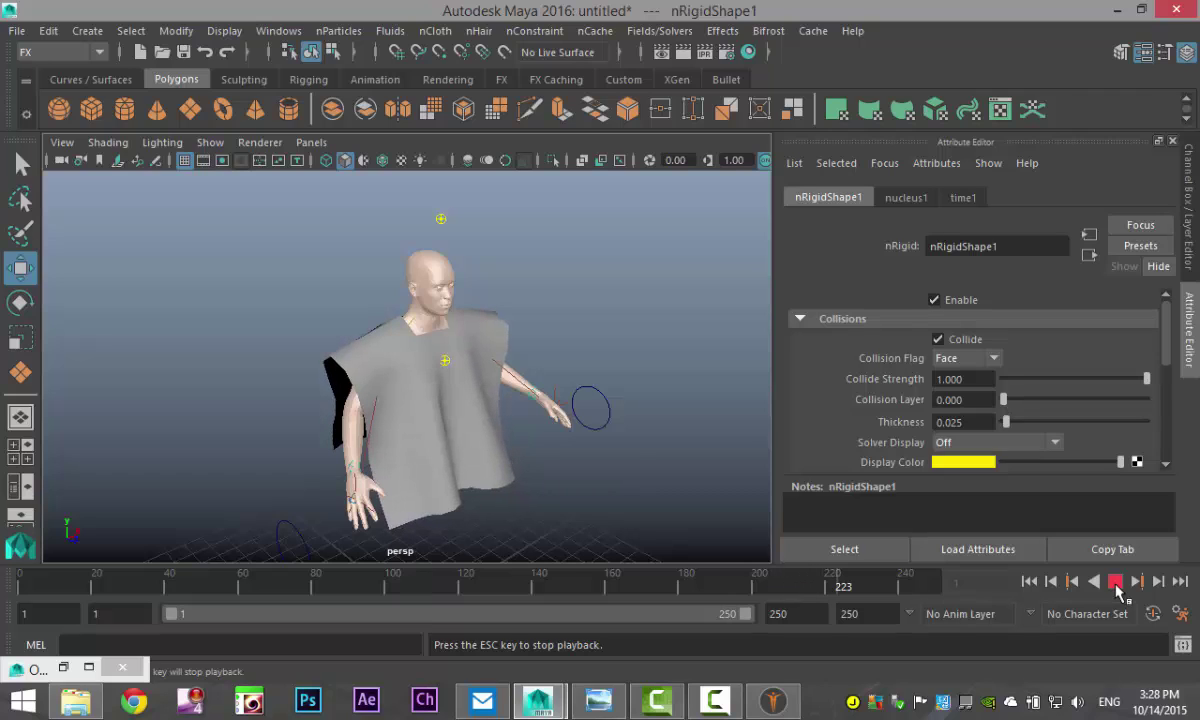
click(1116, 583)
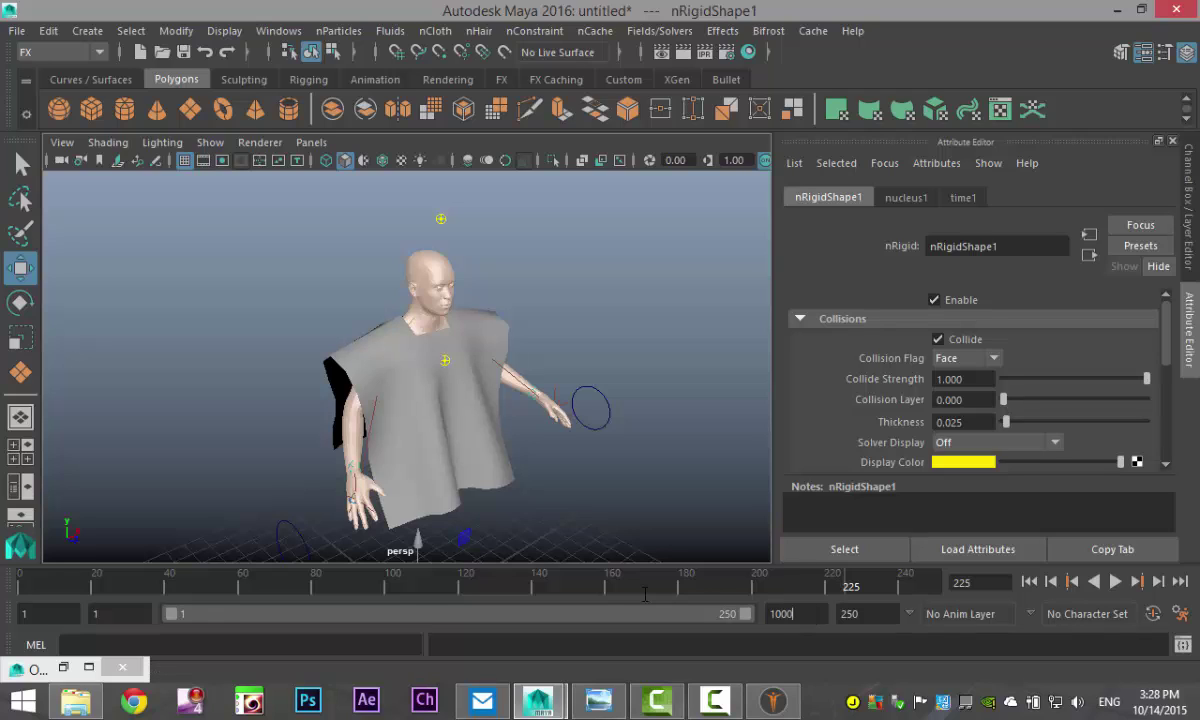
Set both the playback end and the animation end to frame 1000
double_click(889, 613)
text(1000)
key(Return)
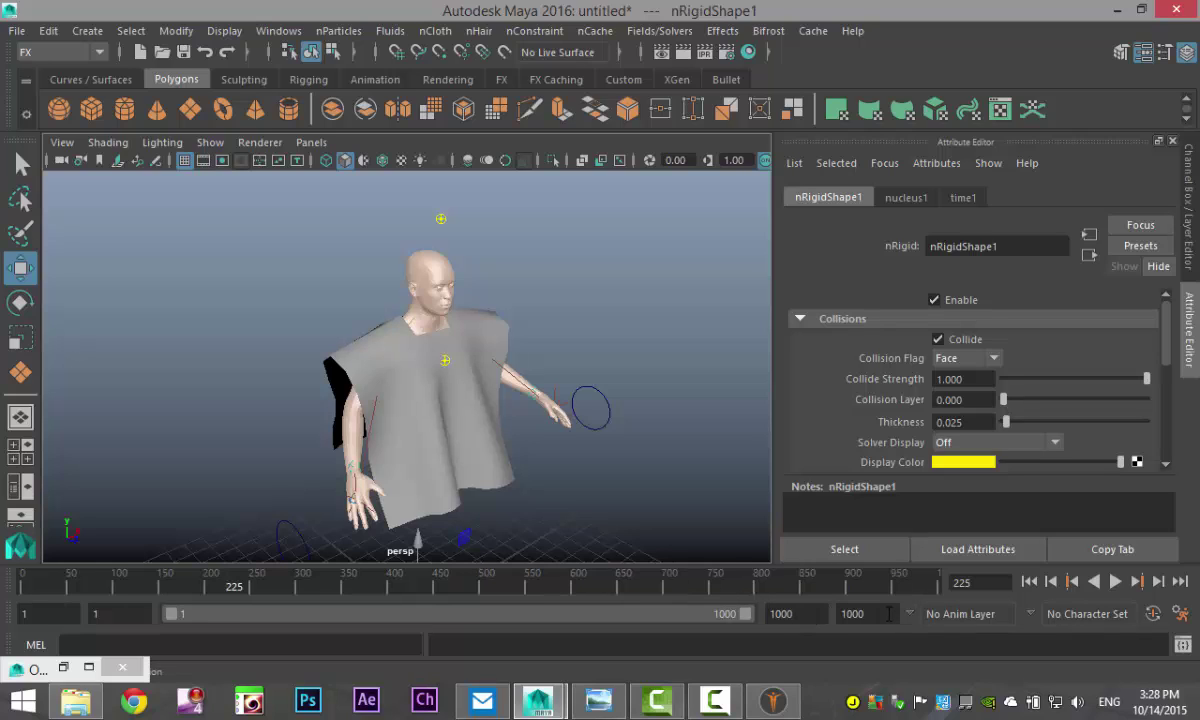
Set the nucleus solver's start frame to -225 and return to frame 1 so the garment begins already draped
click(907, 198)
scroll(1077, 430, down, 2)
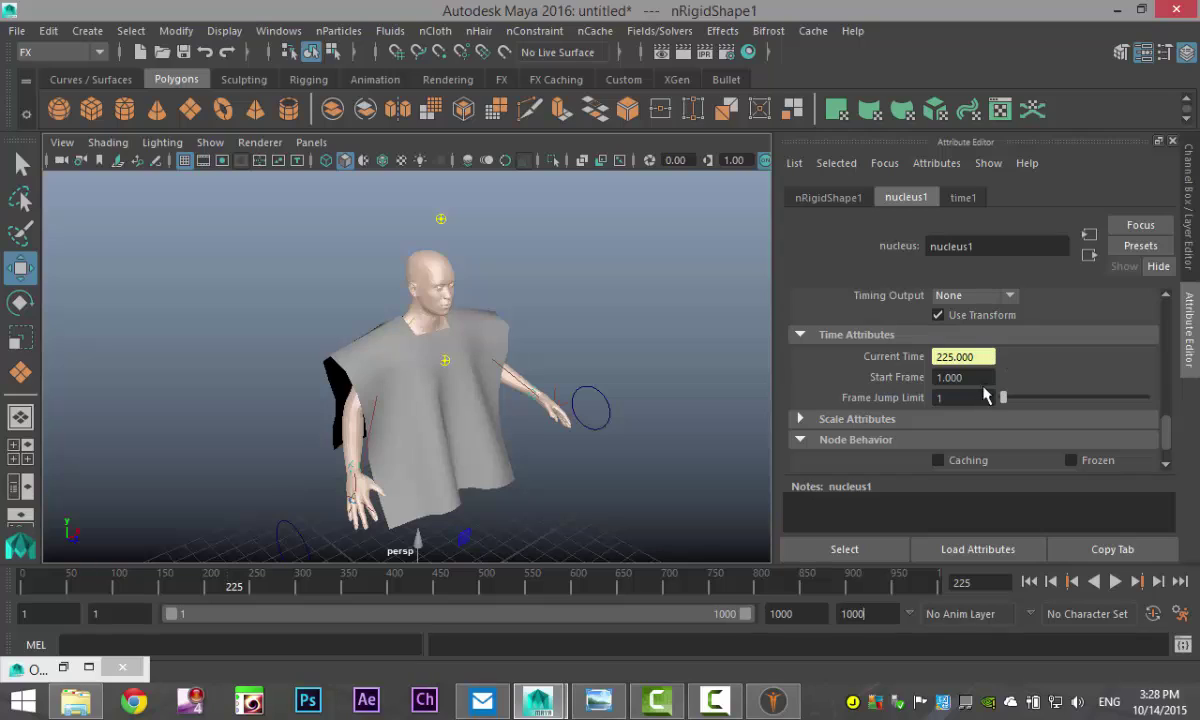
drag(985, 377, 862, 383)
click(1029, 582)
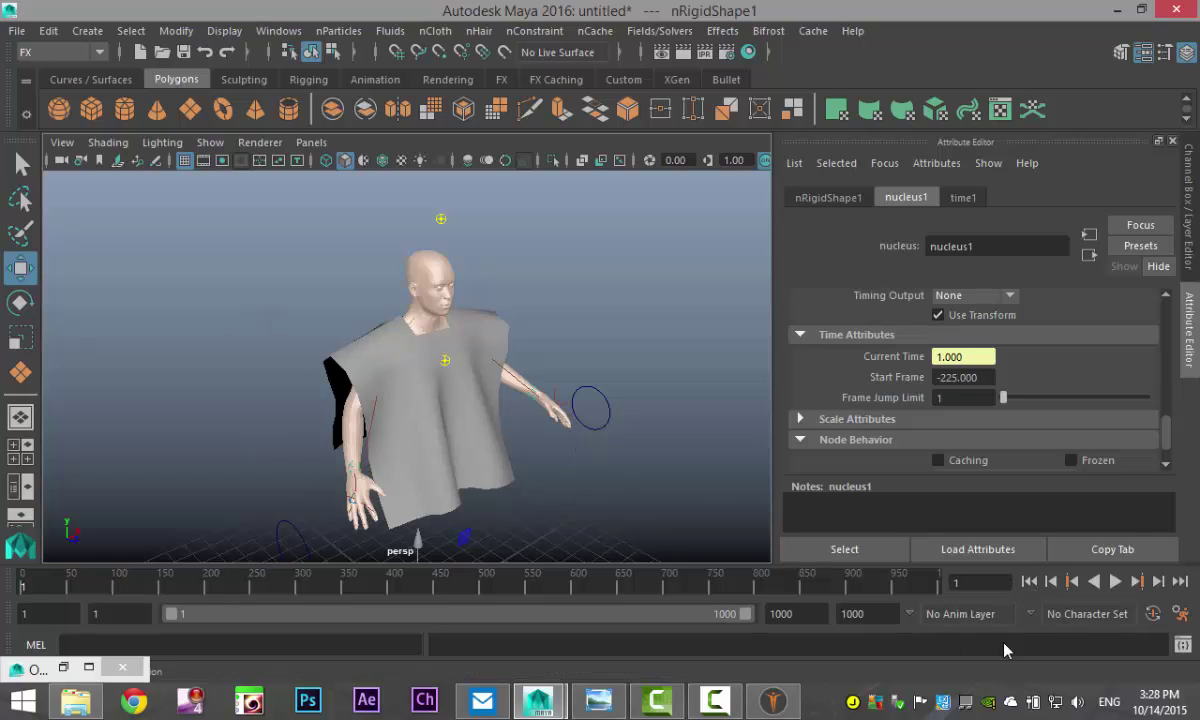
Play the simulation to check the pre-draped garment, and inspect it around both arms at frame 1
click(1115, 582)
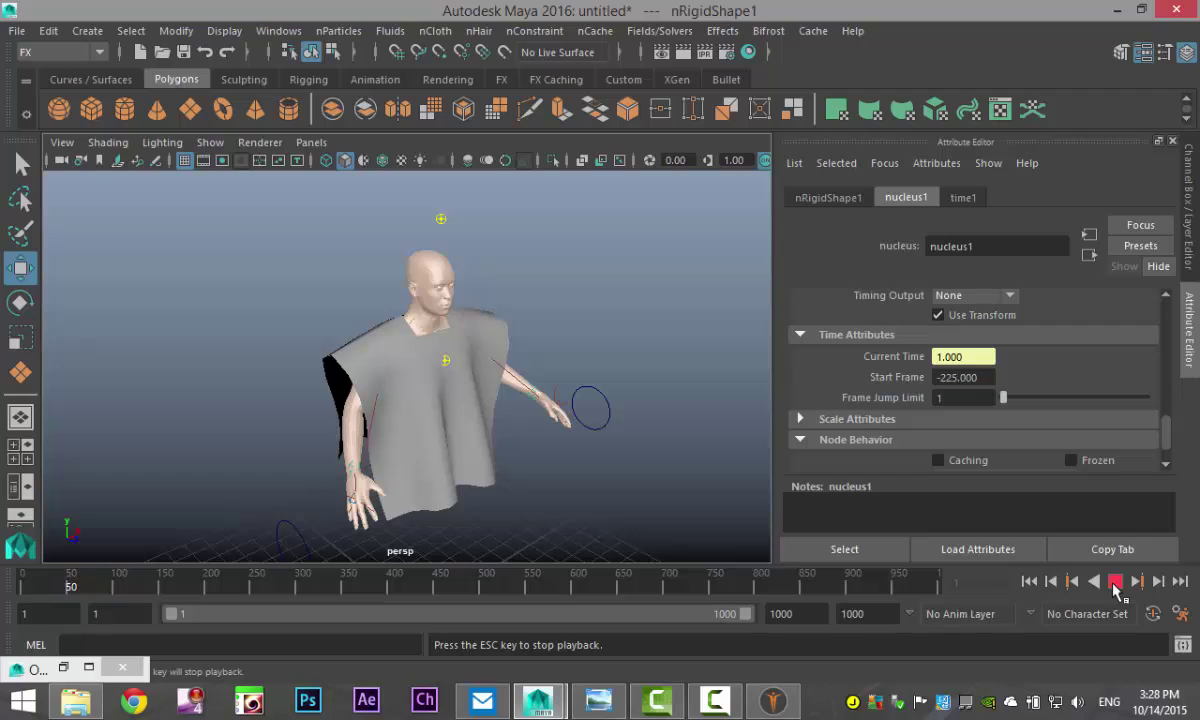
click(1115, 583)
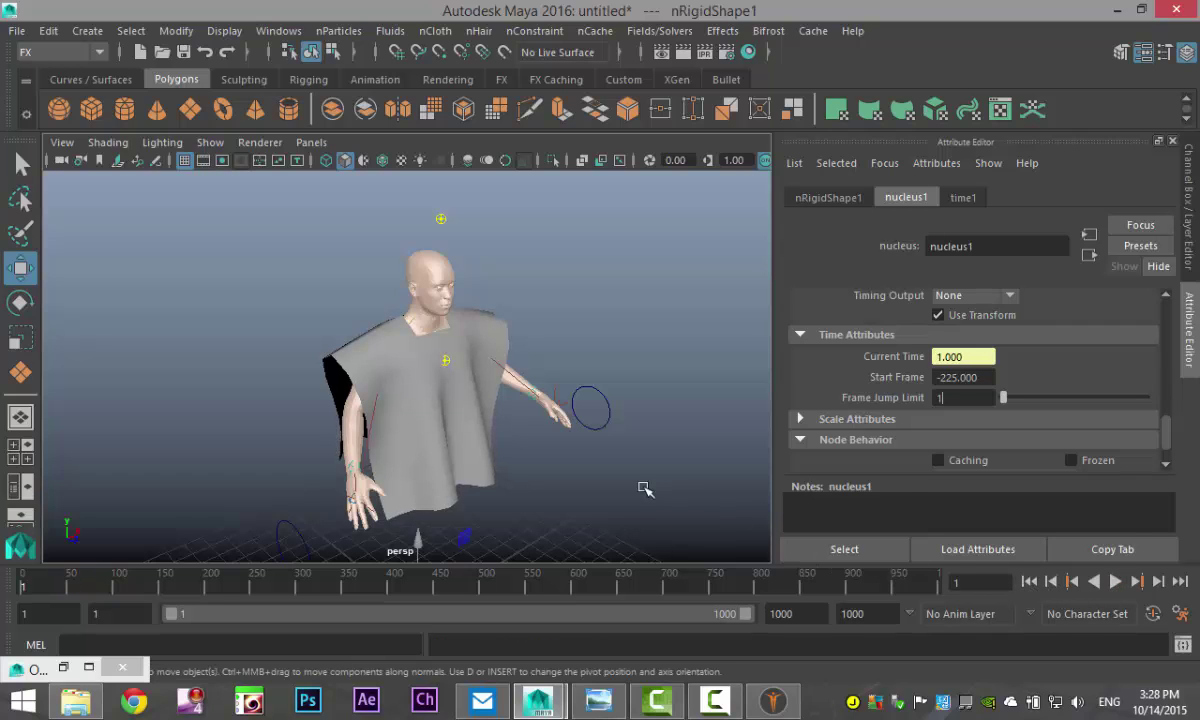
alt+drag(627, 458, 512, 423)
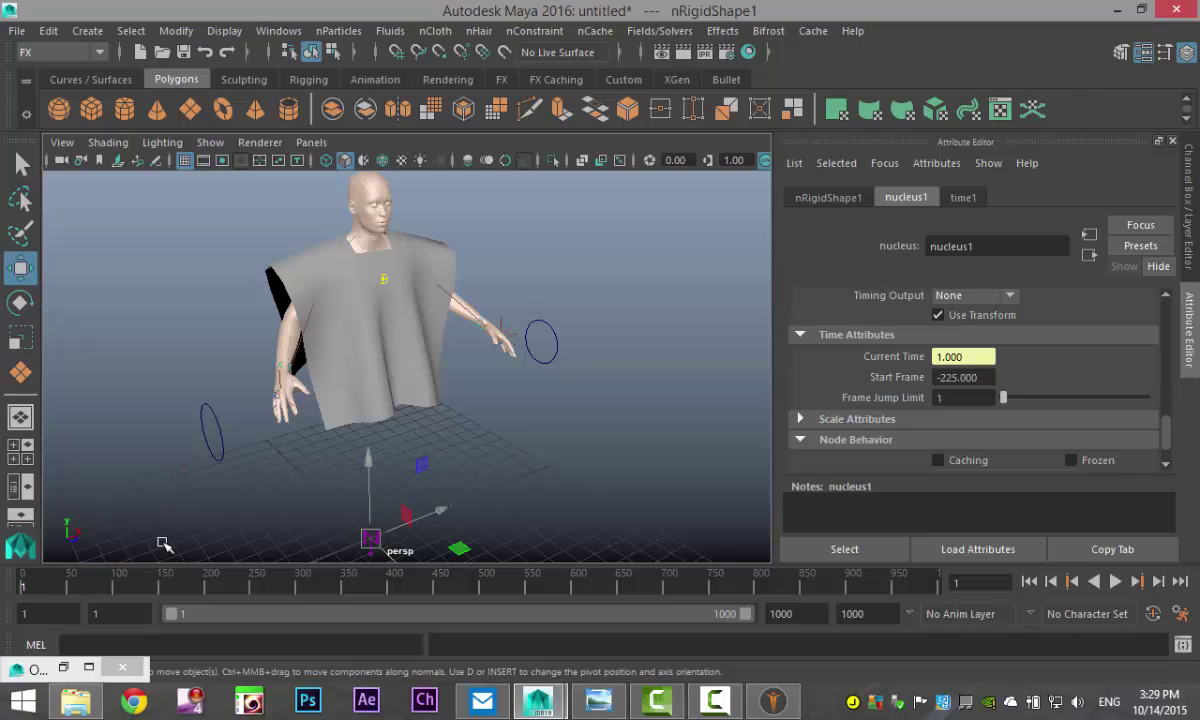
Key the circle control of the character's right arm at frame 1 and play the simulation forward to frame 100
click(217, 428)
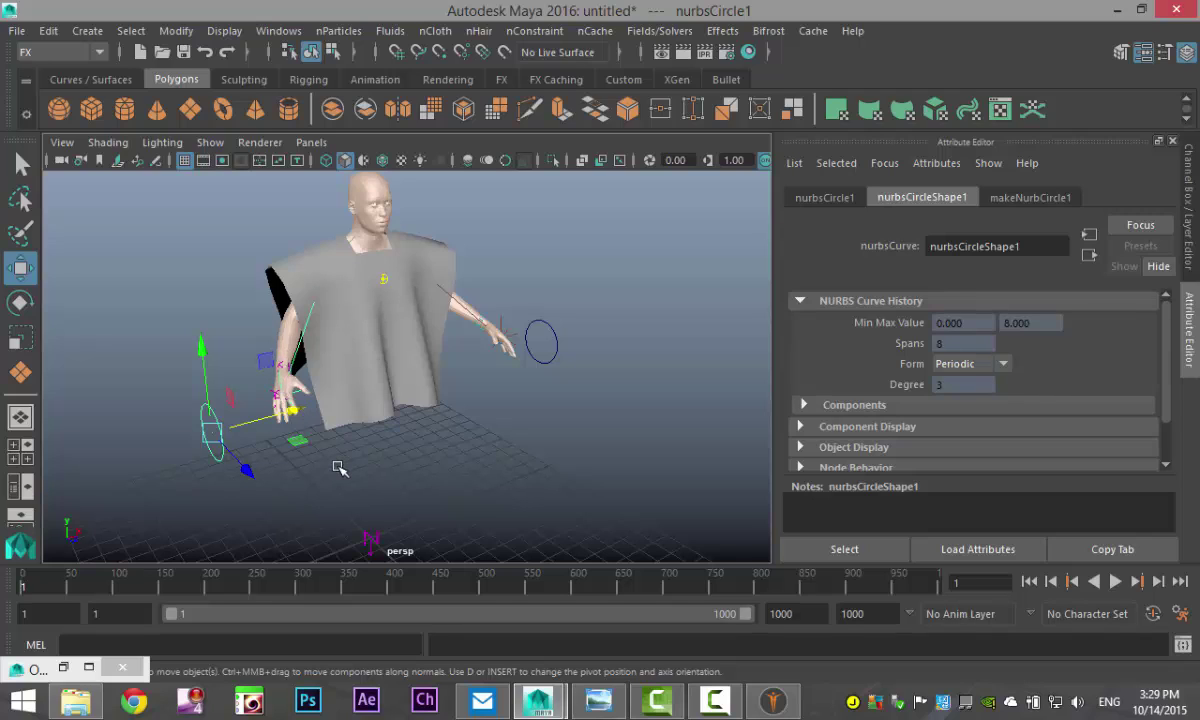
key(s)
key(alt+v)
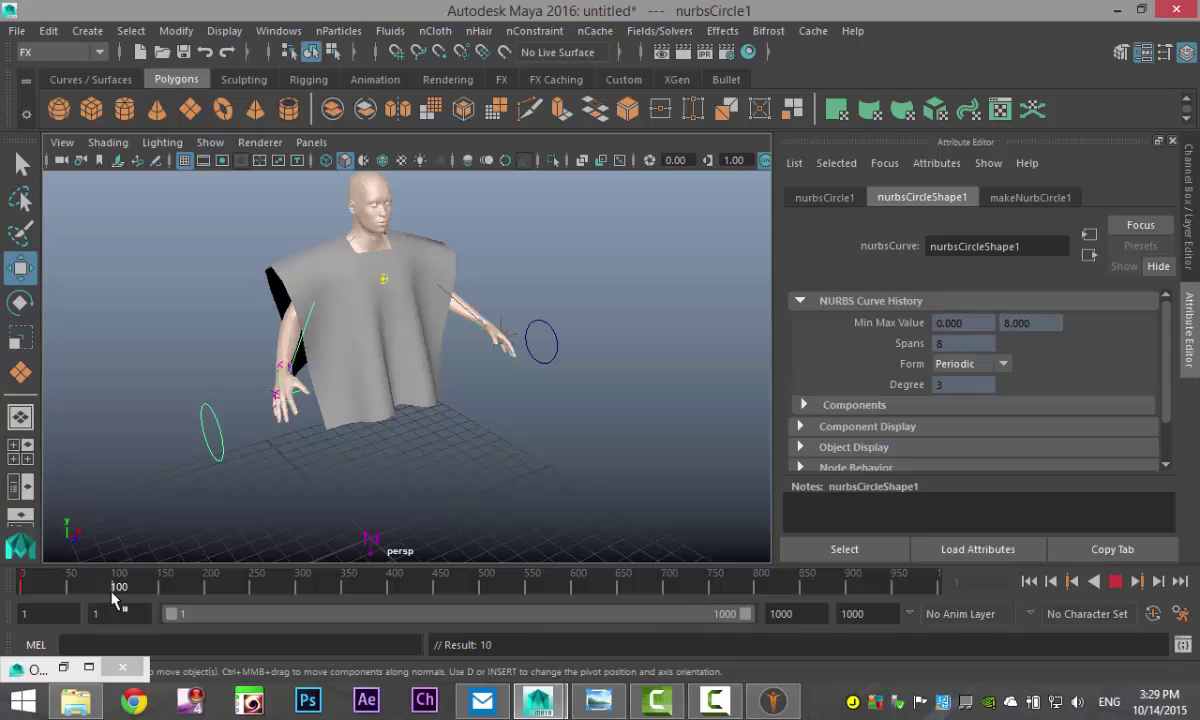
click(114, 592)
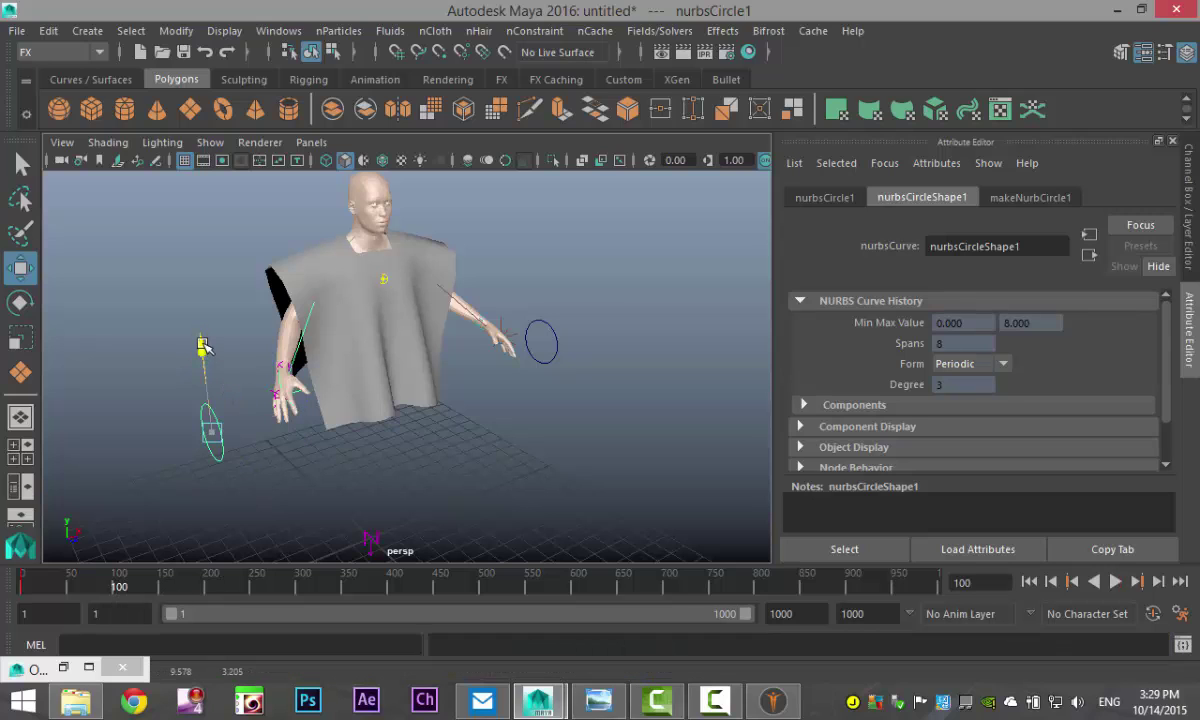
Raise the right arm's circle control, move it forward in front of the body and key it at frame 100
drag(203, 345, 201, 233)
alt+drag(236, 394, 330, 420)
drag(470, 478, 516, 489)
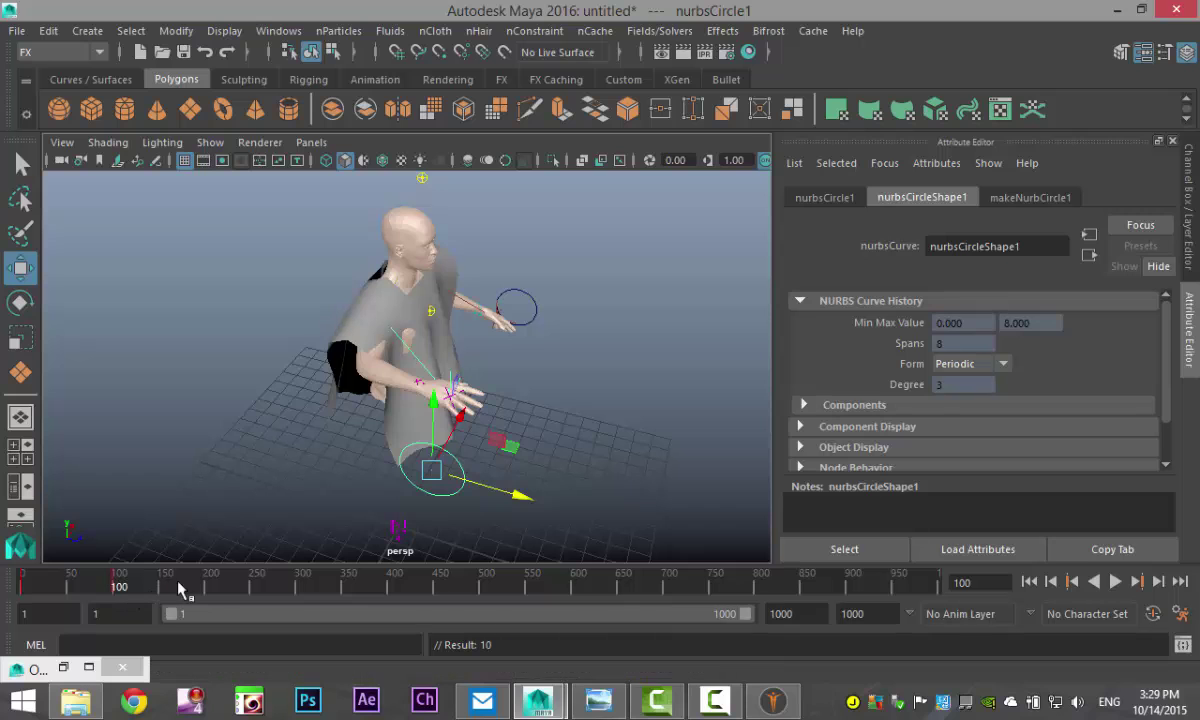
Play the simulation from frame 1, inspect the cloth around the rising right arm from several angles, and return to frame 1
drag(115, 583, 12, 580)
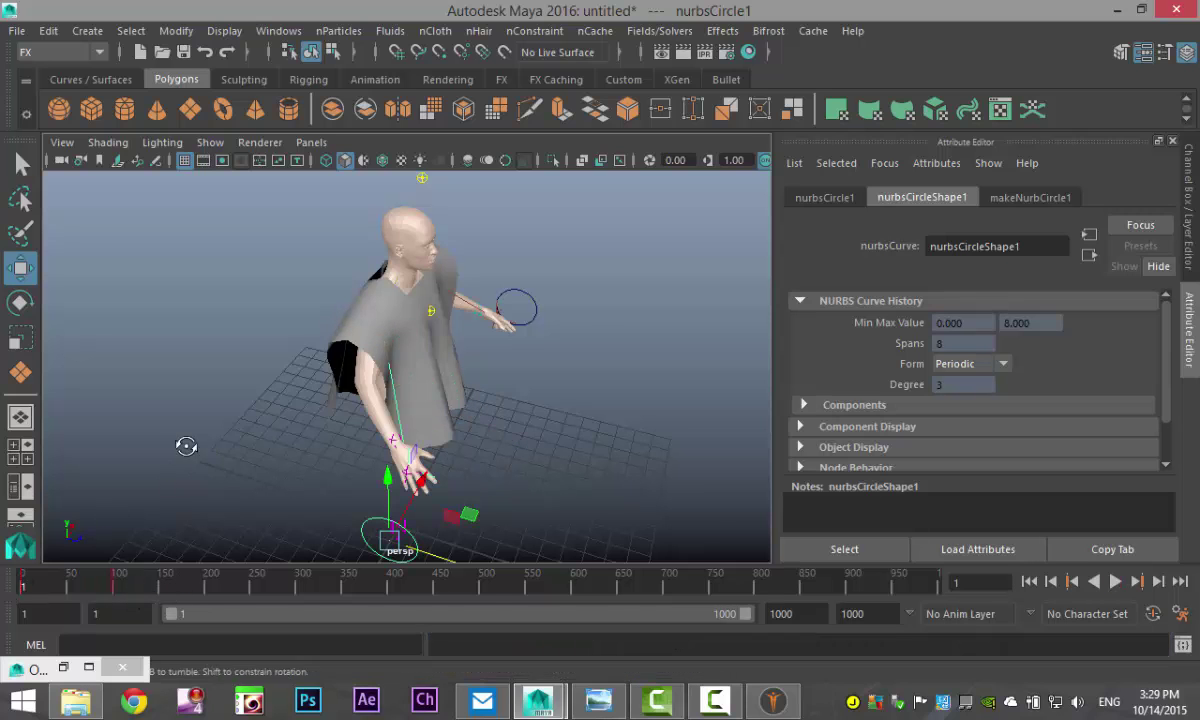
alt+drag(185, 445, 300, 471)
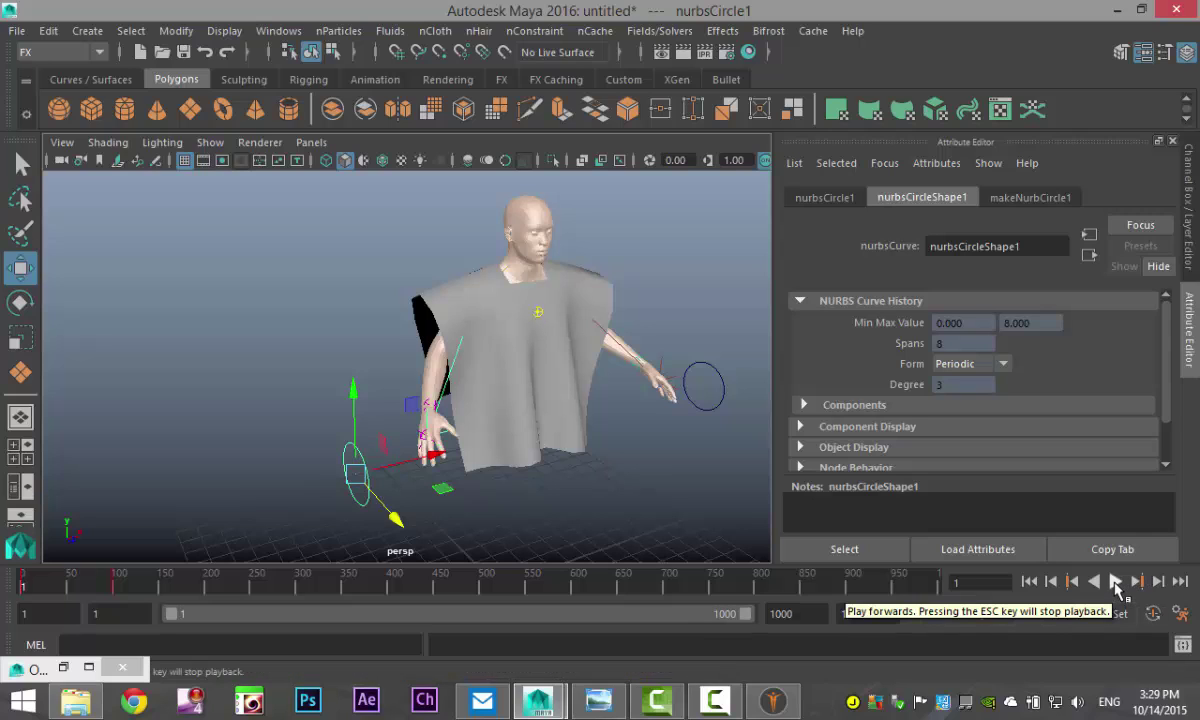
click(1115, 583)
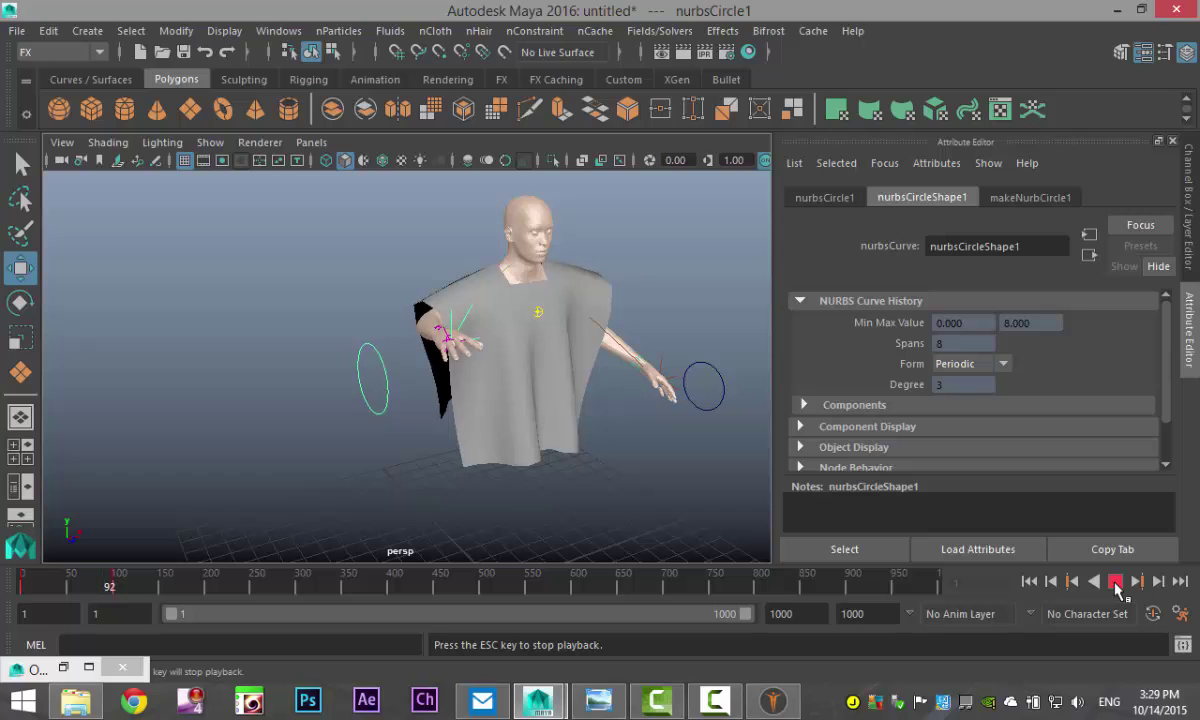
scroll(540, 478, up, 3)
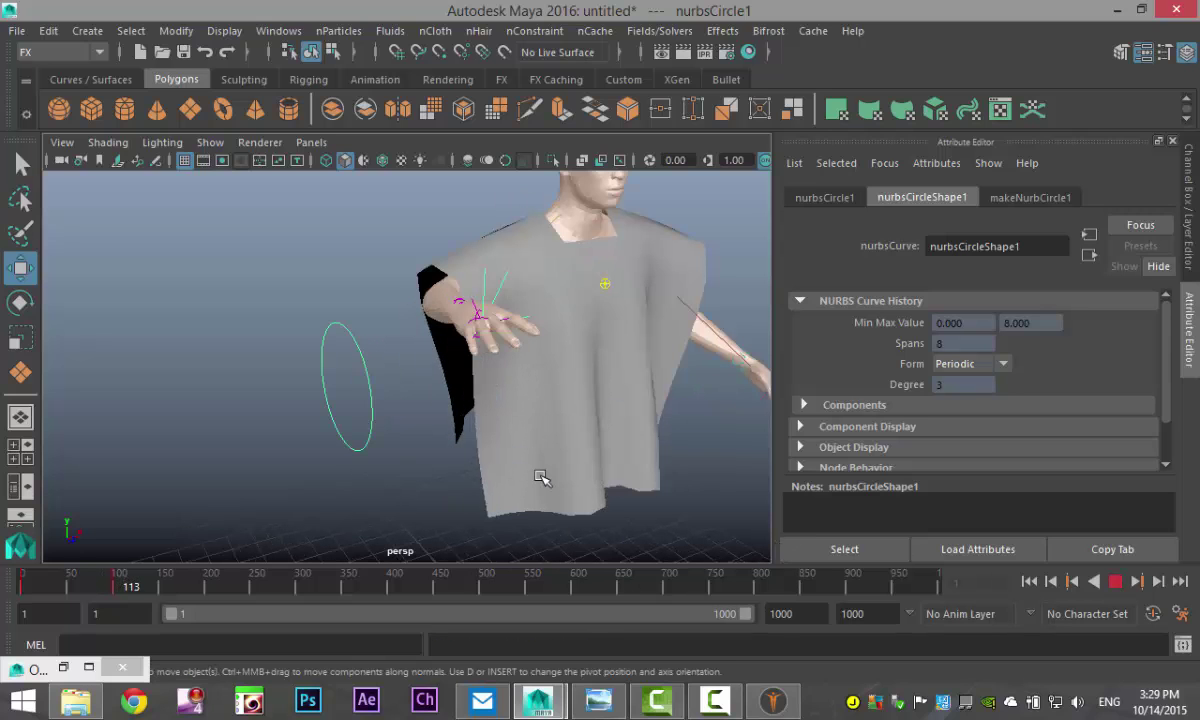
alt+drag(539, 476, 594, 523)
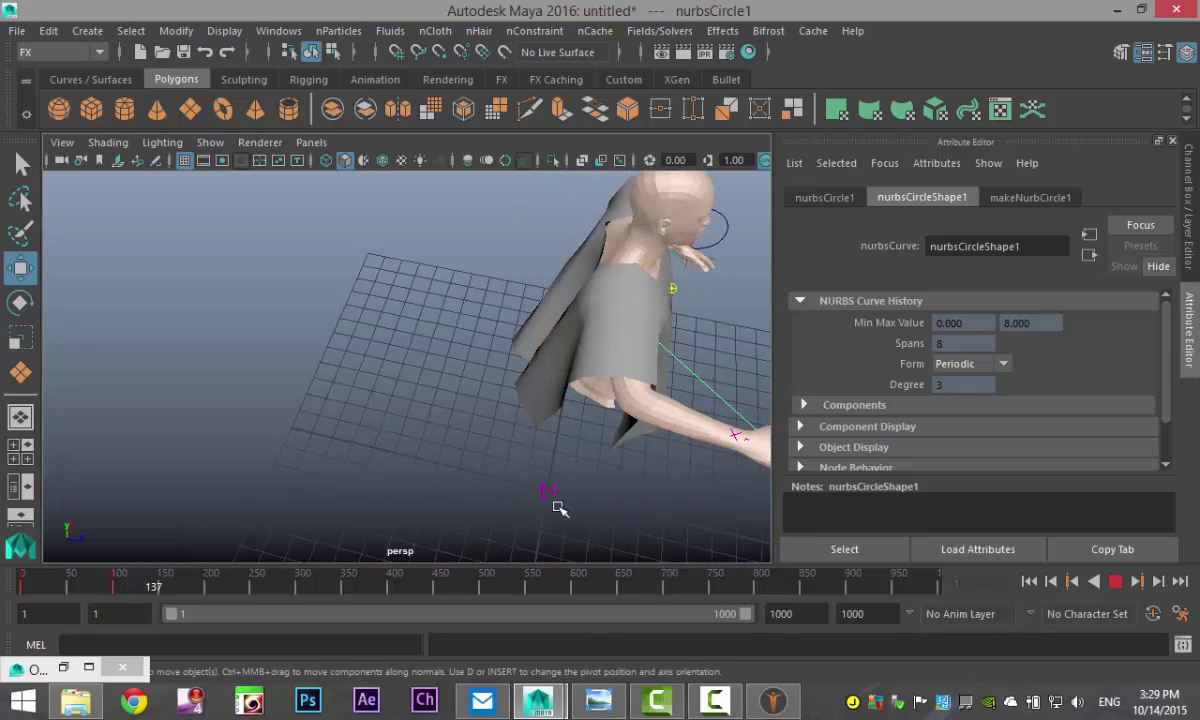
alt+middle_drag(538, 506, 431, 498)
alt+drag(431, 498, 405, 452)
scroll(403, 451, up, 3)
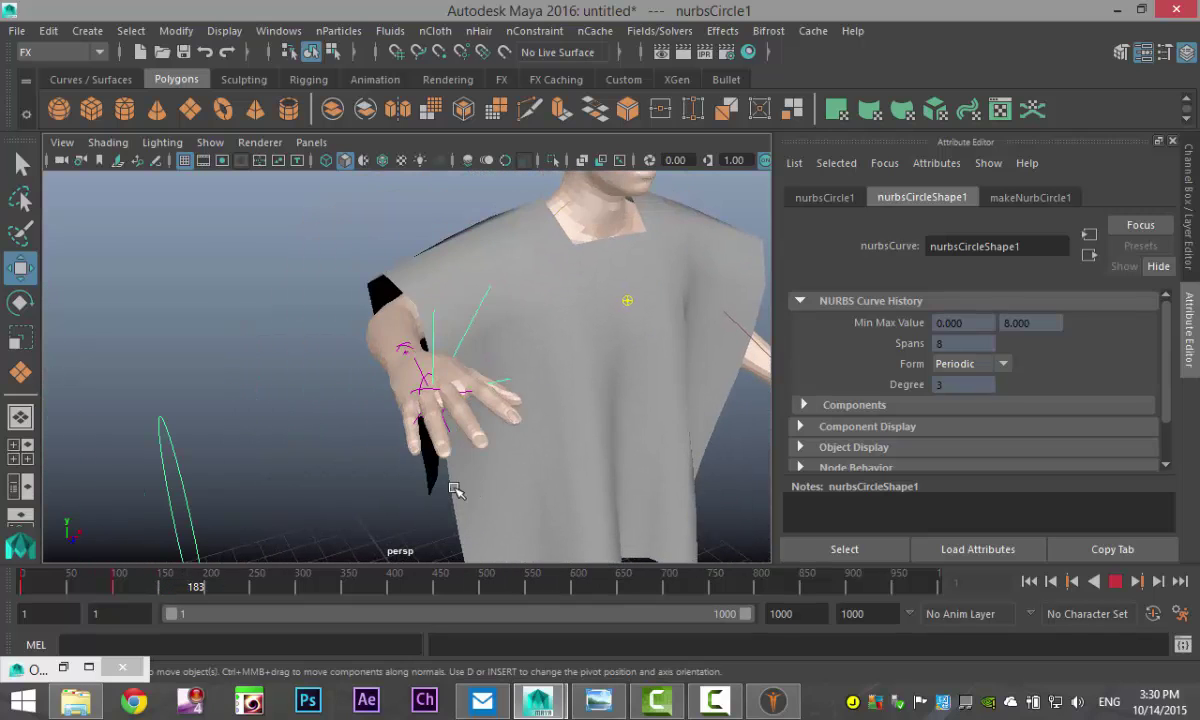
scroll(457, 487, down, 3)
scroll(460, 485, down, 2)
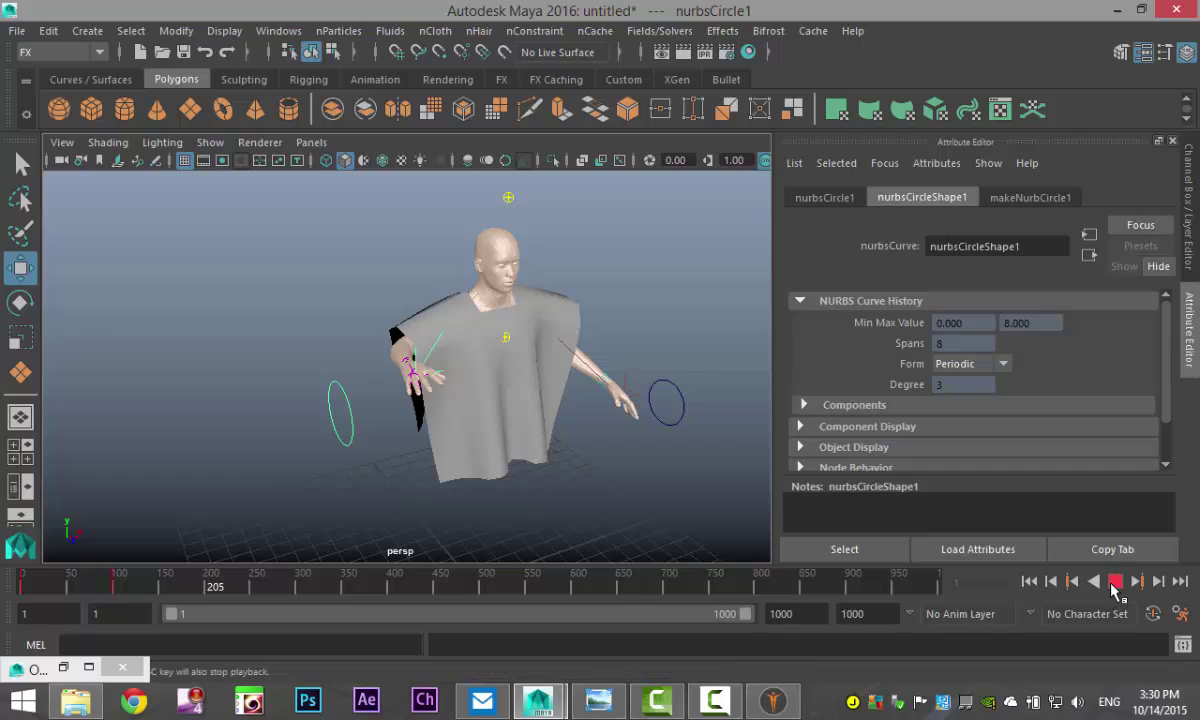
click(1114, 582)
click(1028, 584)
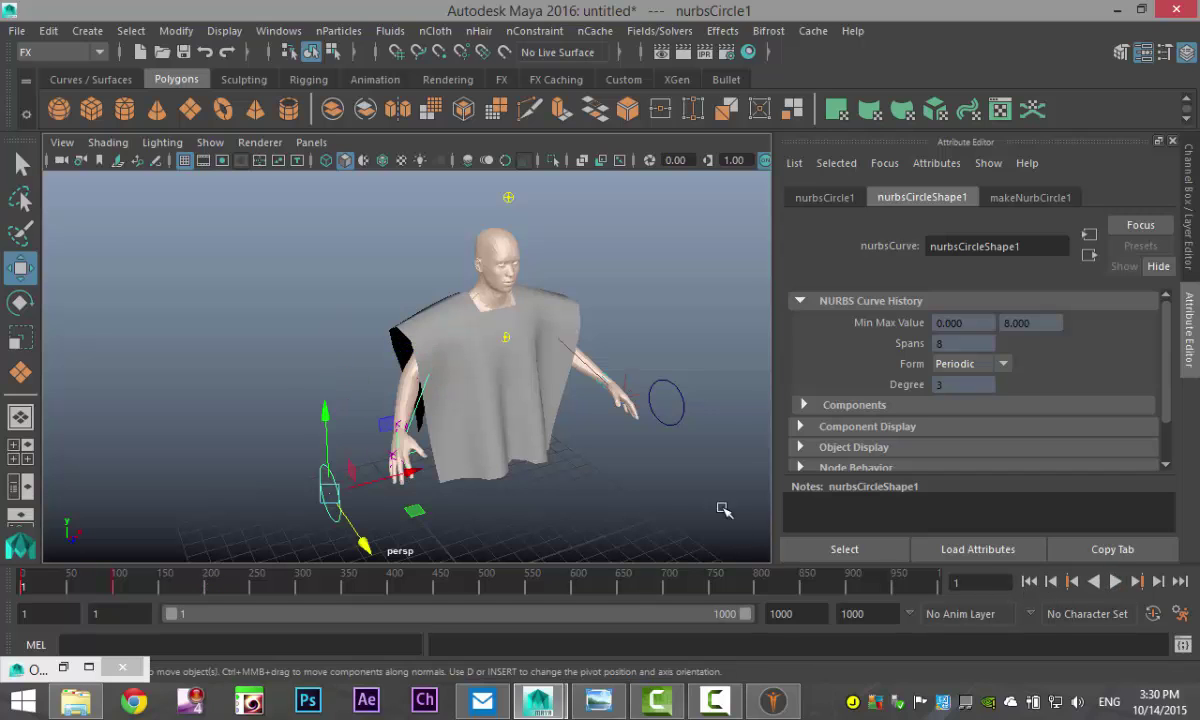
Key the circle control of the character's left arm at frame 1
alt+drag(723, 509, 508, 449)
click(507, 449)
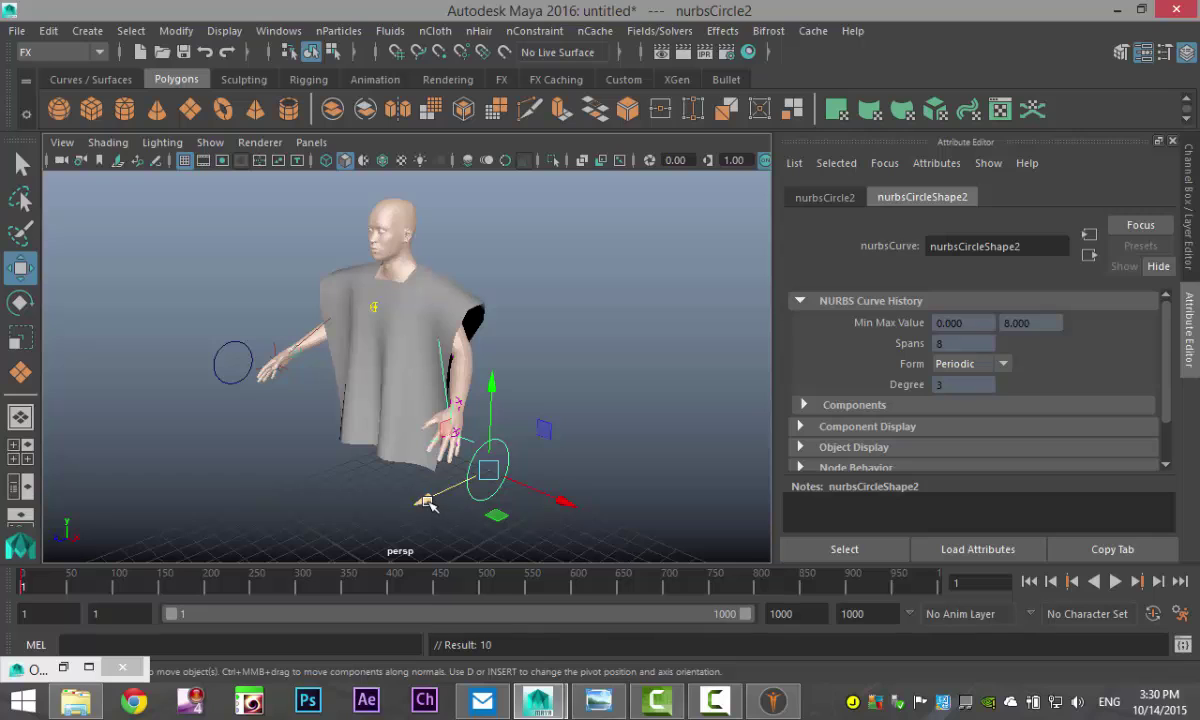
drag(427, 503, 384, 509)
drag(459, 400, 438, 222)
alt+drag(352, 408, 378, 412)
Raise the left arm's circle control at frame 100, move it outward from the body and key it there
drag(24, 591, 113, 597)
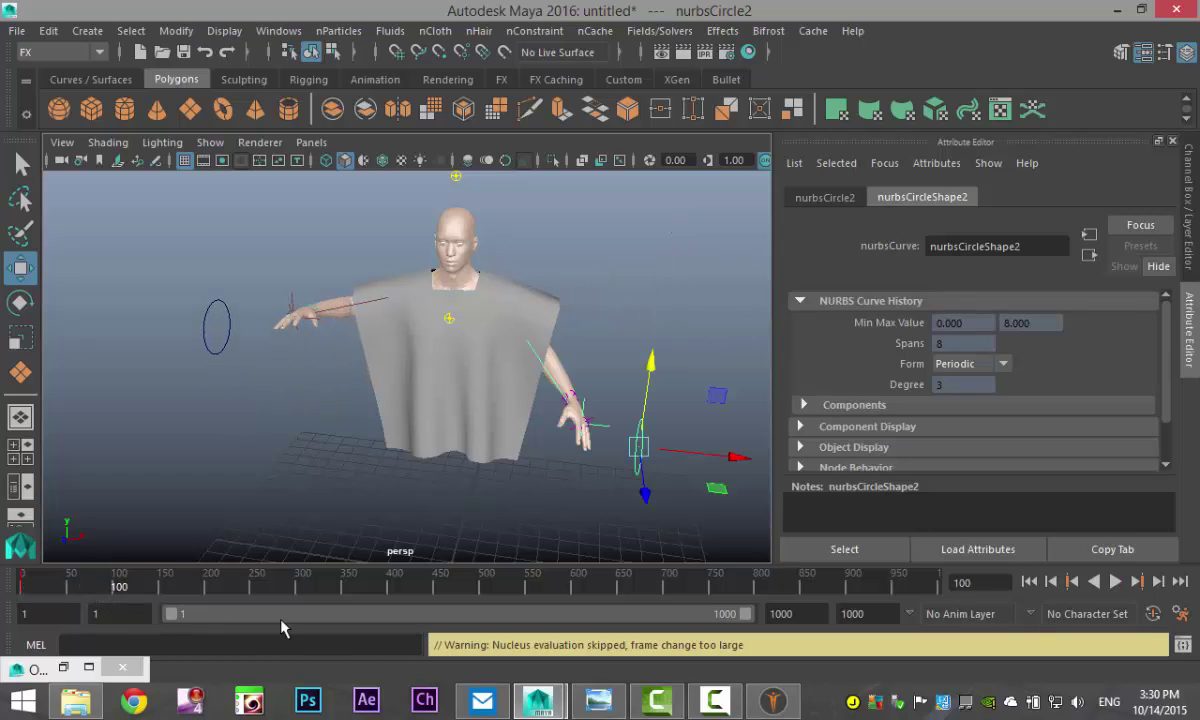
alt+drag(440, 505, 475, 484)
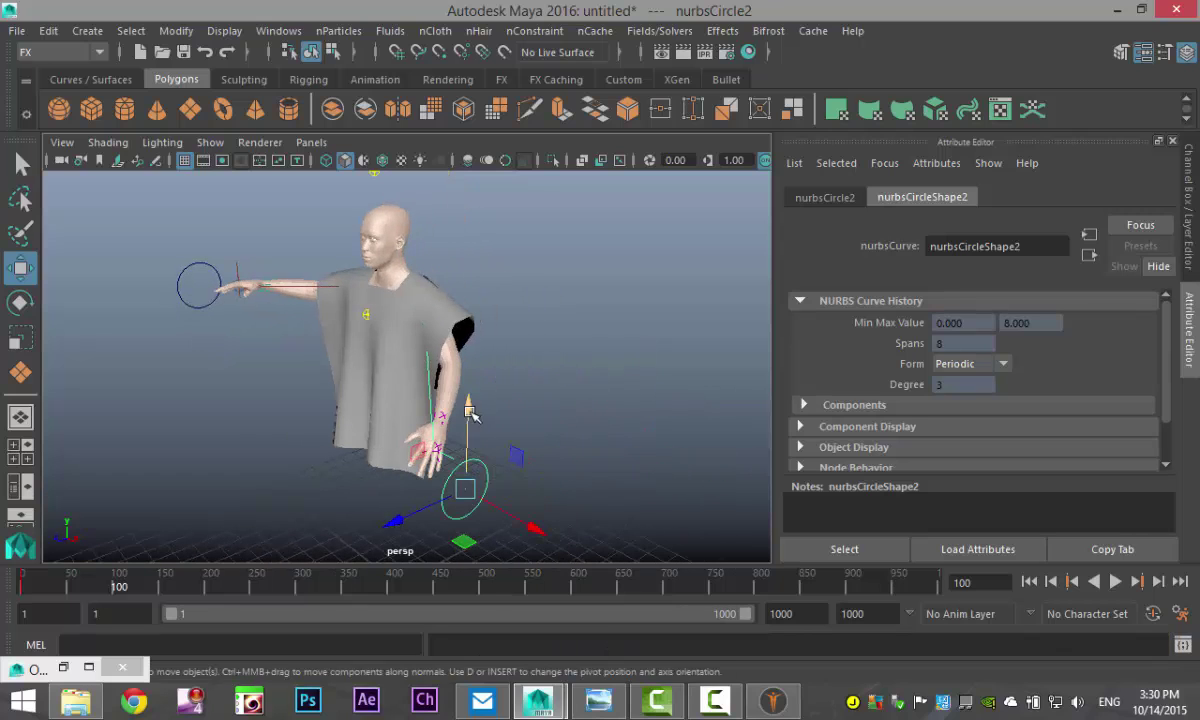
drag(470, 410, 472, 230)
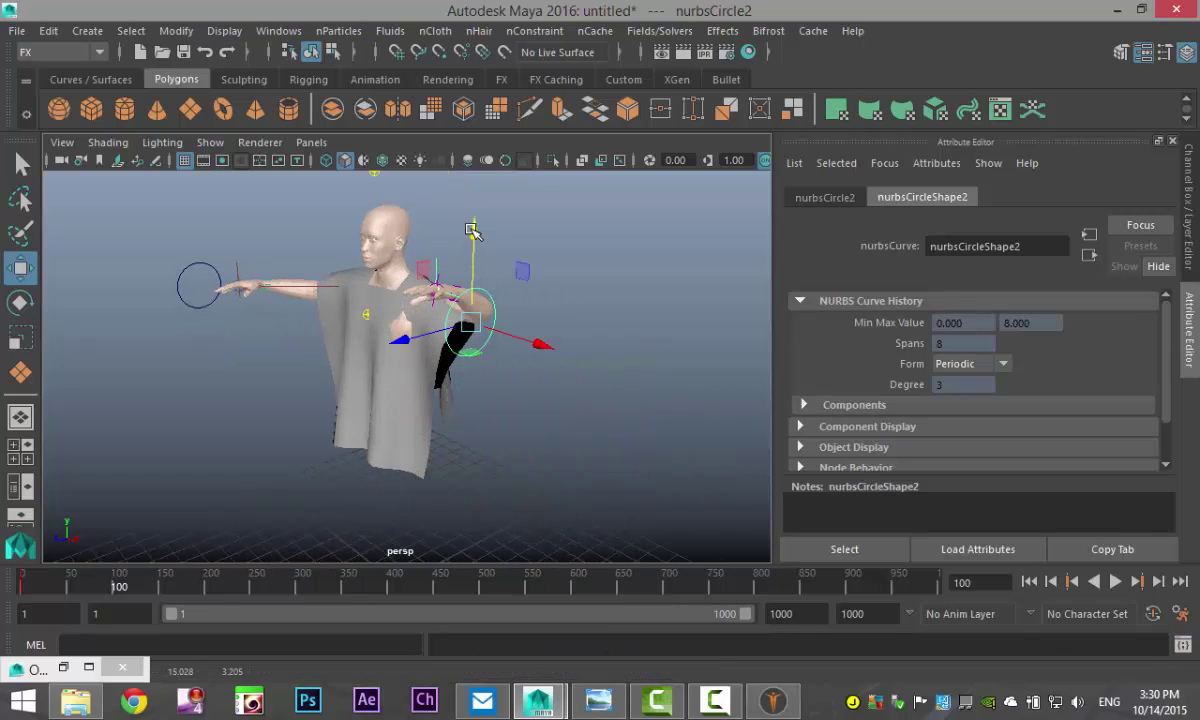
alt+drag(385, 383, 497, 418)
drag(626, 382, 650, 392)
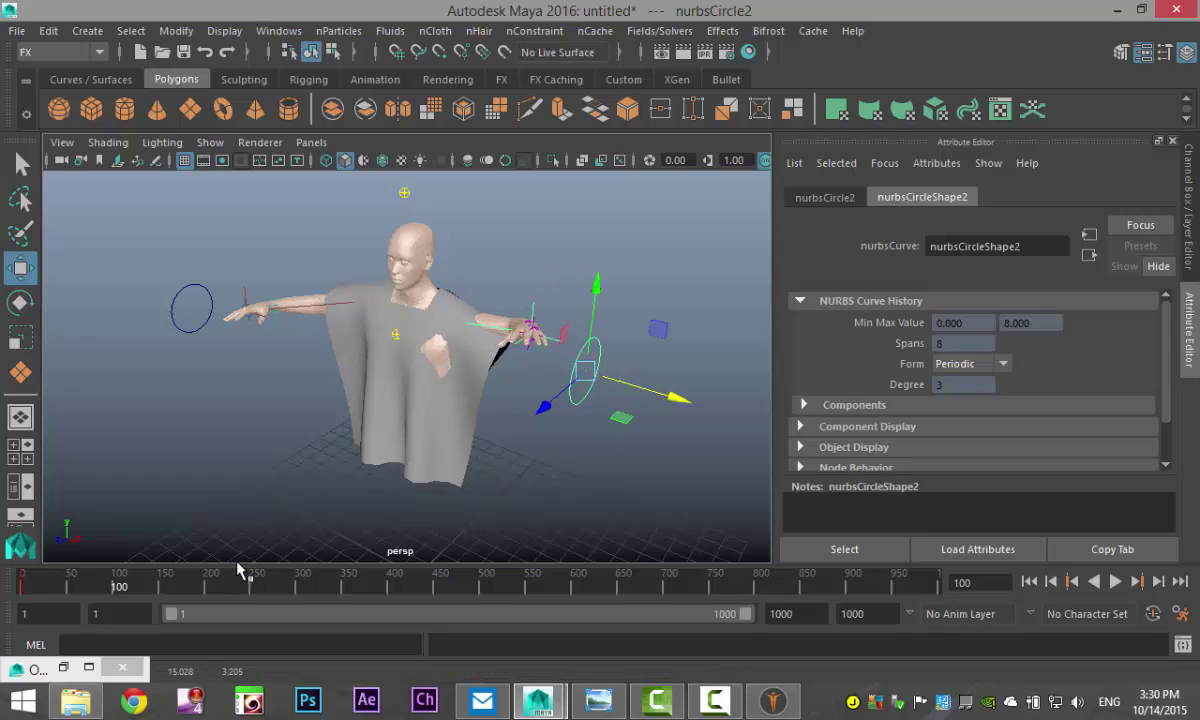
Play the simulation from frame 1 to check how the cloth reacts to both arms rising, and return to frame 1
click(1029, 582)
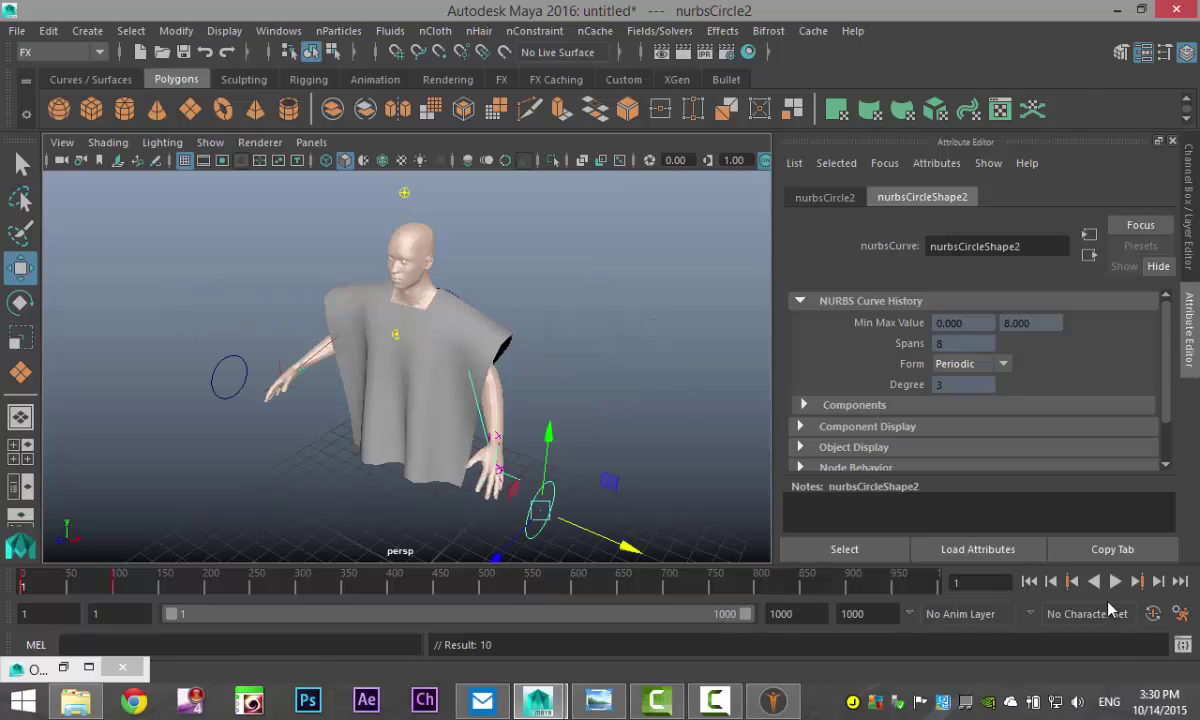
click(1115, 582)
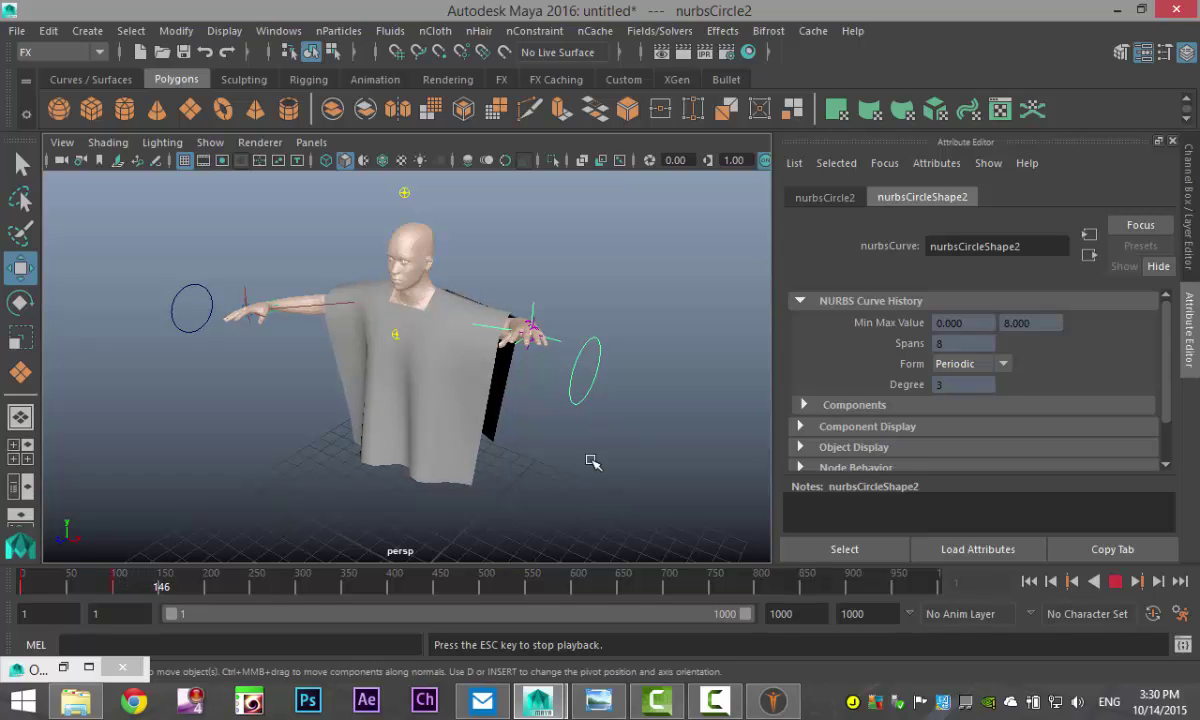
click(1115, 582)
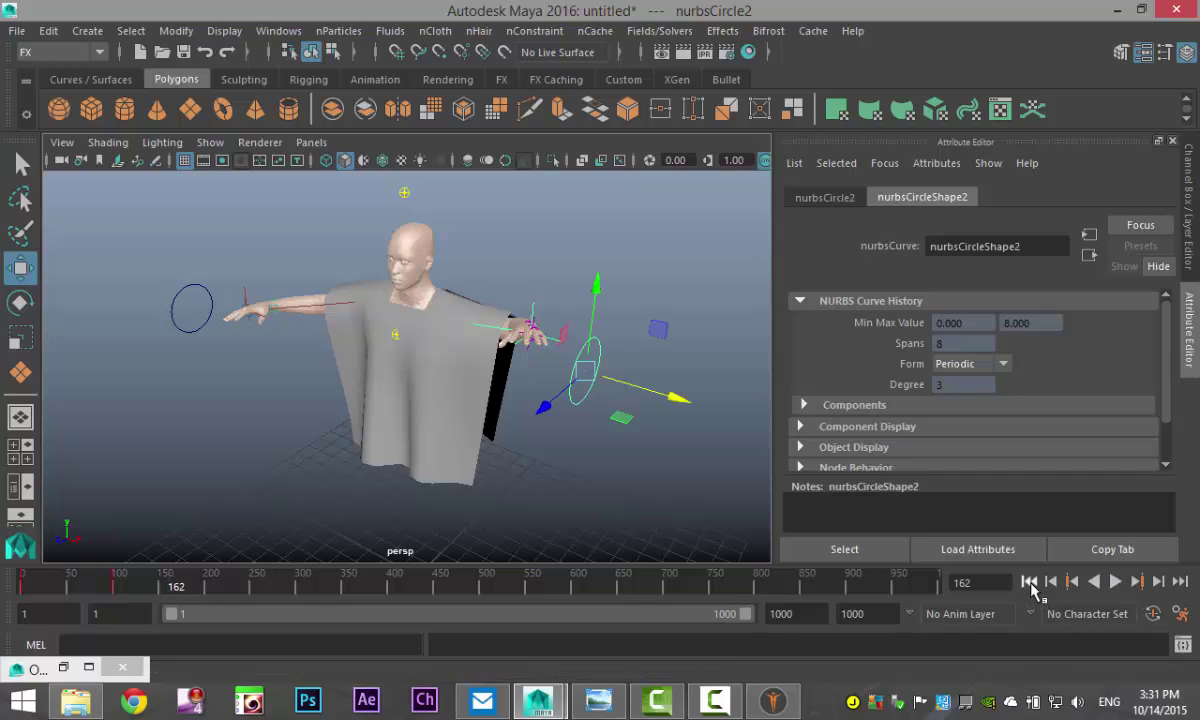
click(1029, 582)
Delete the cloth garment from the character
alt+drag(600, 508, 534, 473)
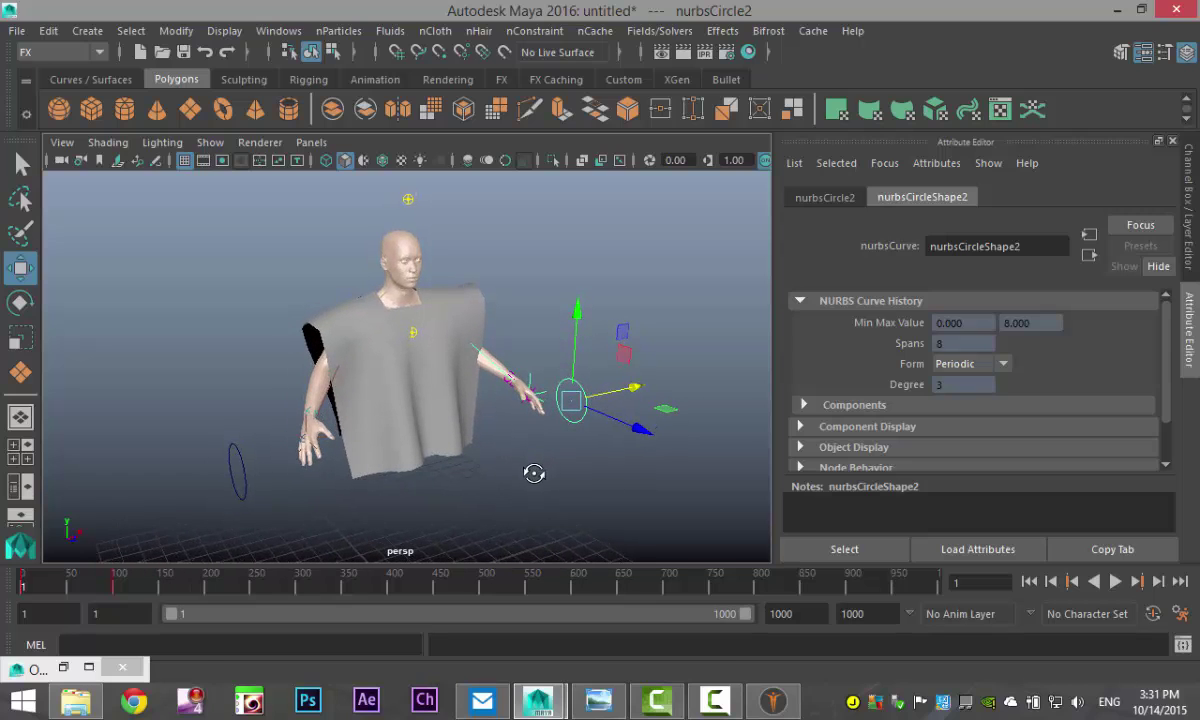
click(453, 441)
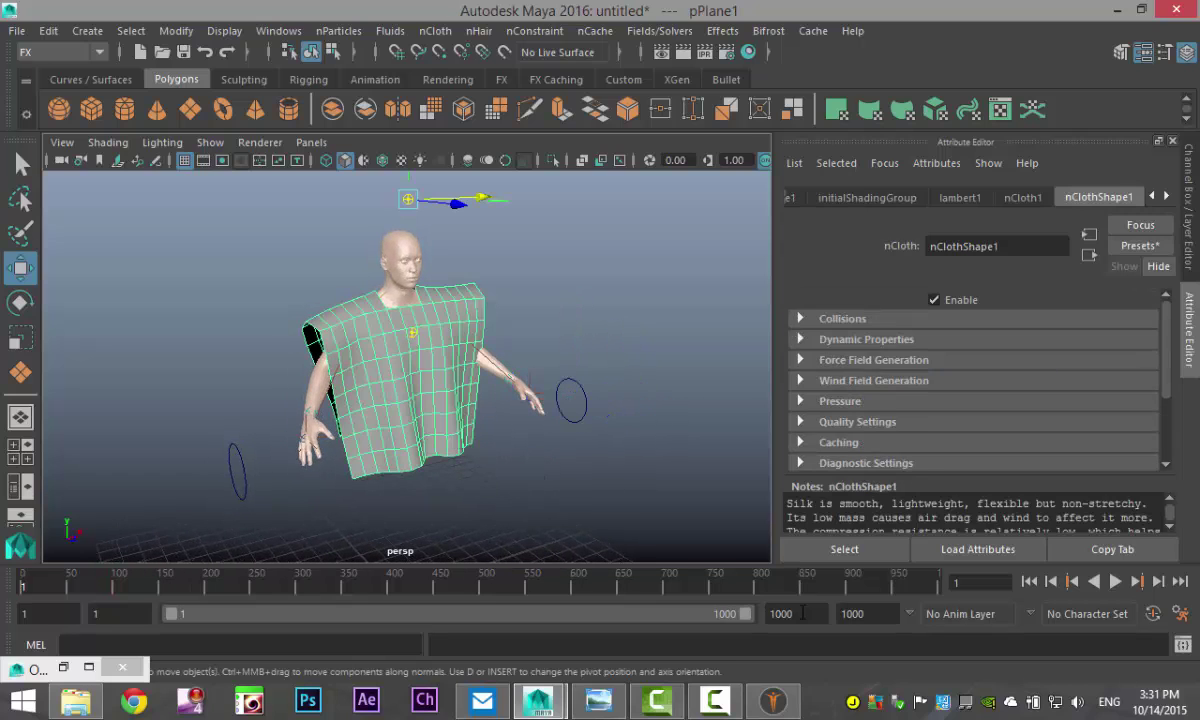
key(Delete)
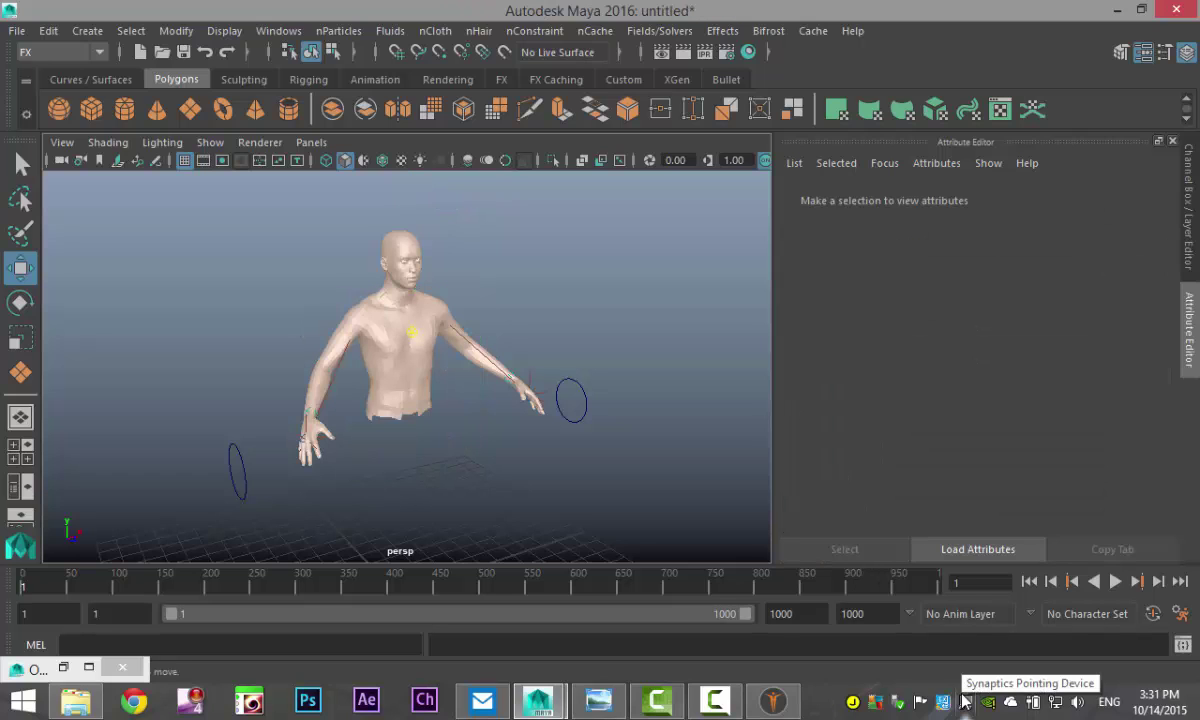
Delete the leftover nucleus1 solver and nRigid1 collider from the scene, and minimize the Outliner
click(262, 32)
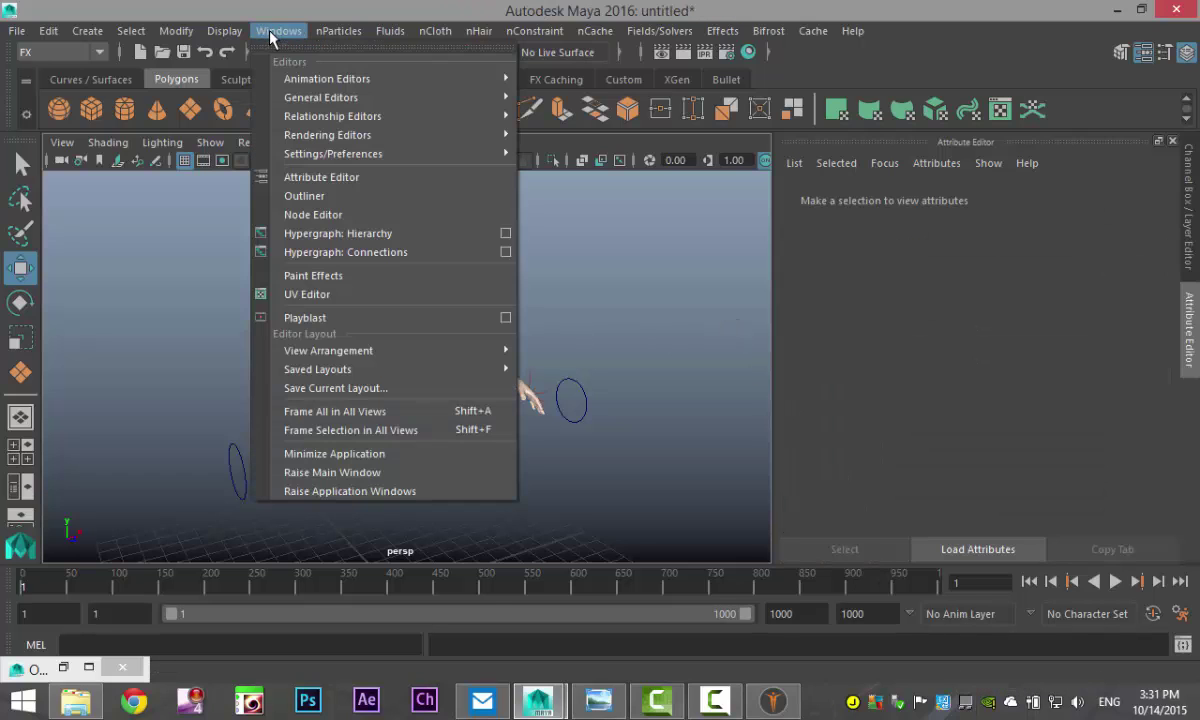
click(321, 195)
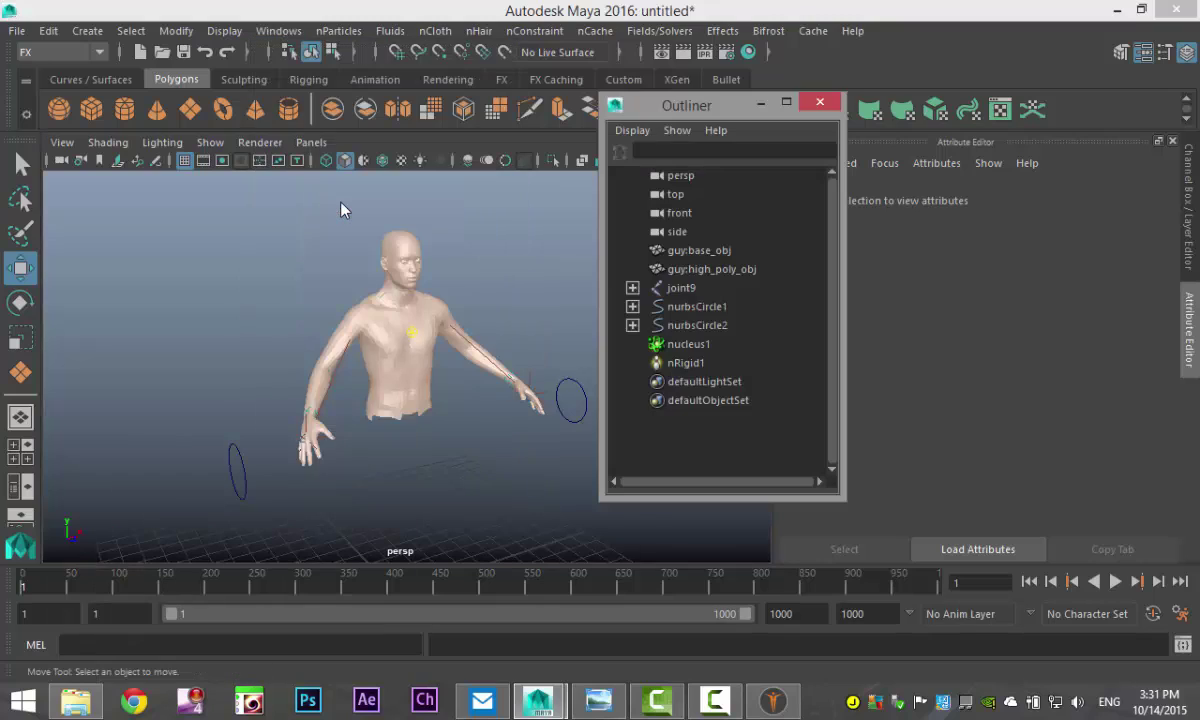
click(688, 344)
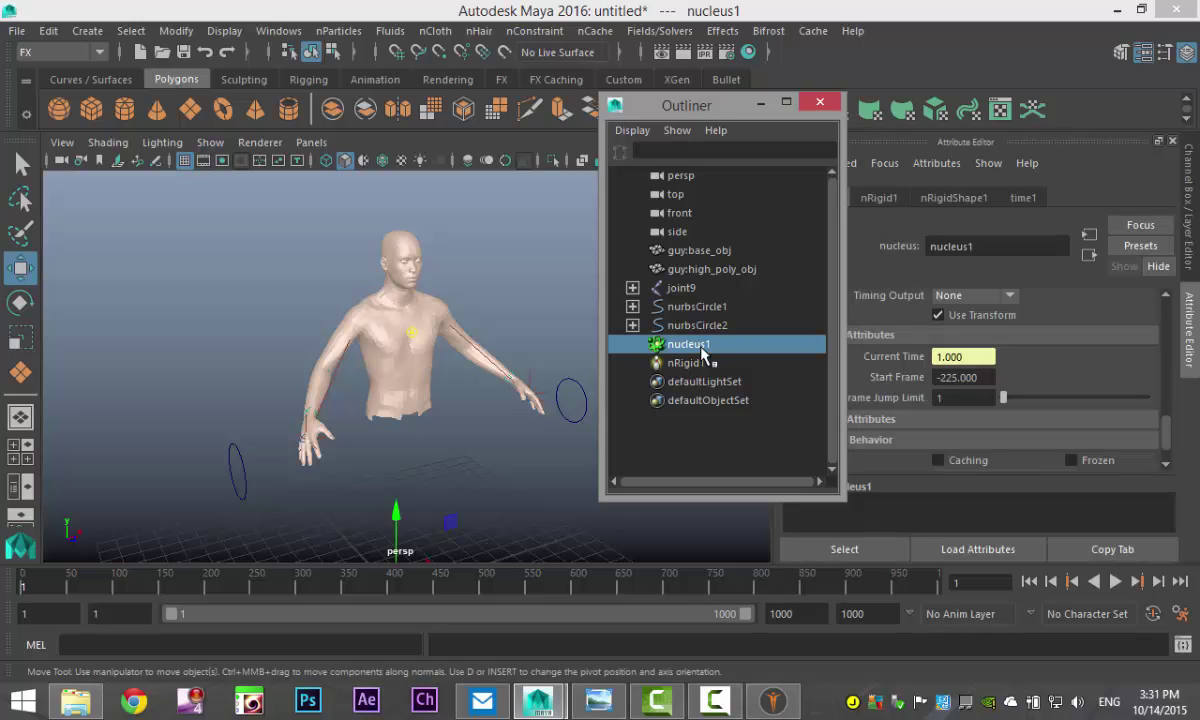
key(Delete)
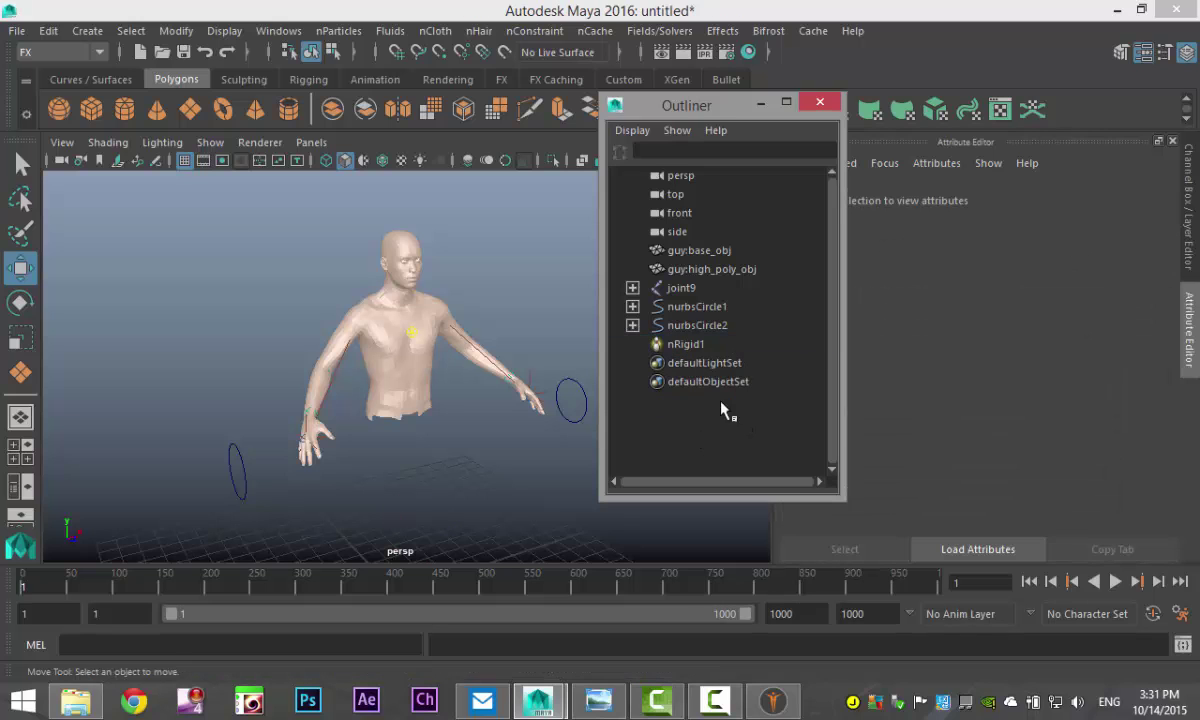
click(695, 346)
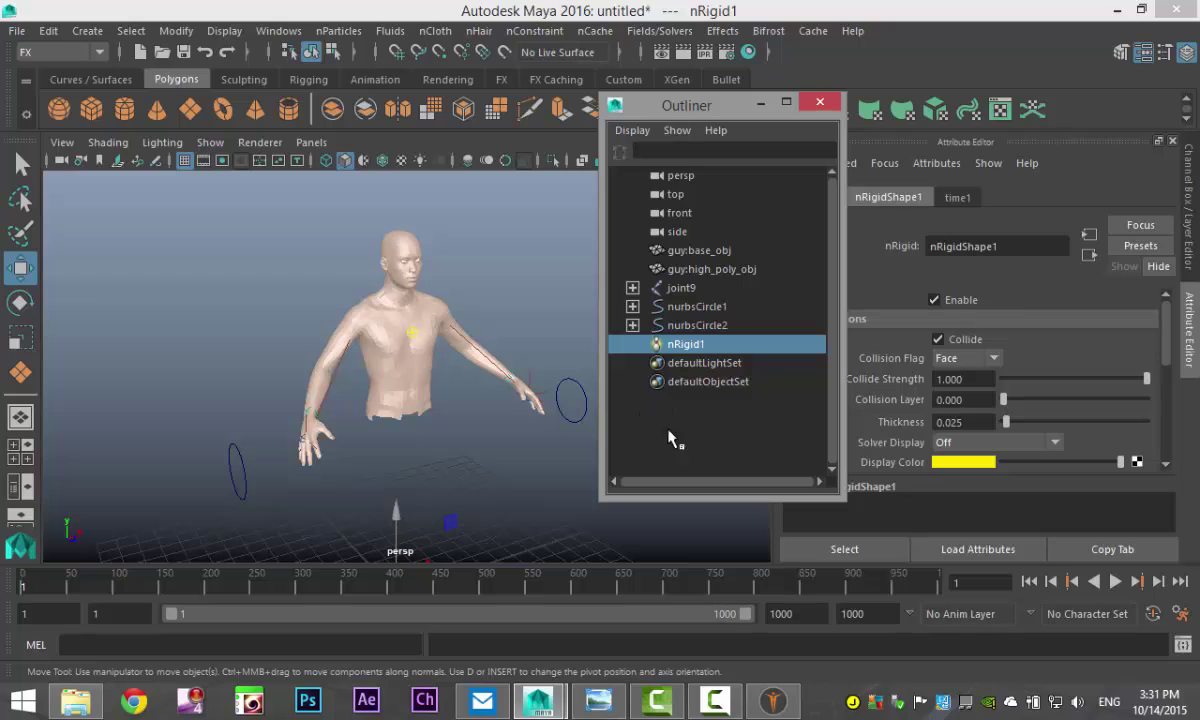
scroll(568, 447, down, 3)
key(Delete)
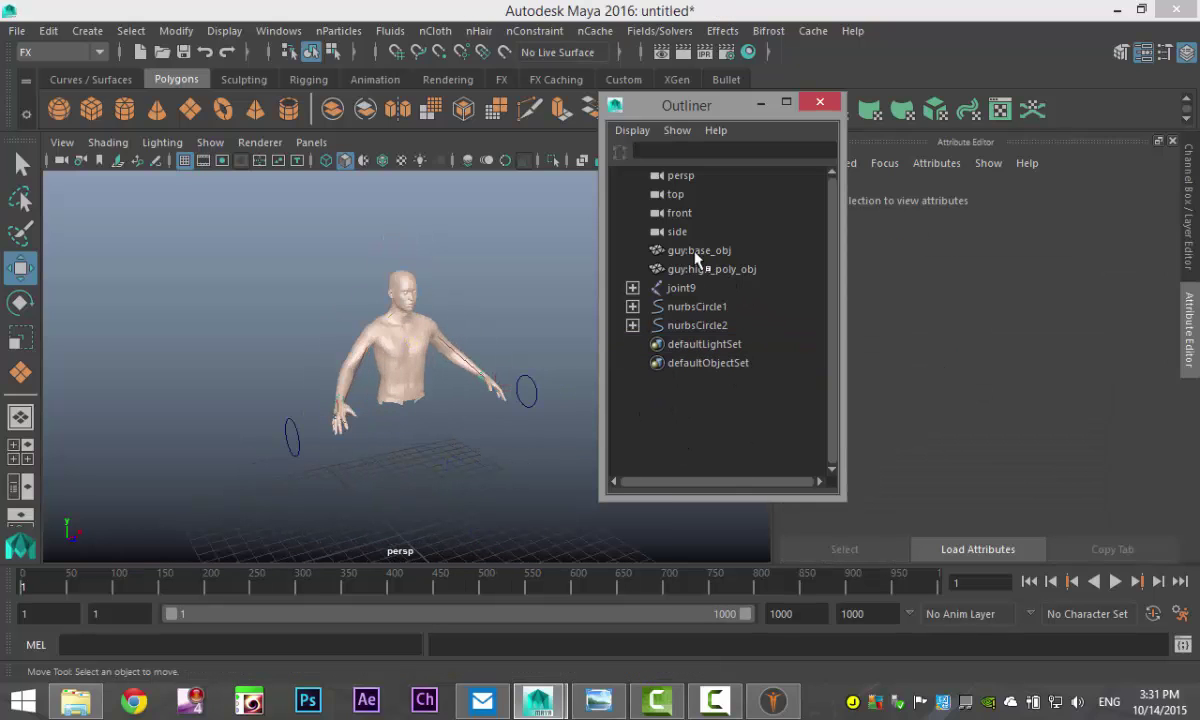
click(760, 103)
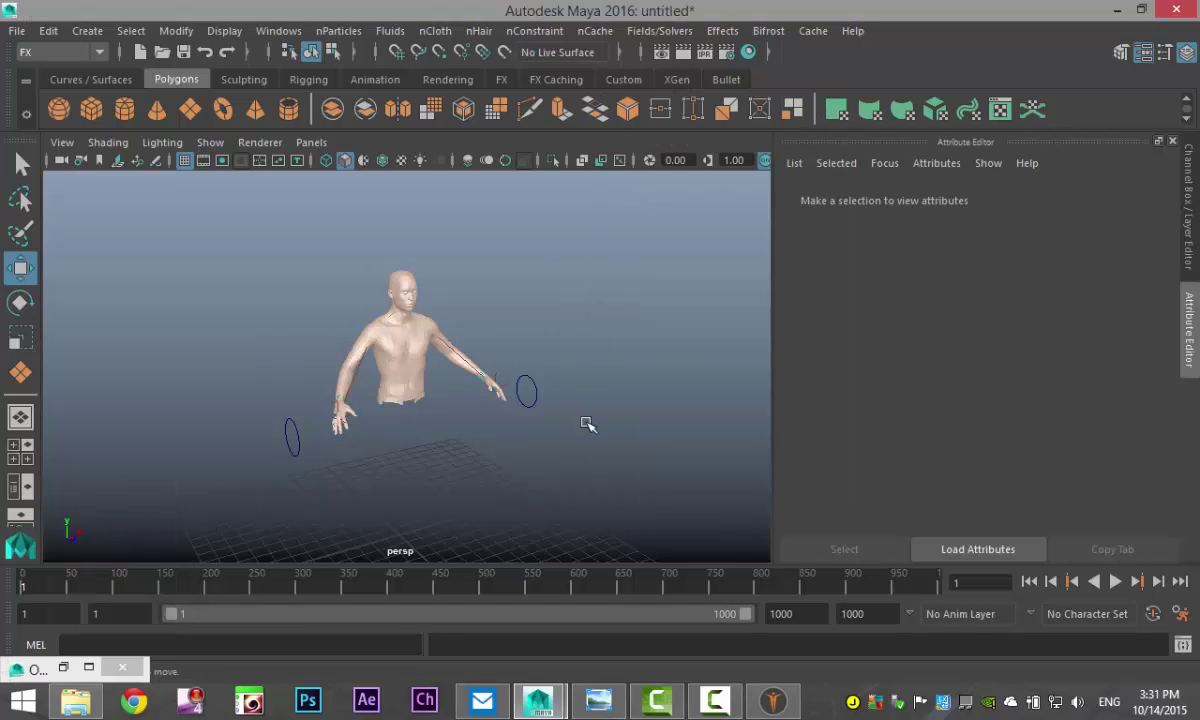
Create a NURBS circle and raise it to the lower edge of the character's torso
scroll(587, 423, up, 2)
mouse_move(560, 440)
alt+mouse_down()
mouse_move(611, 378)
mouse_move(581, 359)
mouse_move(537, 470)
mouse_move(571, 447)
mouse_move(560, 437)
mouse_move(545, 453)
alt+mouse_up()
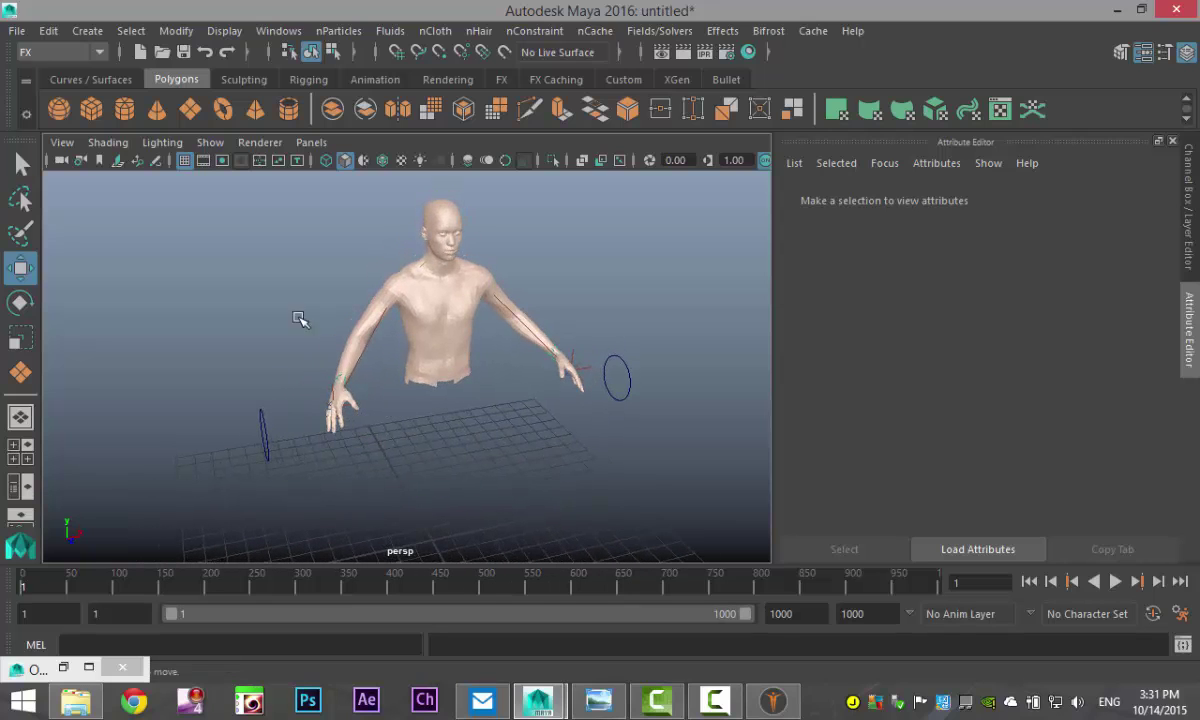
click(87, 31)
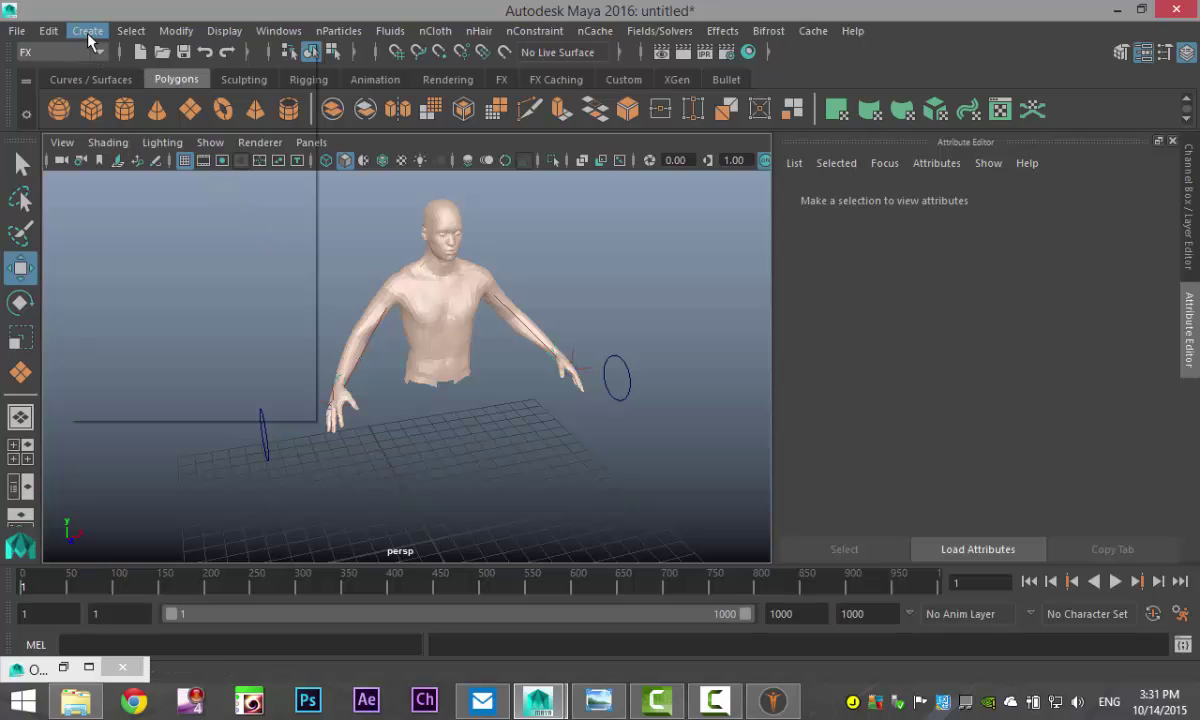
mouse_move(190, 79)
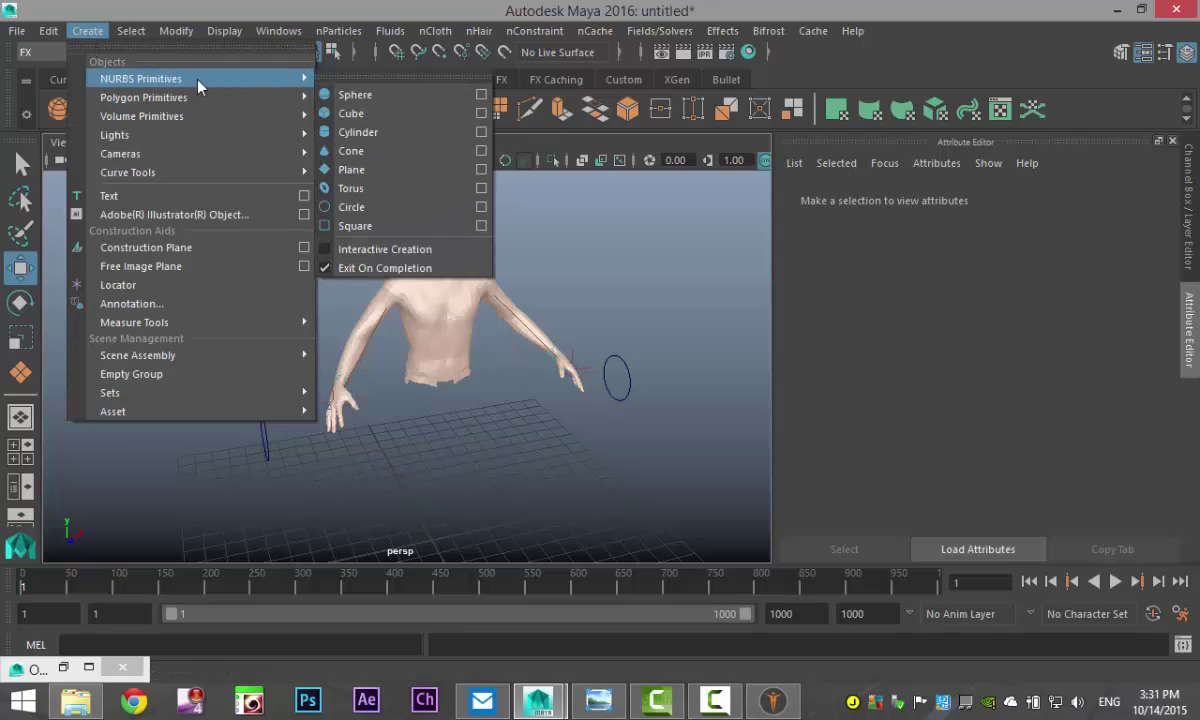
click(352, 207)
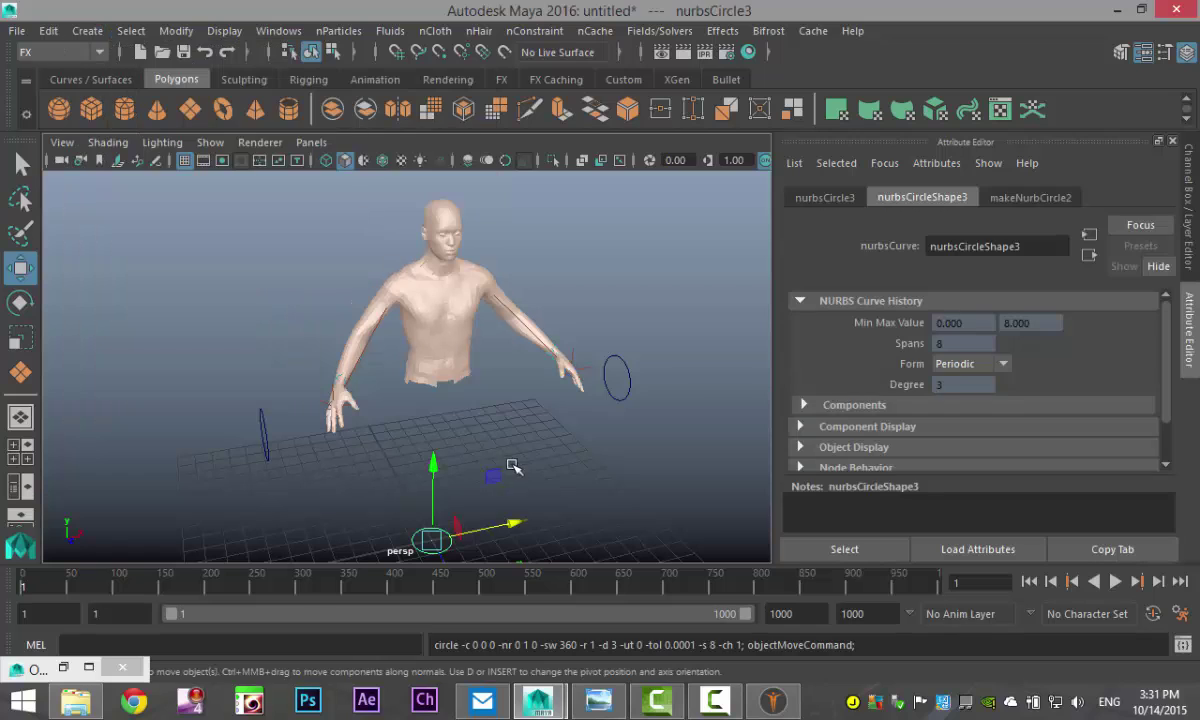
drag(434, 475, 445, 303)
Raise the NURBS circle to the waist at a height of about 10.33 and resize it uniformly to about 1.53 around the torso
key(r)
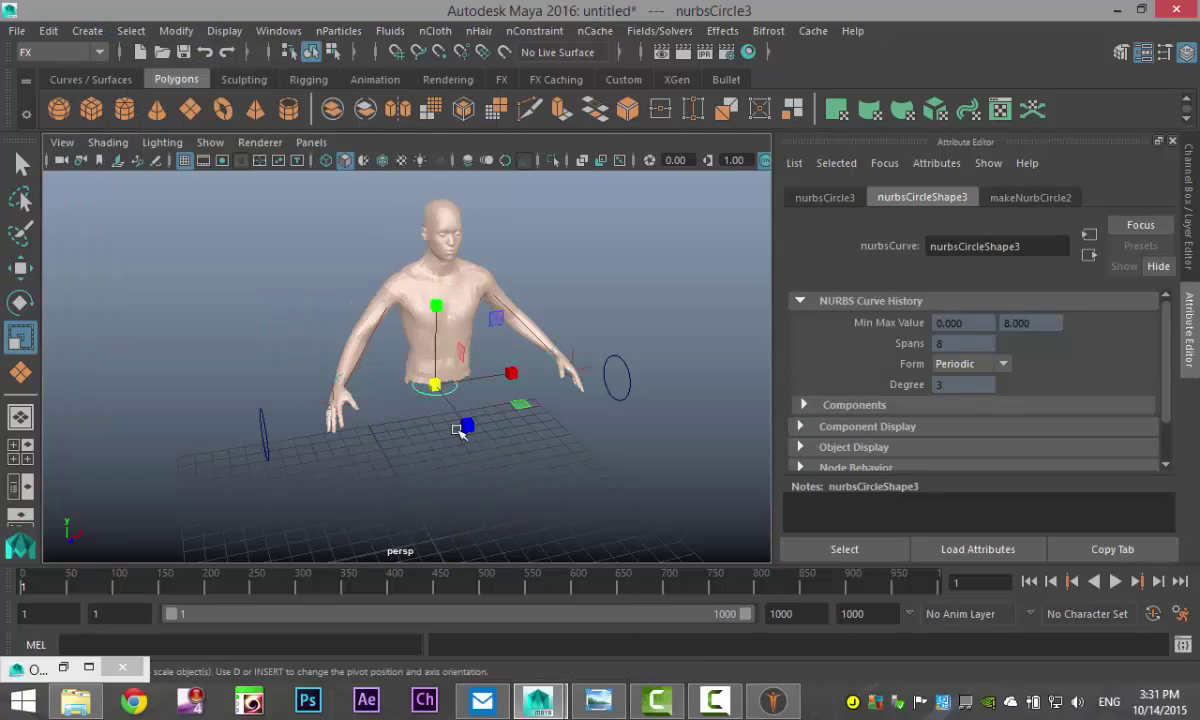
drag(436, 383, 485, 392)
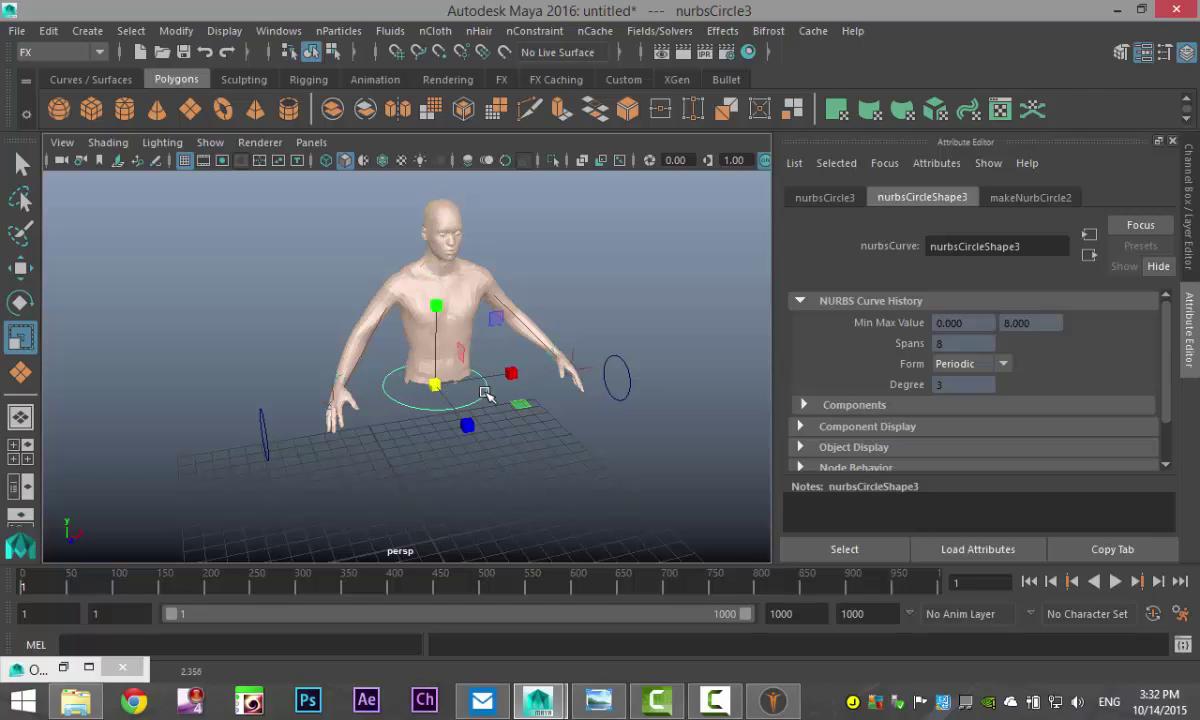
key(w)
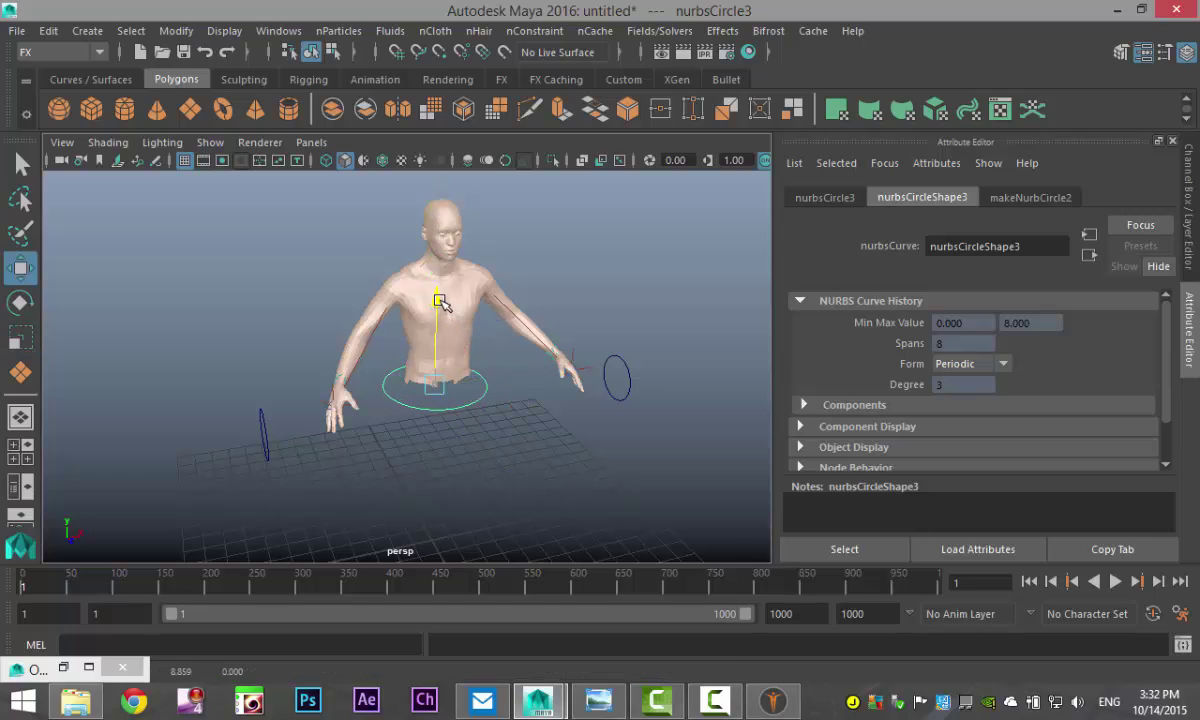
drag(438, 301, 462, 270)
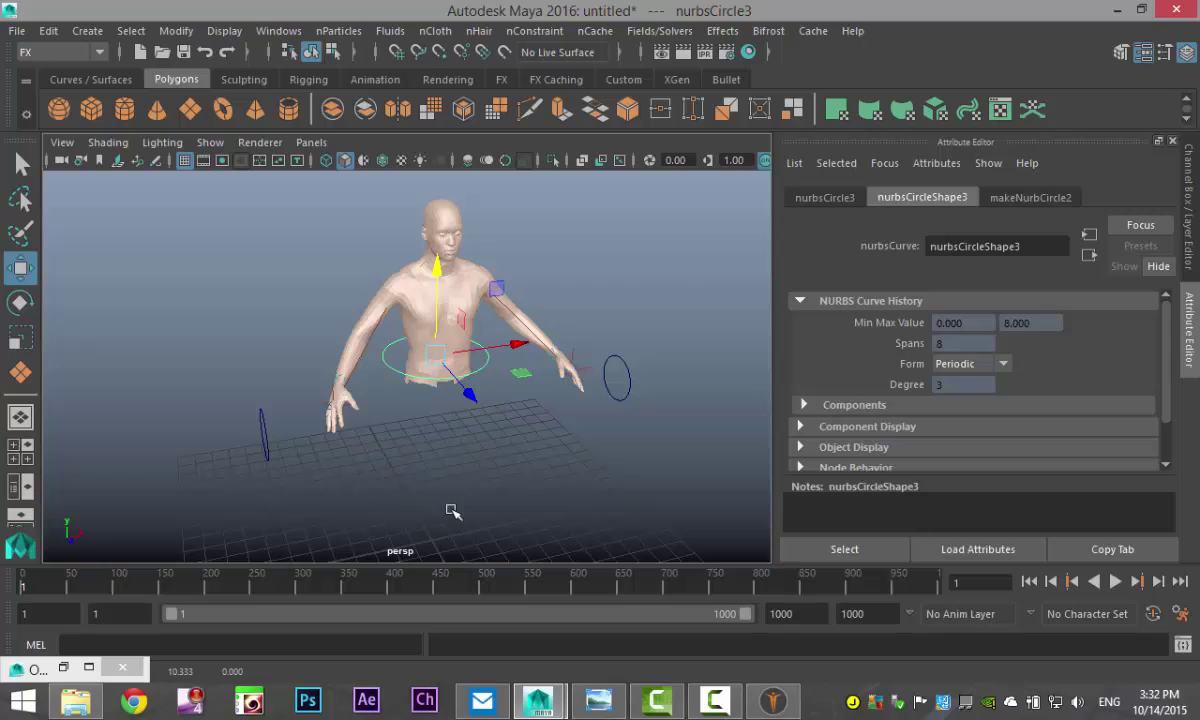
alt+right_drag(420, 476, 484, 528)
key(r)
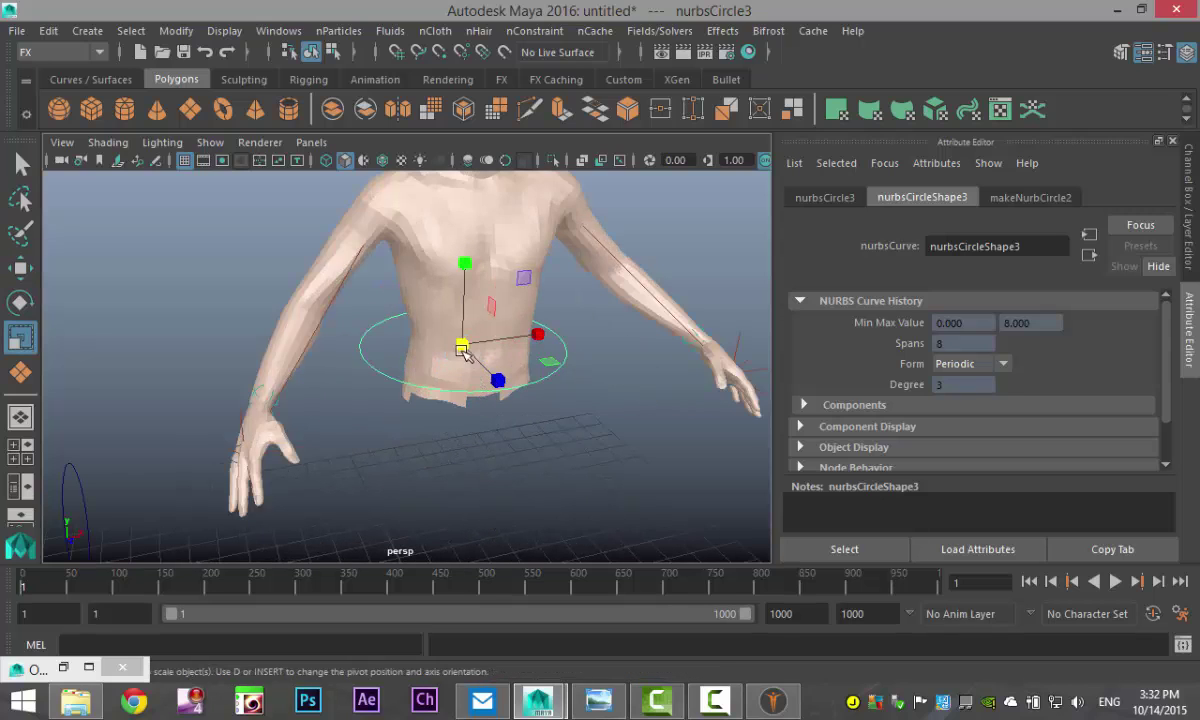
drag(462, 348, 405, 353)
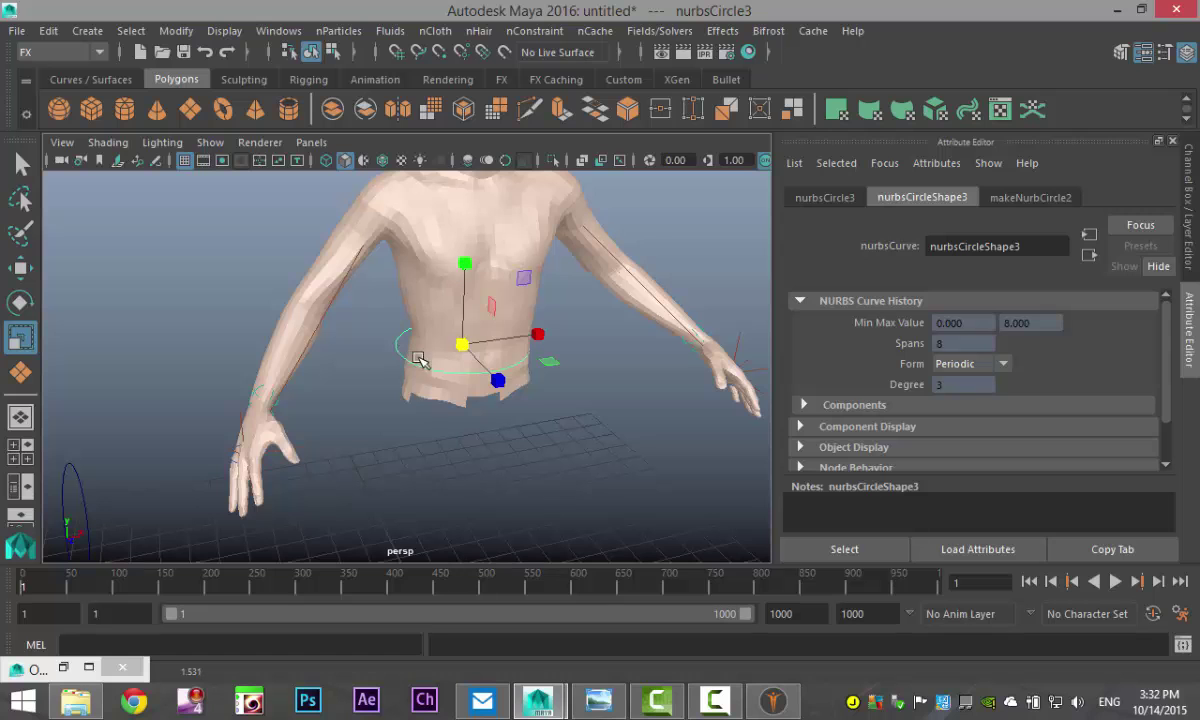
In the side view, shrink the waist circle and shift it forward to about 0.35 so it fits the torso's depth
click(15, 445)
key(space)
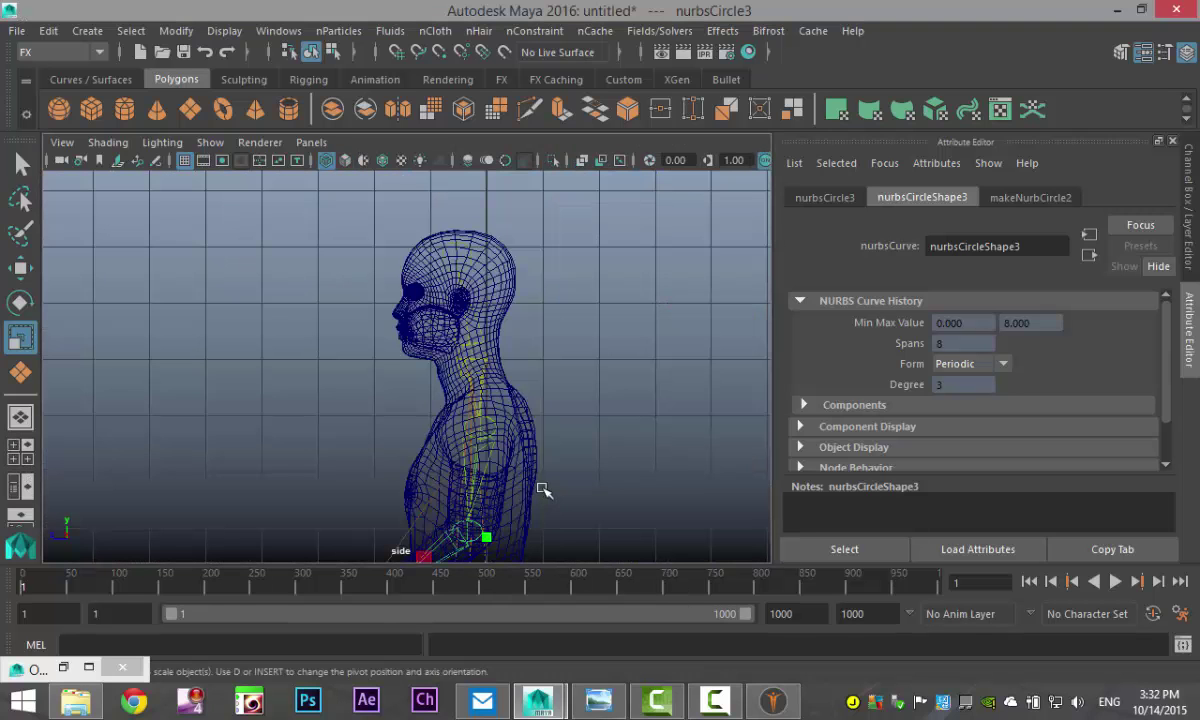
alt+middle_drag(543, 499, 567, 239)
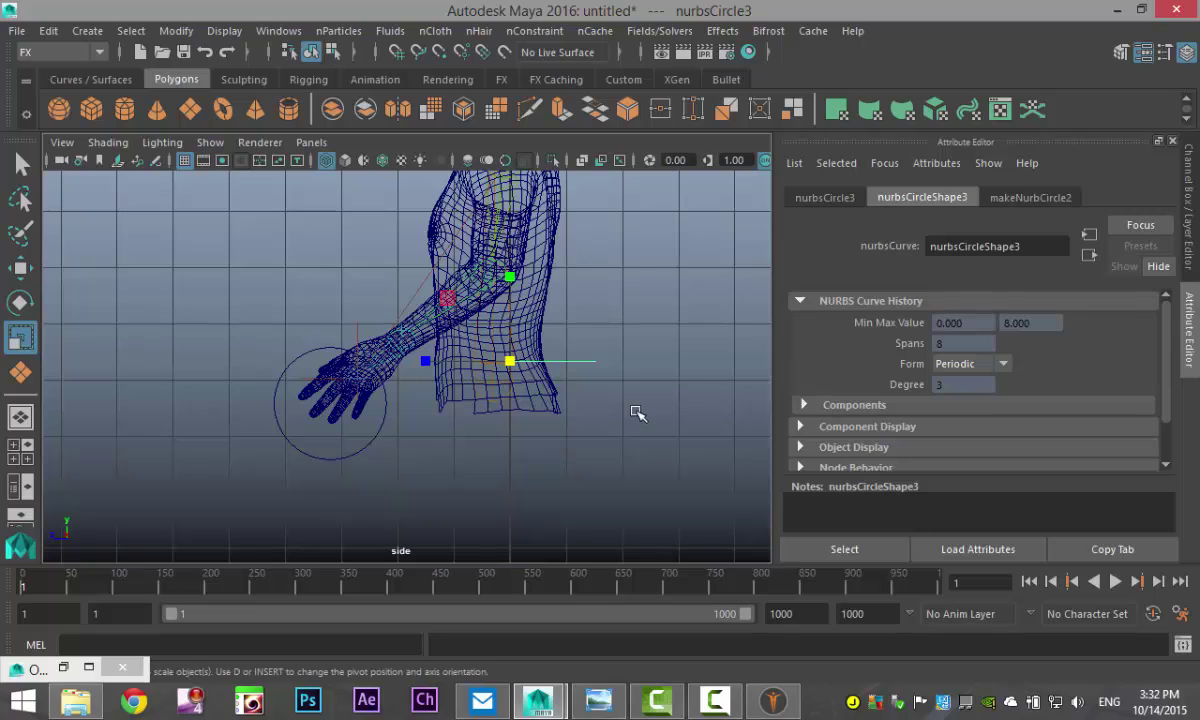
scroll(637, 412, up, 3)
alt+middle_drag(621, 415, 561, 433)
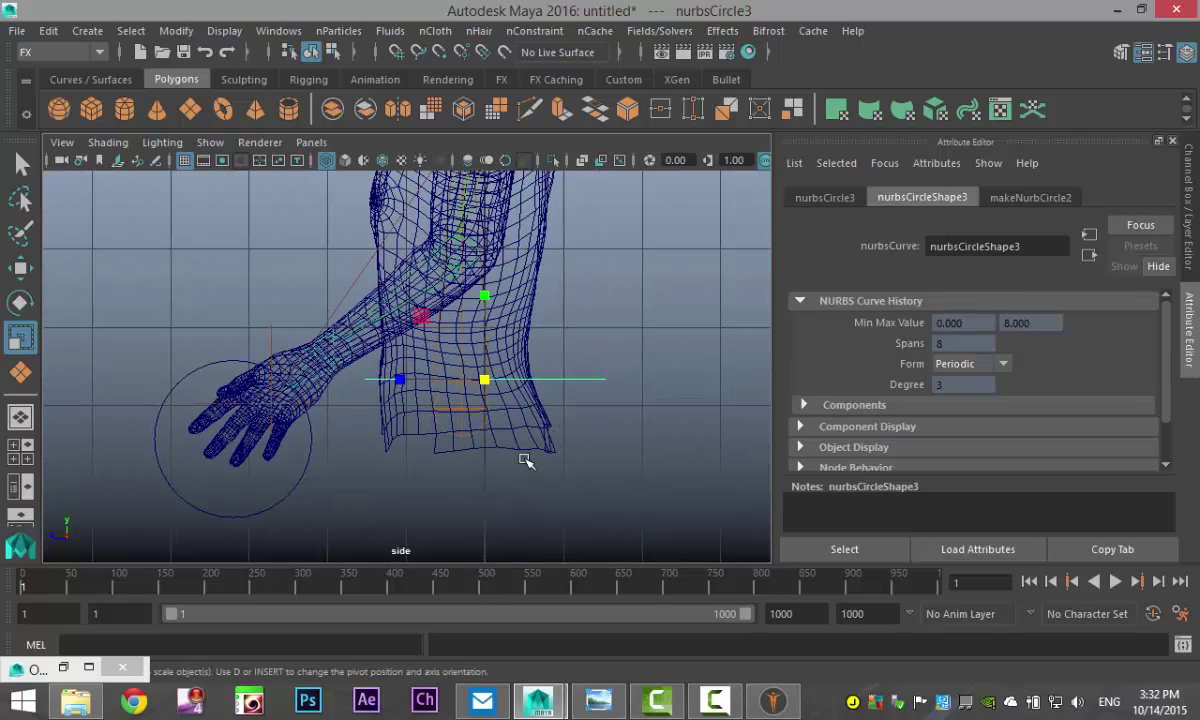
key(w)
drag(391, 383, 375, 380)
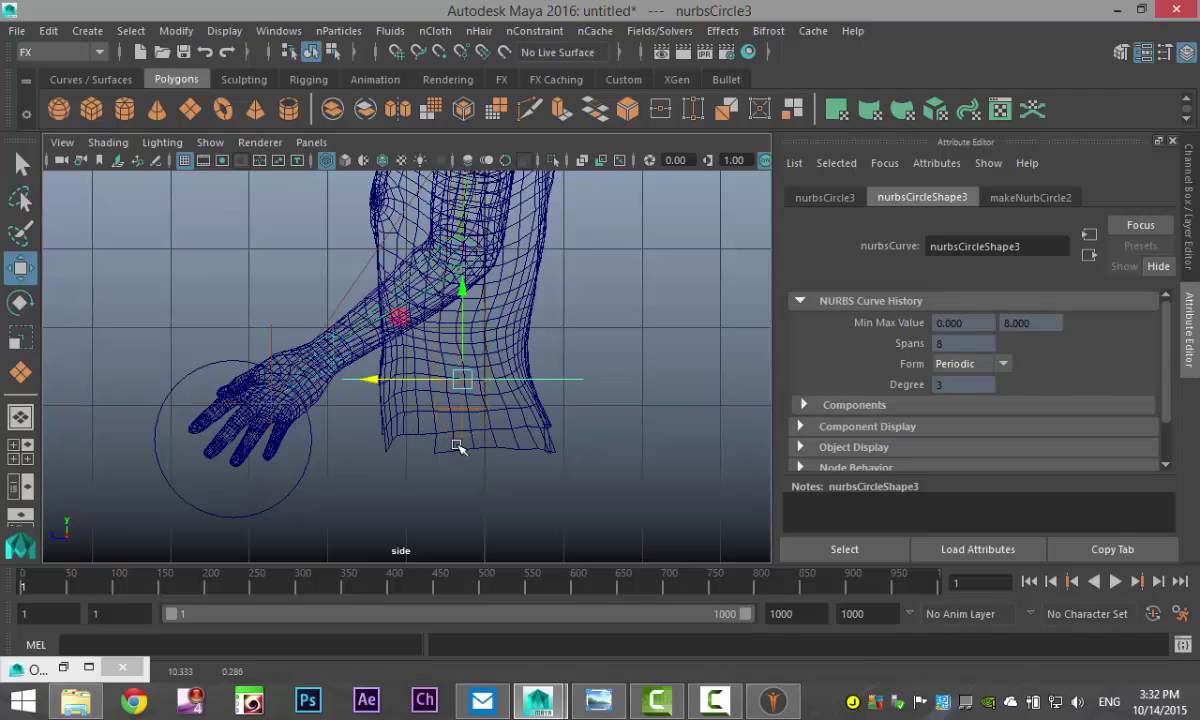
key(r)
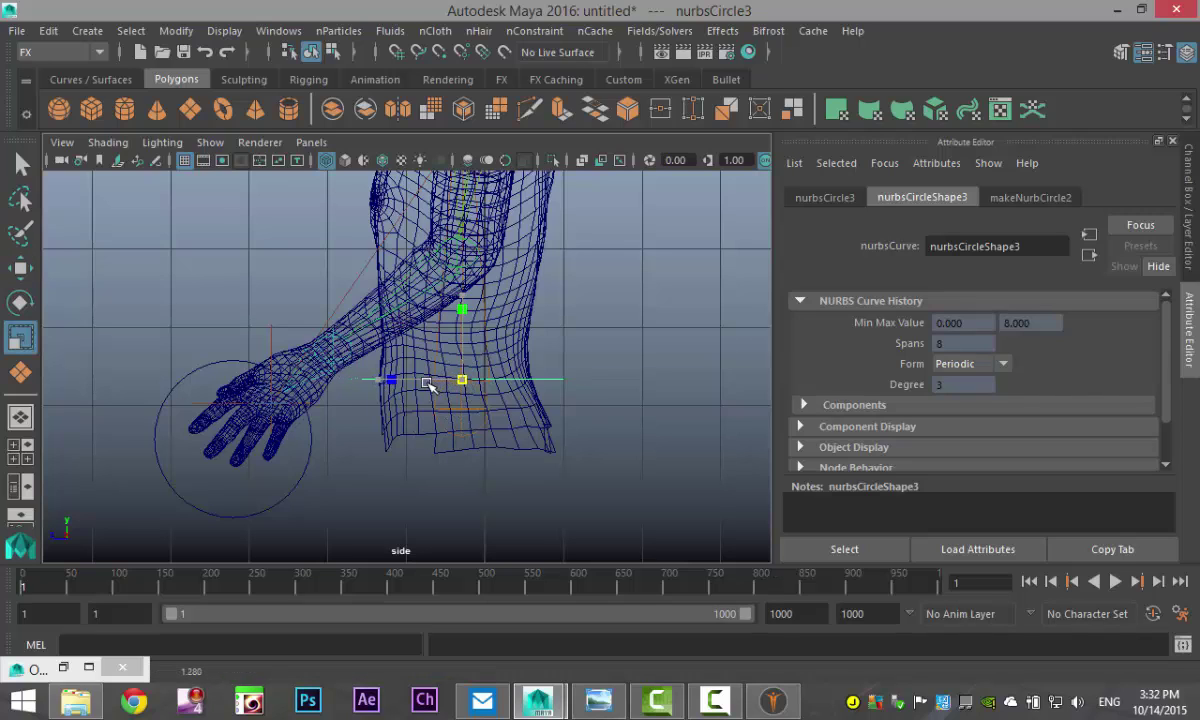
key(w)
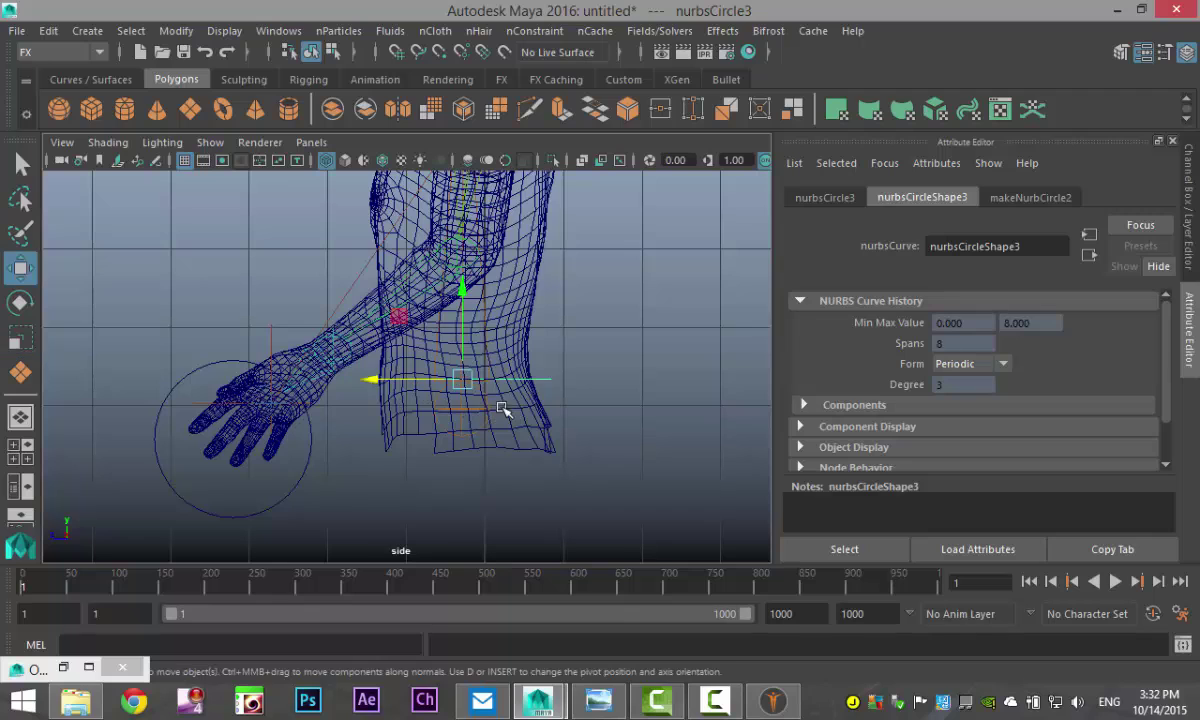
drag(395, 379, 385, 378)
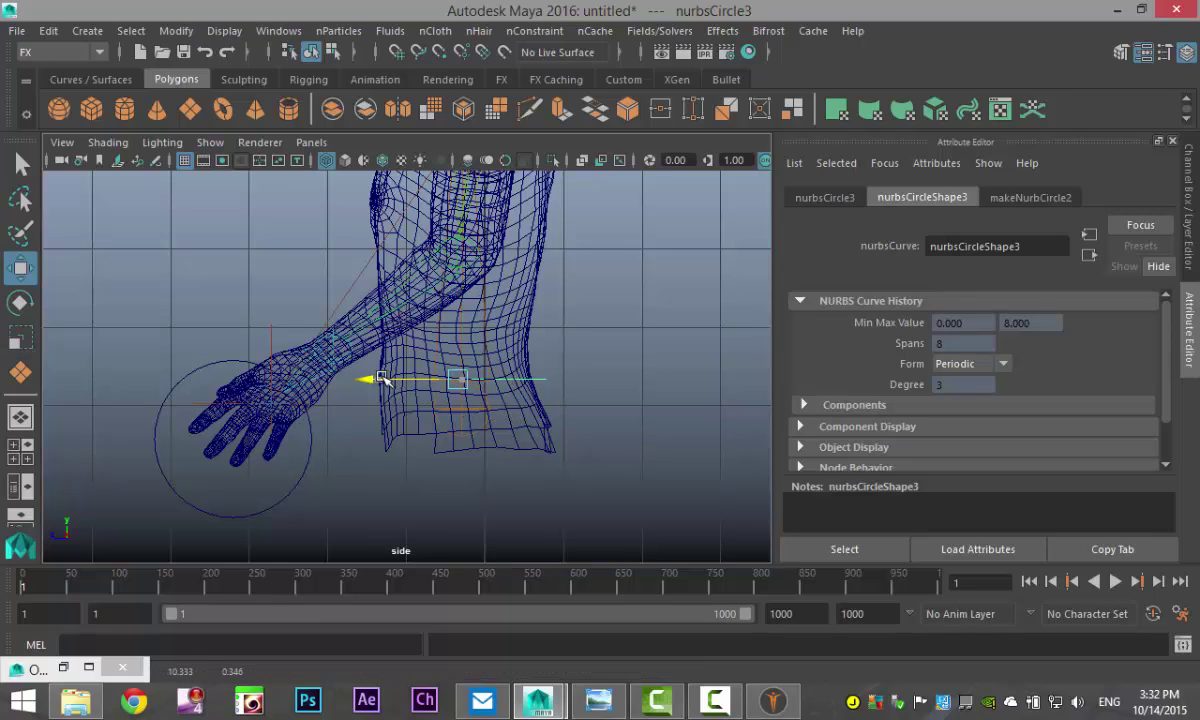
In the front view, widen the waist circle along X until it extends slightly past both sides of the torso
click(24, 456)
key(space)
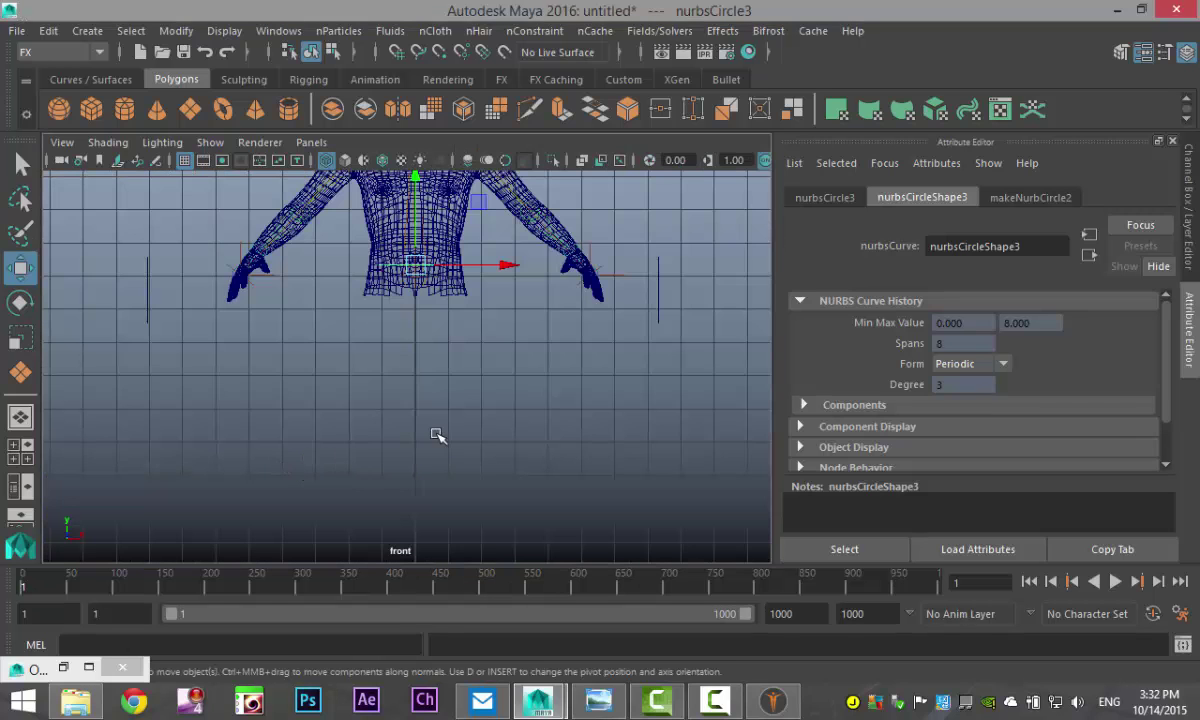
scroll(445, 420, up, 2)
alt+middle_drag(489, 360, 517, 538)
scroll(523, 530, up, 2)
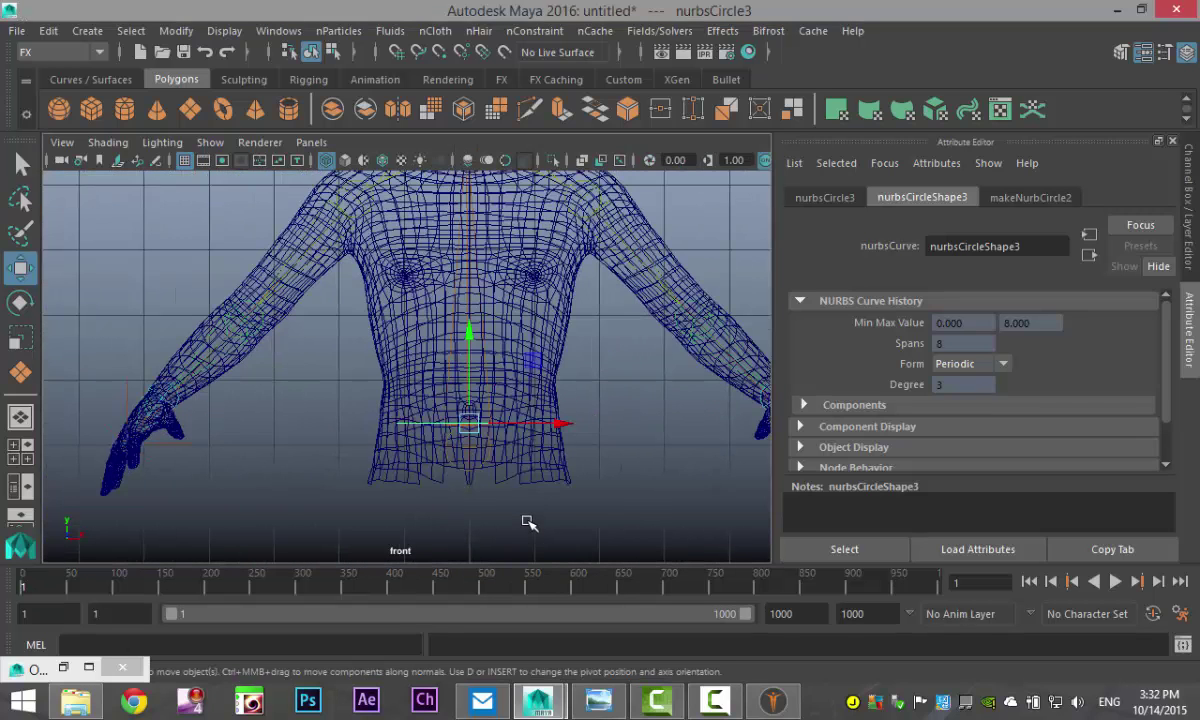
key(r)
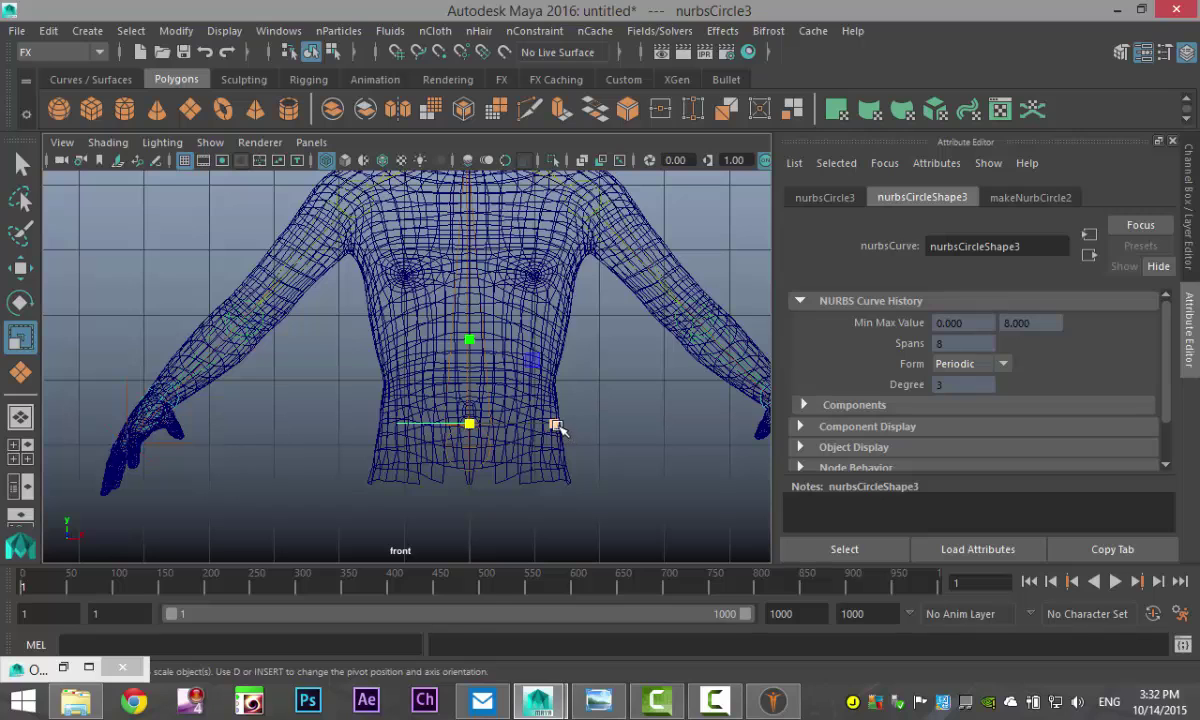
drag(557, 427, 593, 431)
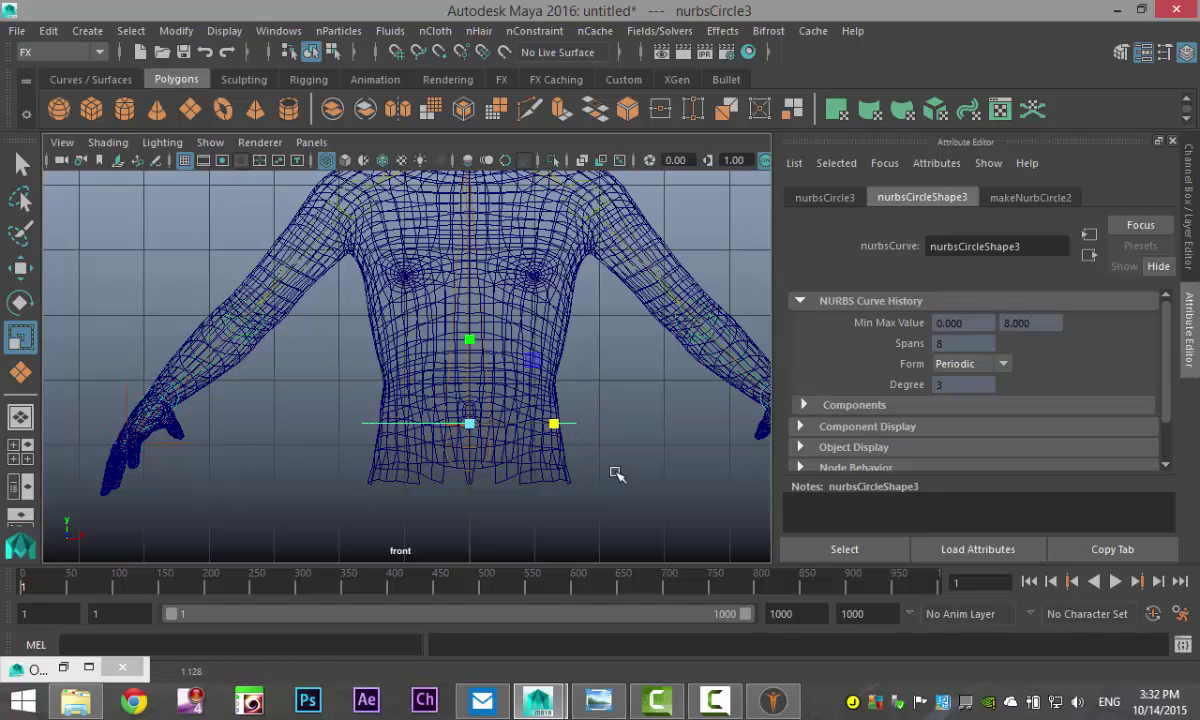
Duplicate the waist circle in the perspective view, lower the copy well below the torso, and scale it up uniformly as a wider hem
key(space)
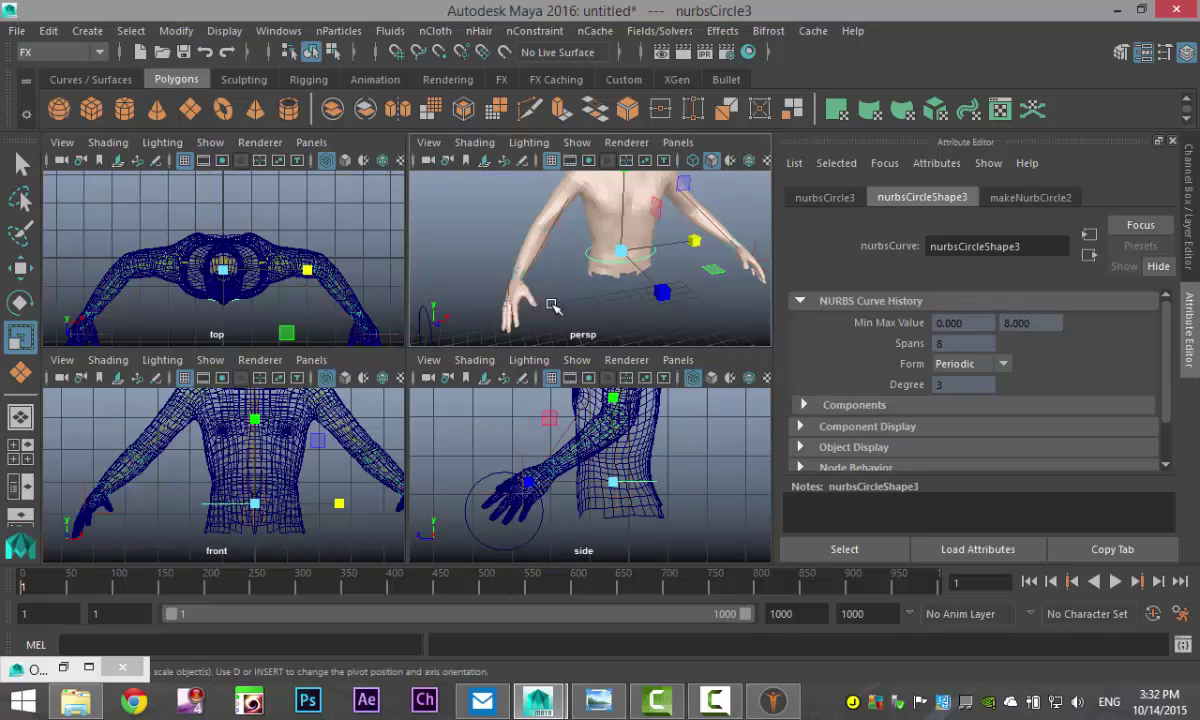
key(space)
mouse_move(394, 490)
alt+mouse_down()
mouse_move(437, 512)
mouse_move(402, 496)
alt+mouse_up()
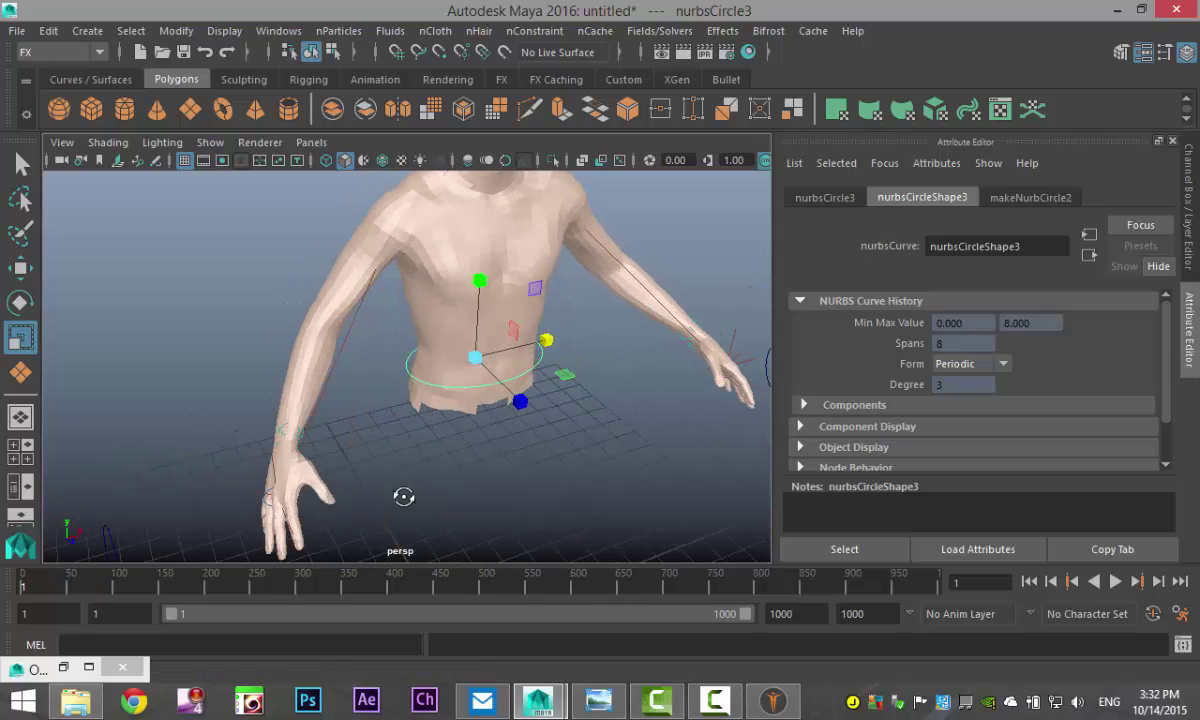
scroll(507, 443, up, 3)
drag(615, 331, 512, 393)
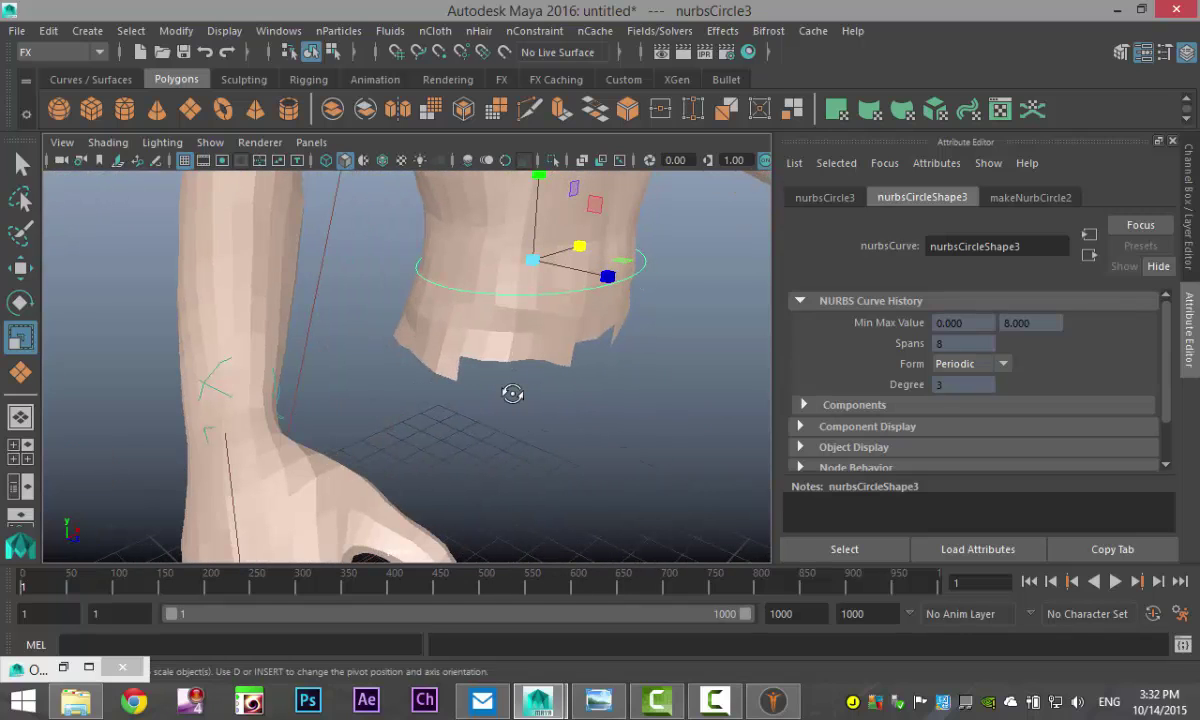
key(ctrl+d)
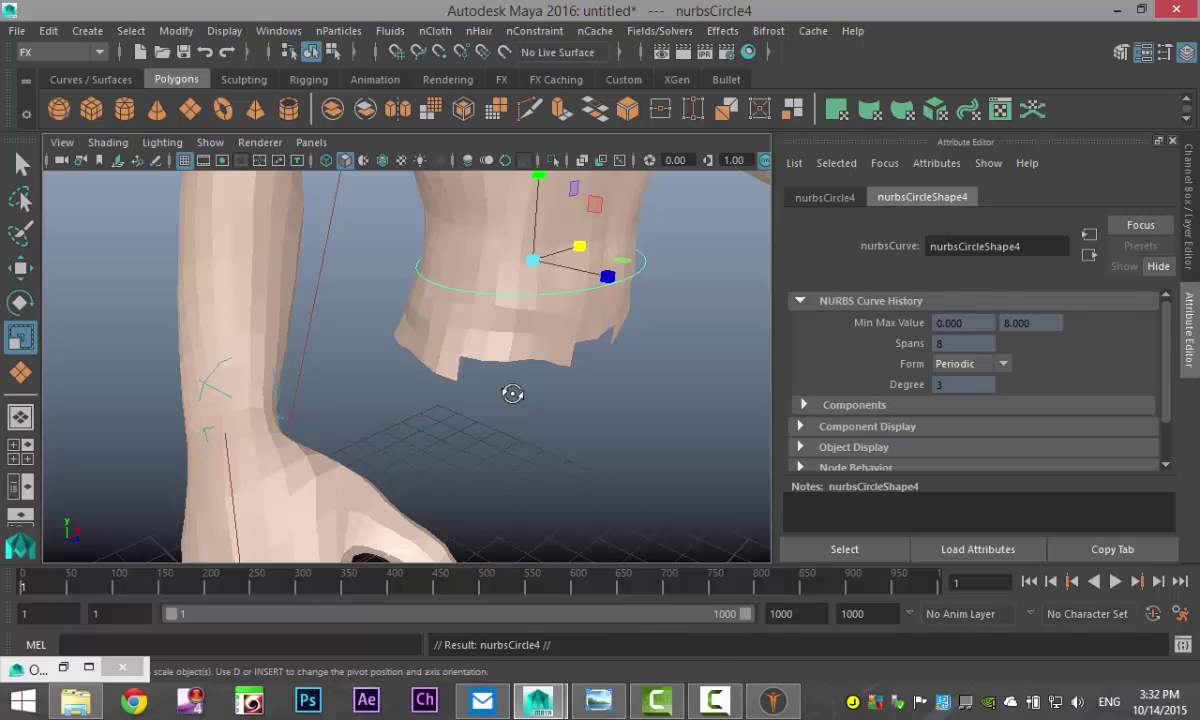
key(w)
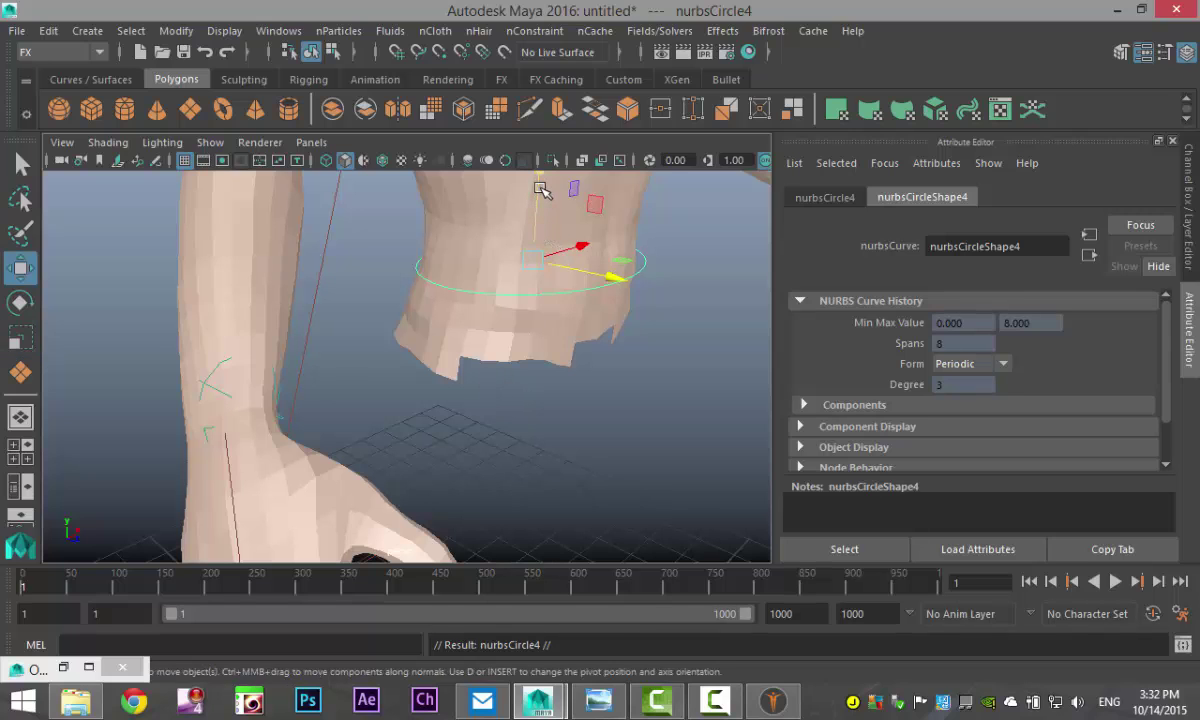
drag(541, 190, 577, 509)
key(r)
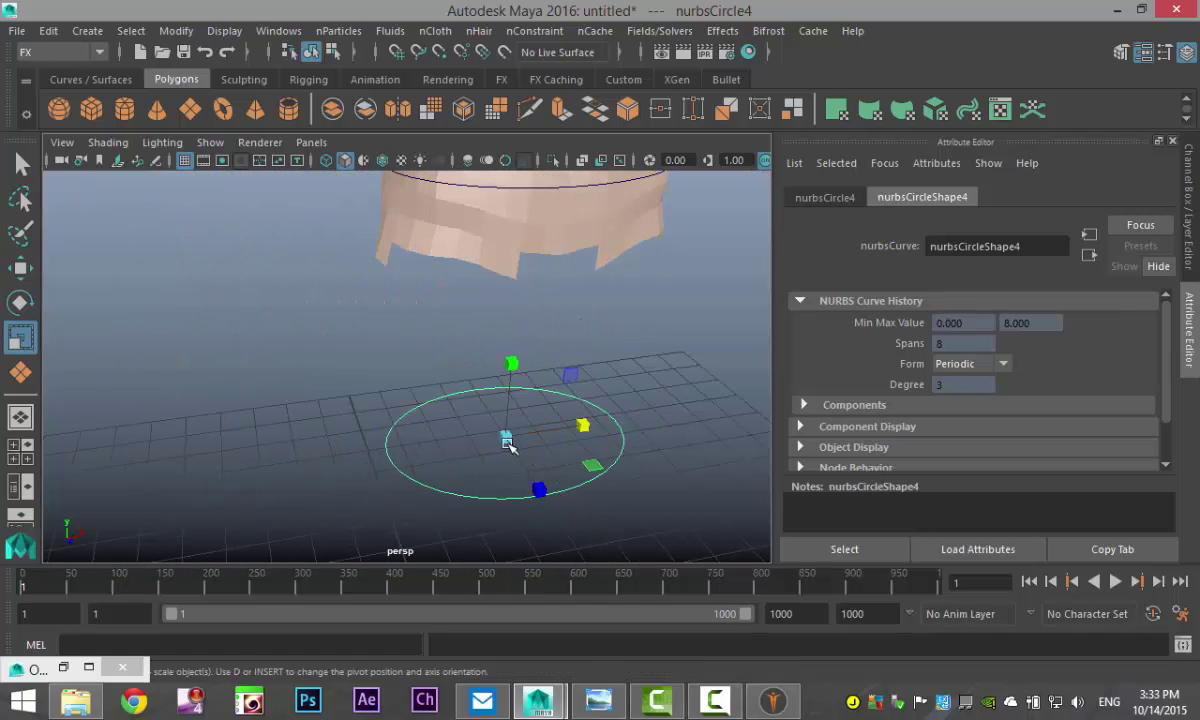
drag(505, 436, 593, 470)
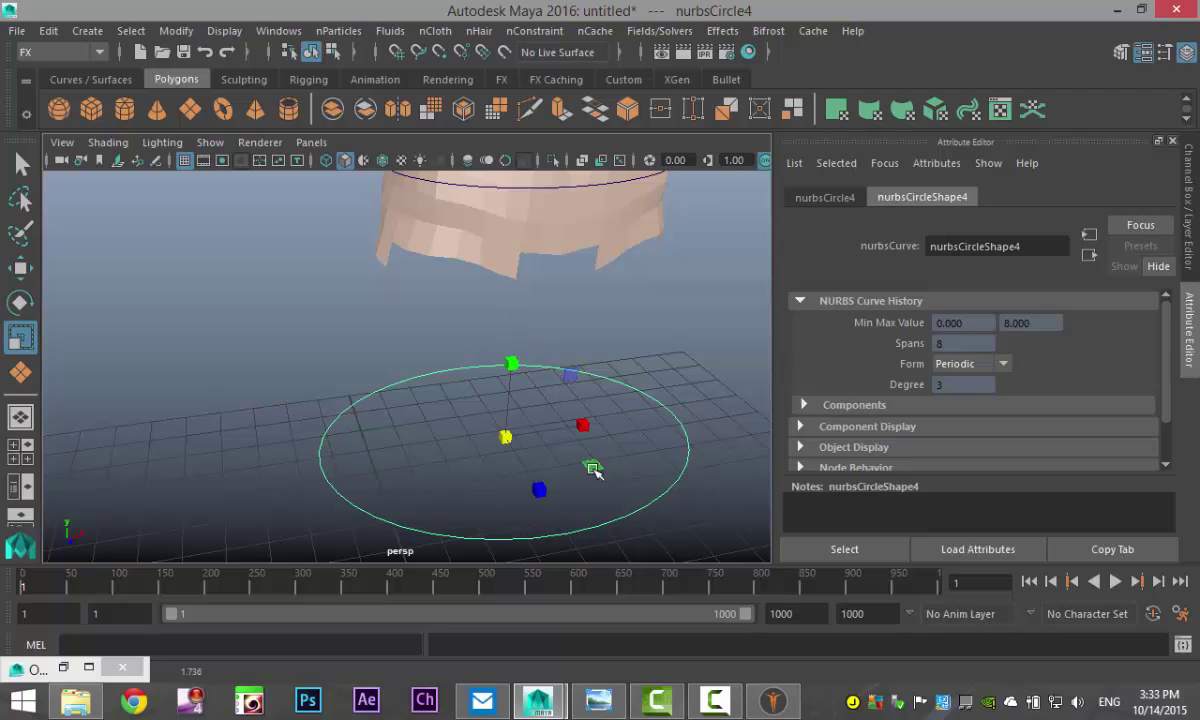
Reshape the lower circle irregularly by moving one back control vertex inward, one side vertex outward and one opposite side vertex inward
right_click(380, 390)
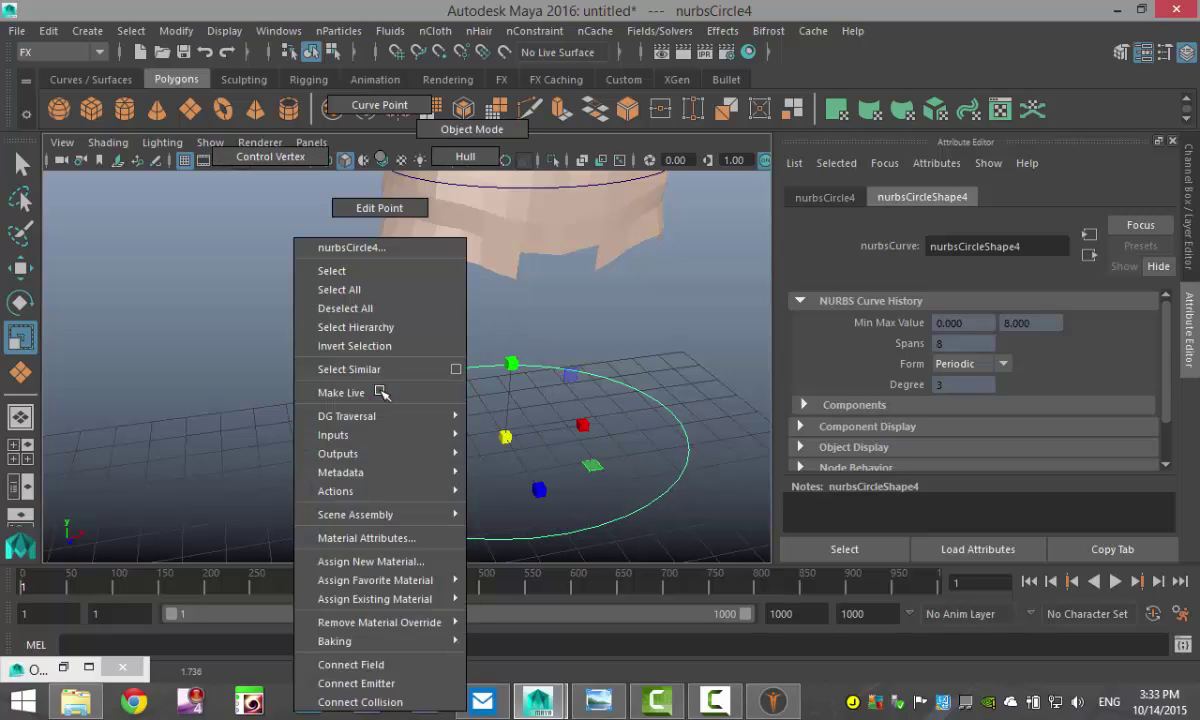
click(289, 161)
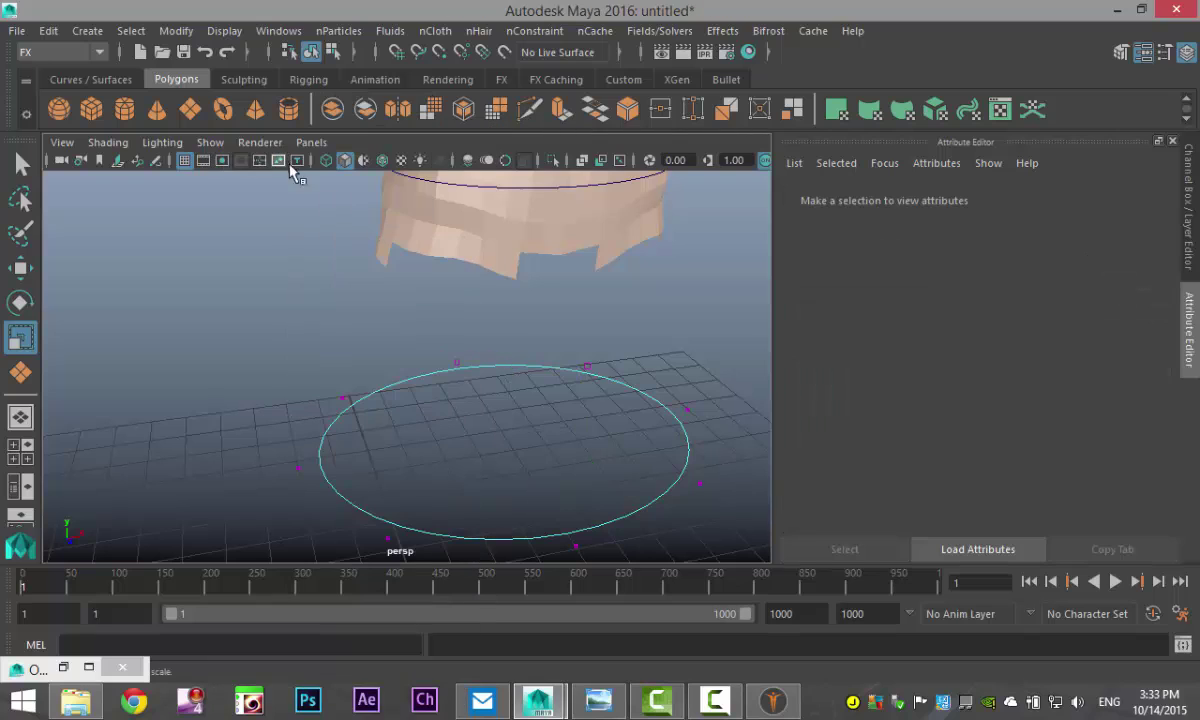
click(451, 359)
key(w)
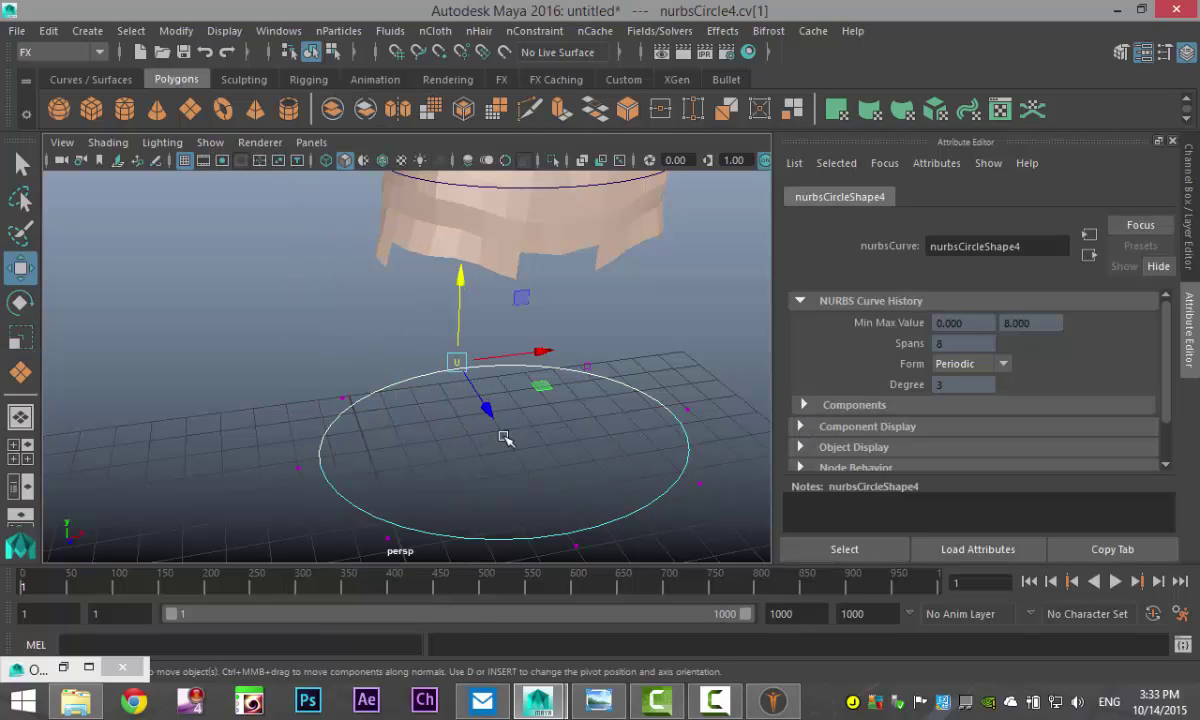
drag(488, 407, 500, 437)
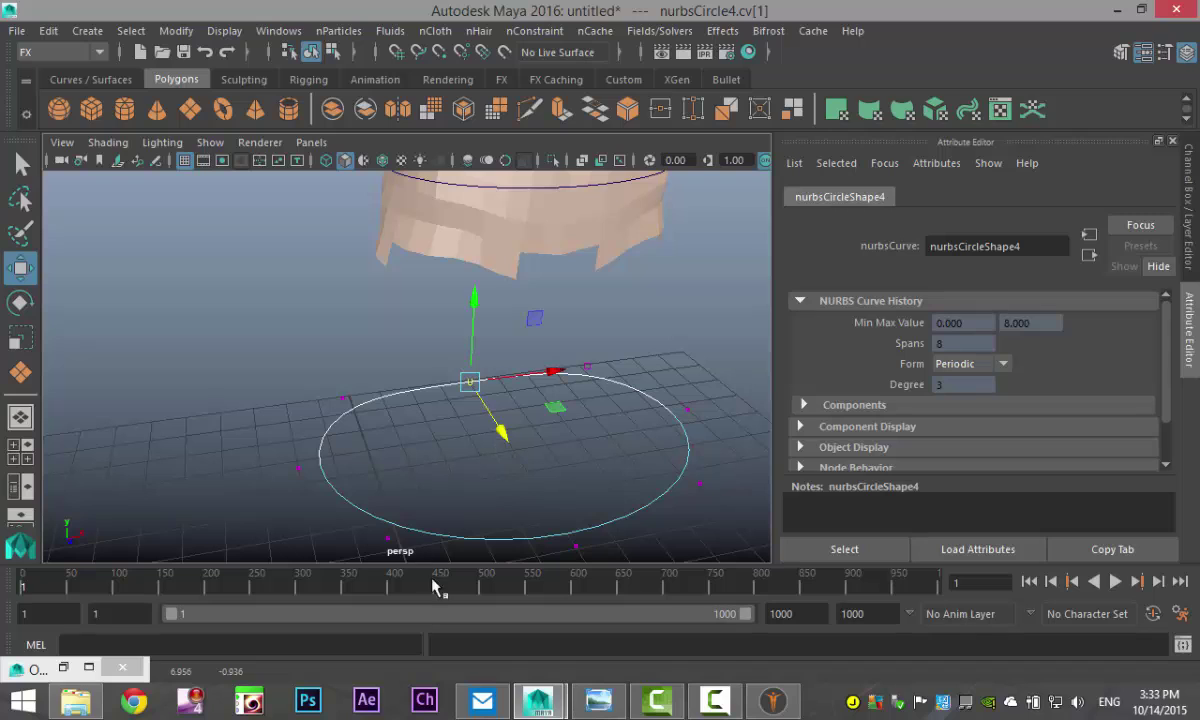
drag(320, 485, 322, 486)
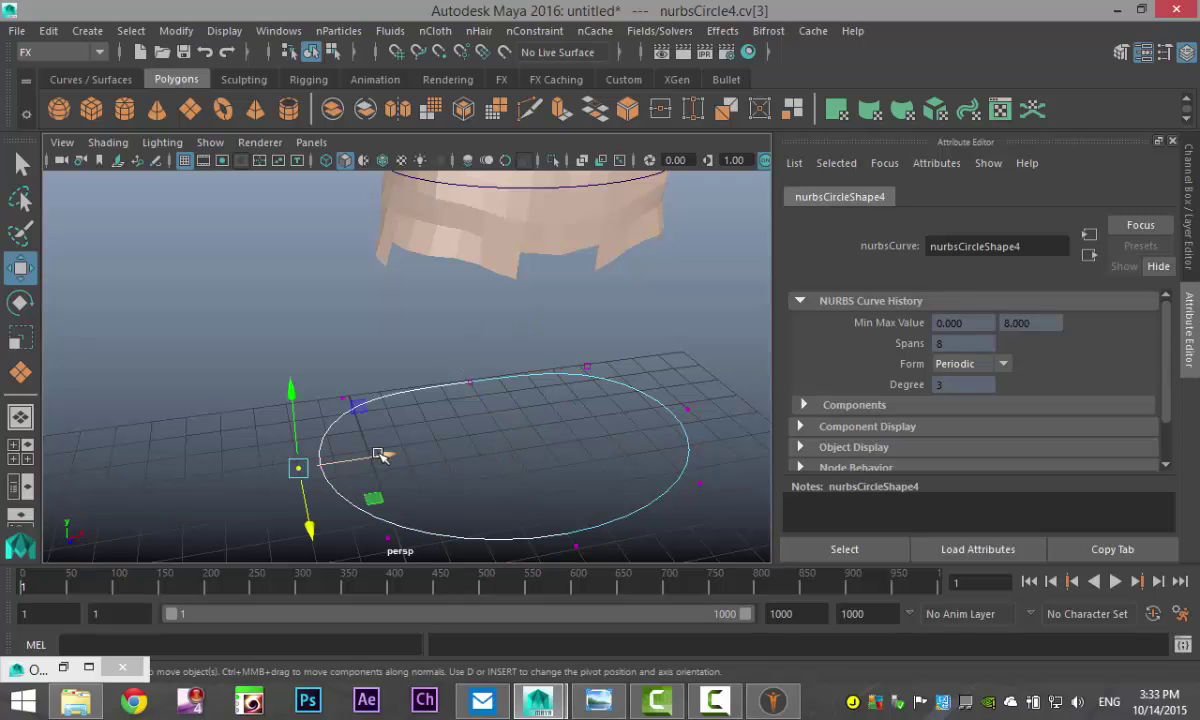
drag(379, 455, 353, 461)
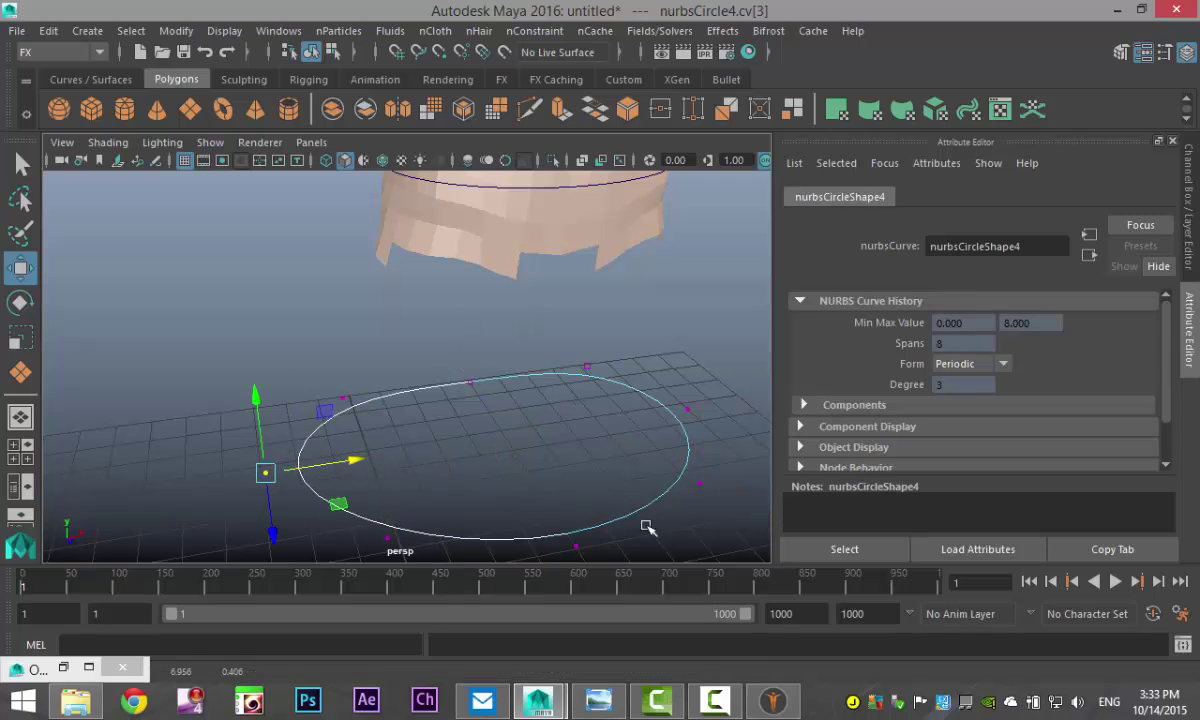
click(702, 487)
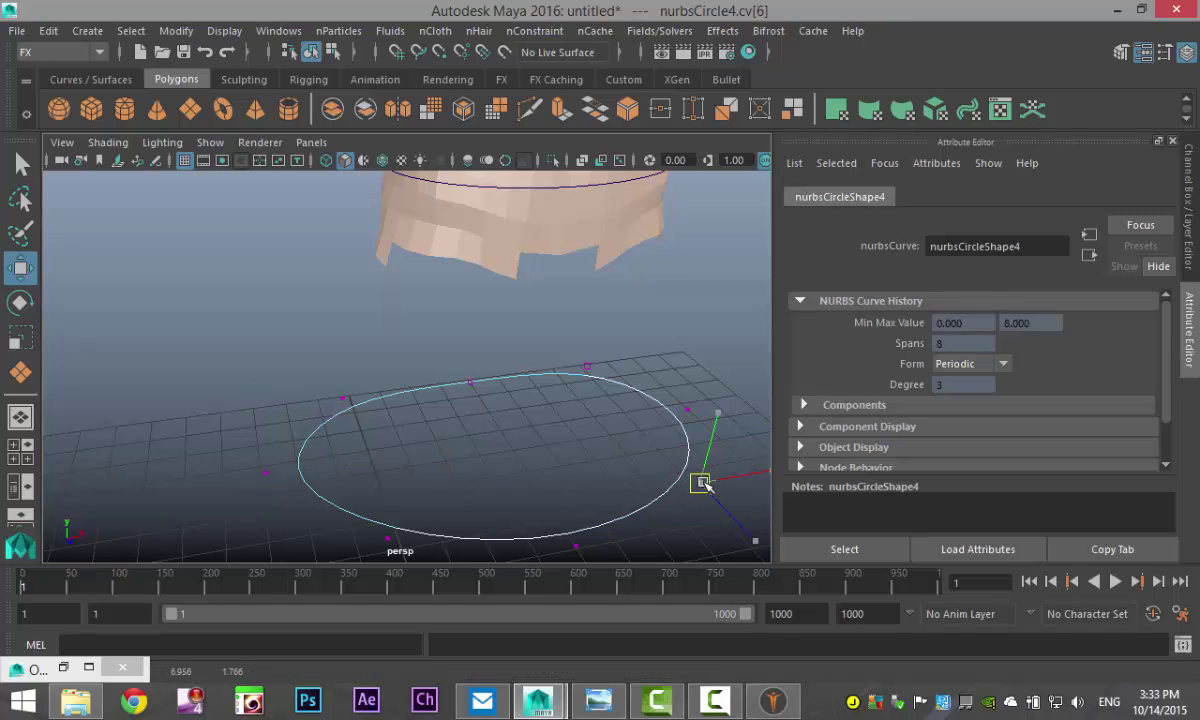
drag(702, 485, 668, 478)
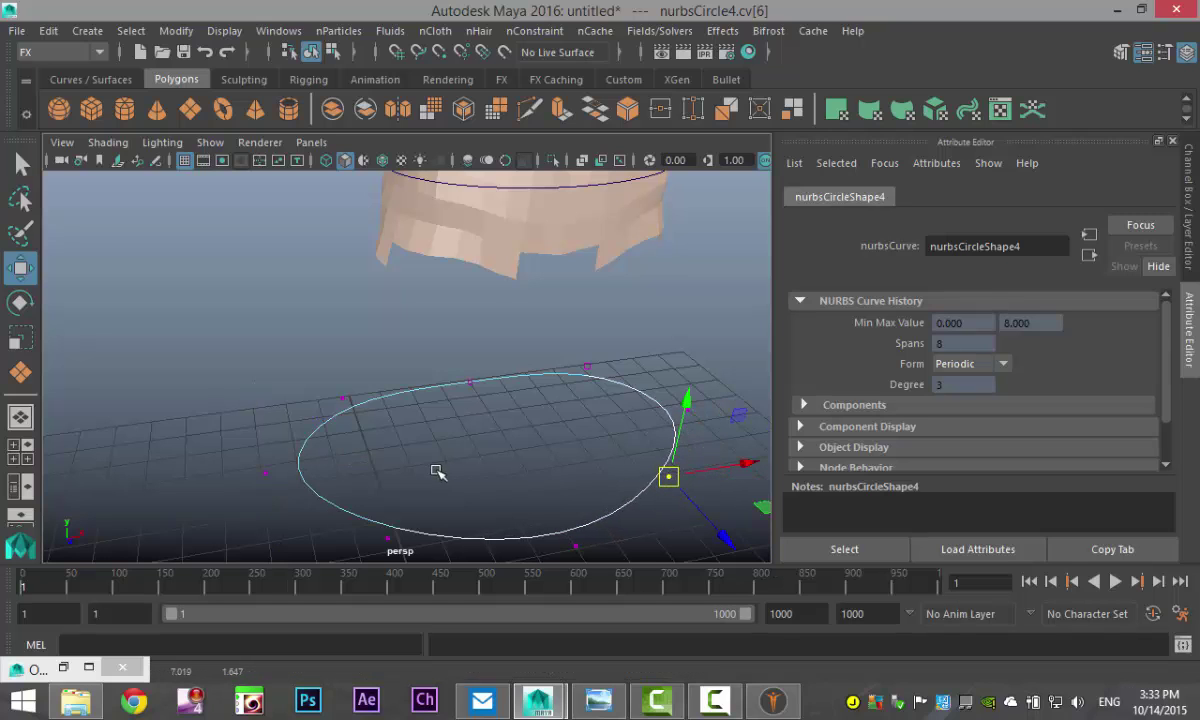
Switch to the Modeling menu set and loft a surface between the waist circle and the wider hem circle
alt+drag(437, 472, 626, 349)
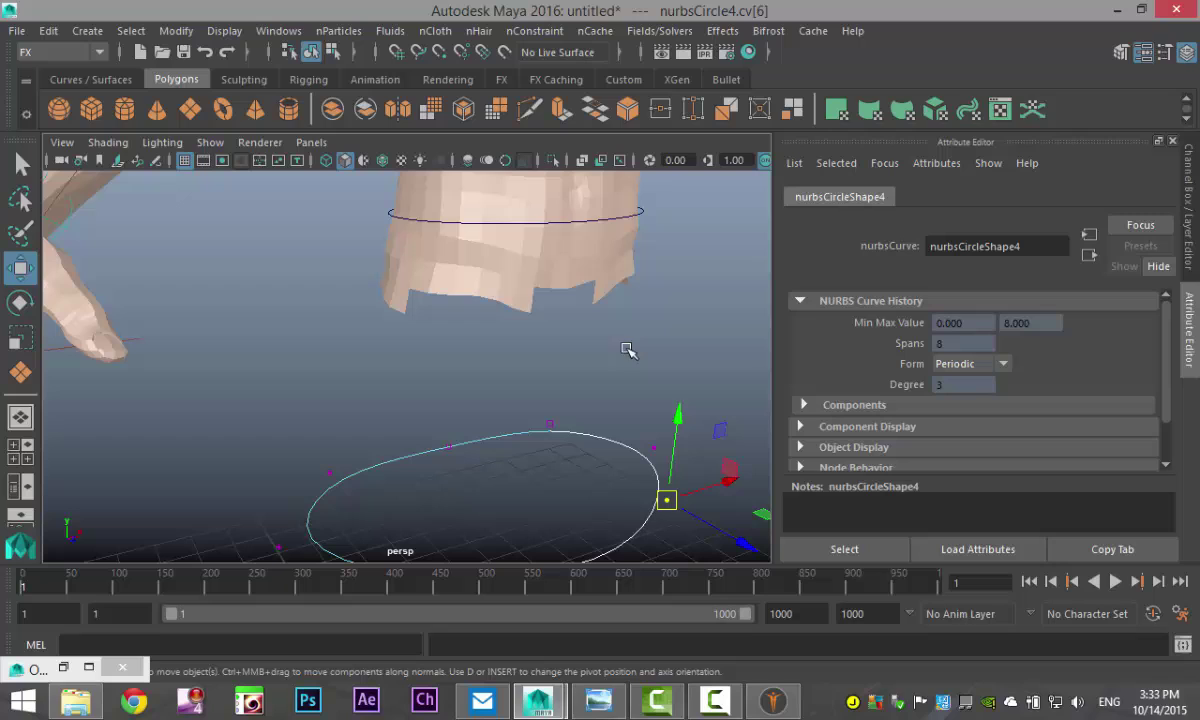
click(566, 217)
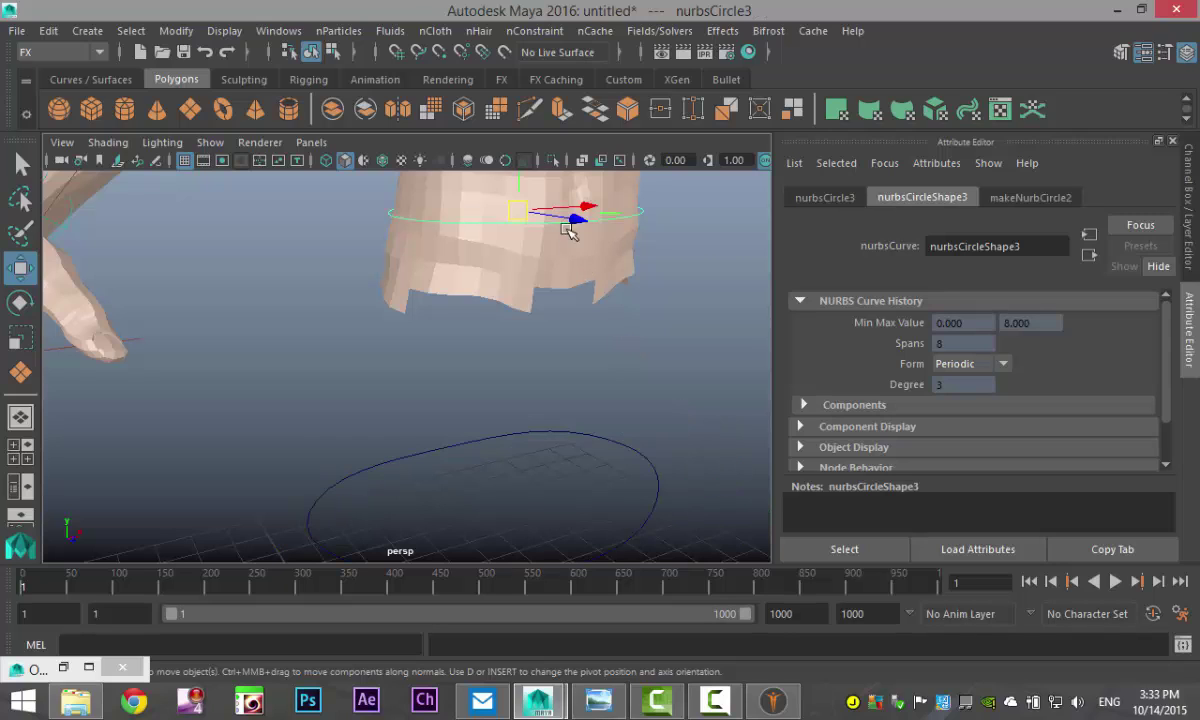
click(540, 432)
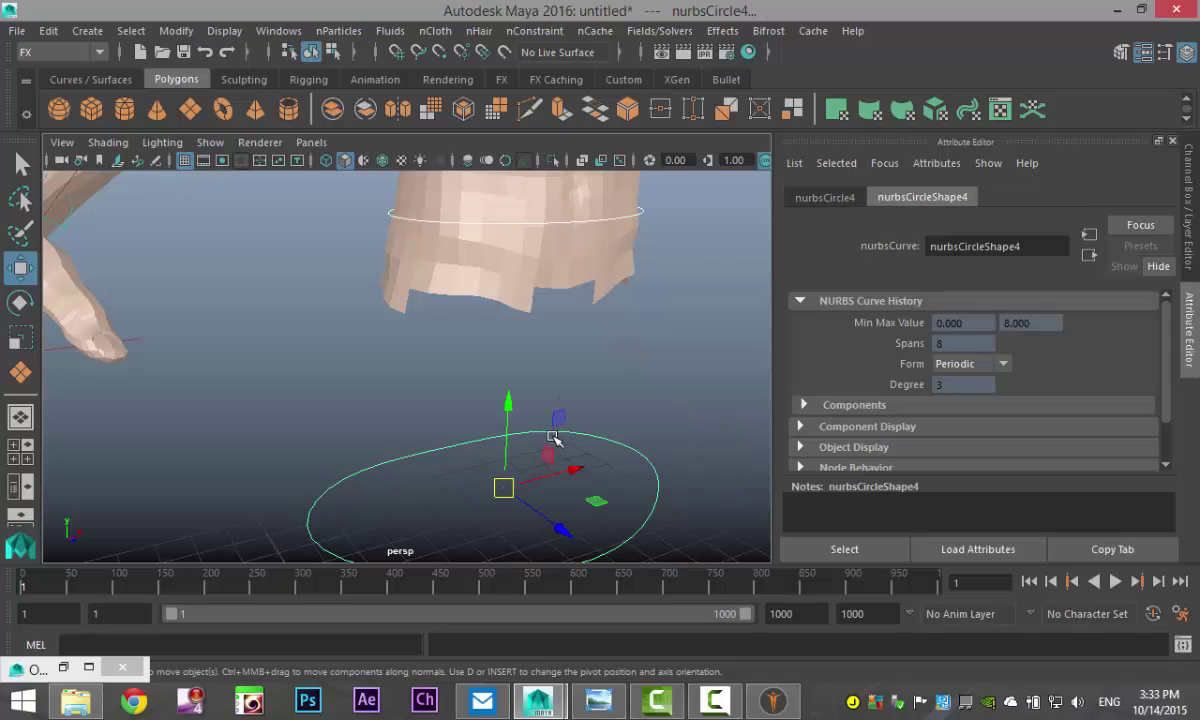
click(56, 51)
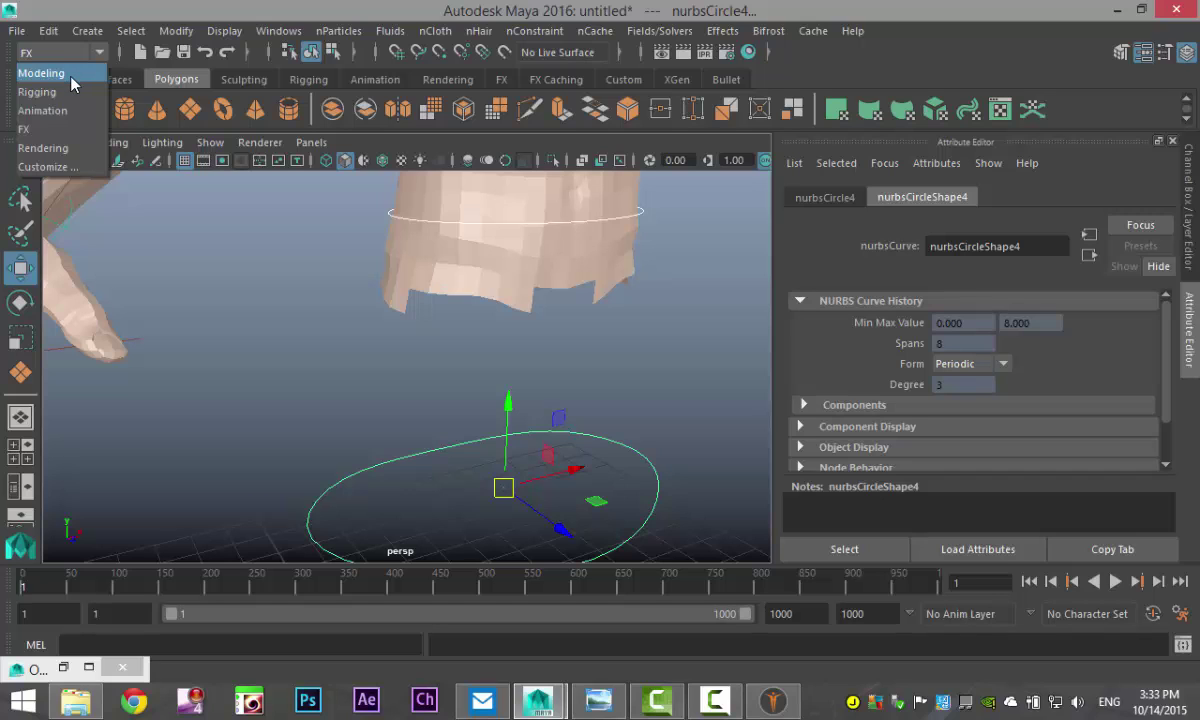
click(71, 79)
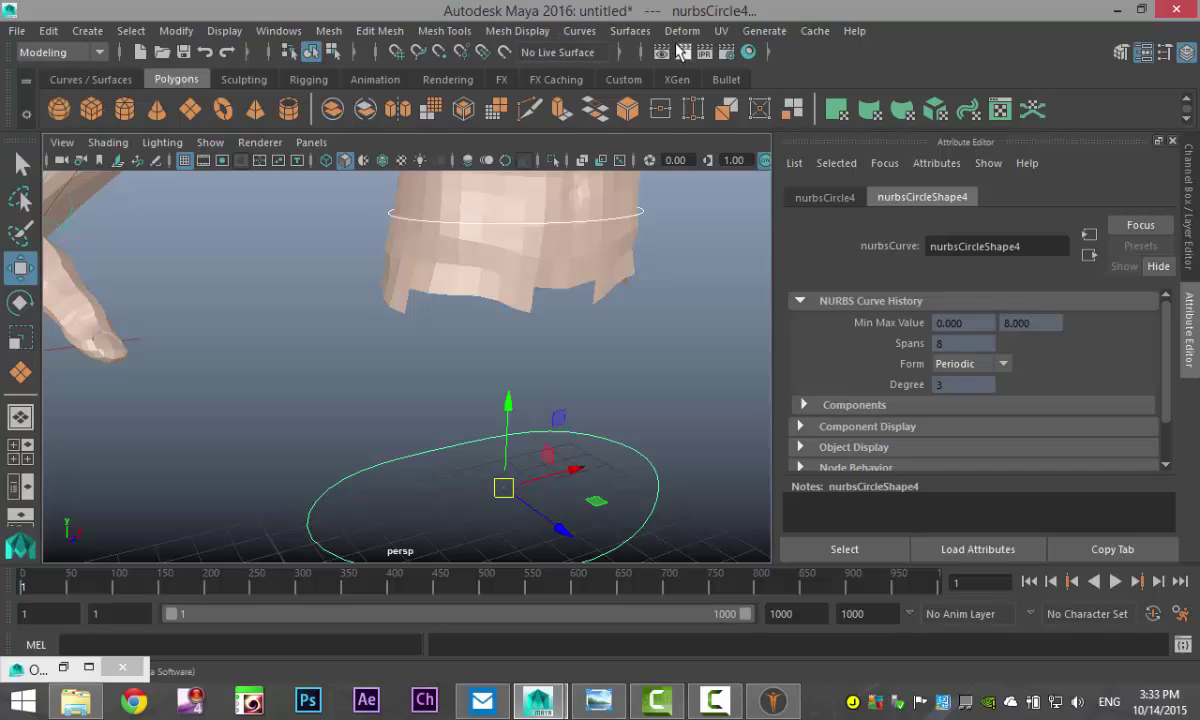
click(630, 31)
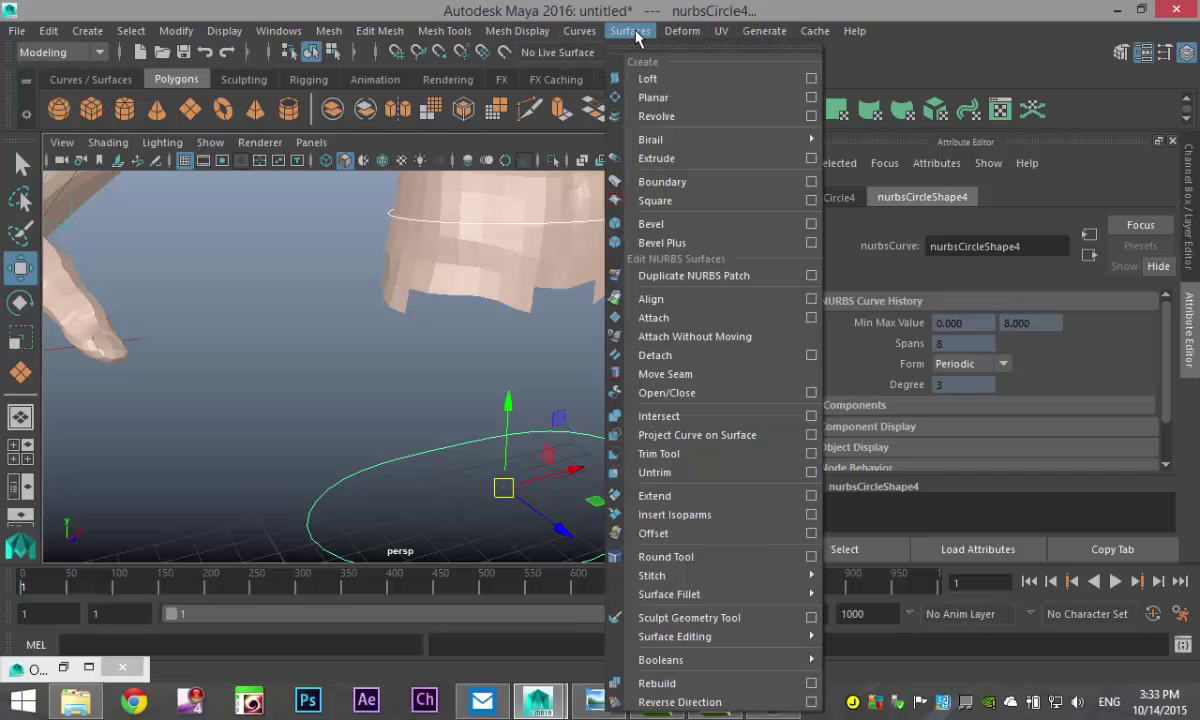
click(666, 80)
Convert the lofted surface with NURBS to Polygons and open the Outliner to list the resulting objects
scroll(557, 275, down, 3)
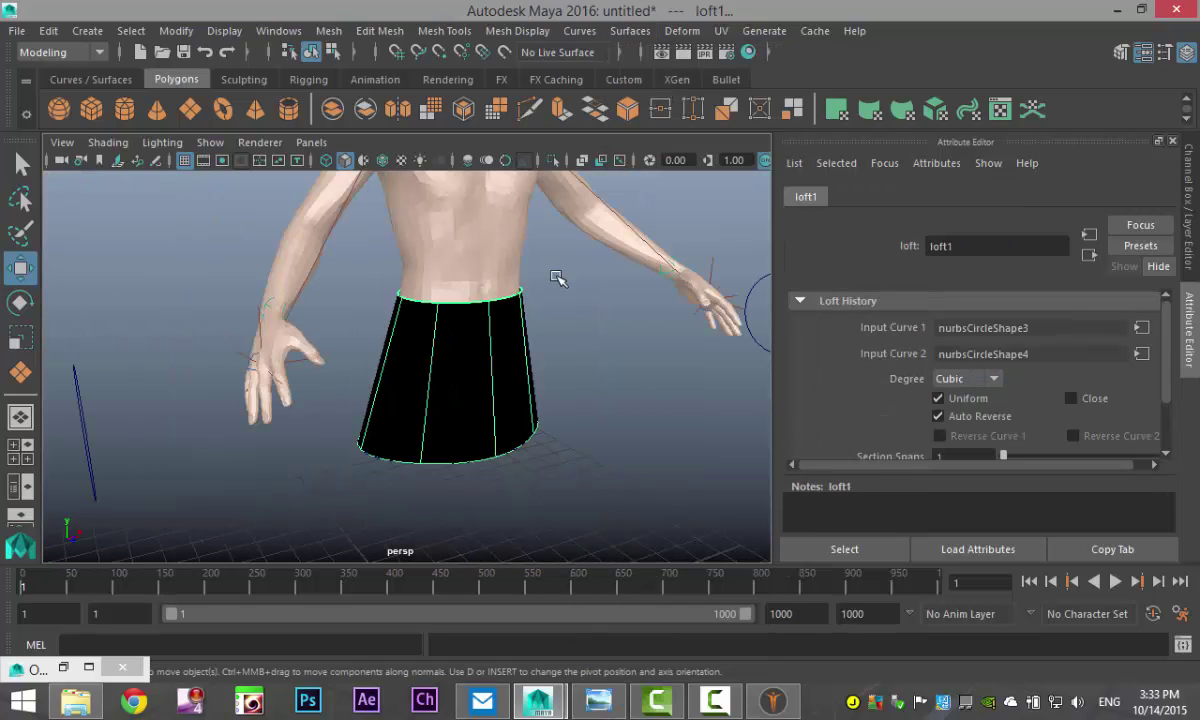
alt+drag(535, 312, 541, 455)
mouse_move(541, 455)
alt+right_down()
mouse_move(541, 437)
mouse_move(562, 455)
alt+right_up()
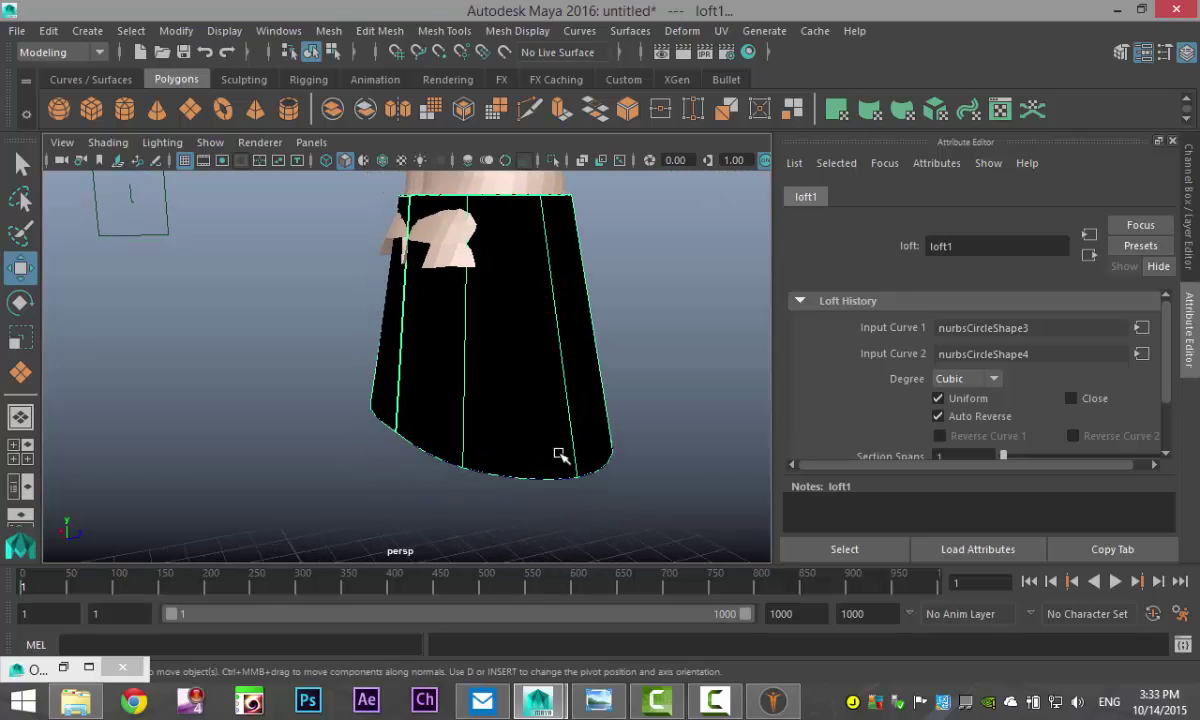
alt+drag(562, 455, 548, 473)
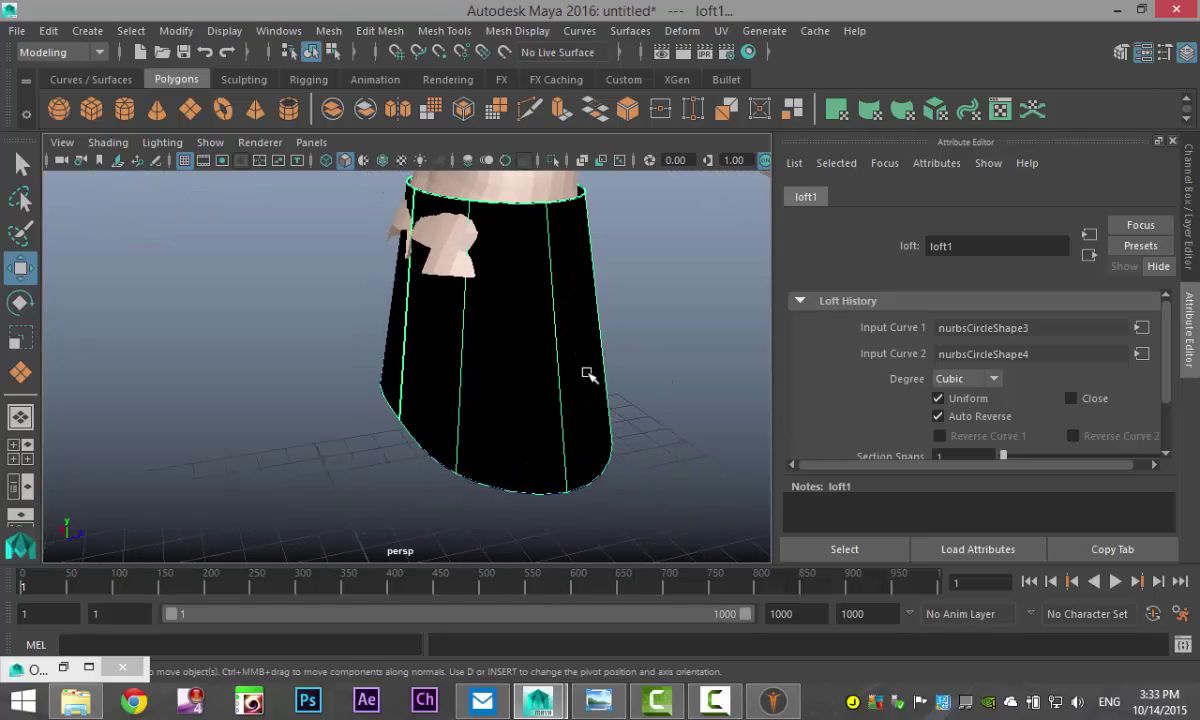
right_drag(536, 198, 552, 166)
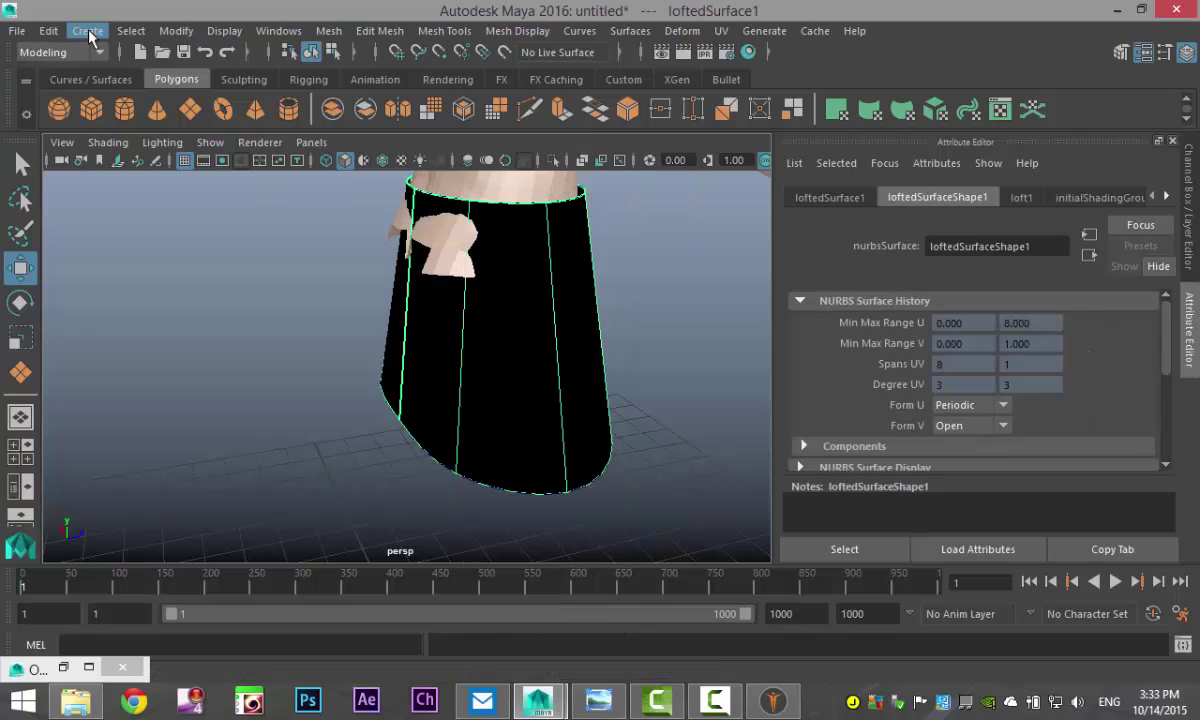
click(172, 33)
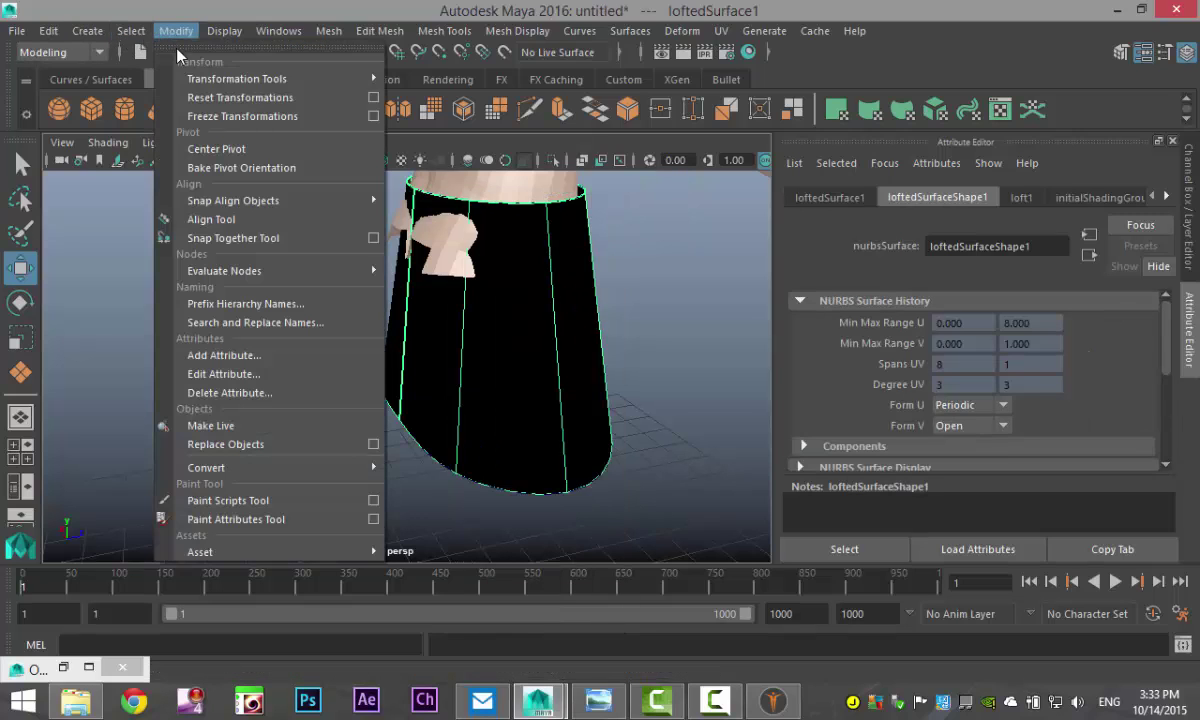
mouse_move(290, 468)
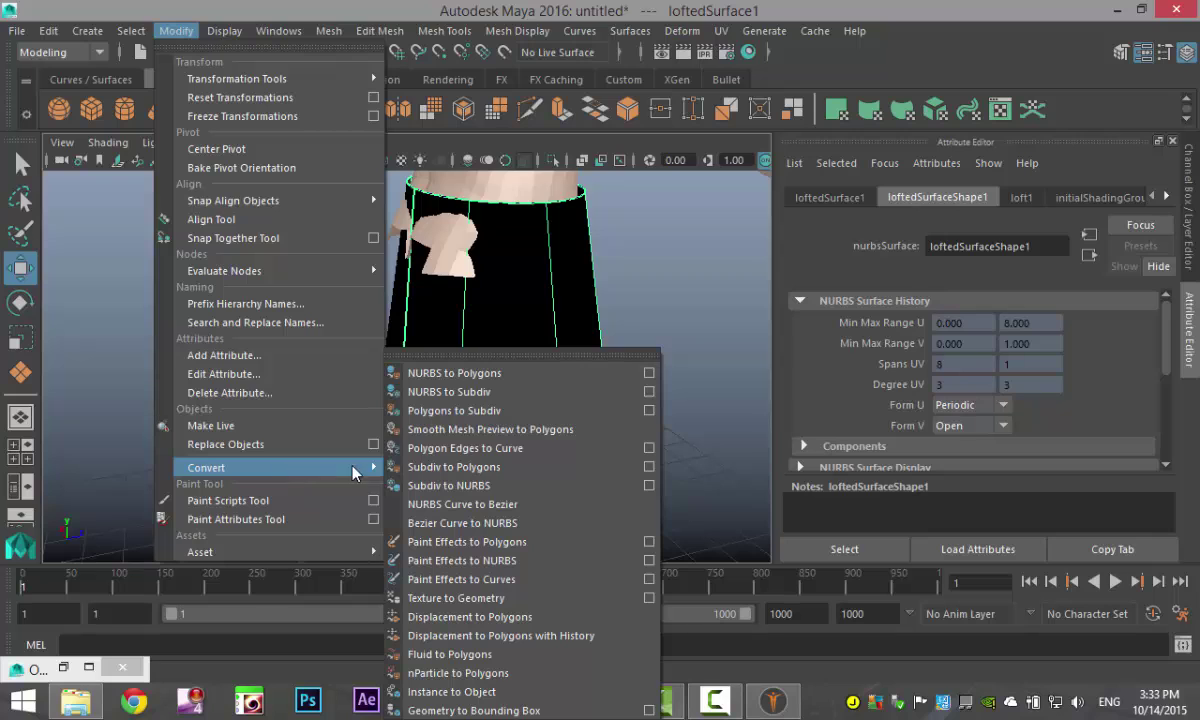
click(480, 373)
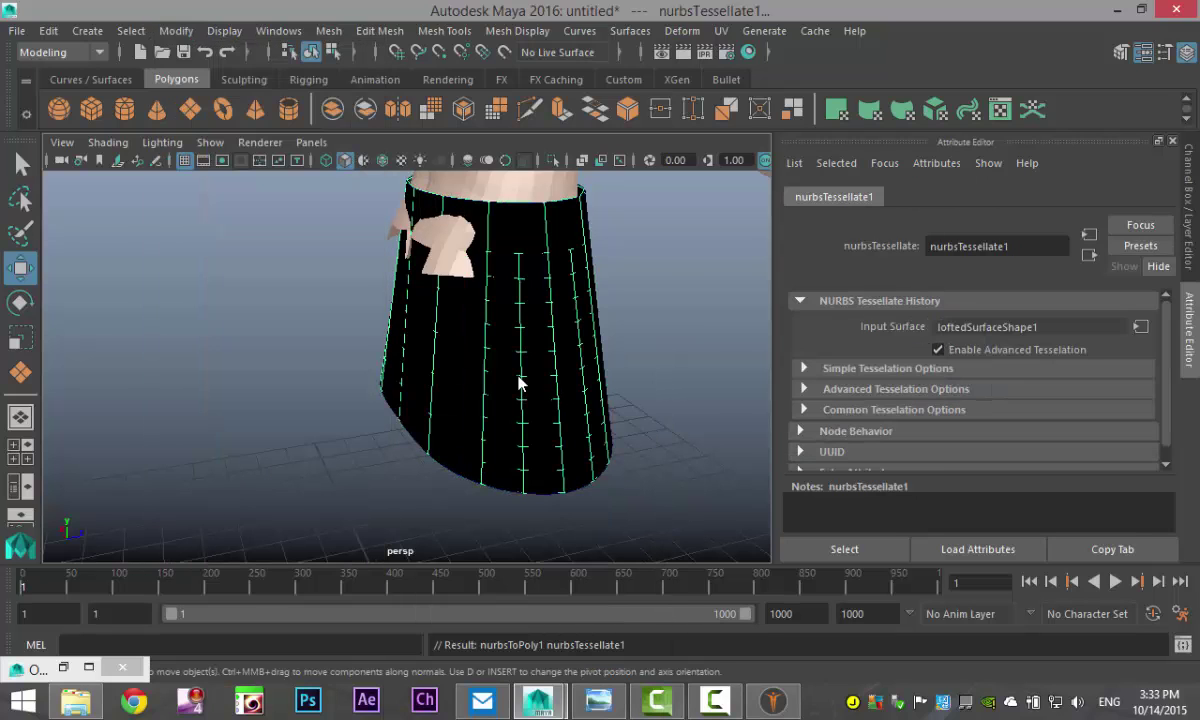
click(278, 31)
click(320, 196)
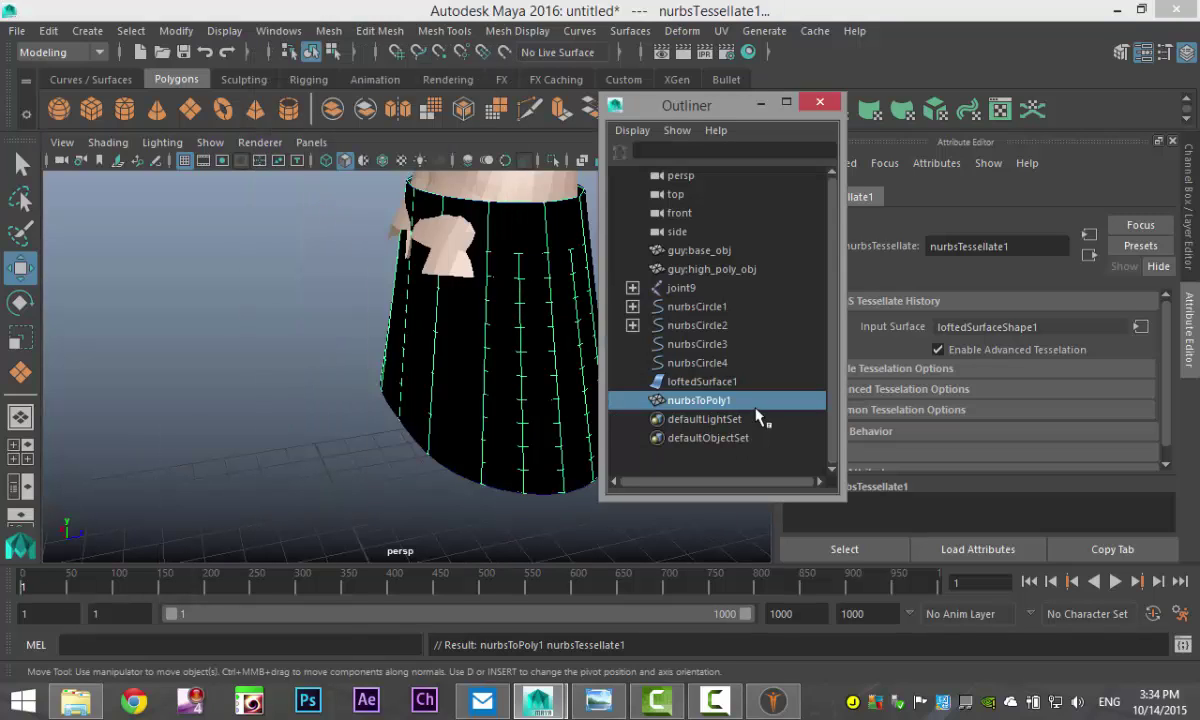
Try moving the lofted NURBS surface about -5.134 along Z away from the torso, and undo the move
click(705, 382)
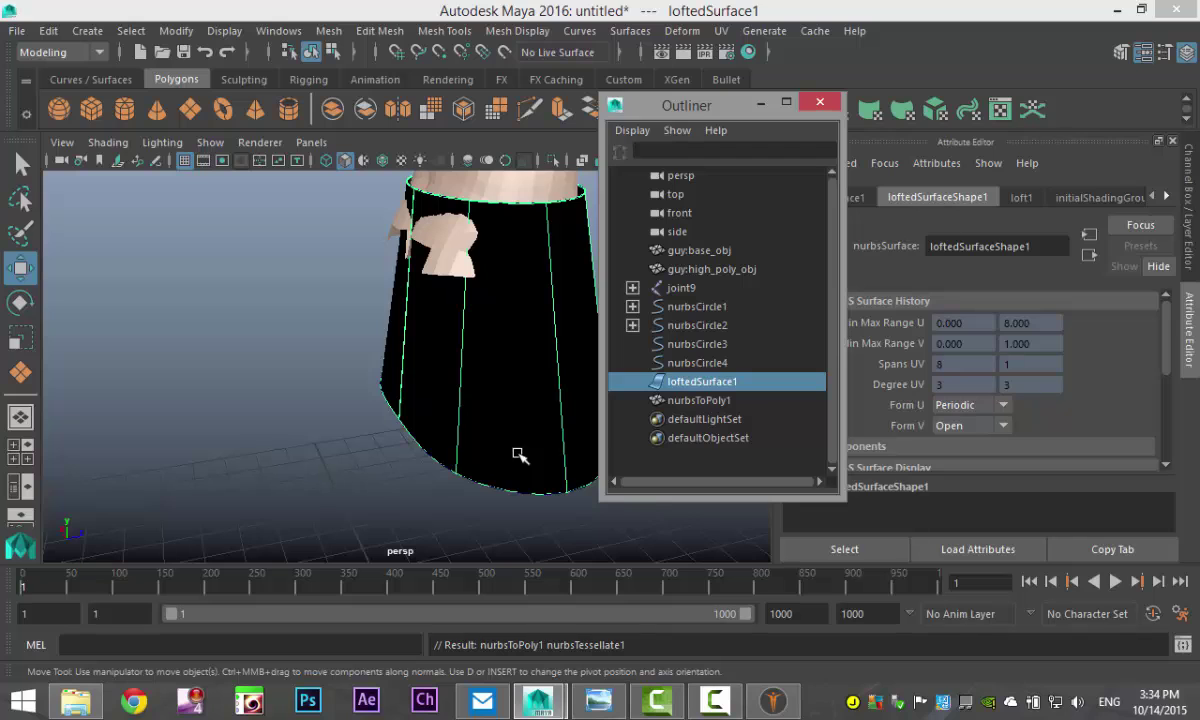
scroll(485, 393, down, 4)
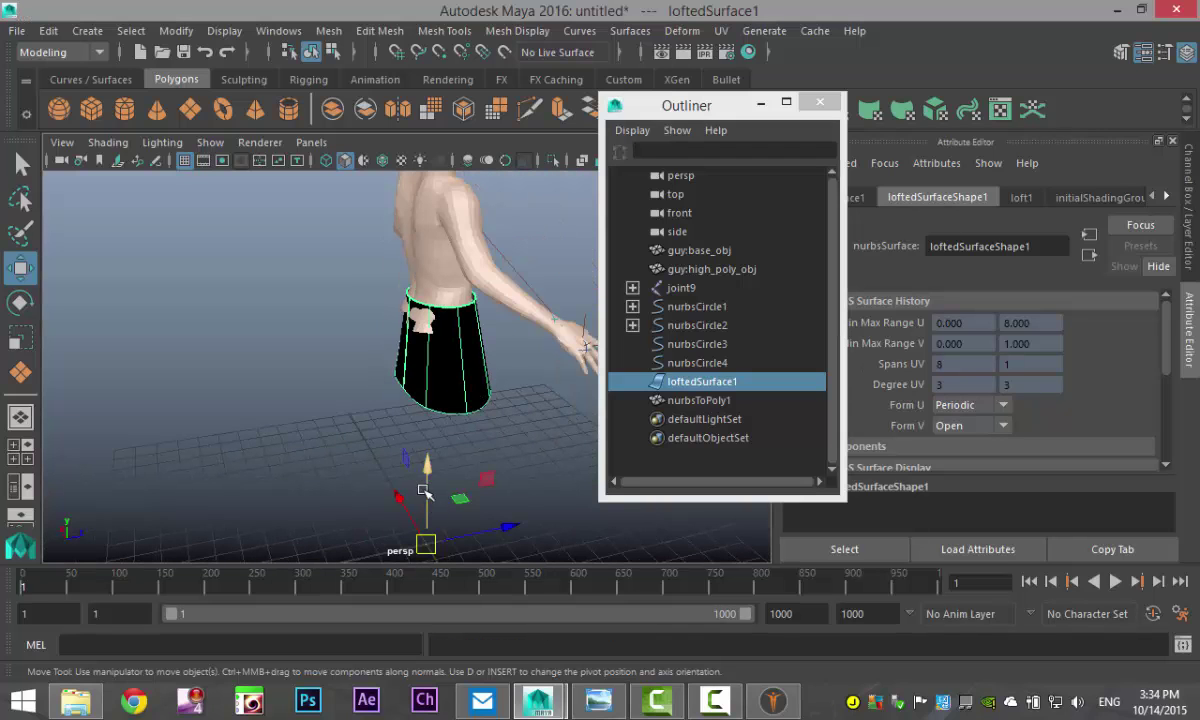
drag(510, 528, 393, 540)
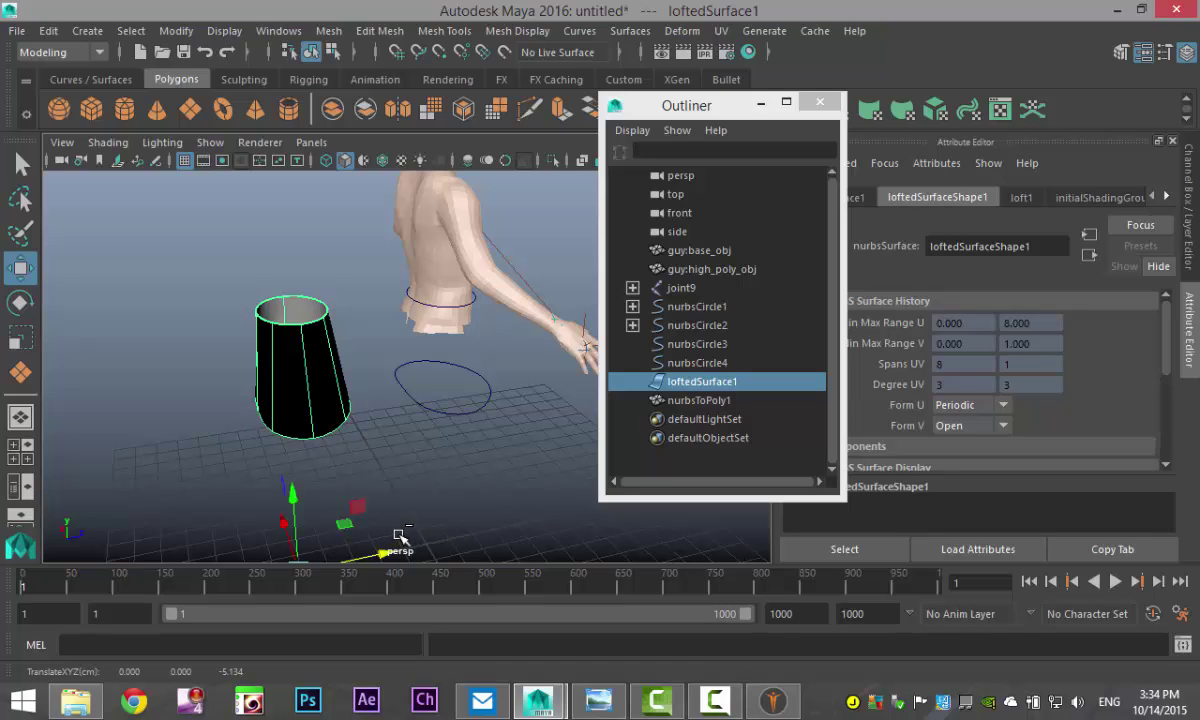
key(ctrl+z)
scroll(397, 454, up, 2)
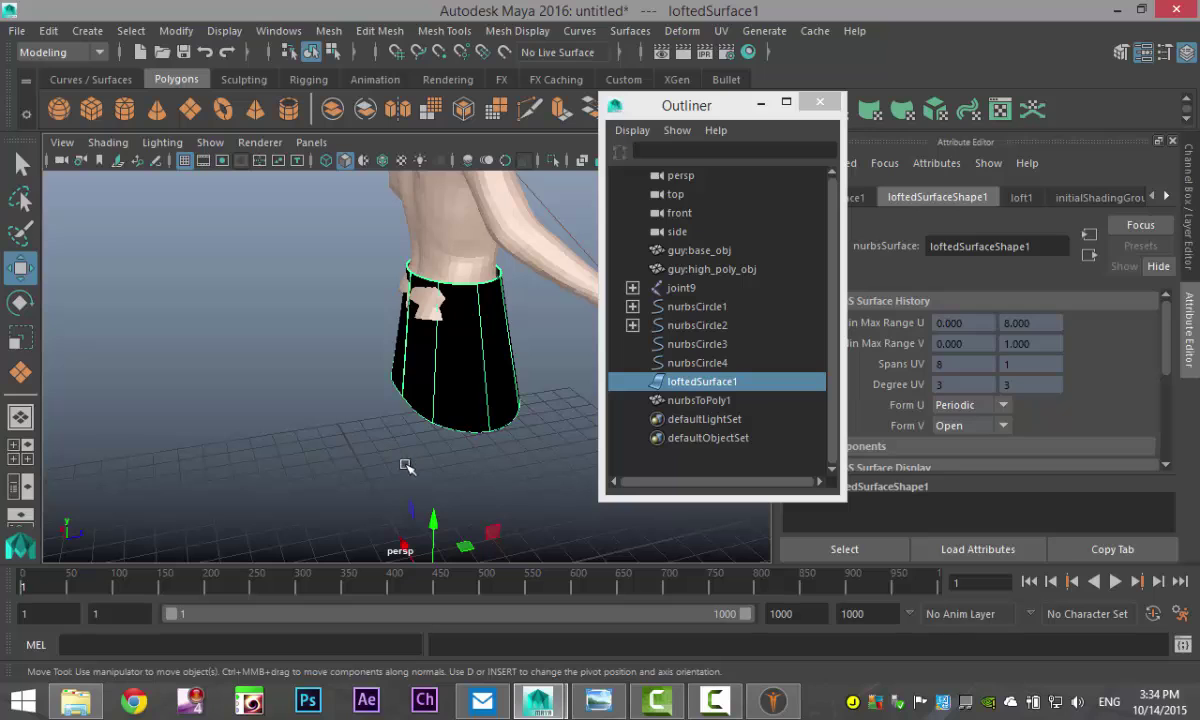
Delete the lofted NURBS surface, shifting the polygon skirt aside along X to reach it and returning the skirt around the waist
click(700, 401)
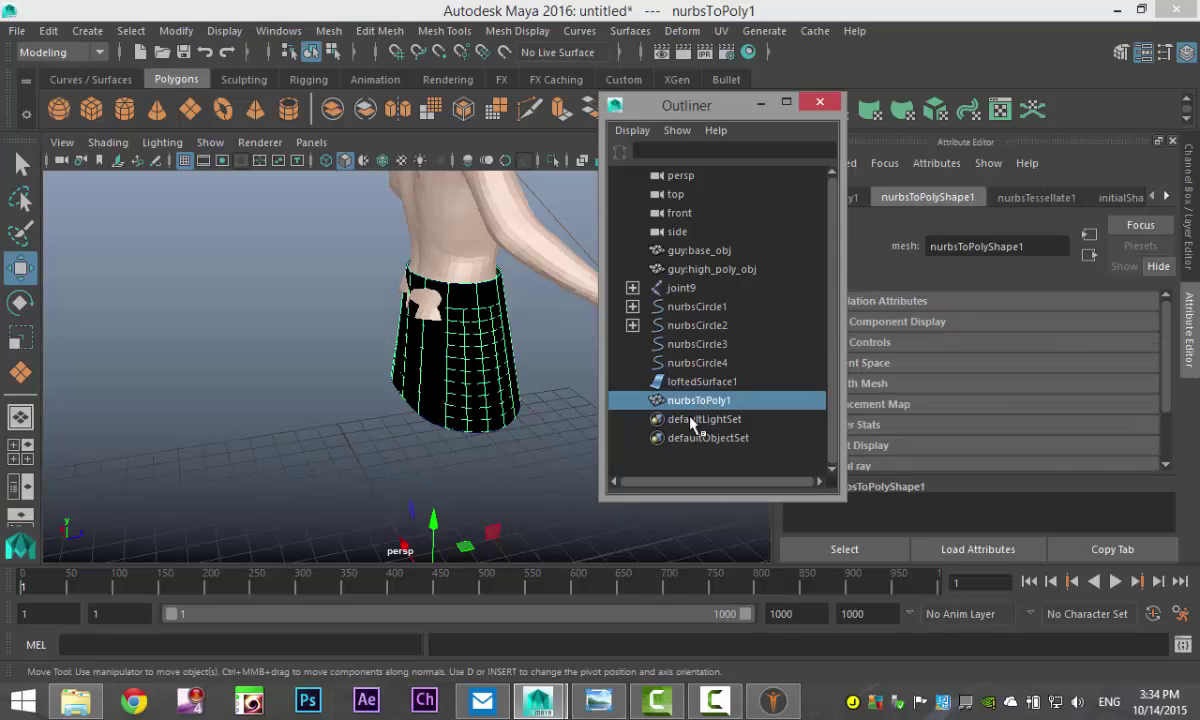
drag(400, 546, 372, 472)
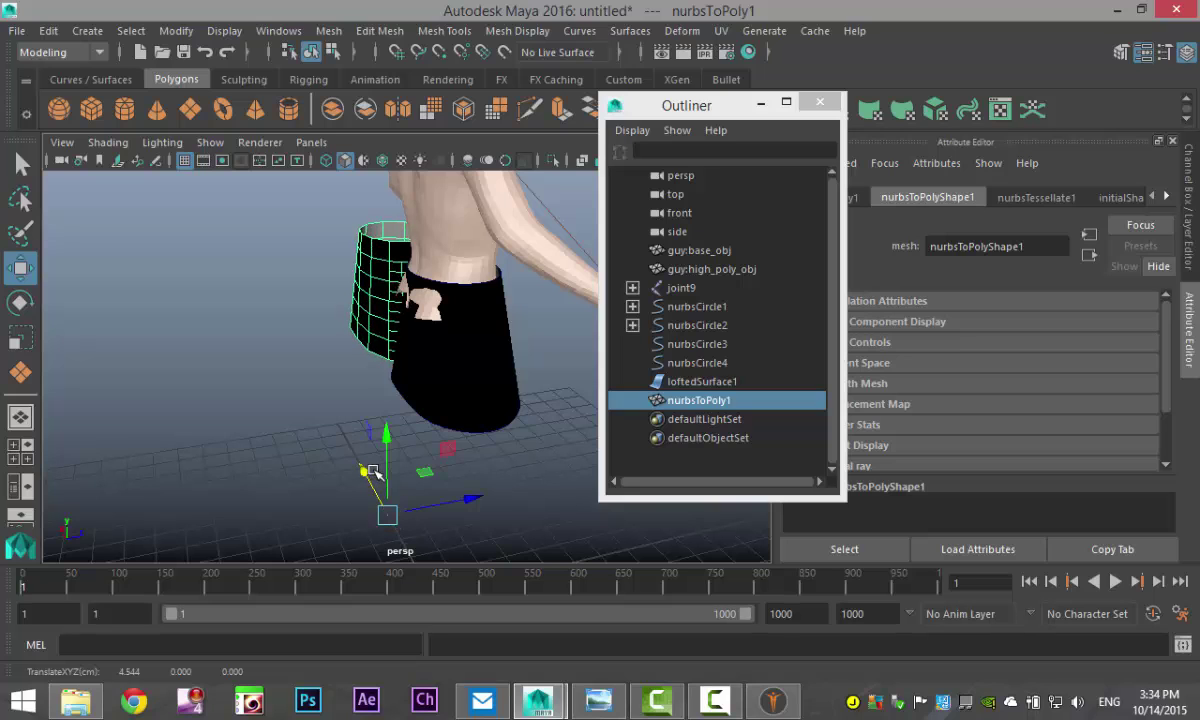
click(482, 402)
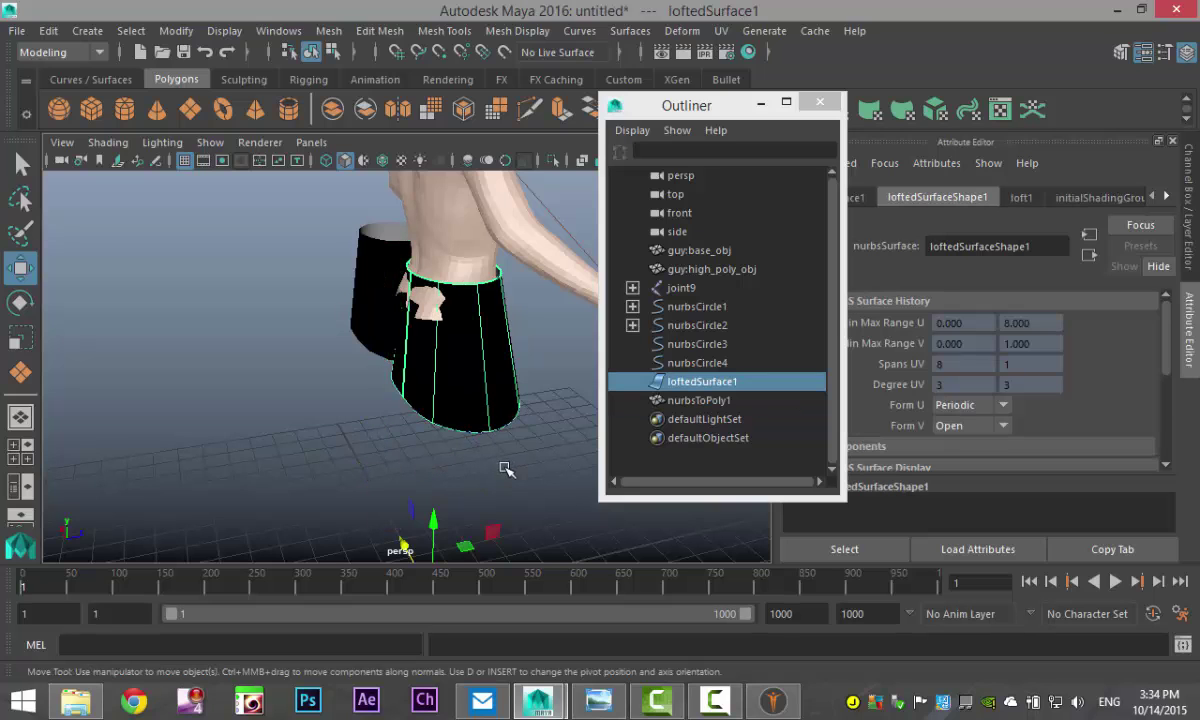
key(Delete)
click(383, 338)
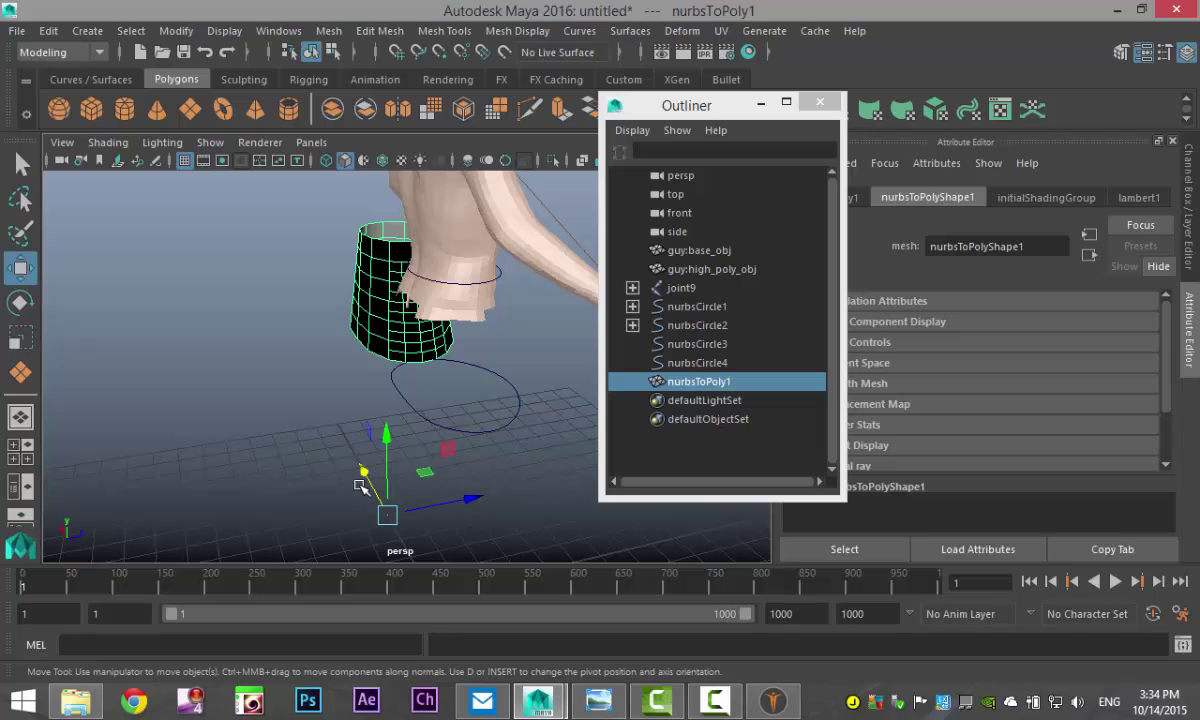
drag(362, 470, 396, 549)
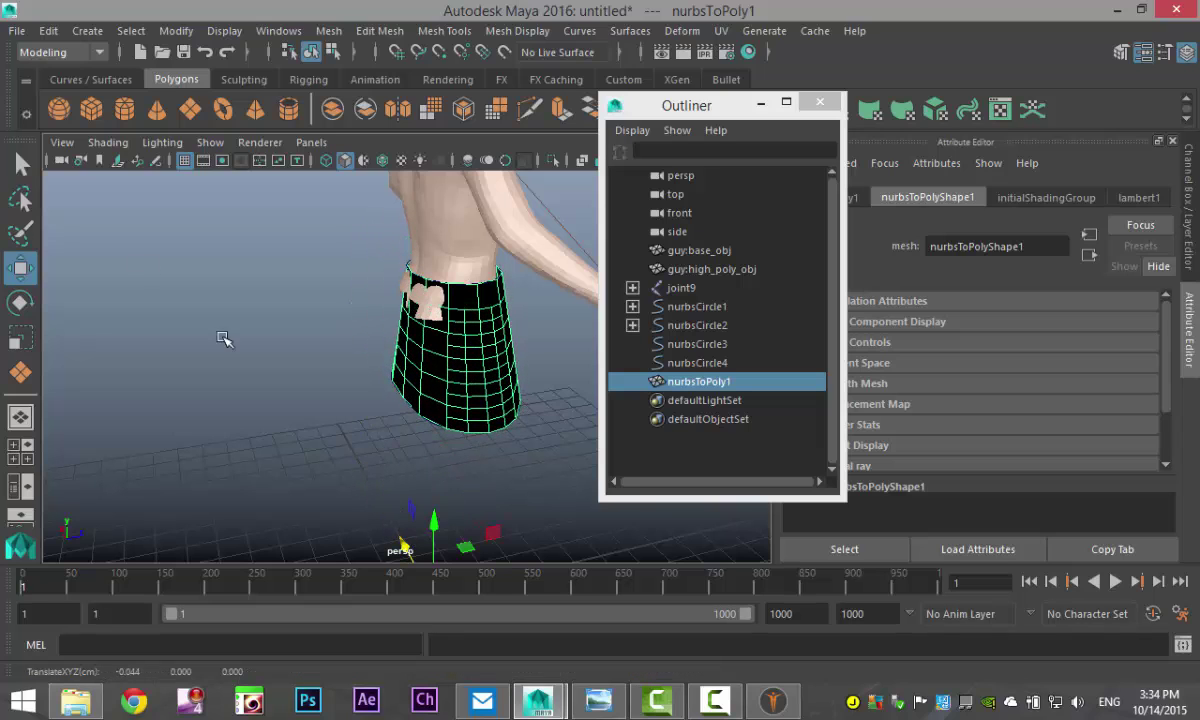
Delete the polygon skirt's construction history, freeze its transformations and put the Outliner away
click(48, 30)
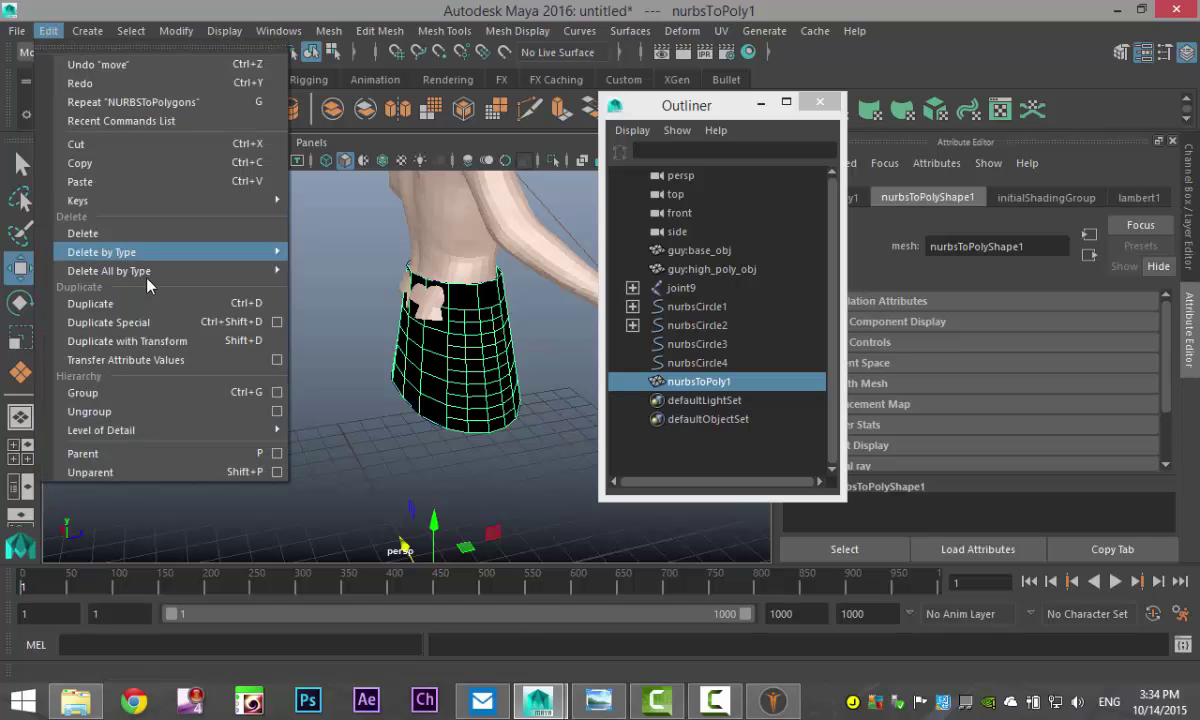
mouse_move(172, 258)
click(345, 267)
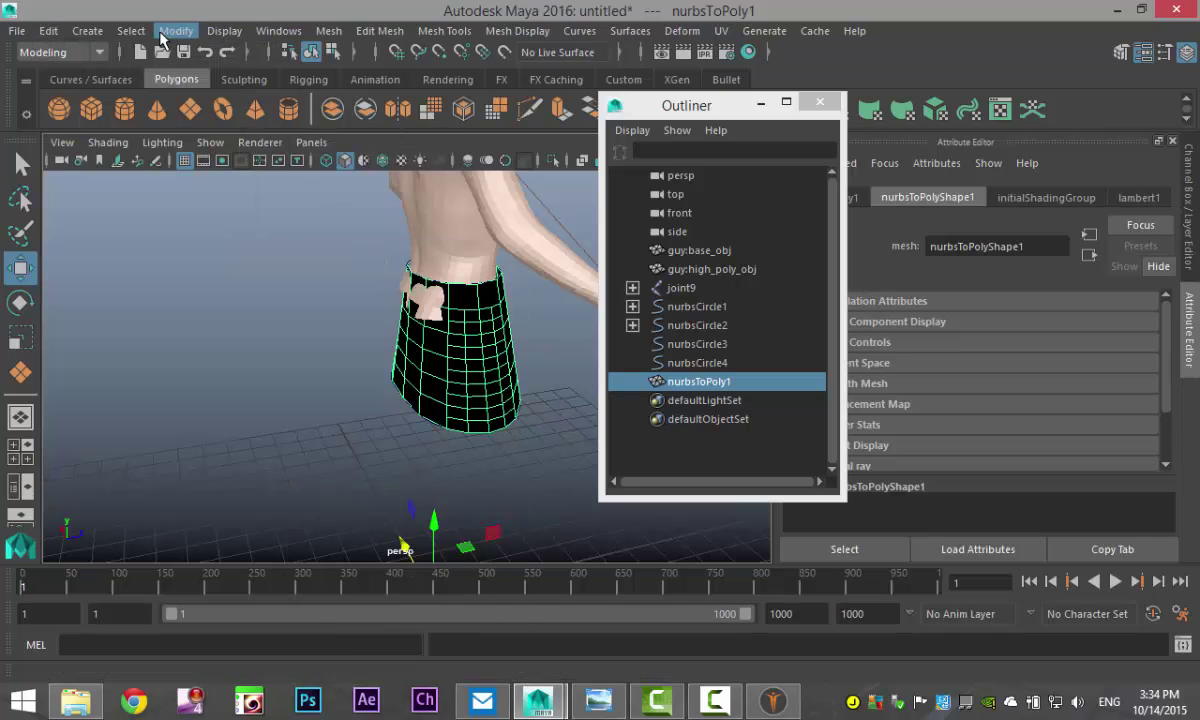
click(175, 33)
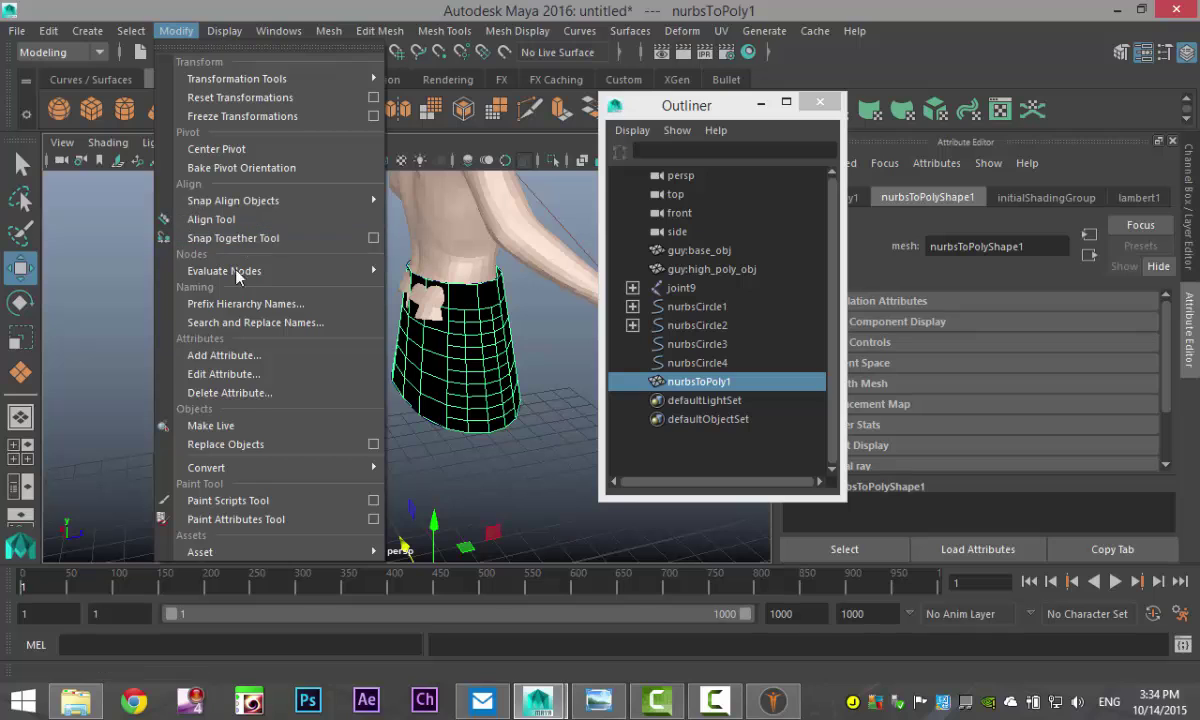
click(232, 117)
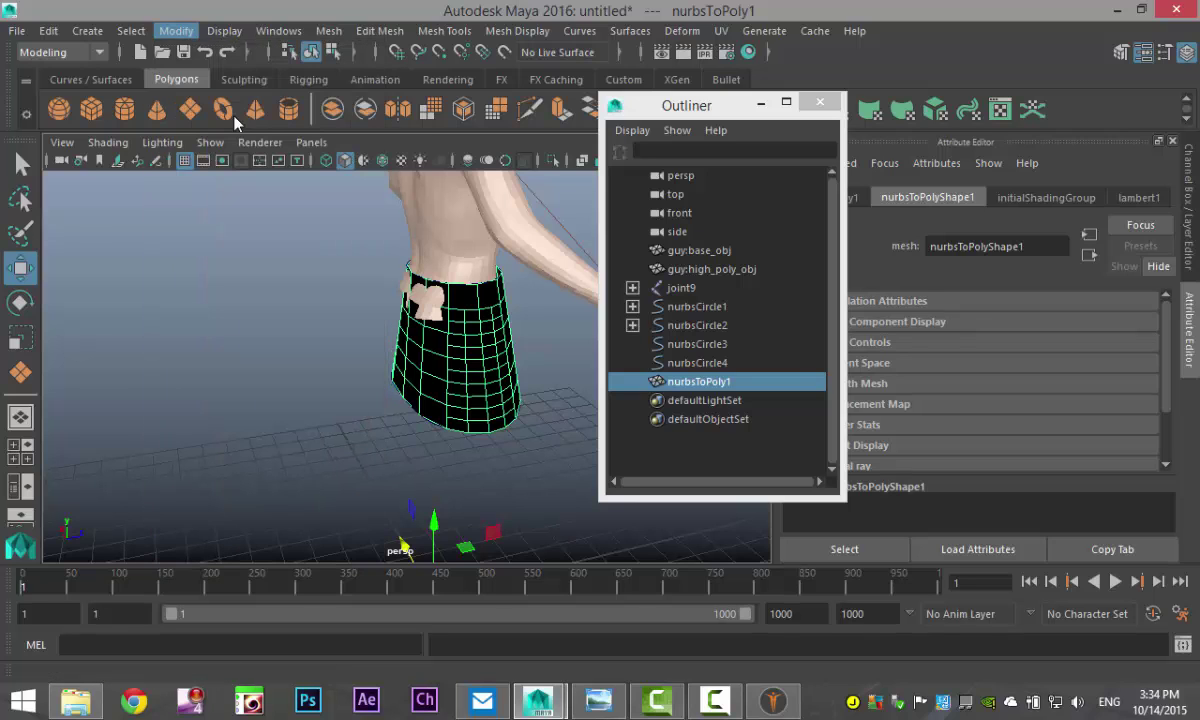
click(762, 104)
Reselect the polygon skirt and center its pivot on the mesh
scroll(540, 388, up, 8)
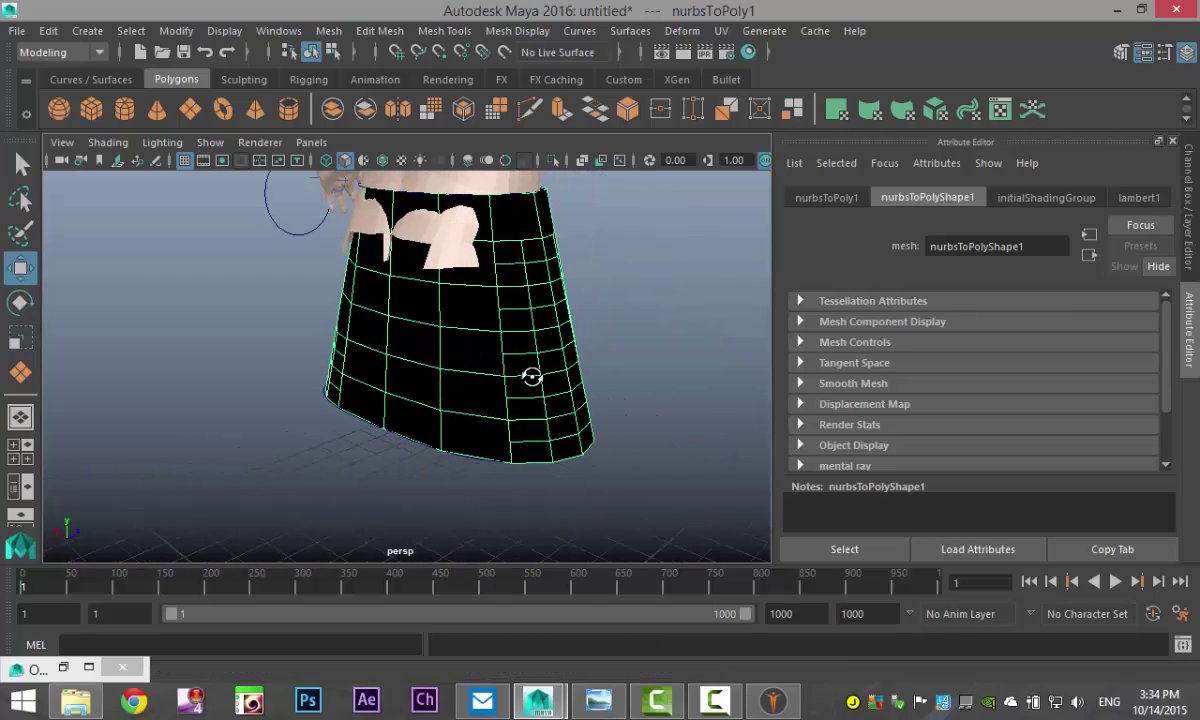
alt+drag(531, 376, 613, 450)
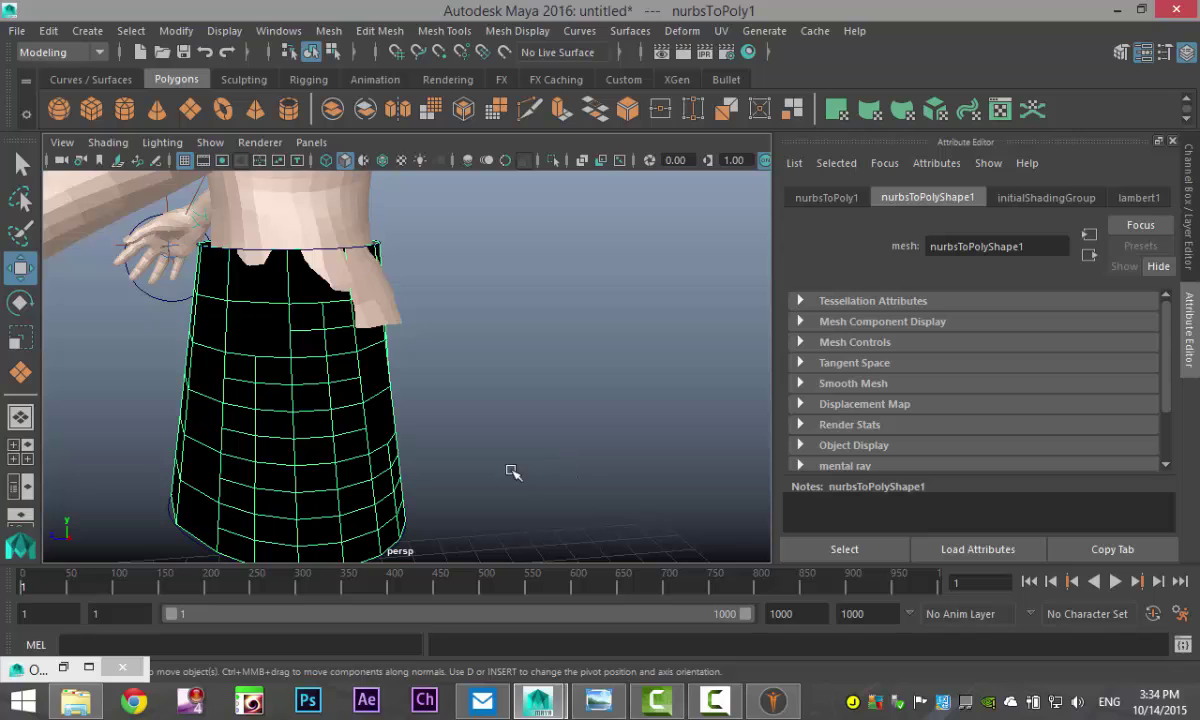
scroll(322, 396, down, 4)
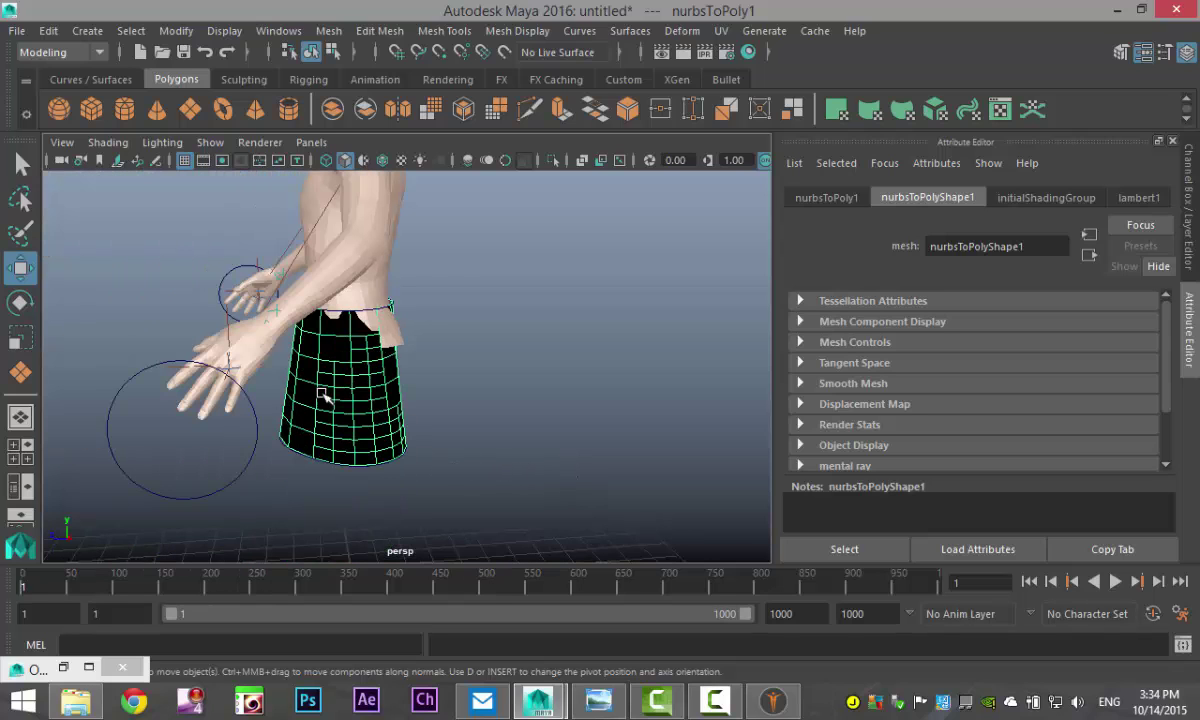
click(480, 428)
click(375, 421)
scroll(214, 305, down, 5)
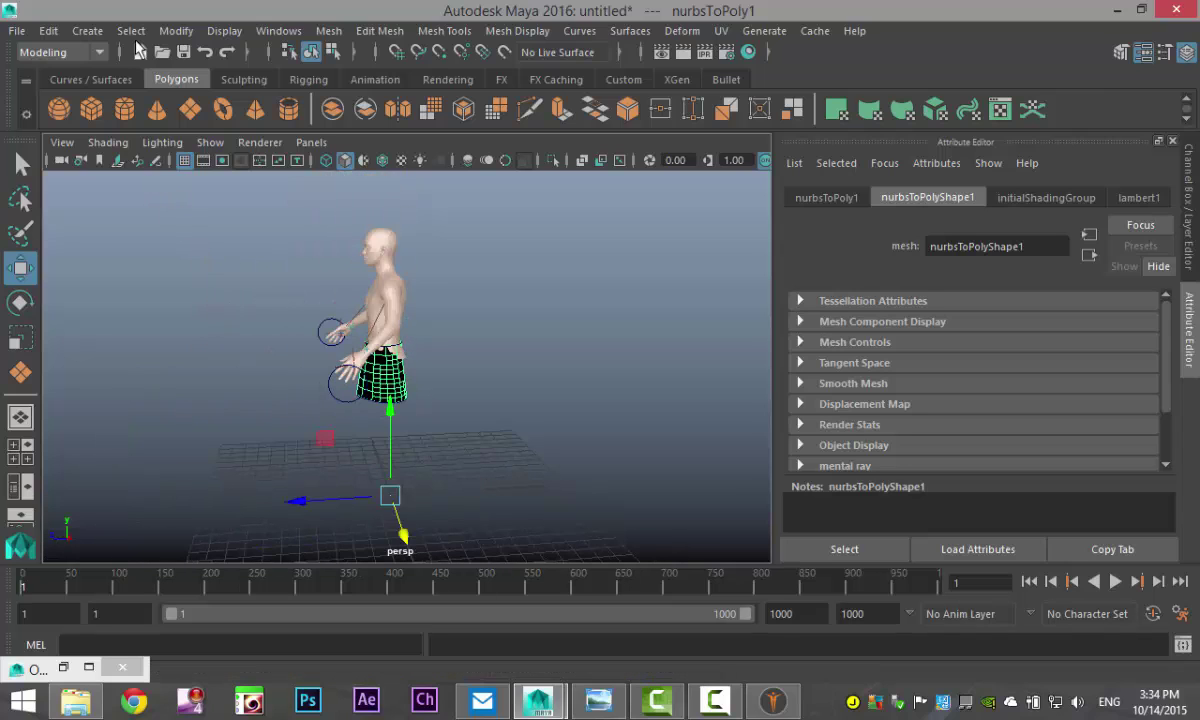
click(176, 30)
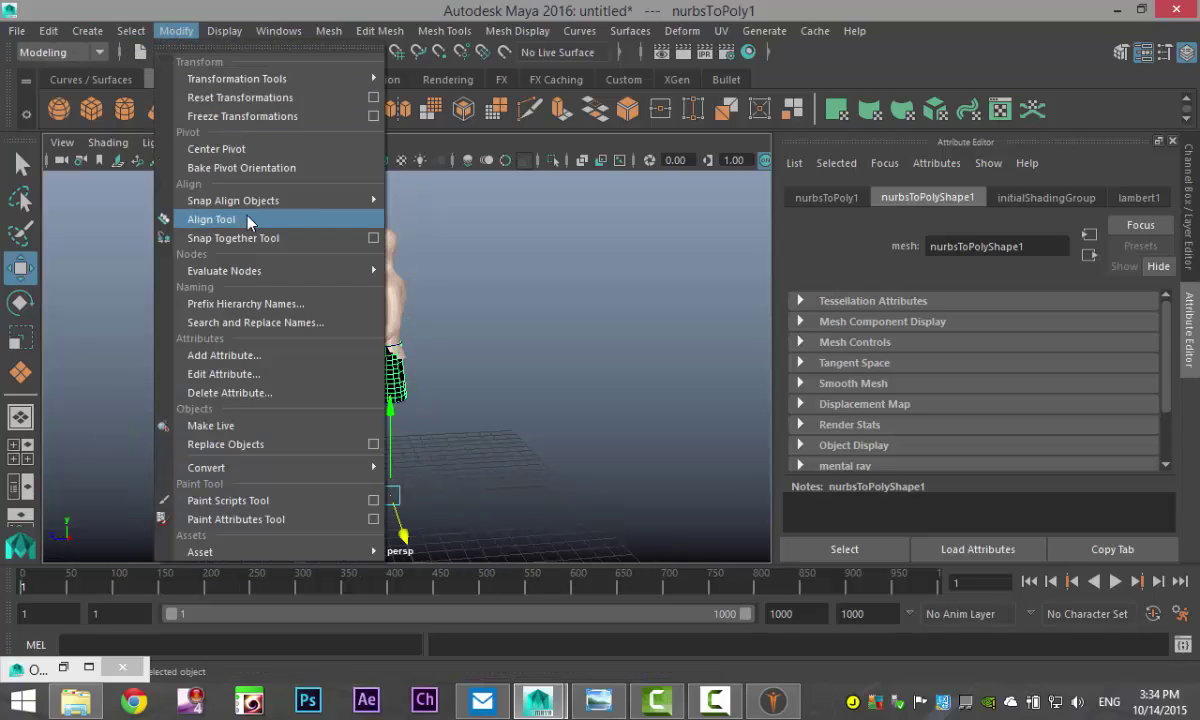
click(223, 155)
Shift the polygon skirt slightly backward along Z to improve its fit around the torso
scroll(176, 406, up, 6)
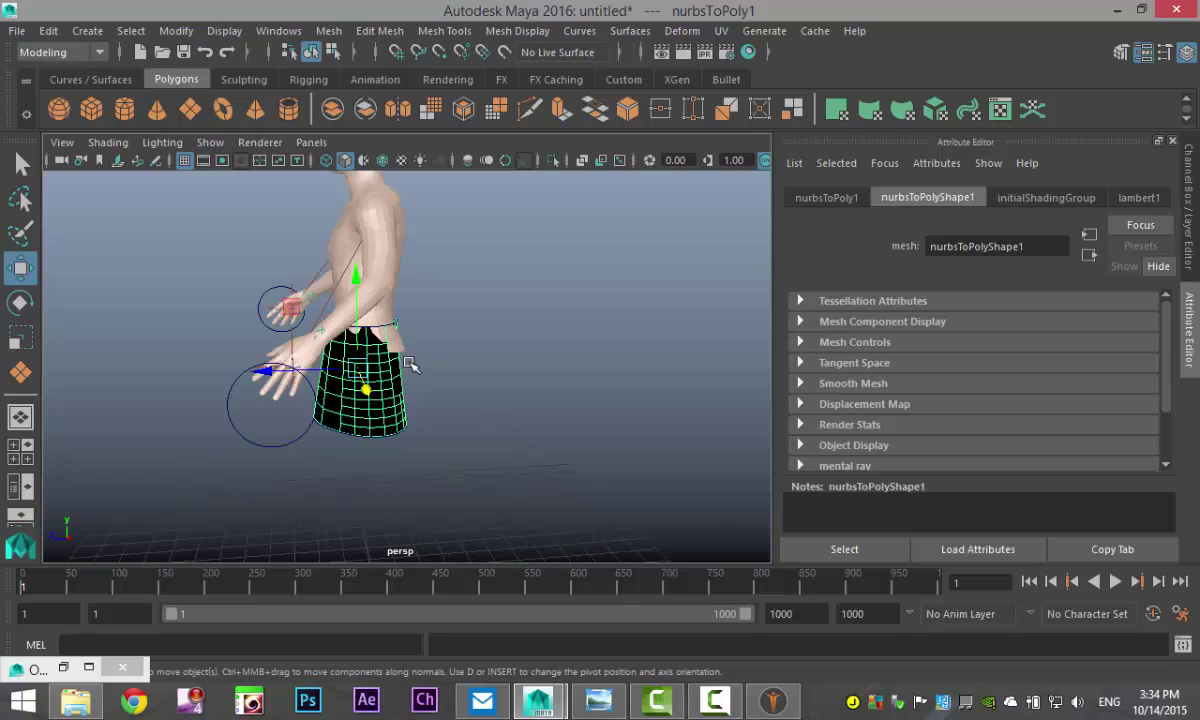
drag(218, 378, 223, 378)
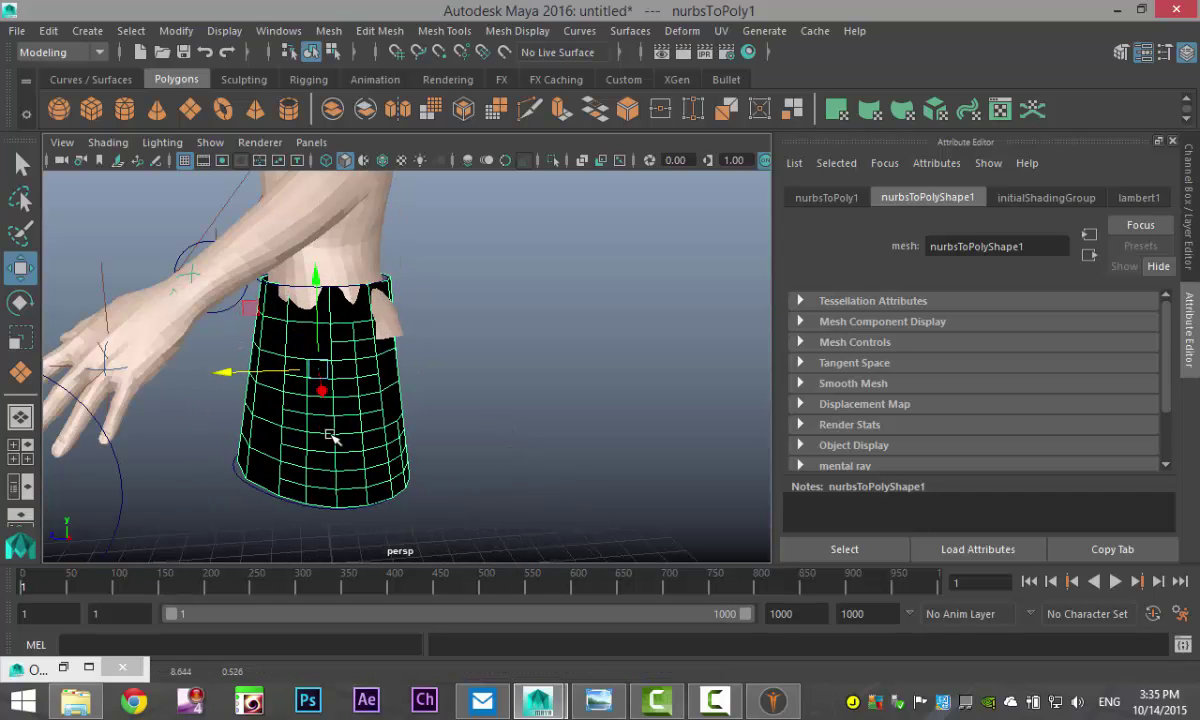
alt+drag(330, 435, 335, 368)
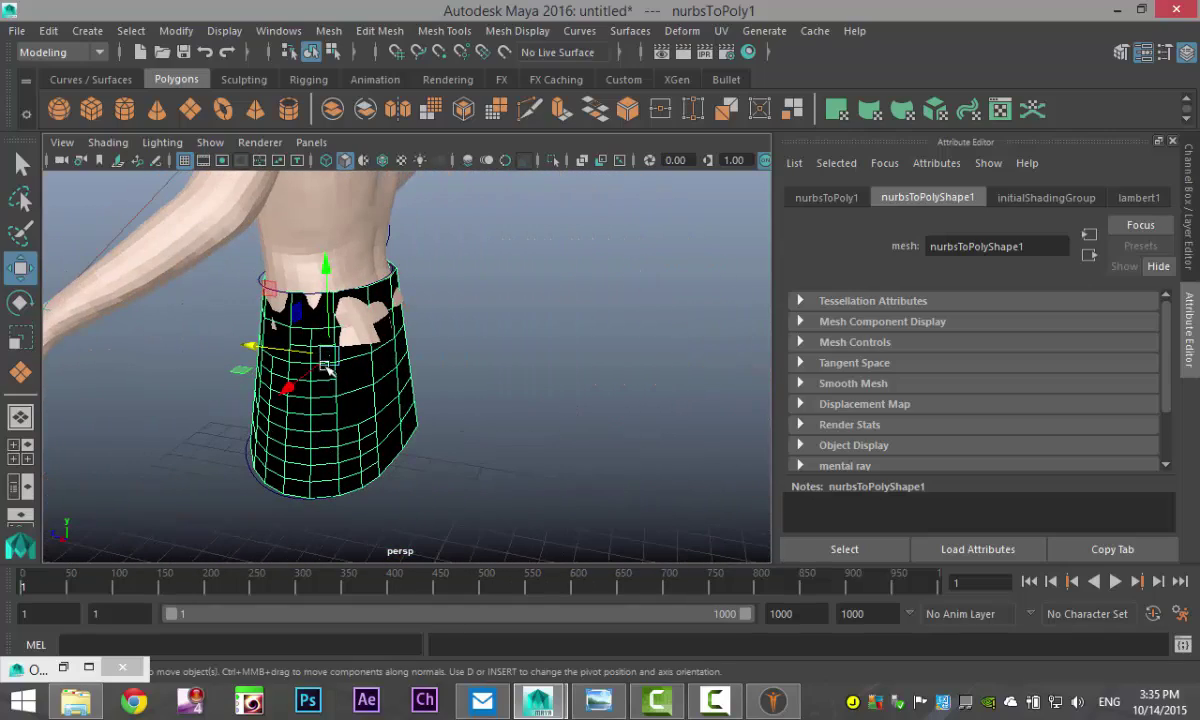
click(27, 457)
key(space)
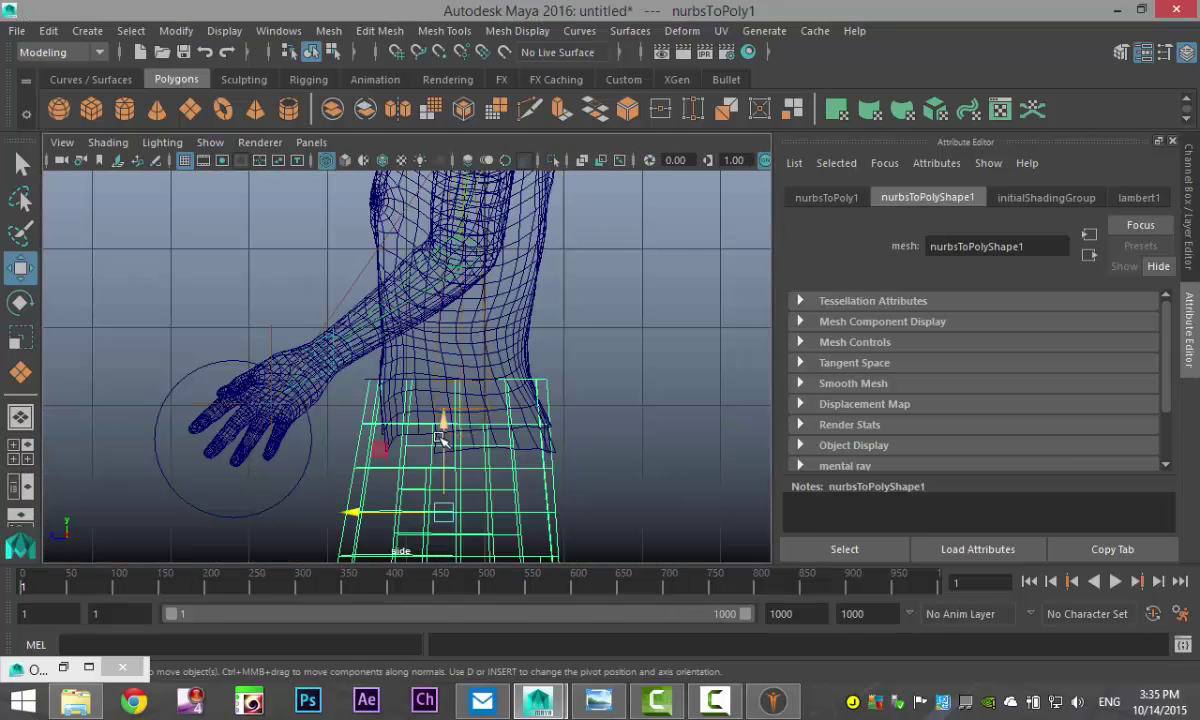
right_drag(418, 160, 424, 118)
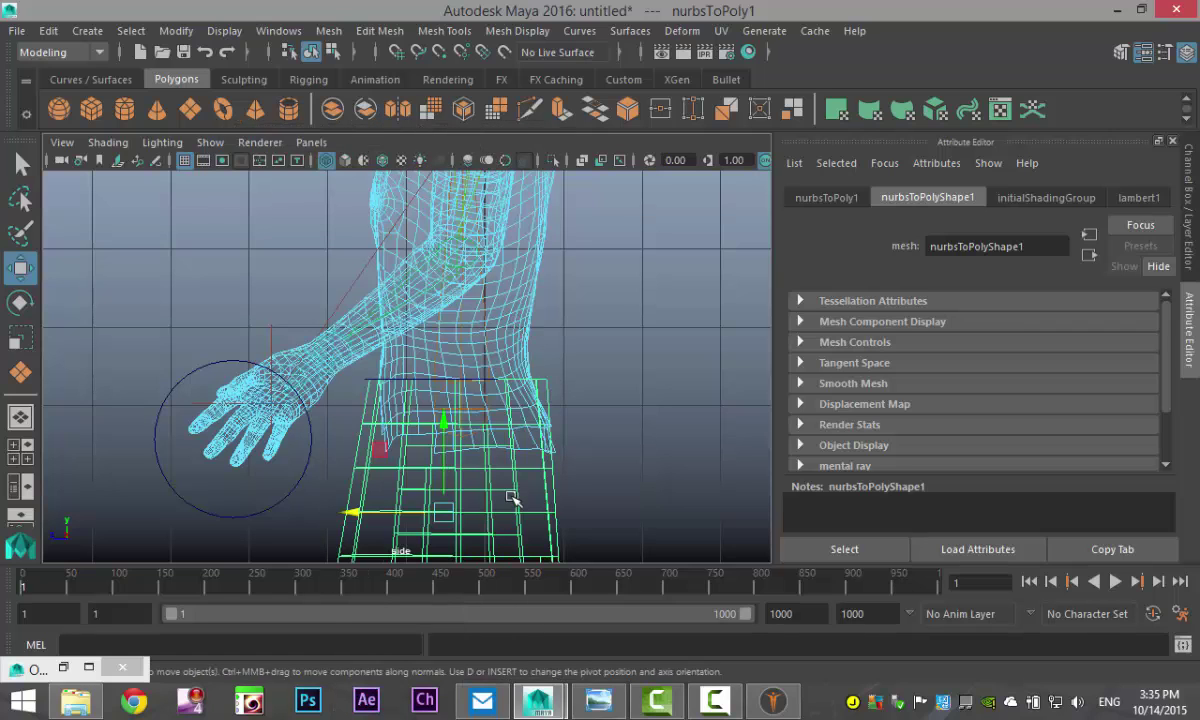
alt+middle_drag(510, 500, 531, 373)
right_drag(520, 430, 426, 161)
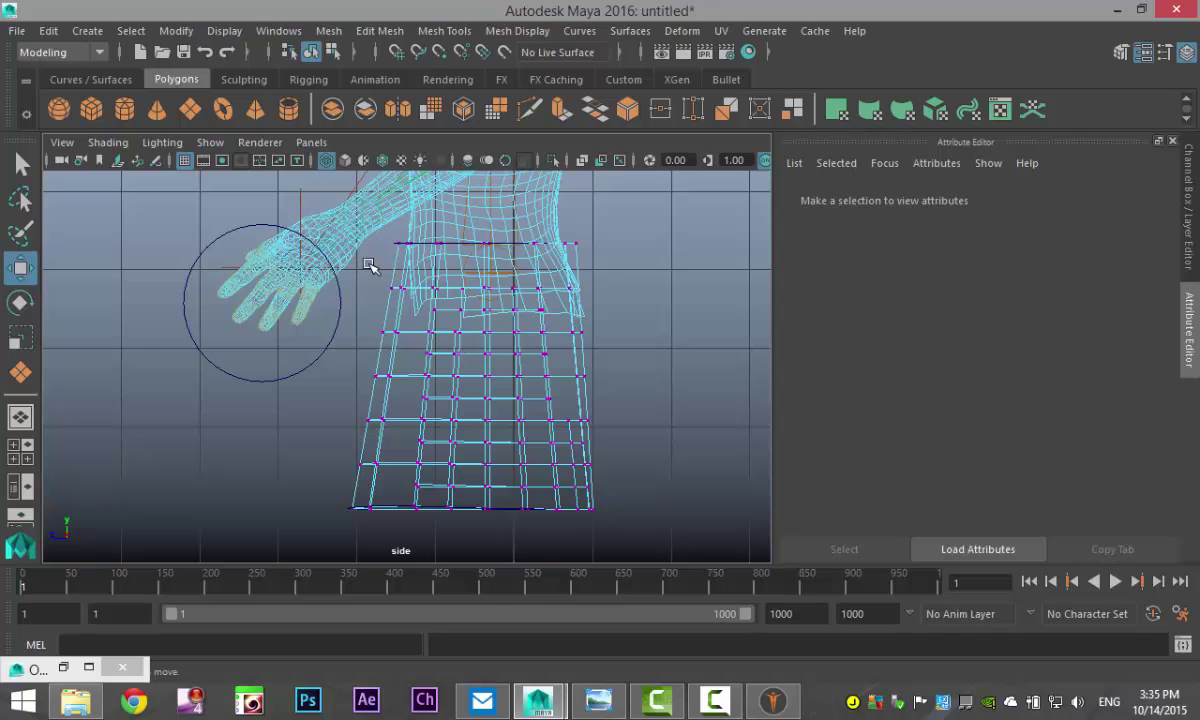
drag(332, 251, 627, 580)
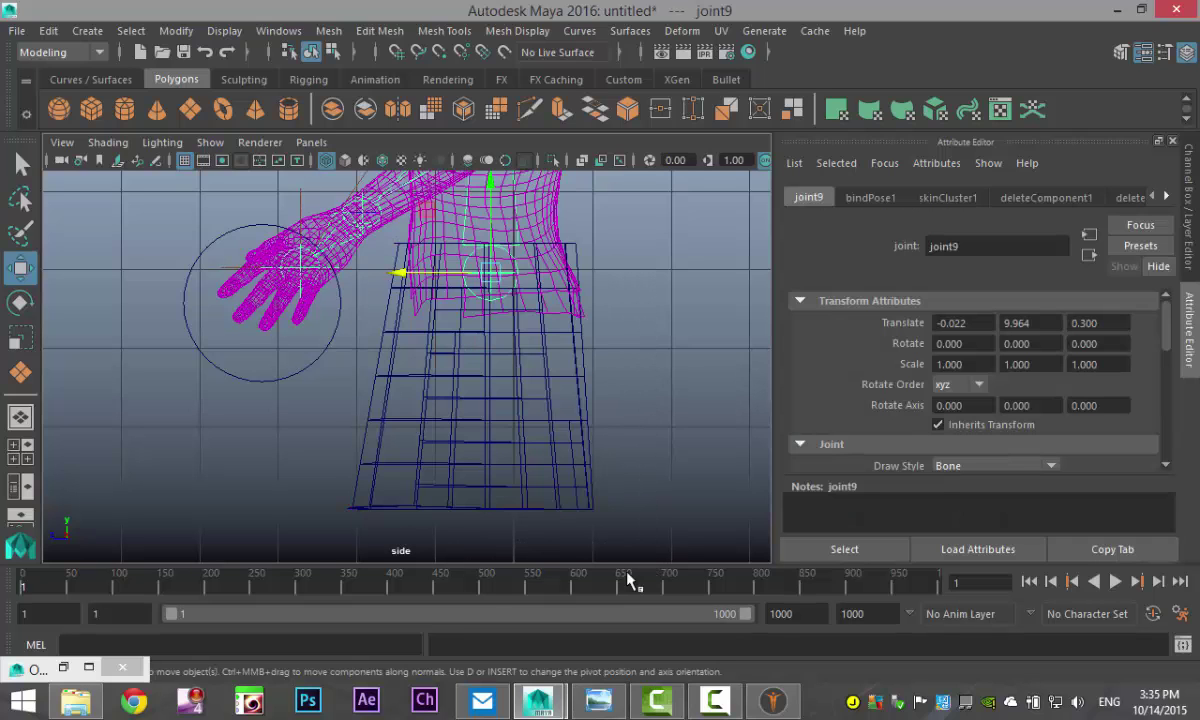
click(540, 500)
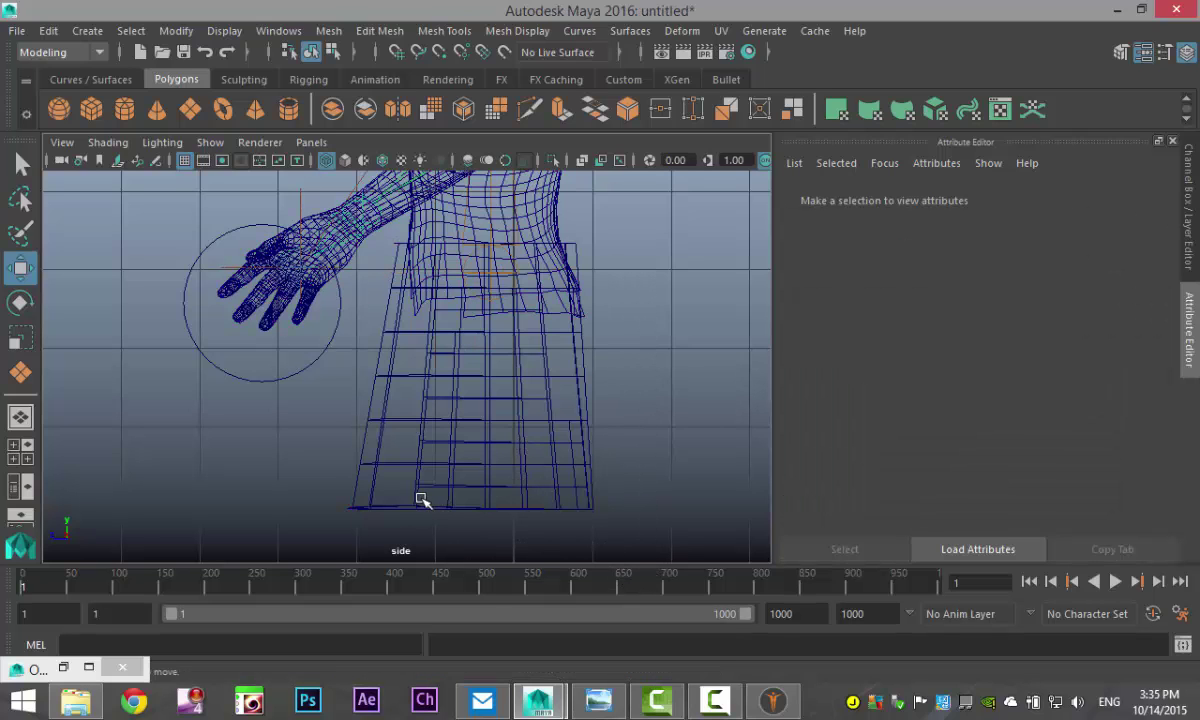
right_drag(422, 500, 407, 495)
click(414, 425)
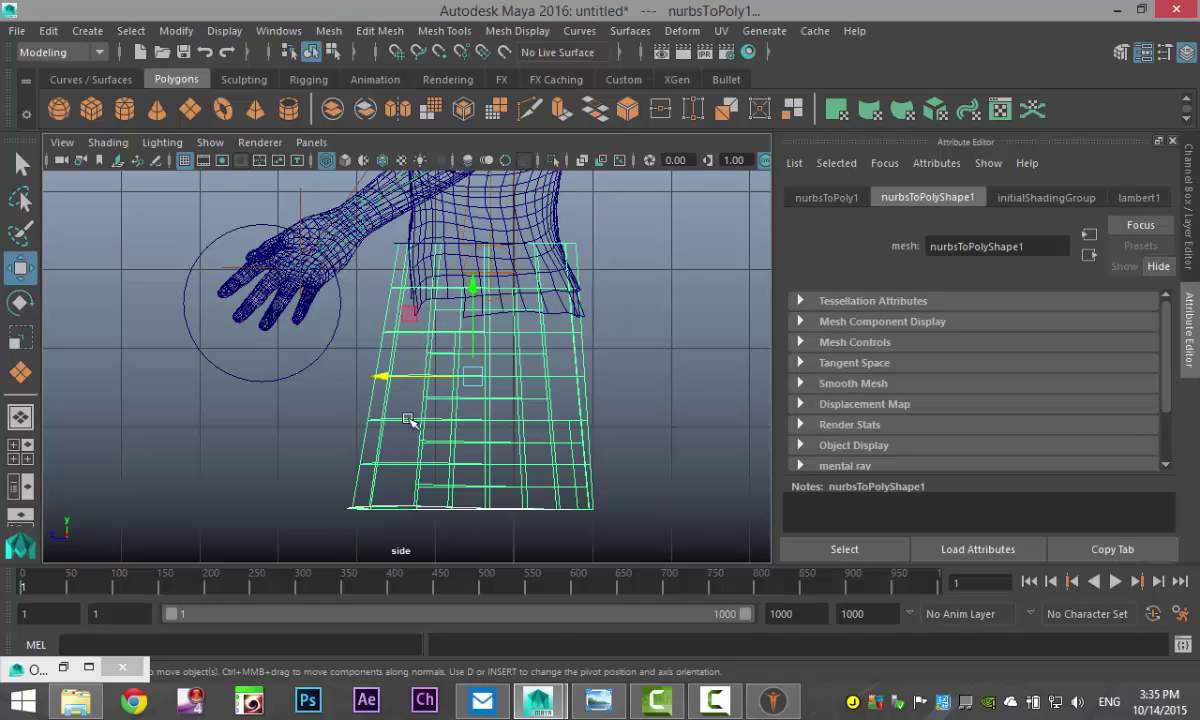
right_drag(408, 420, 365, 155)
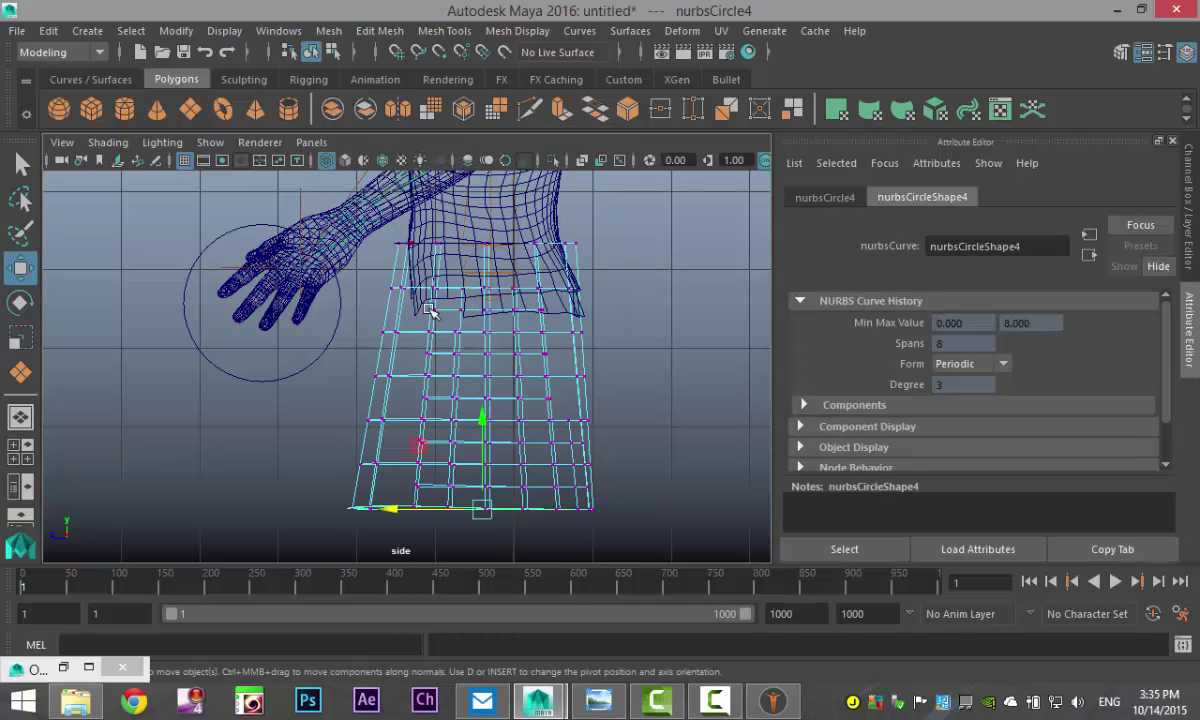
drag(254, 486, 708, 273)
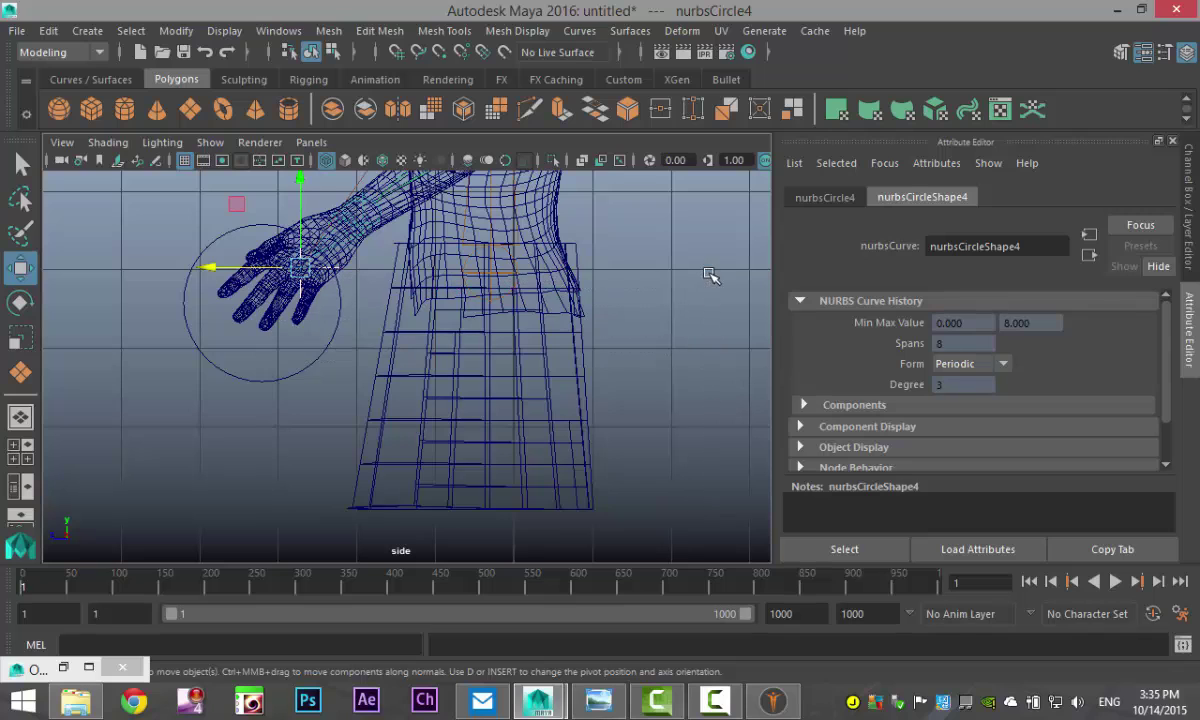
click(20, 445)
key(space)
scroll(543, 347, up, 2)
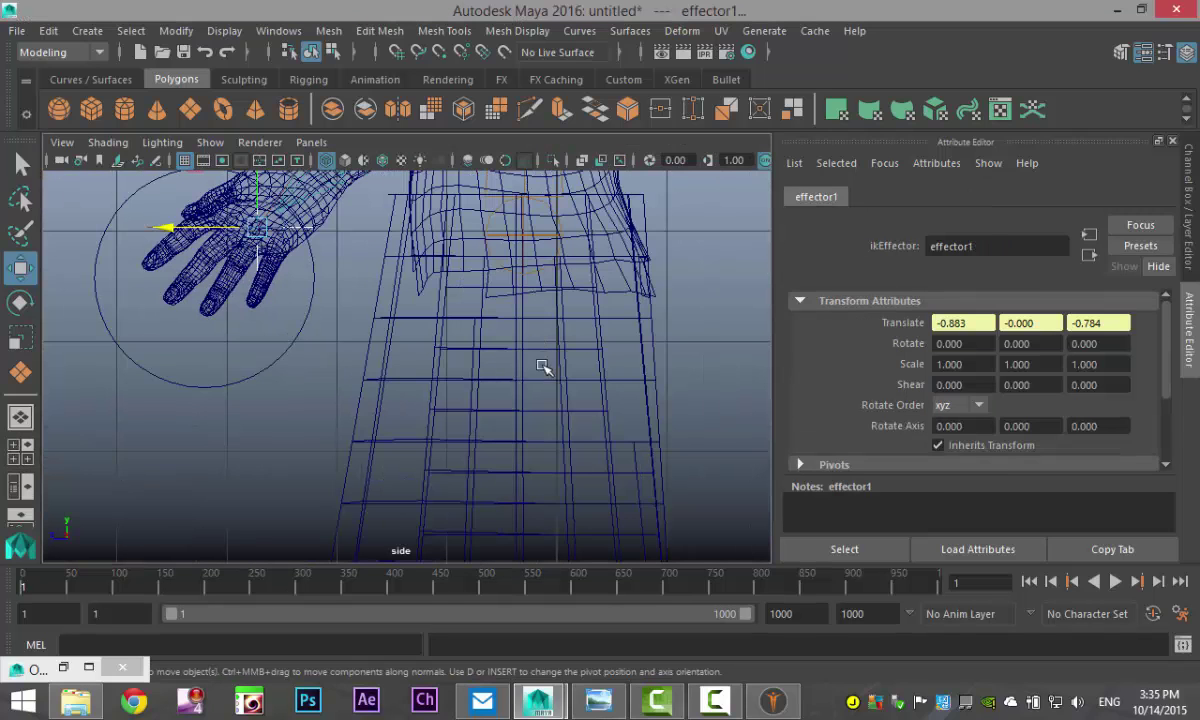
click(20, 445)
key(space)
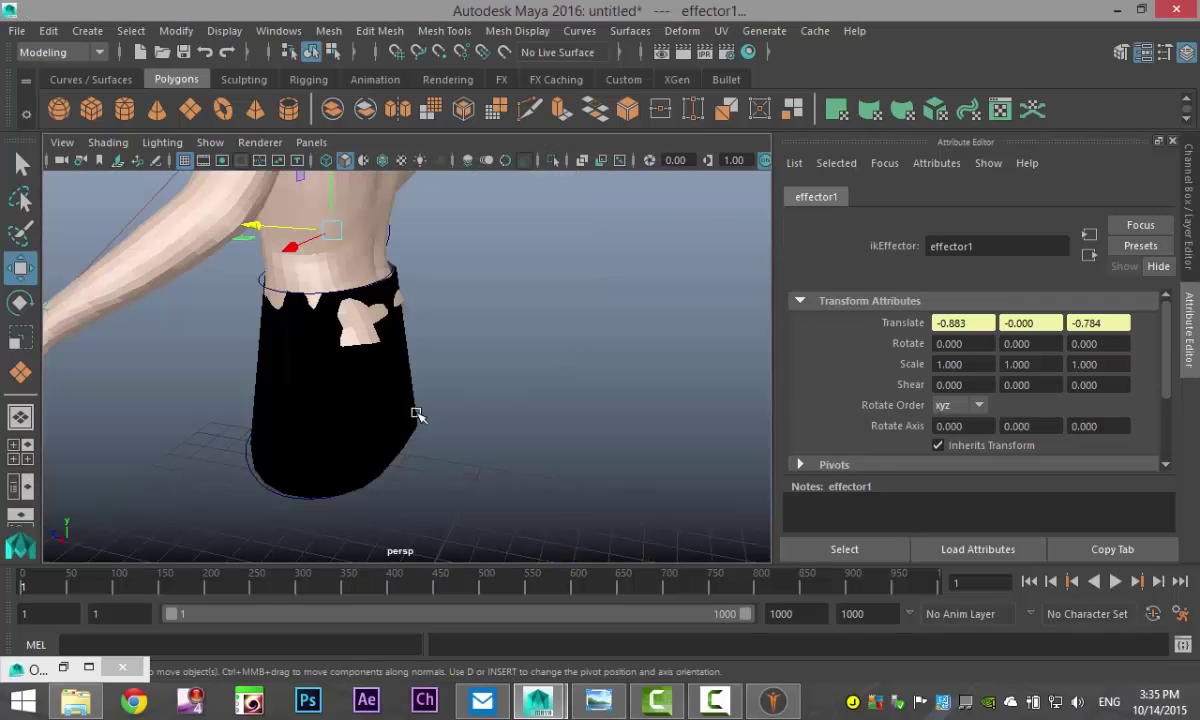
Select the row of edges below the rim at the skirt's back and pull it backward along Z, clear of the body
click(391, 422)
alt+drag(479, 468, 467, 400)
right_drag(445, 350, 410, 115)
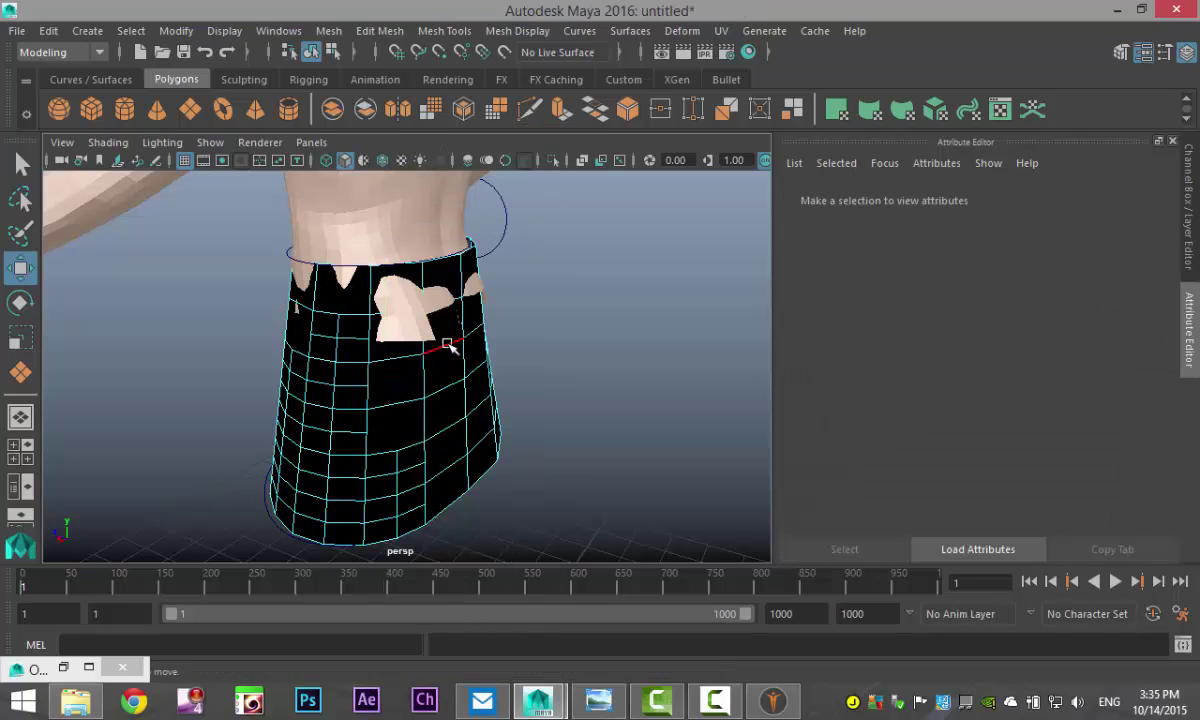
click(447, 345)
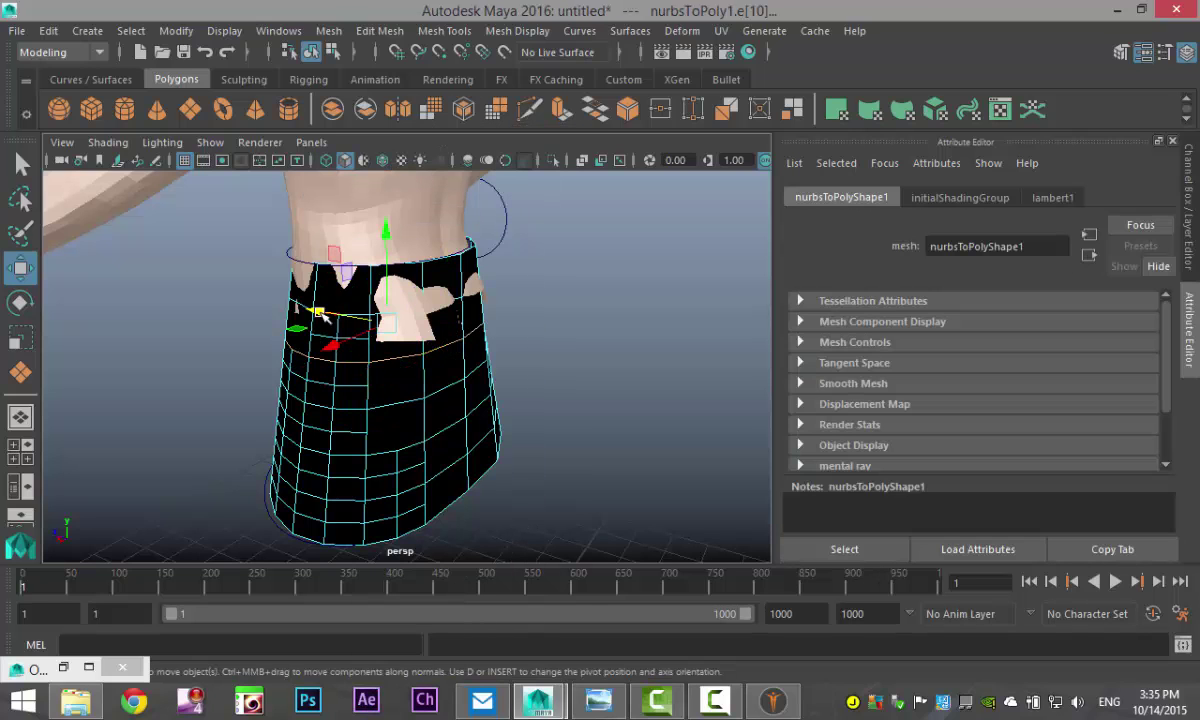
drag(322, 314, 387, 283)
click(382, 316)
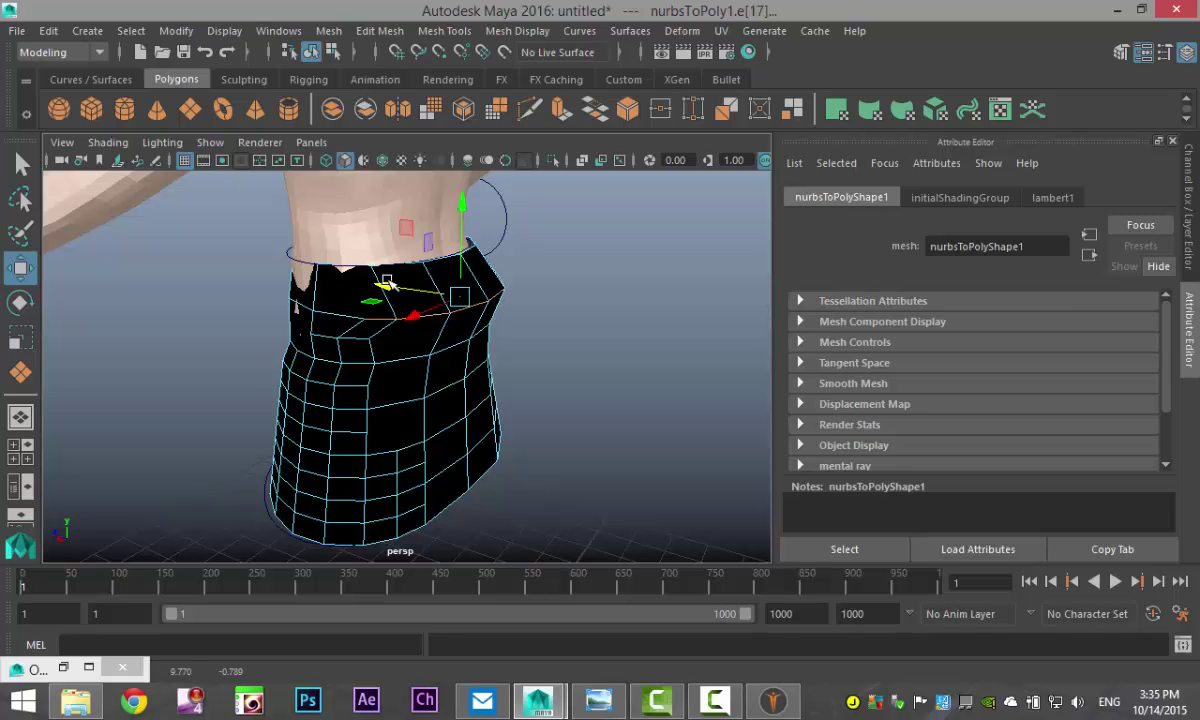
Pull the skirt's edges at the side of the waist outward to cover the body poking through
alt+drag(403, 391, 543, 420)
click(440, 372)
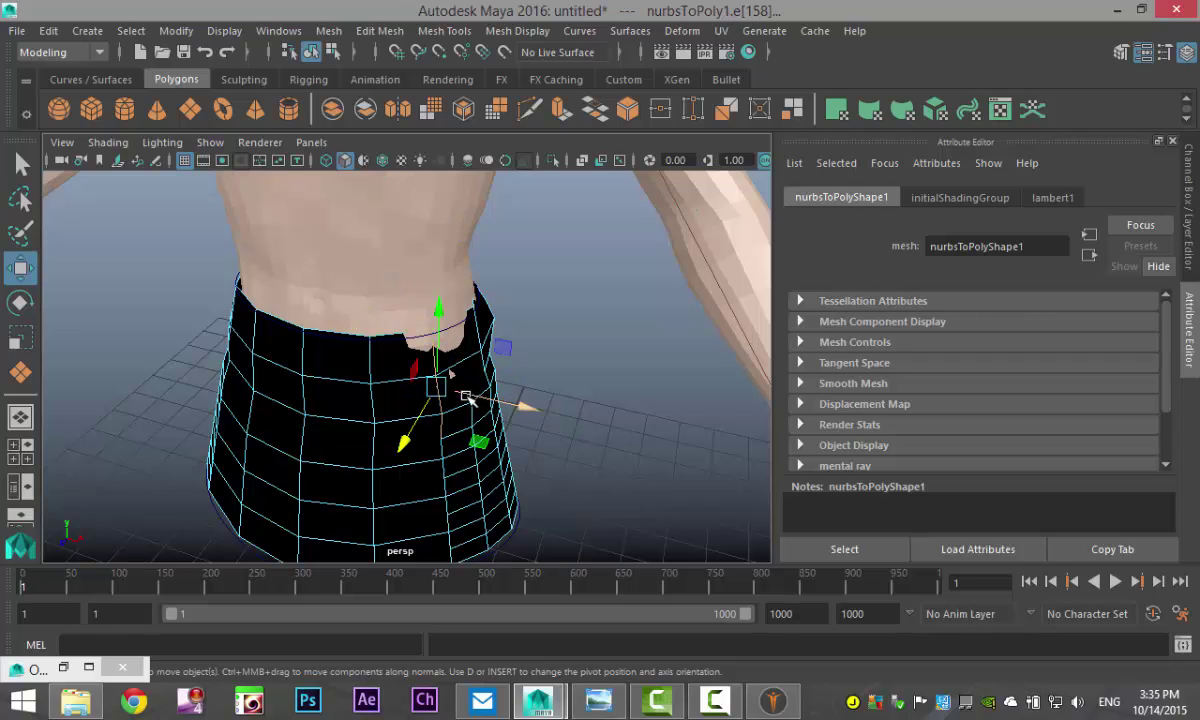
drag(440, 386, 455, 364)
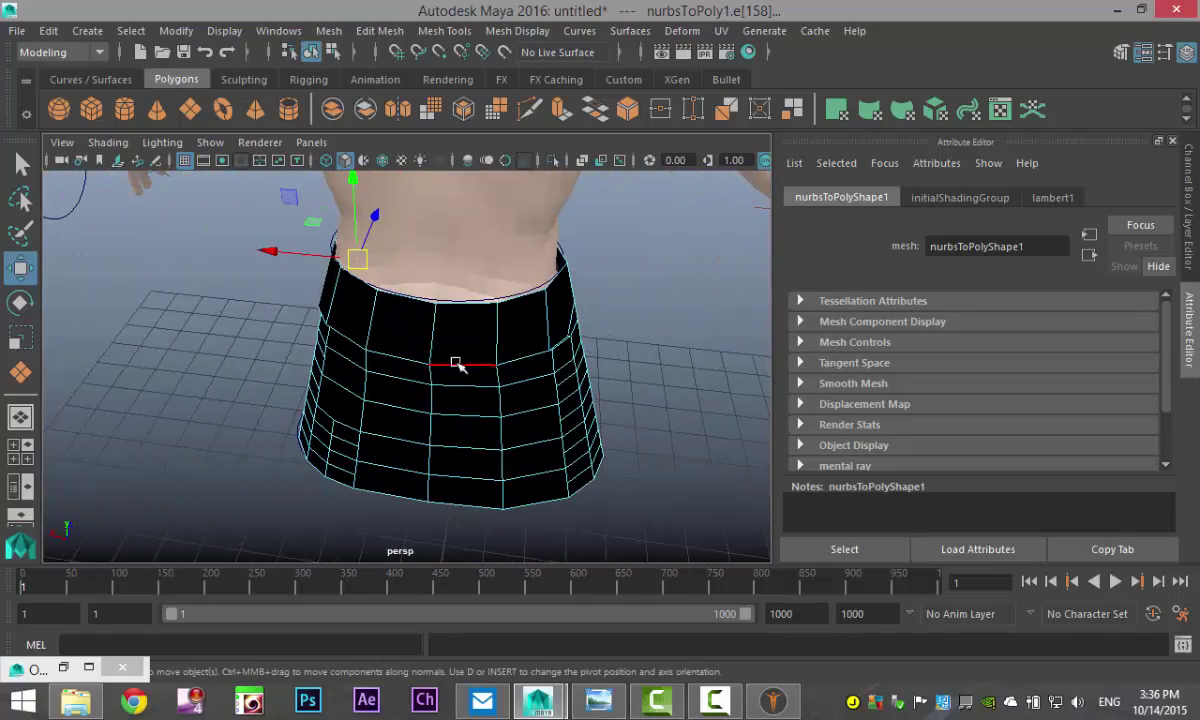
Select the adjoining back edges just below the skirt's rim and pull them slightly farther backward
click(513, 362)
shift+click(410, 360)
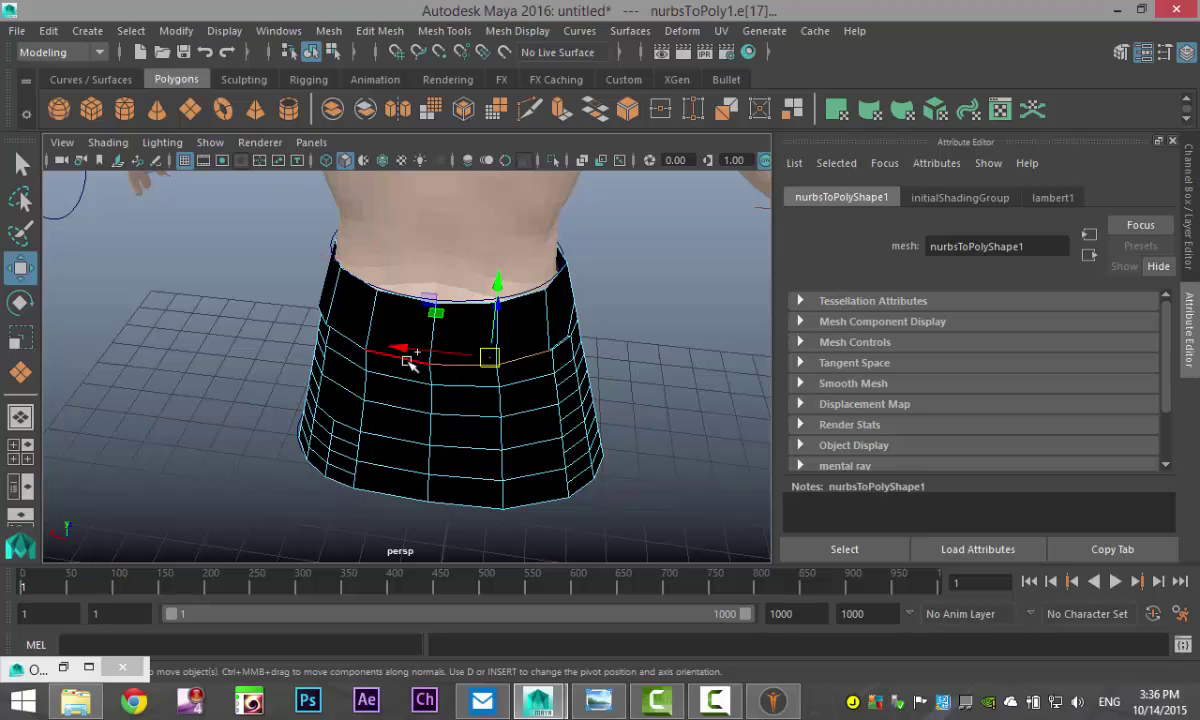
alt+drag(443, 357, 445, 318)
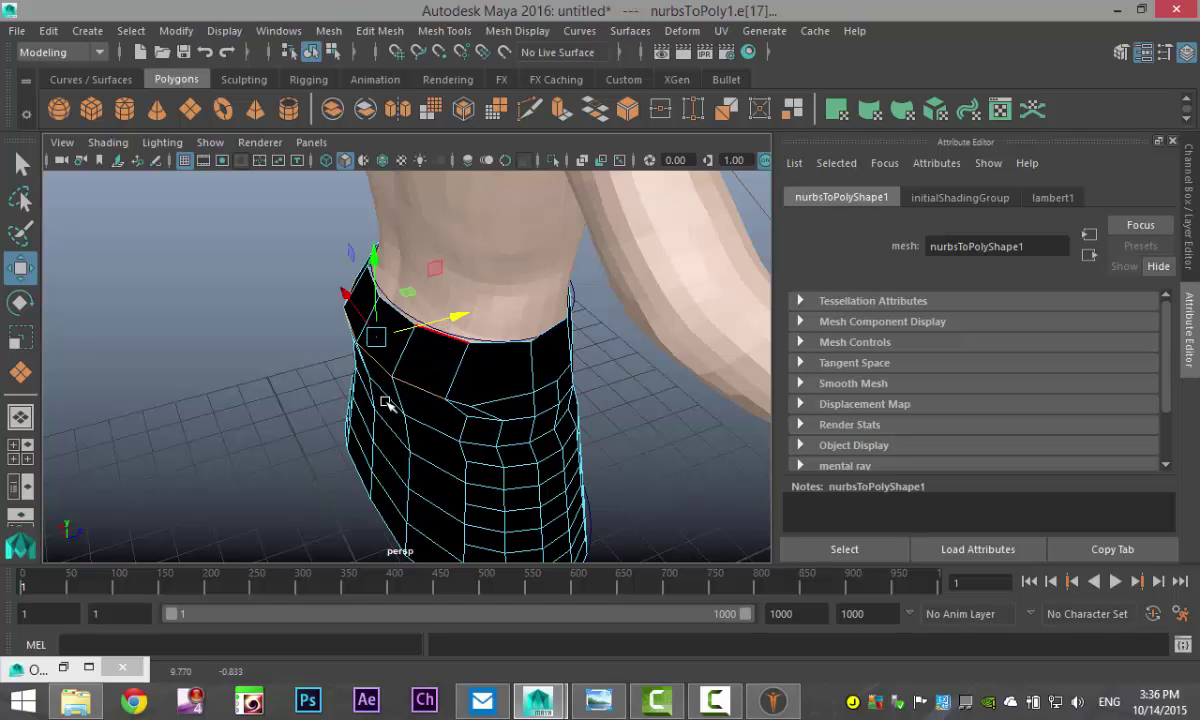
Select the second row of edges below the rim at the skirt's back and pull it backward along Z
alt+drag(385, 402, 452, 372)
click(416, 366)
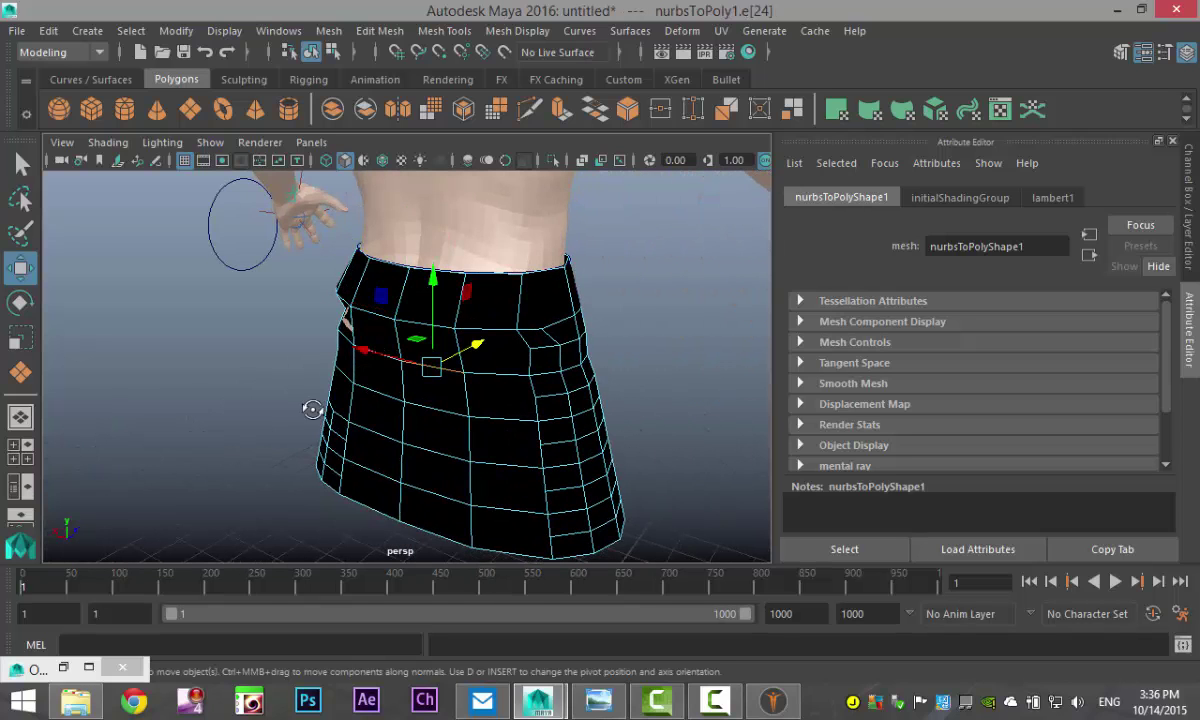
alt+drag(312, 409, 365, 377)
shift+click(350, 354)
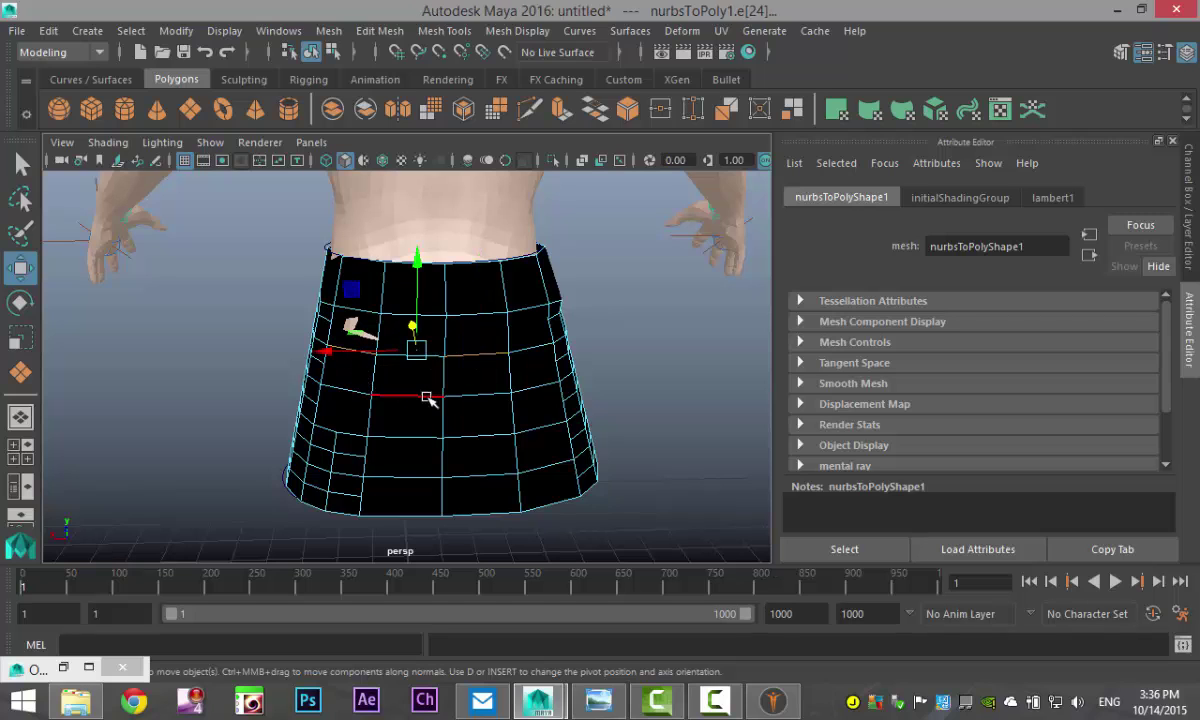
alt+drag(428, 398, 393, 397)
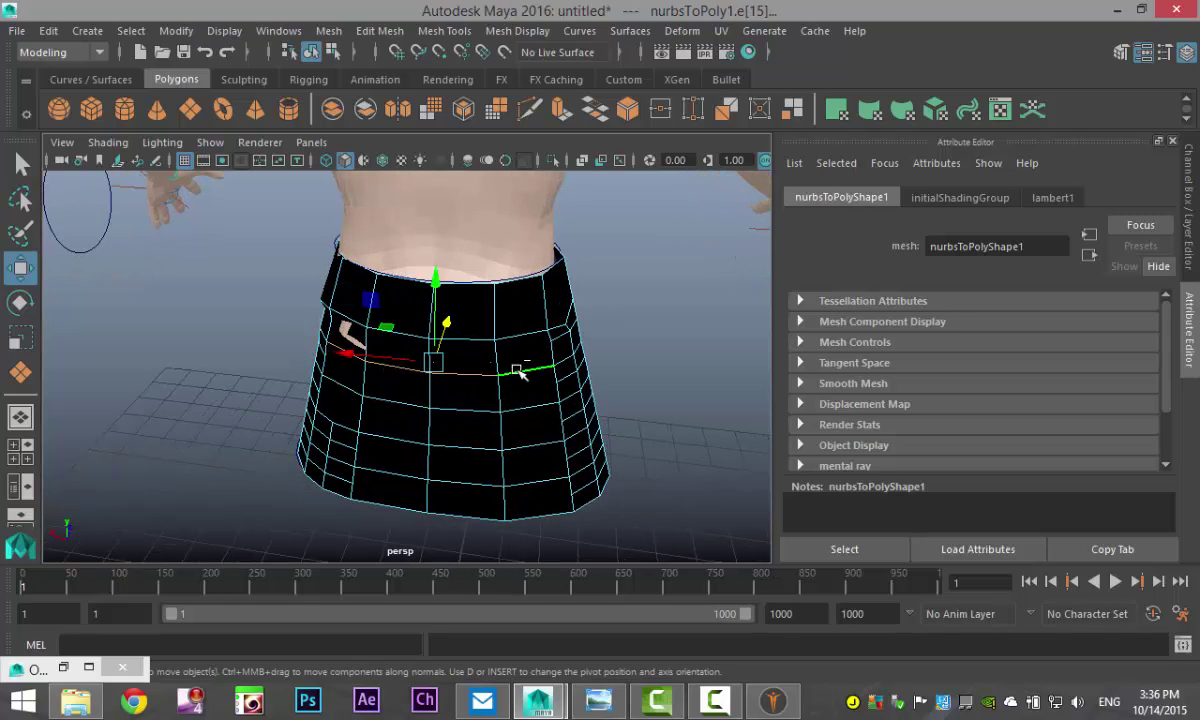
drag(447, 323, 449, 332)
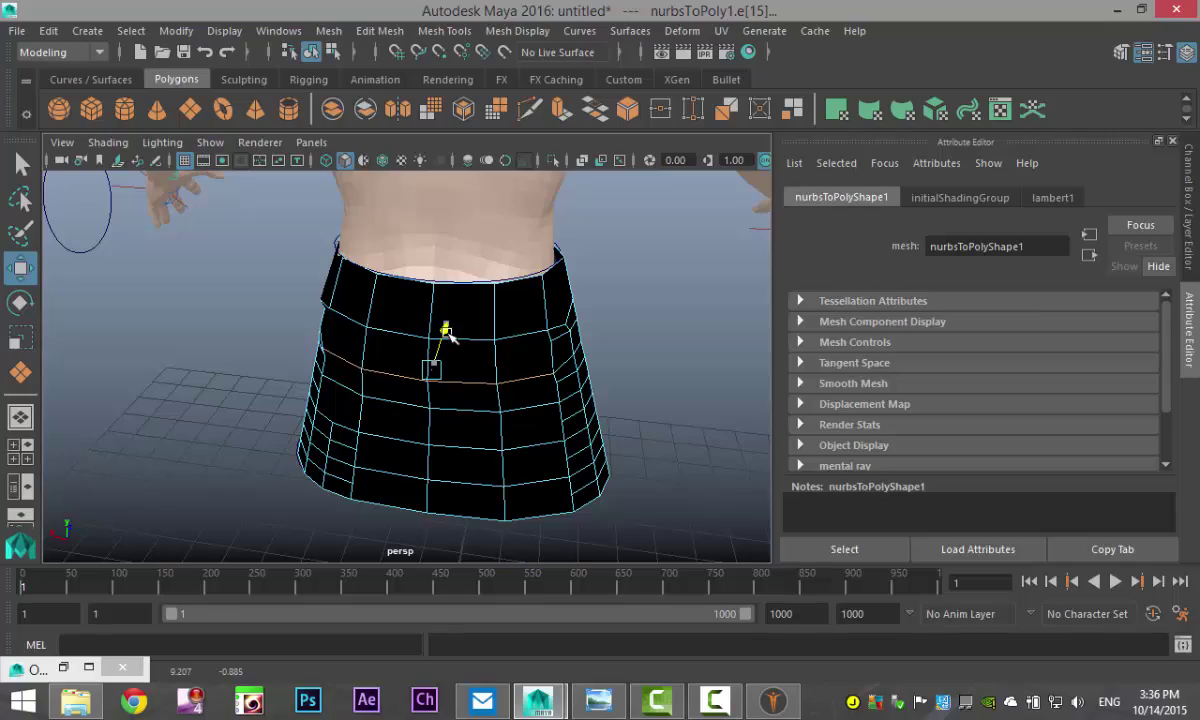
Adjust the waist rim edges at the skirt's sides outward along X so they clear the torso
alt+drag(358, 400, 200, 459)
scroll(429, 423, up, 5)
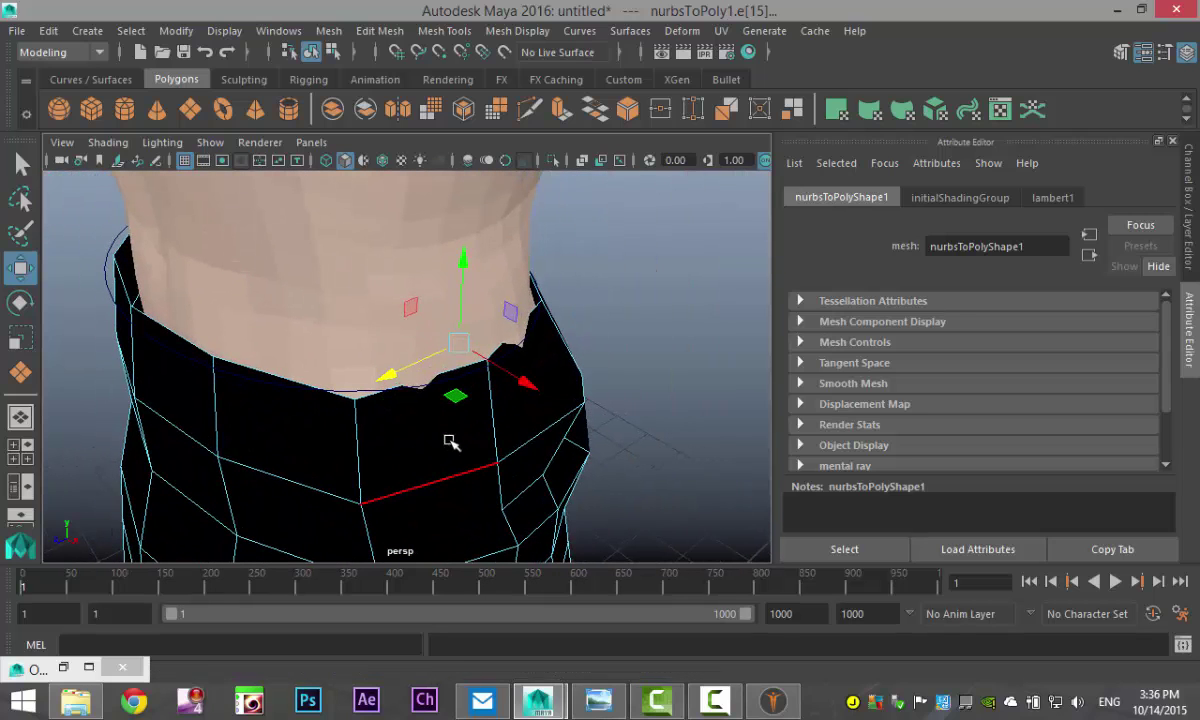
drag(493, 425, 495, 427)
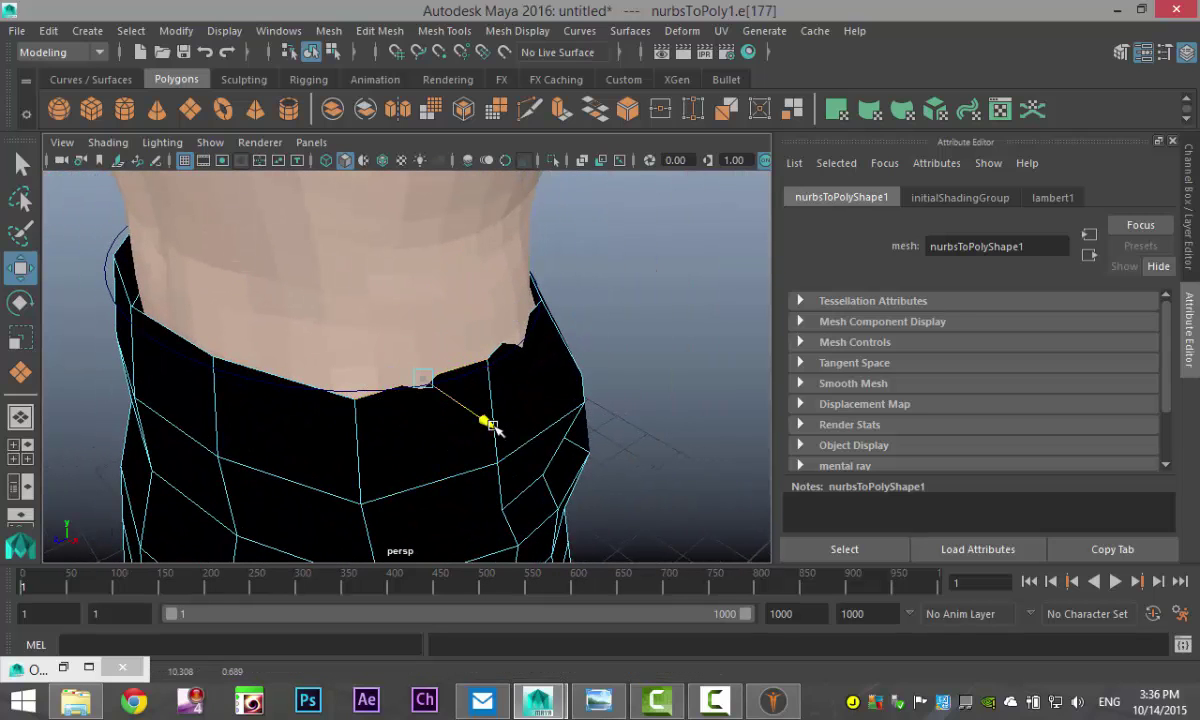
alt+drag(592, 456, 332, 380)
click(306, 334)
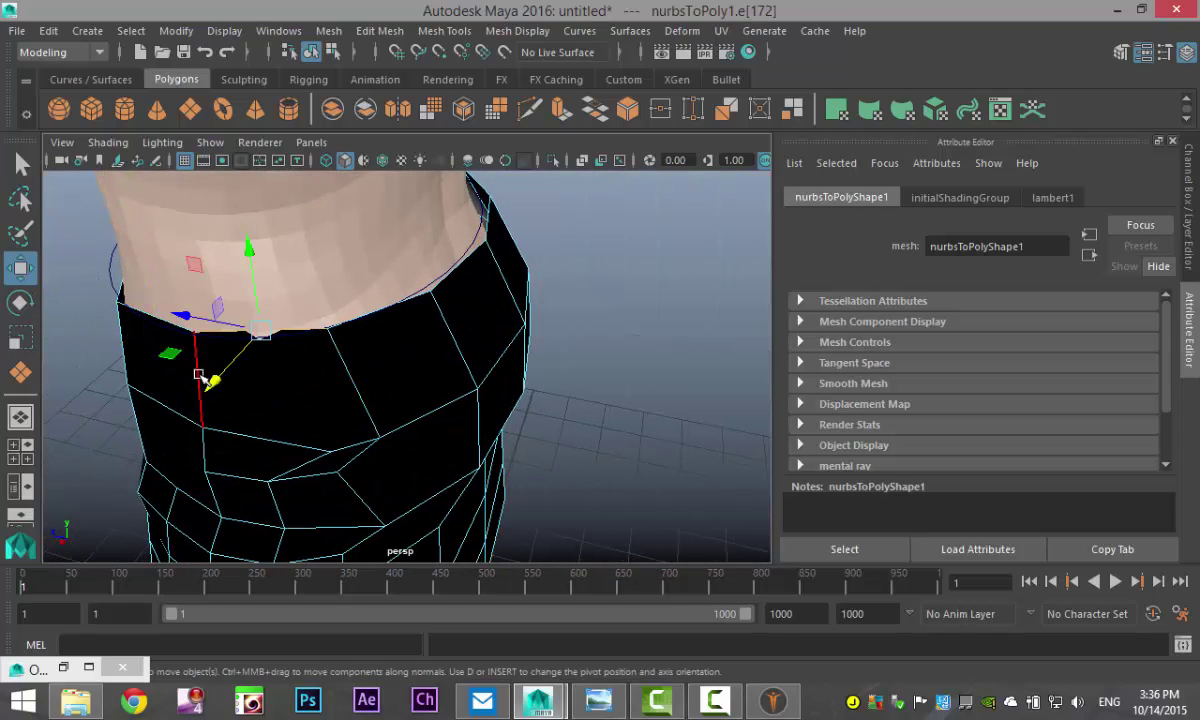
click(557, 434)
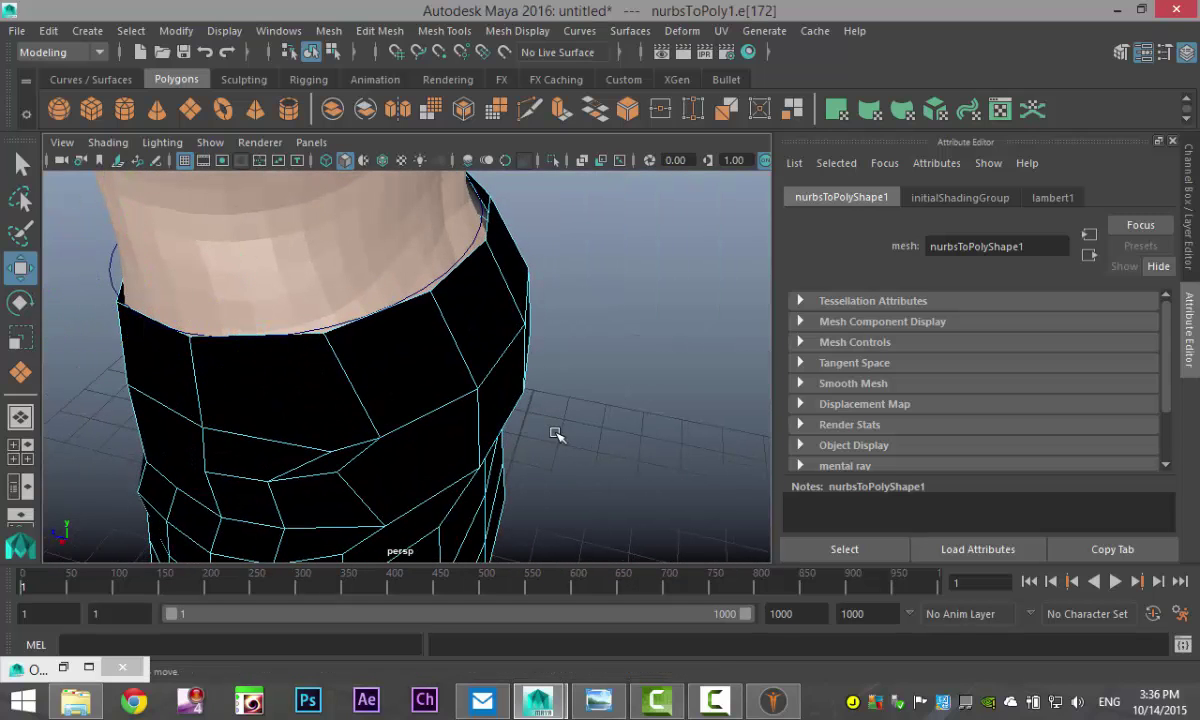
Return the skirt to object selection and reverse its normals
scroll(553, 438, down, 6)
alt+drag(435, 466, 672, 377)
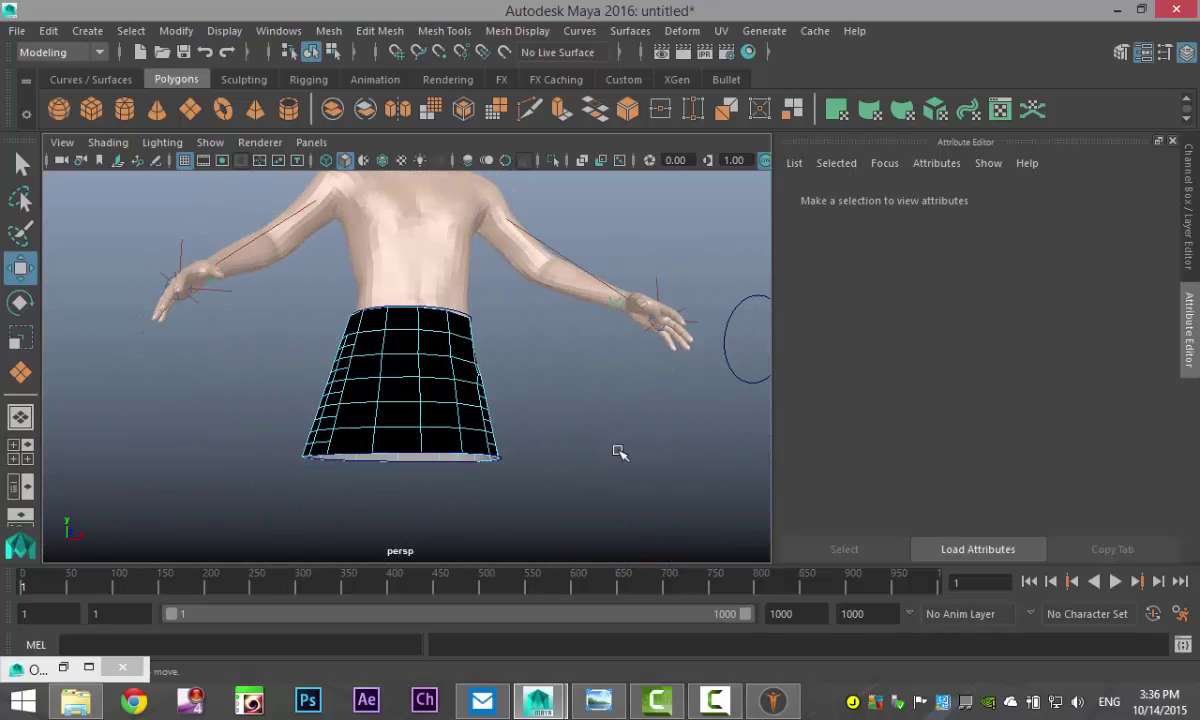
alt+drag(616, 455, 638, 477)
alt+drag(632, 471, 630, 495)
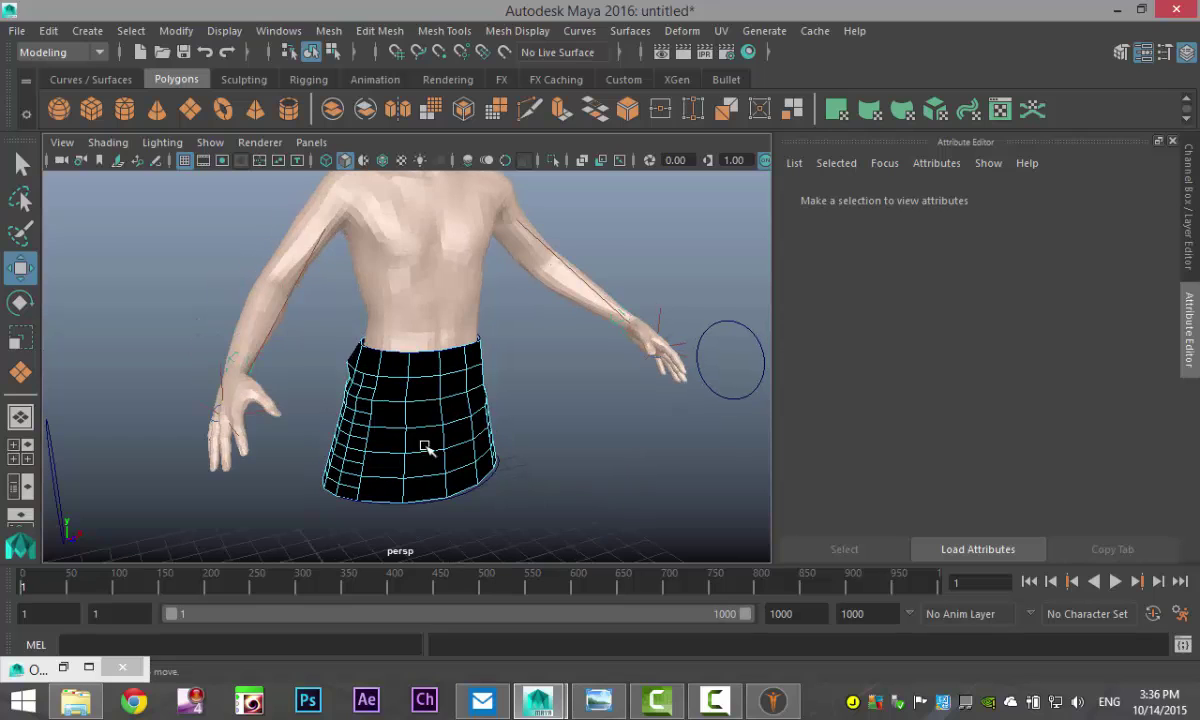
right_drag(423, 421, 515, 133)
click(461, 410)
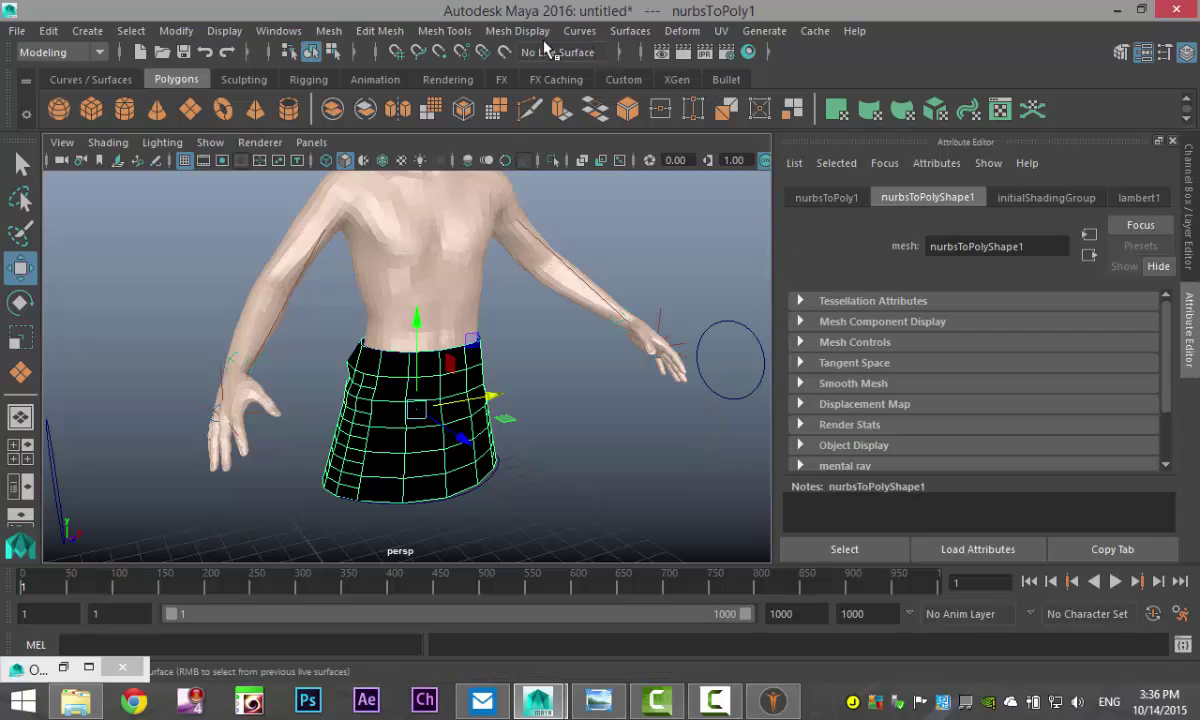
click(518, 31)
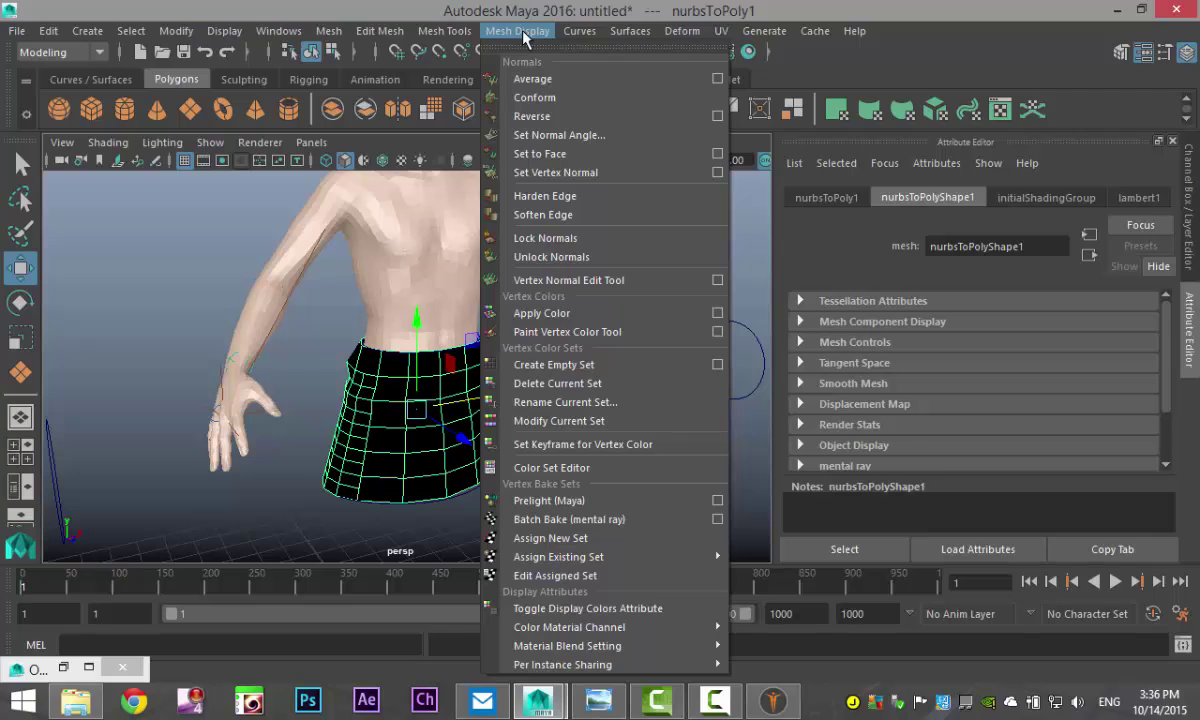
click(540, 118)
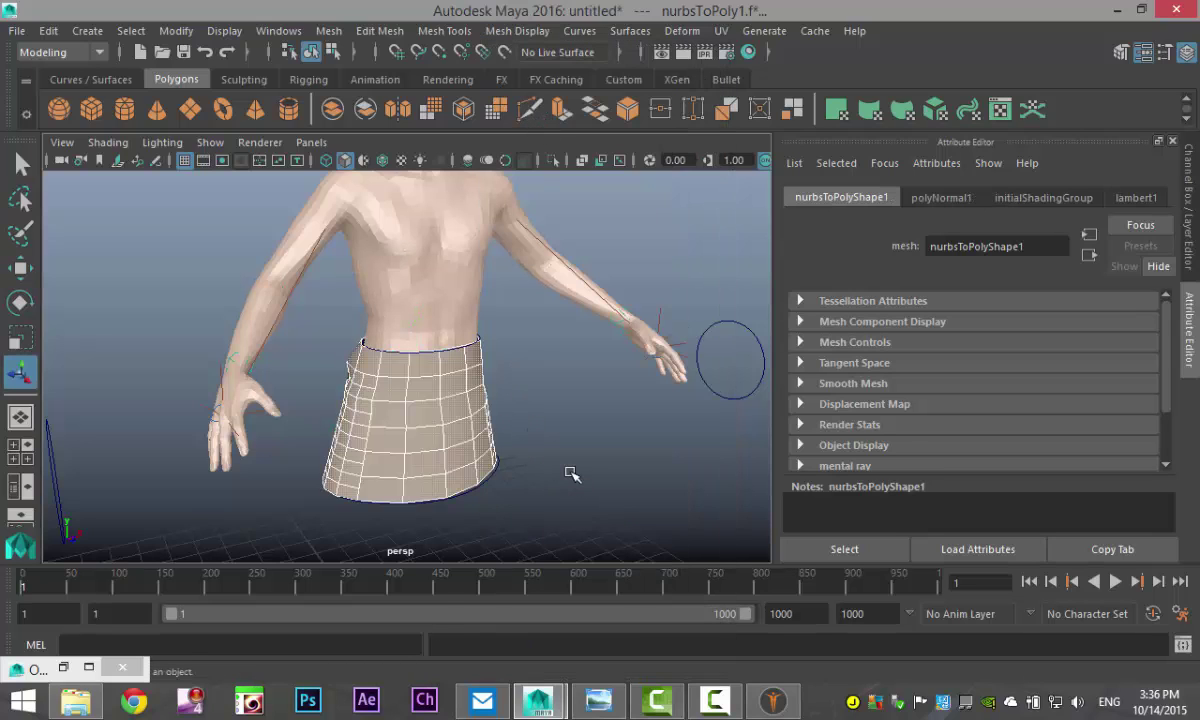
Turn the polygon skirt into an nCloth object using the FX toolset and reselect it to show its nCloth attributes
click(570, 474)
click(429, 412)
scroll(558, 497, up, 3)
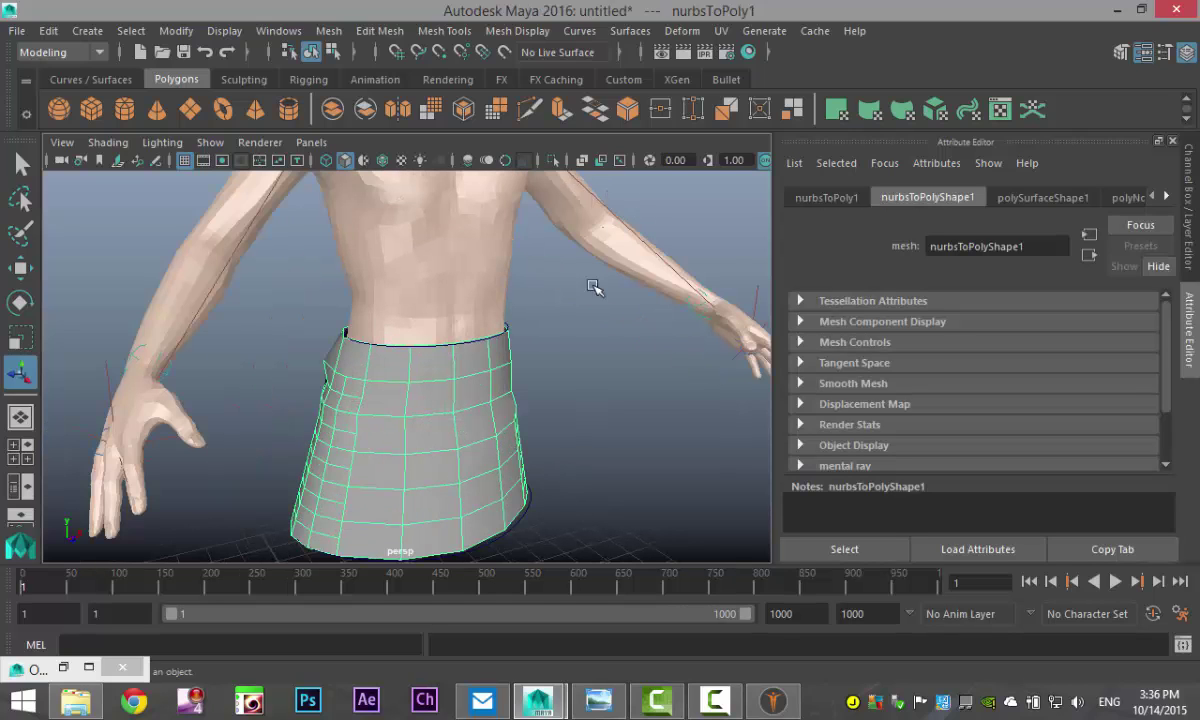
click(58, 52)
click(66, 130)
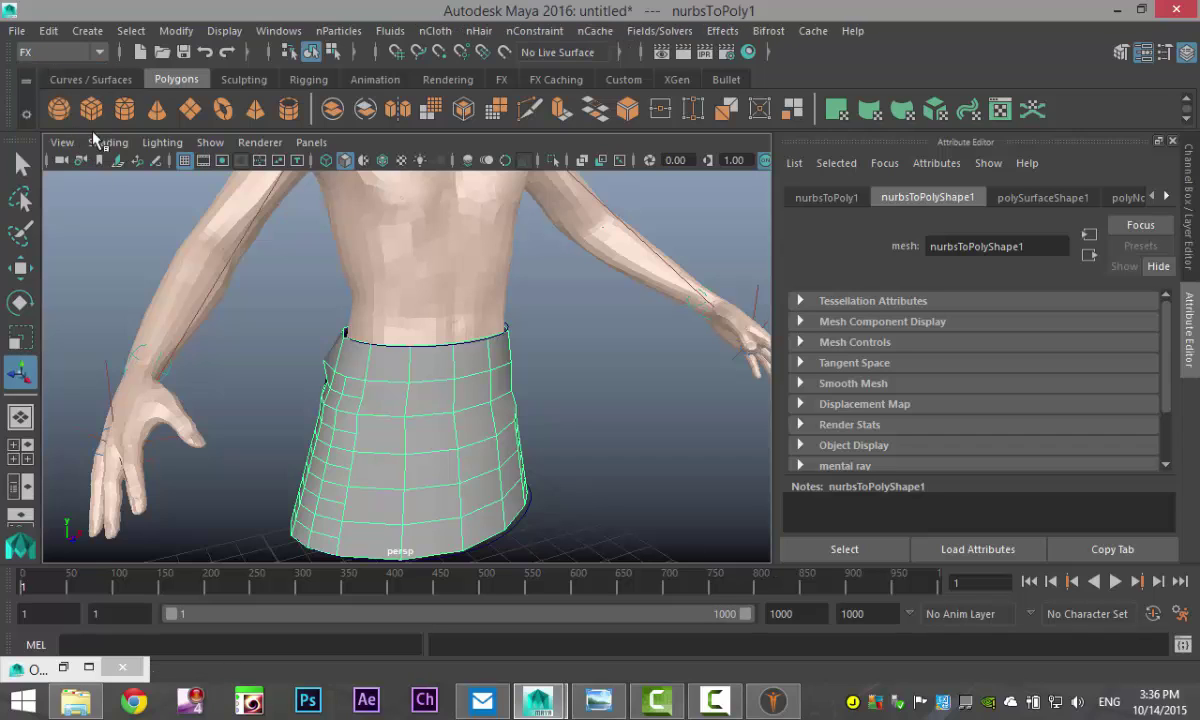
click(436, 31)
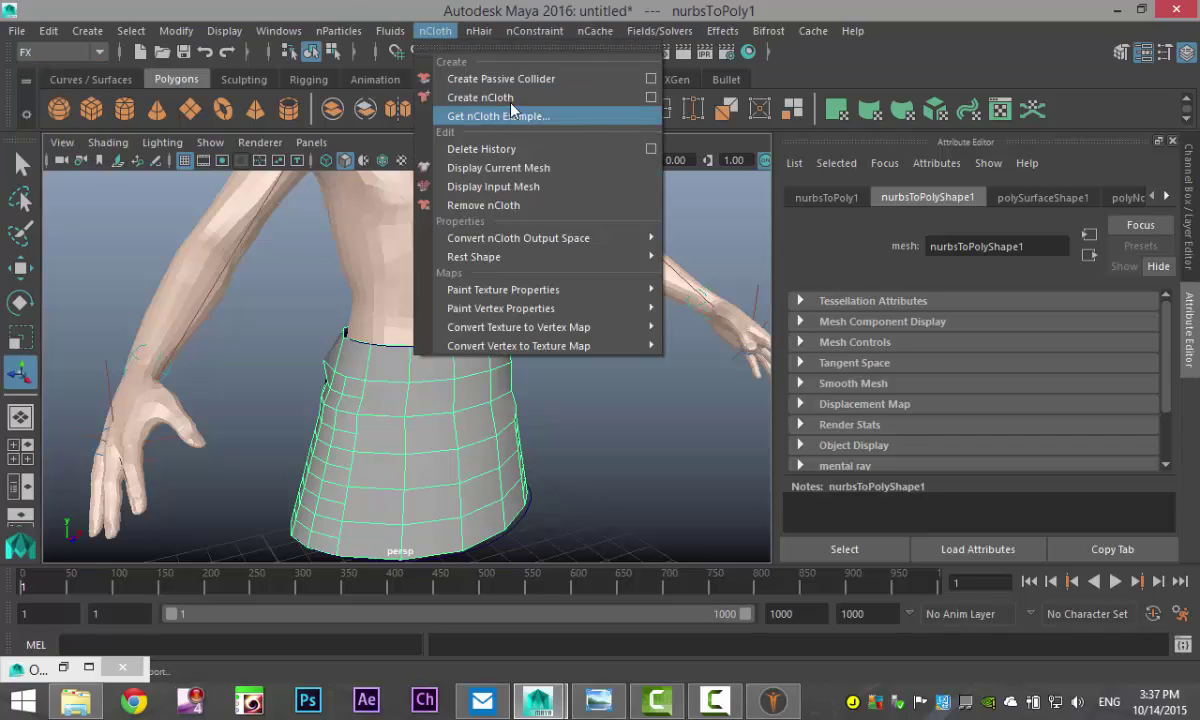
click(480, 97)
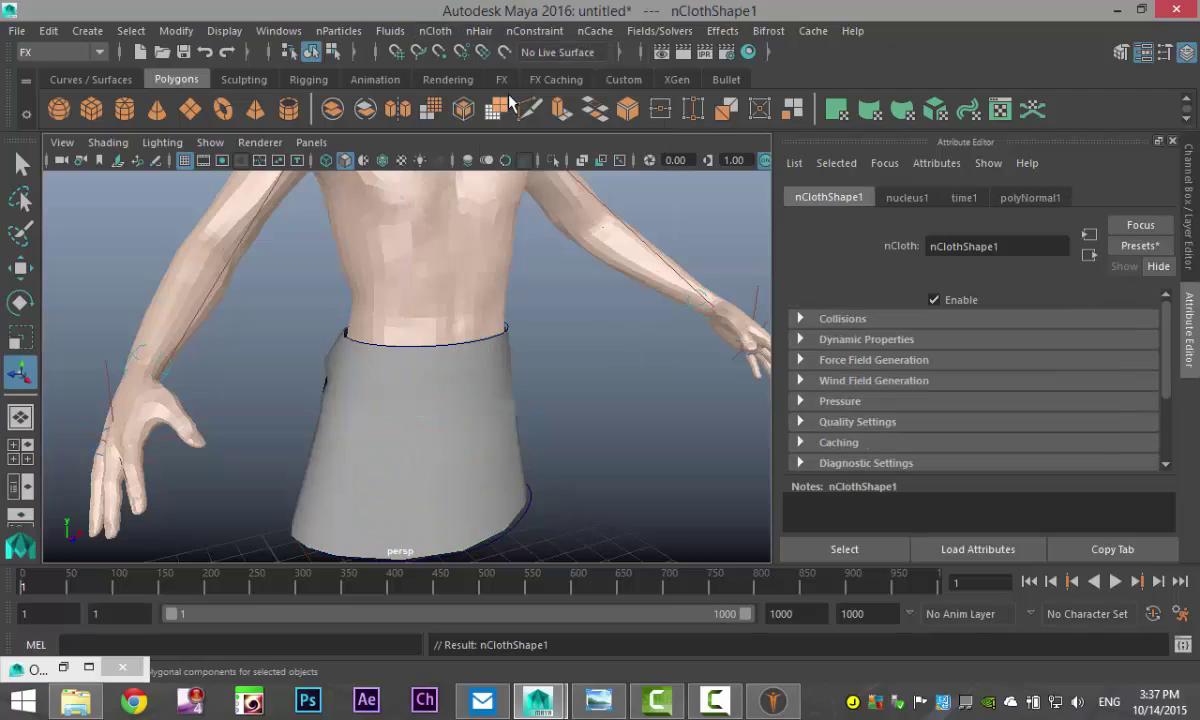
click(476, 514)
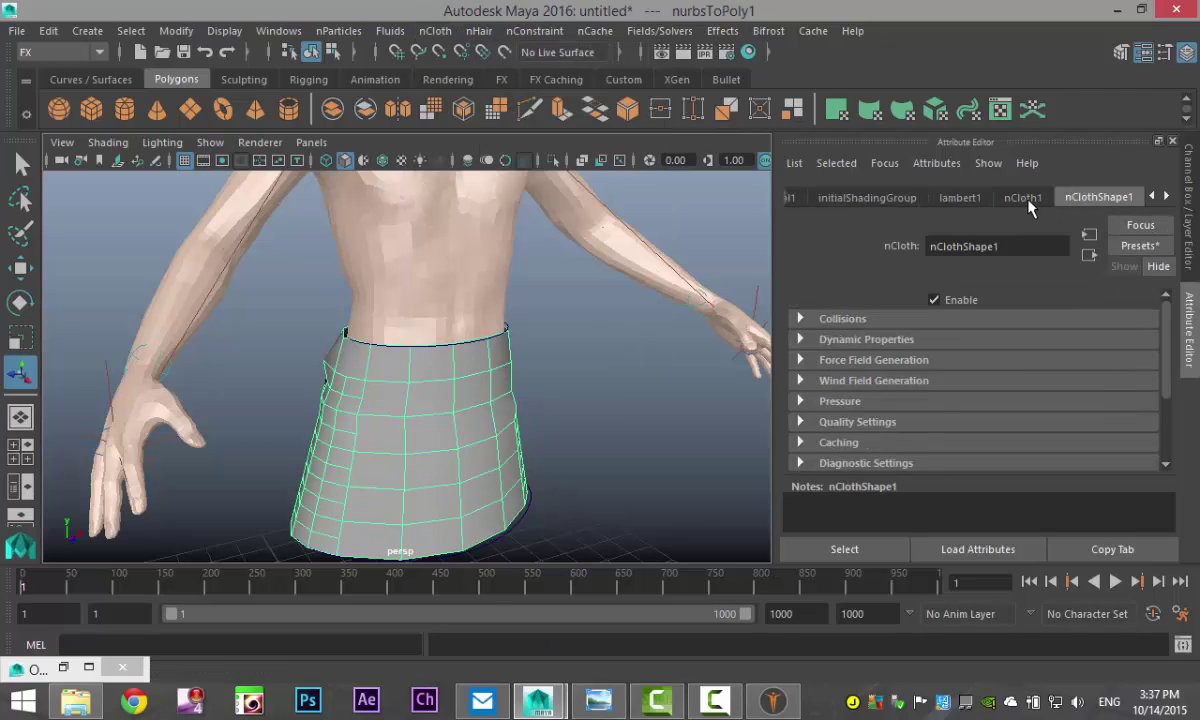
Replace the skirt's nCloth settings with the silk preset and play the simulation
click(1140, 245)
mouse_move(1060, 543)
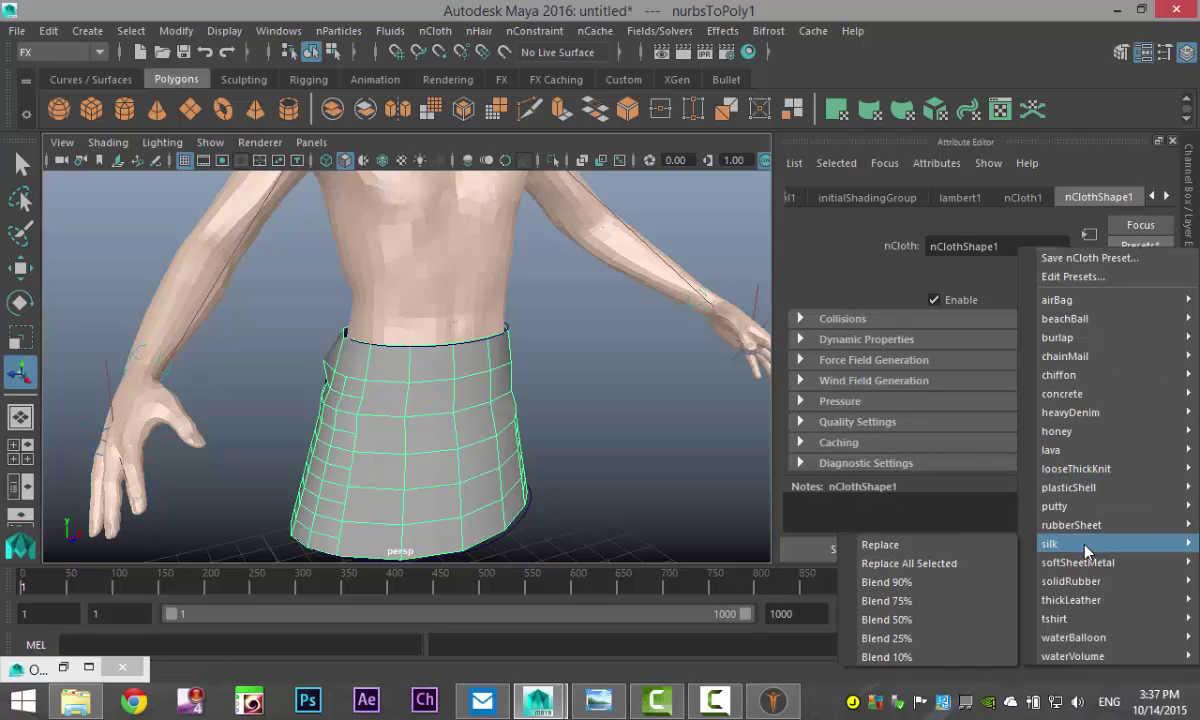
click(938, 551)
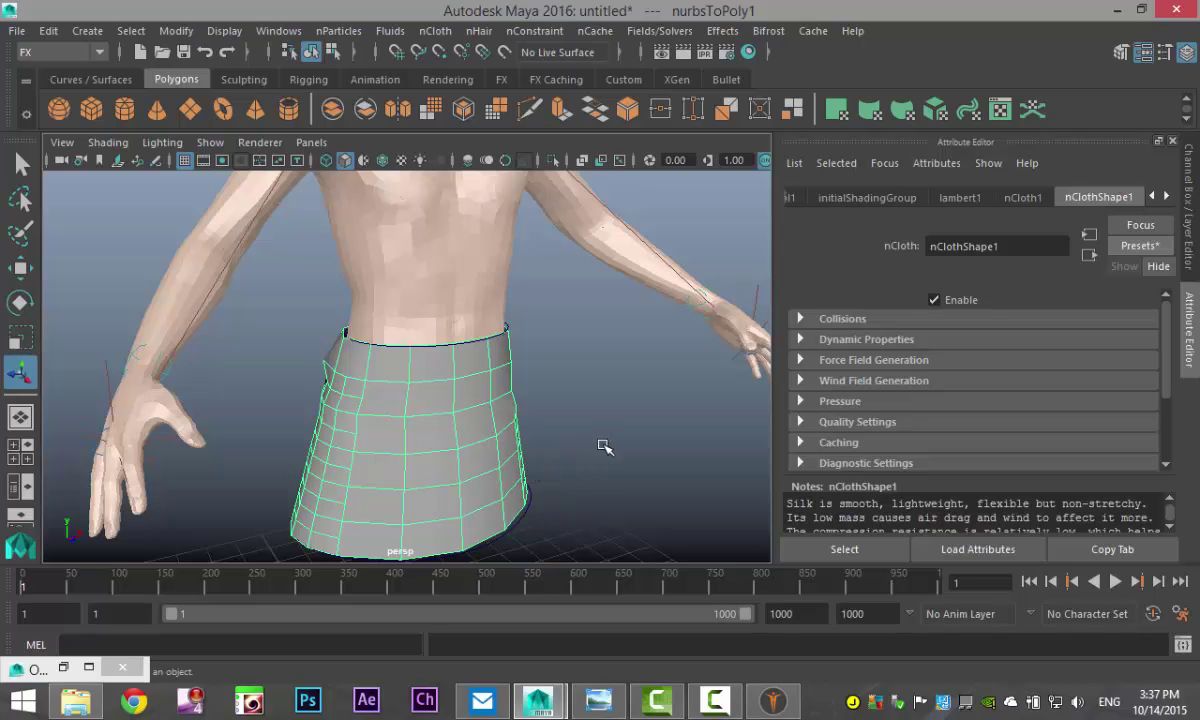
alt+drag(604, 446, 648, 462)
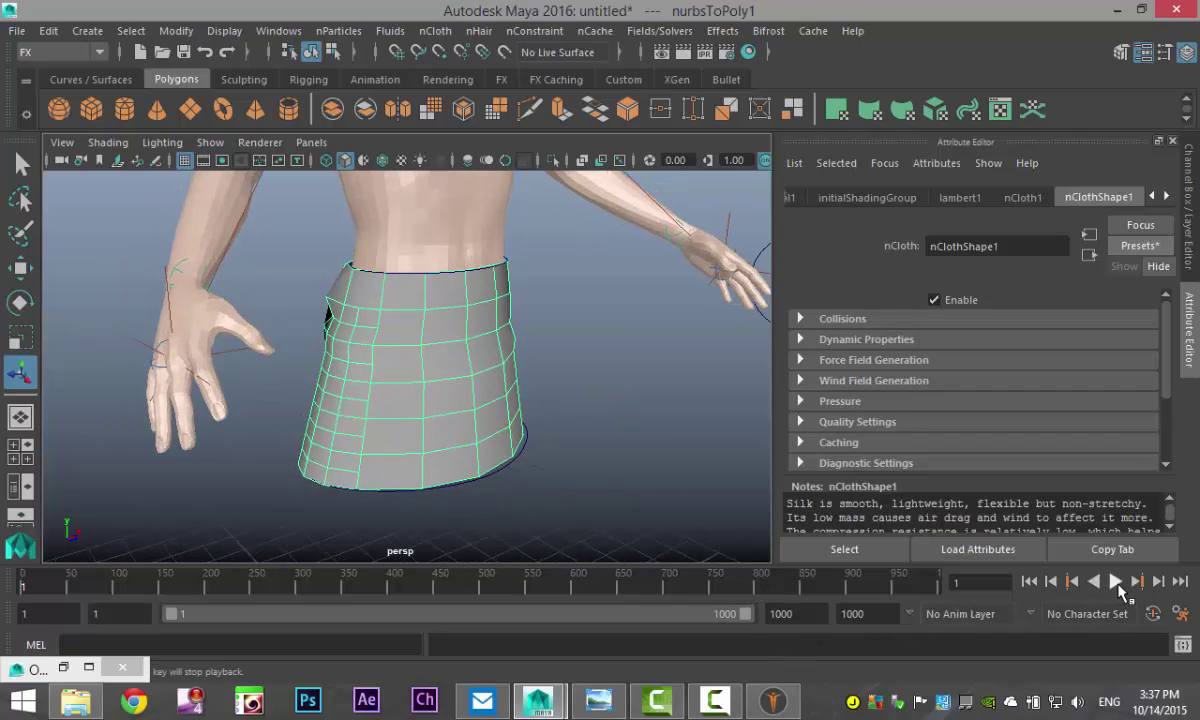
click(1116, 583)
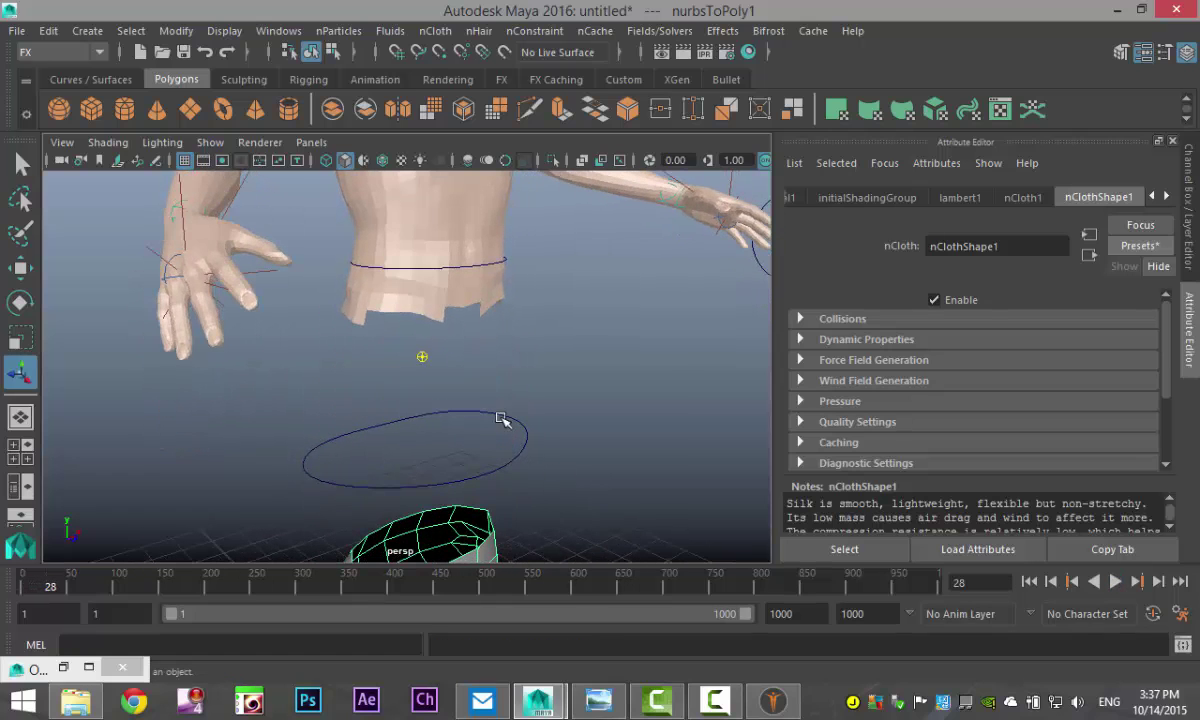
Delete the two leftover NURBS circles at the skirt's waist and hem, and return the timeline to frame 1
click(474, 265)
shift+click(518, 455)
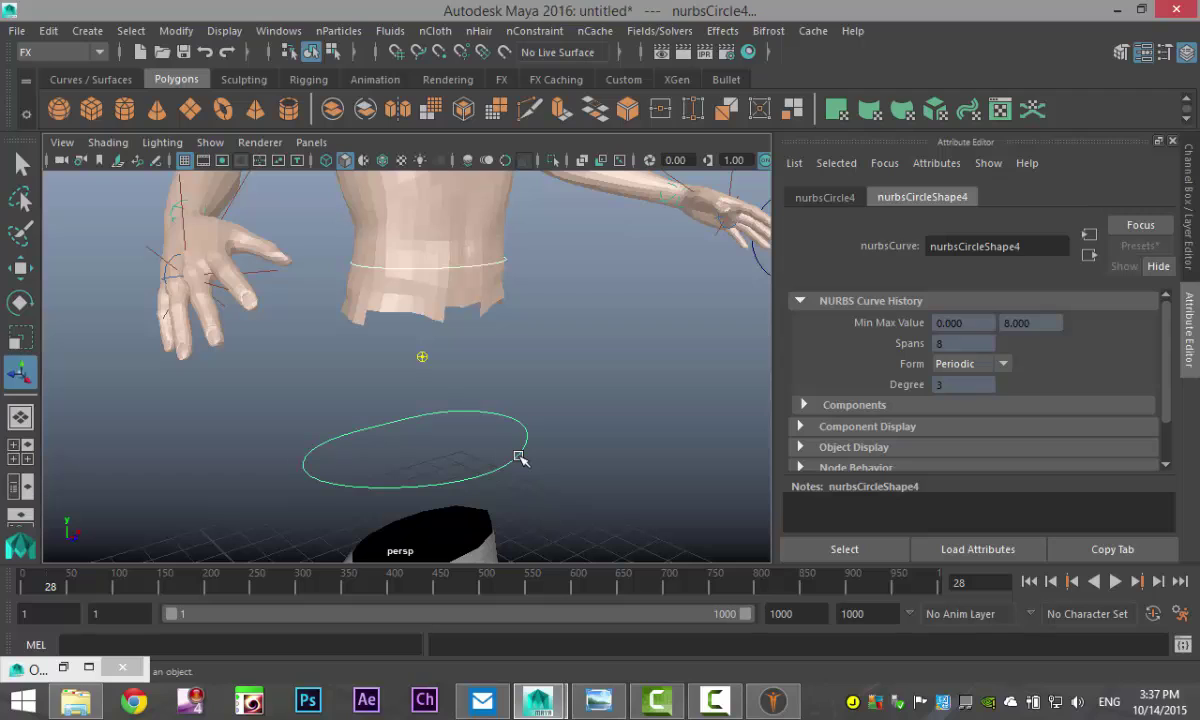
key(Delete)
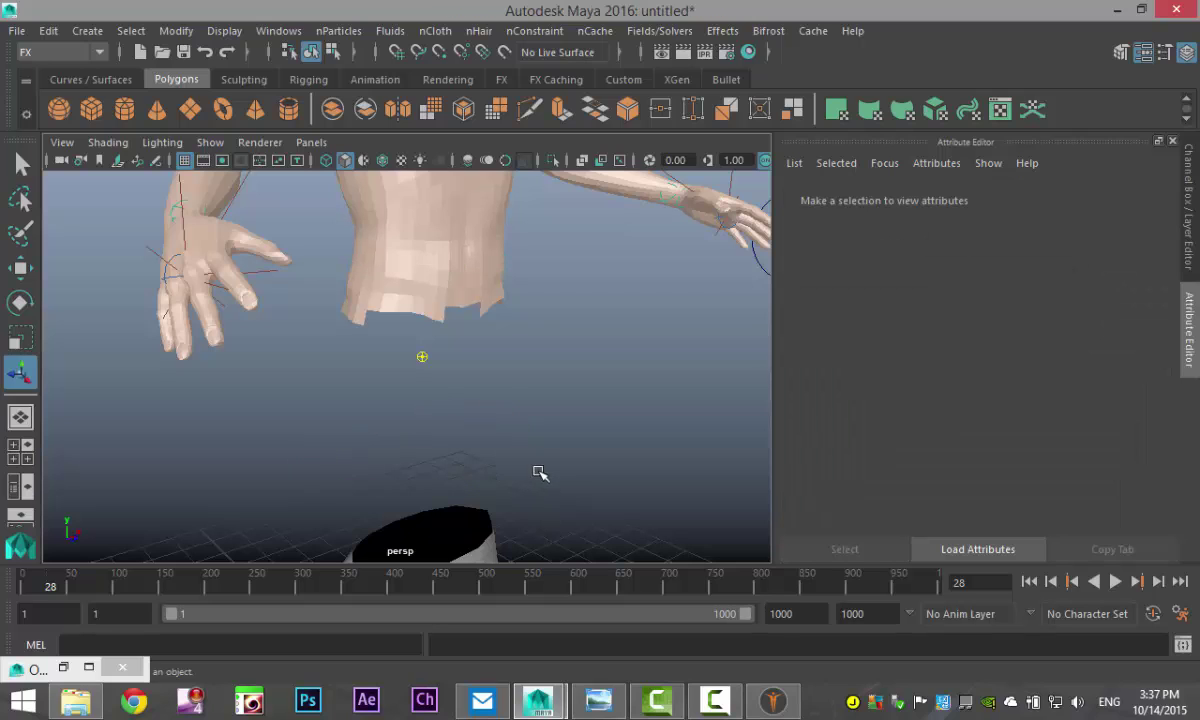
drag(397, 592, 3, 592)
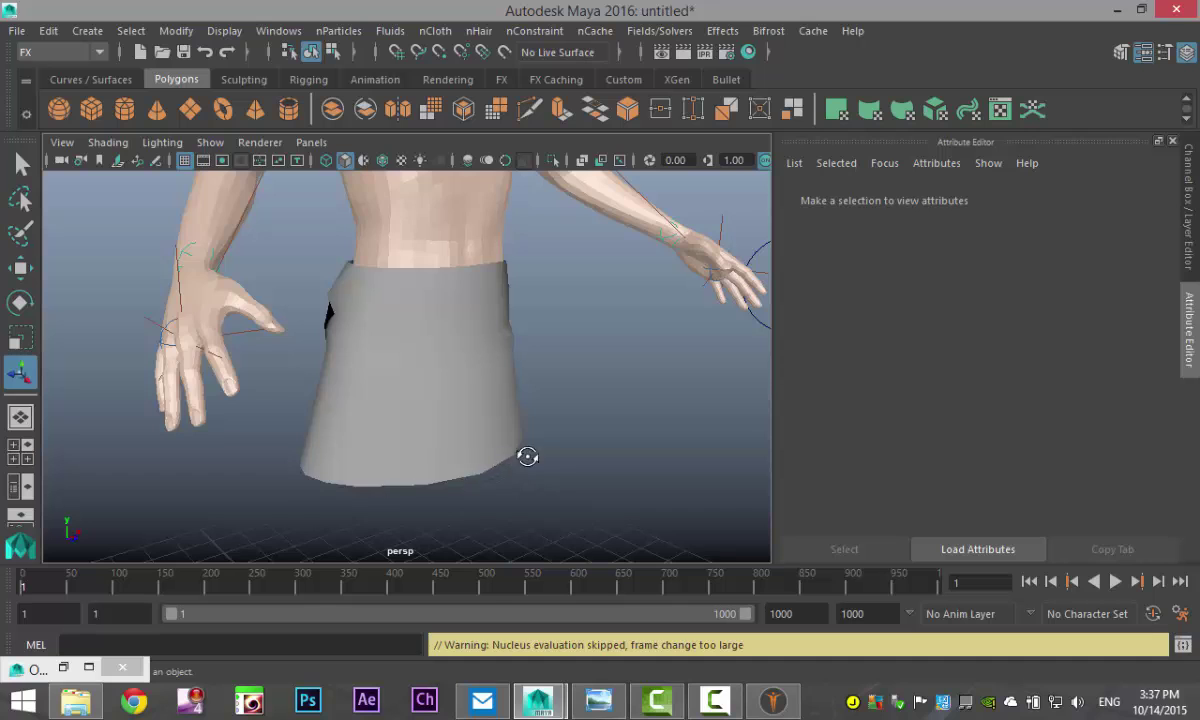
alt+drag(527, 456, 488, 455)
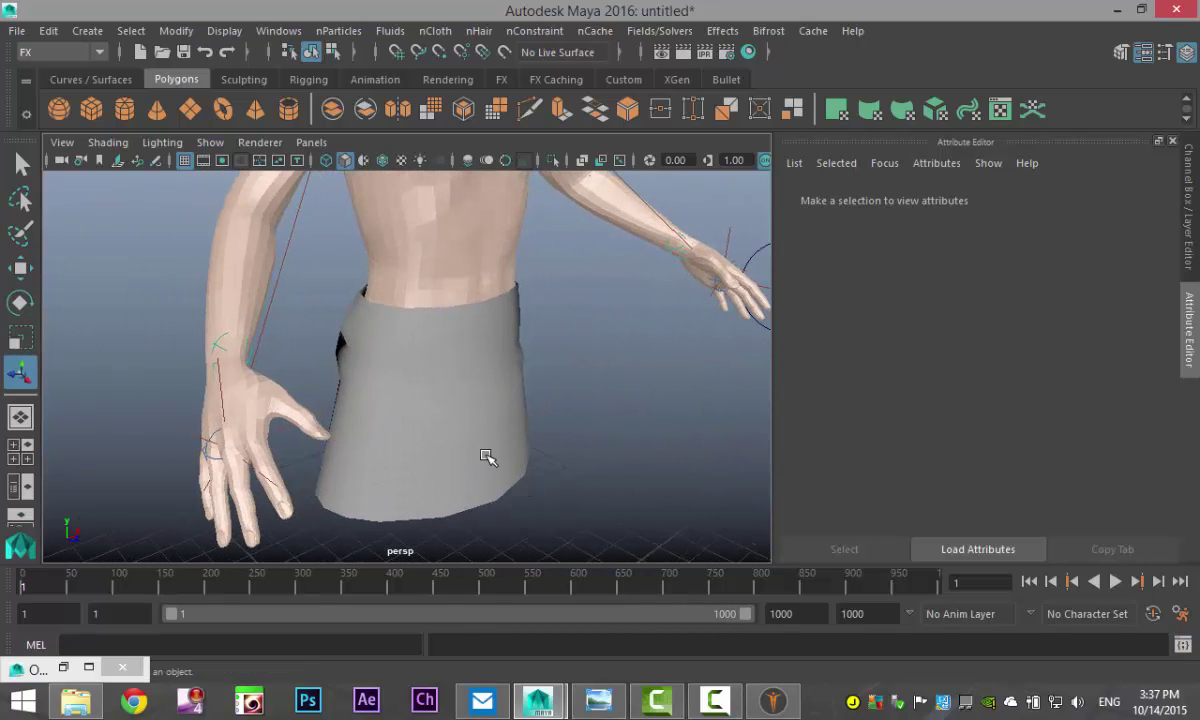
Switch the skirt to vertex selection and try to box-select its waist rim vertices in the front view
click(500, 455)
key(f)
alt+drag(567, 447, 430, 359)
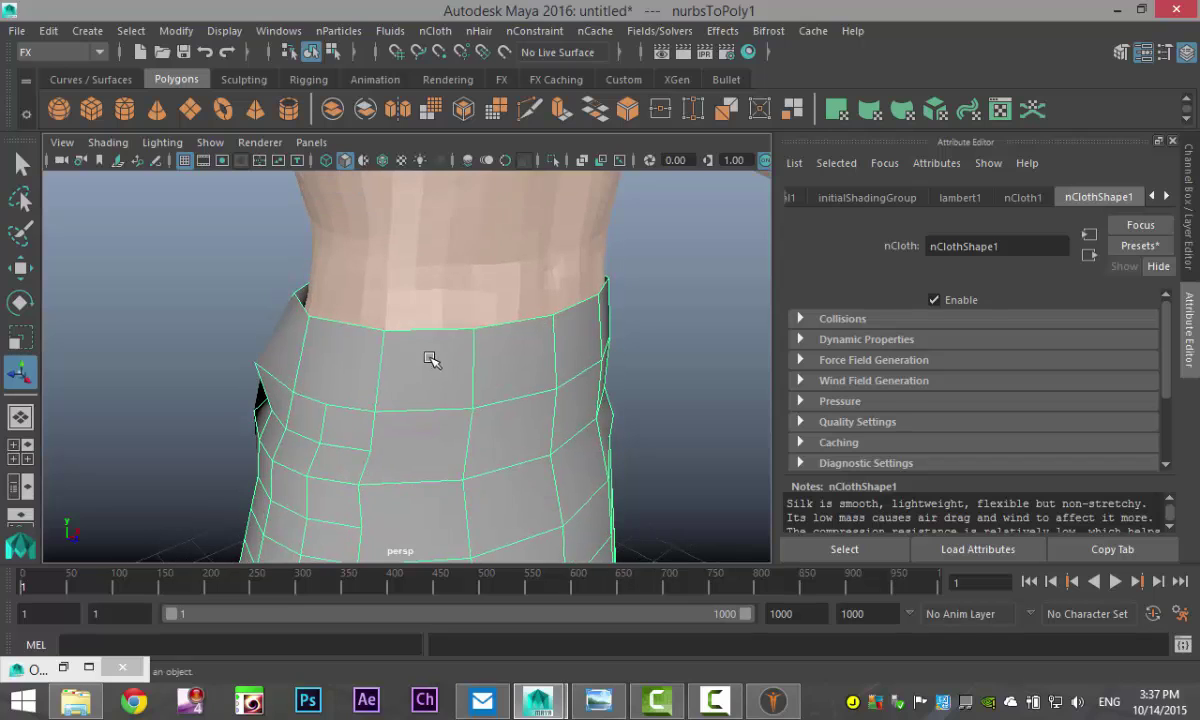
right_click(415, 333)
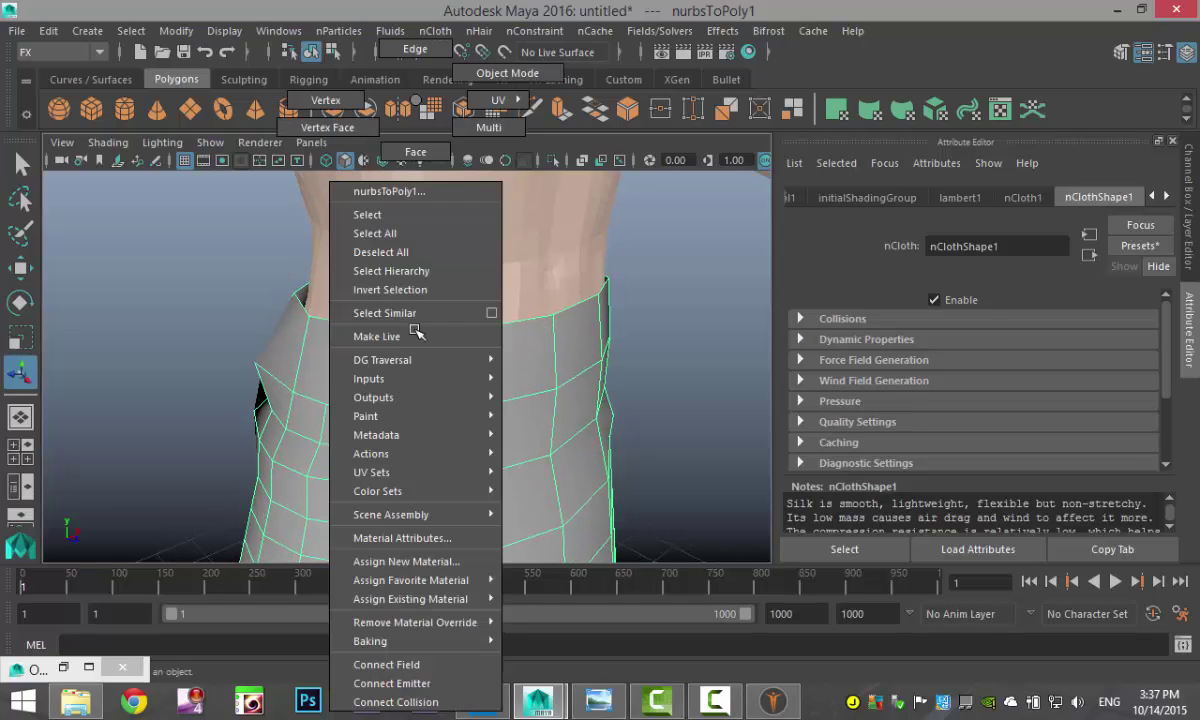
click(325, 100)
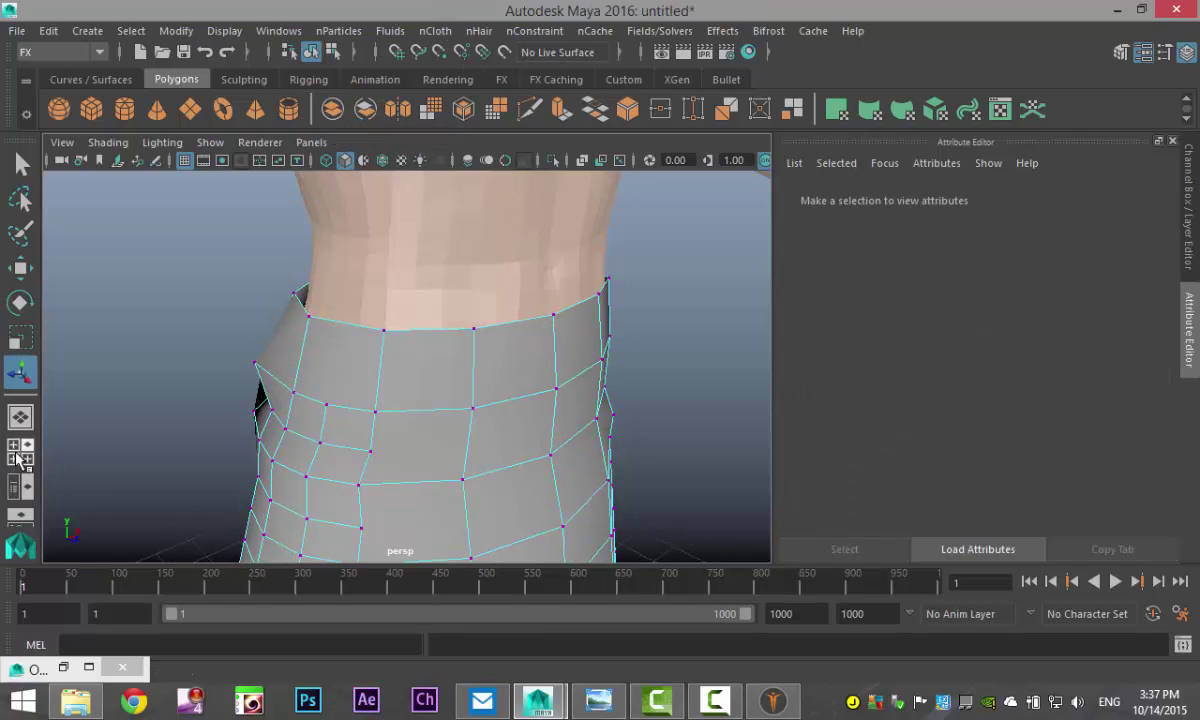
click(18, 458)
key(space)
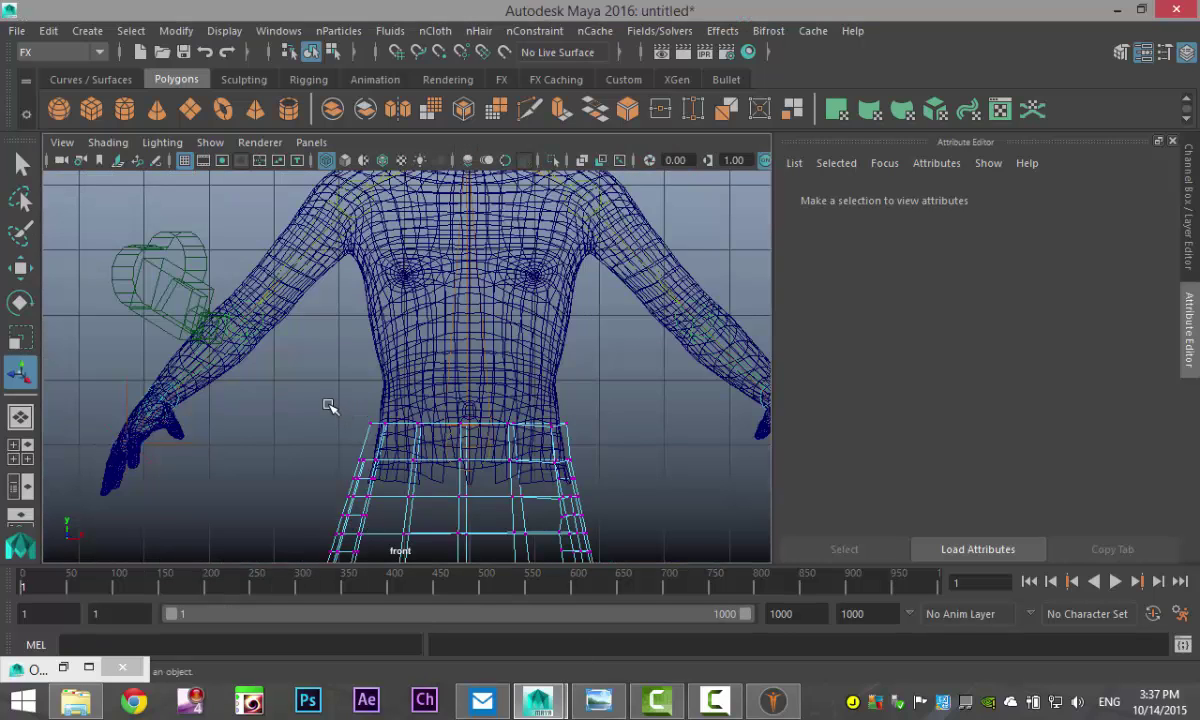
drag(330, 404, 624, 446)
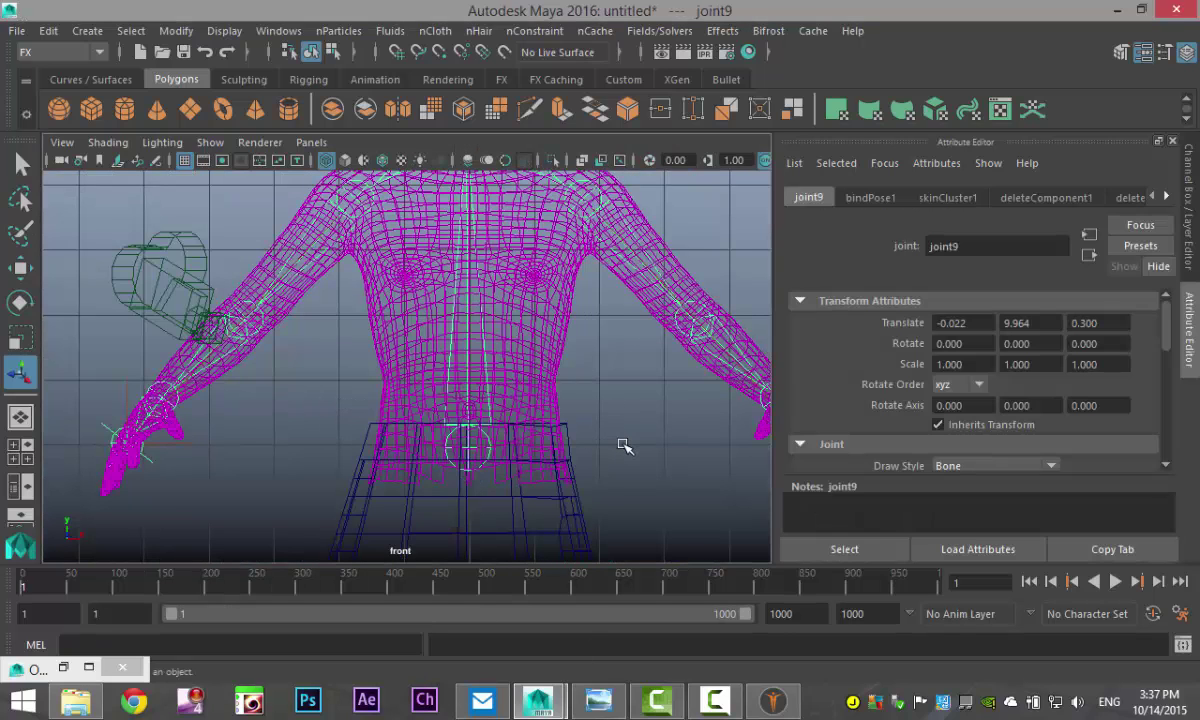
Put the skirt back into vertex selection, retry box-selecting its top vertex row, and return to the perspective view
click(357, 507)
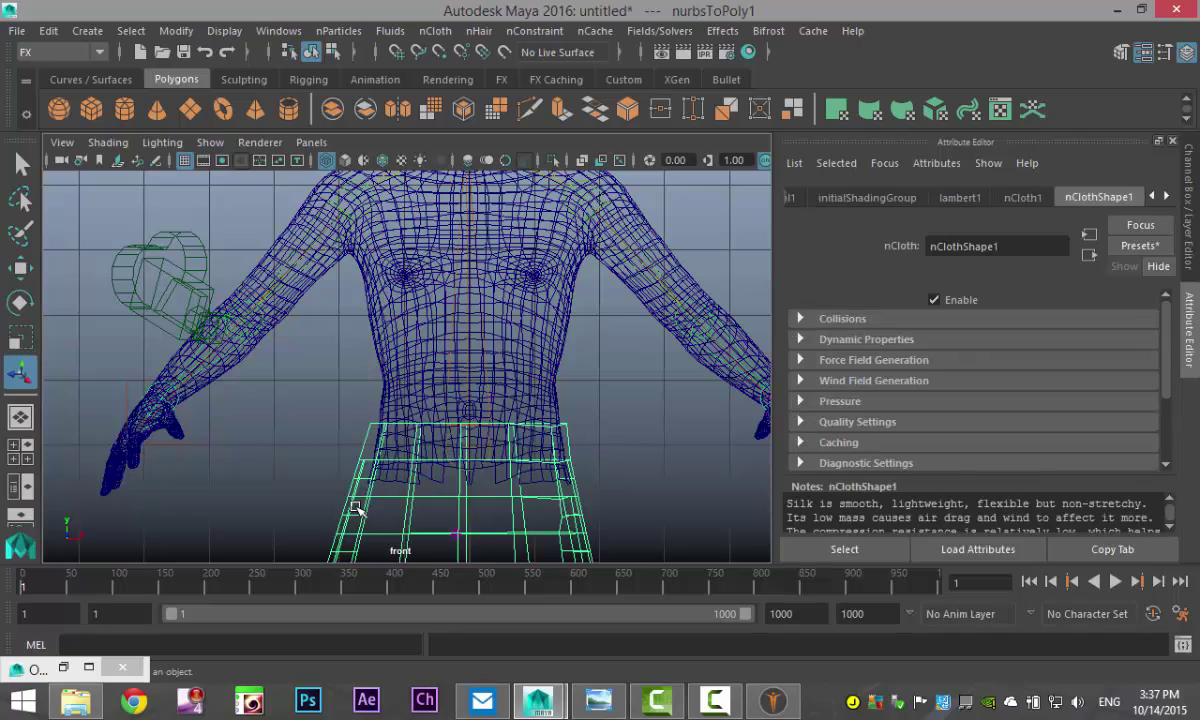
right_drag(352, 507, 268, 128)
drag(279, 445, 615, 400)
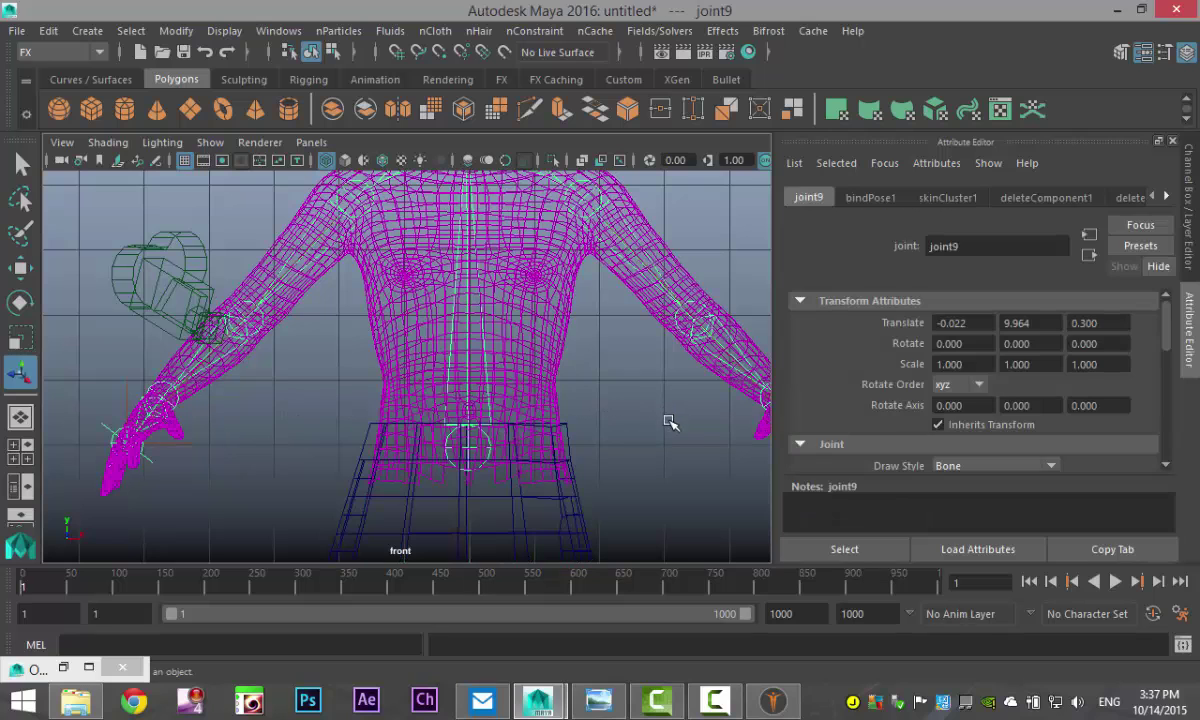
click(14, 444)
key(space)
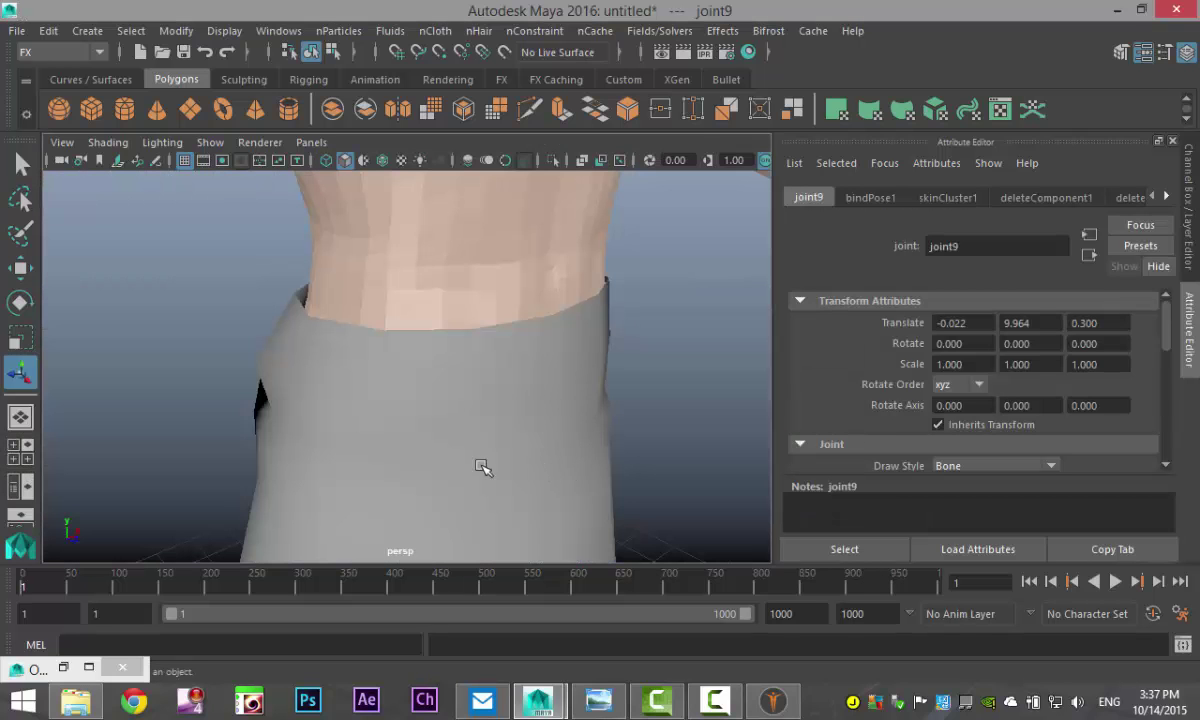
Reselect the skirt in the perspective view and show its vertices for picking
alt+drag(362, 453, 383, 467)
click(493, 425)
scroll(510, 486, up, 5)
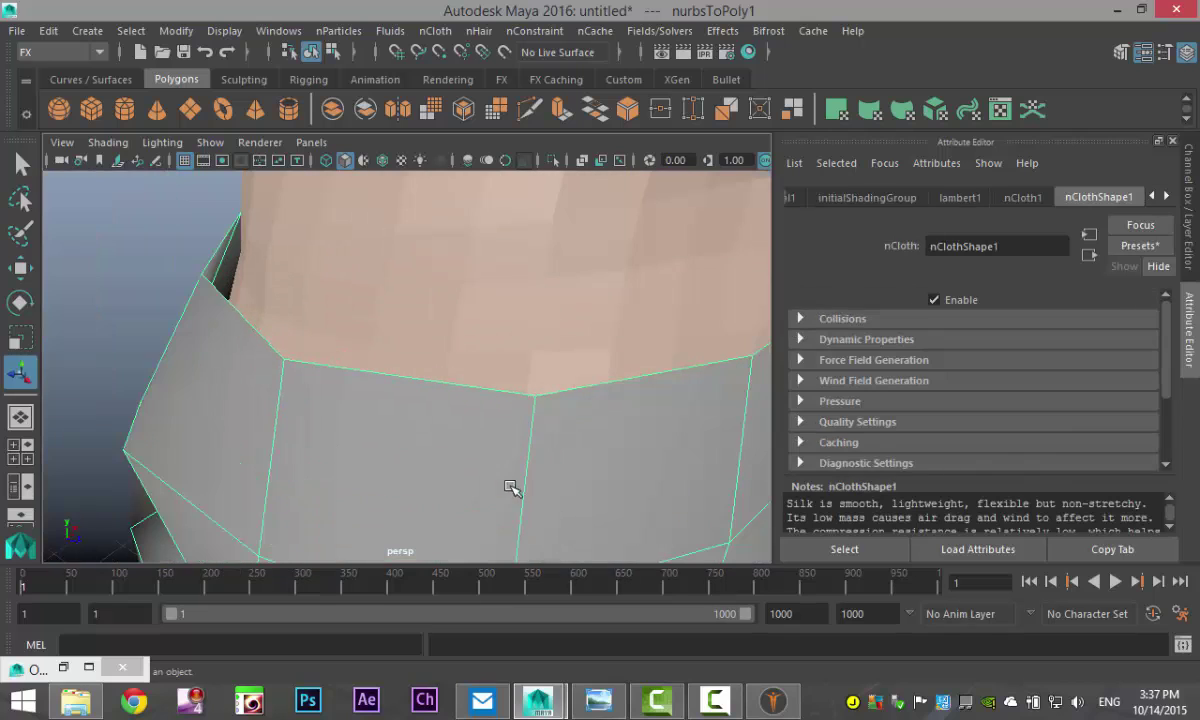
right_click(530, 400)
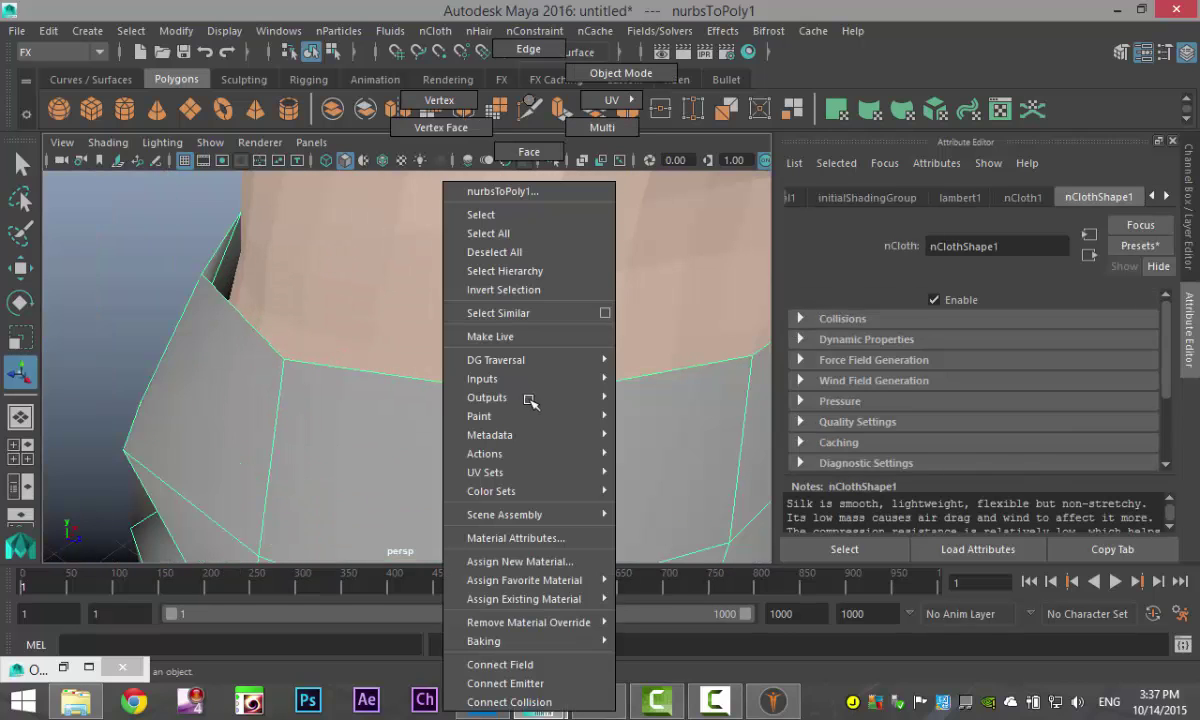
click(432, 100)
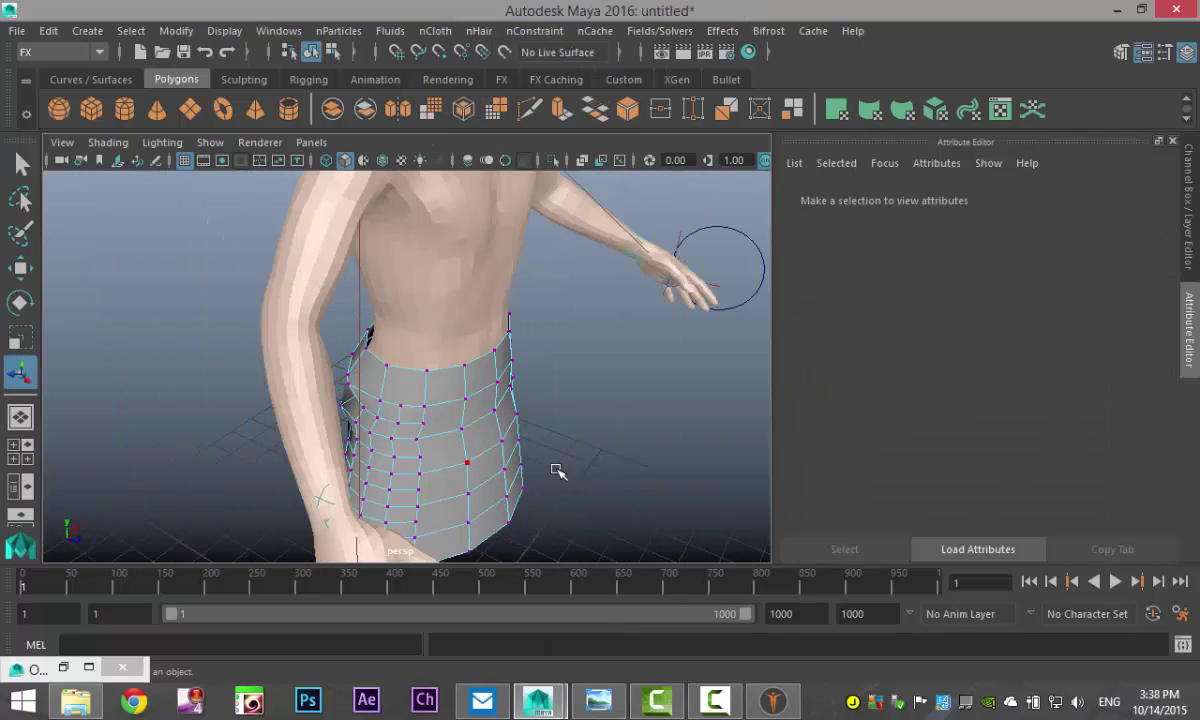
alt+drag(637, 478, 619, 458)
Delete the human body mesh and switch the skirt to vertex selection
click(481, 263)
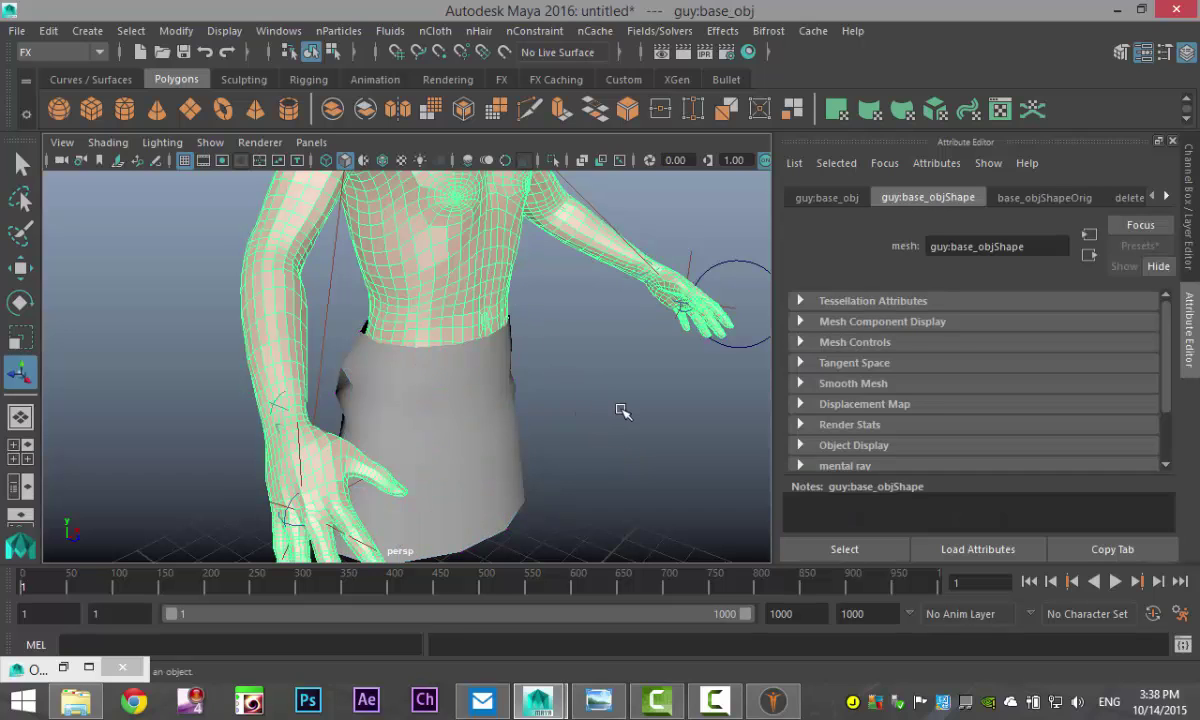
key(Delete)
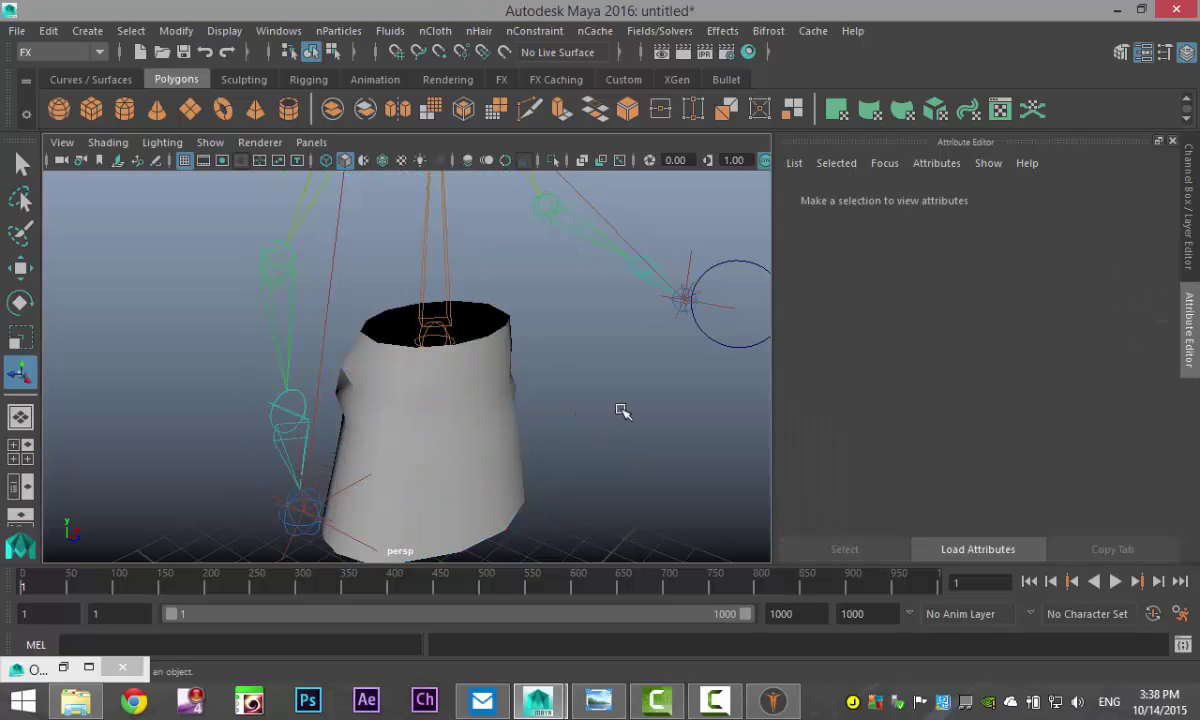
click(474, 426)
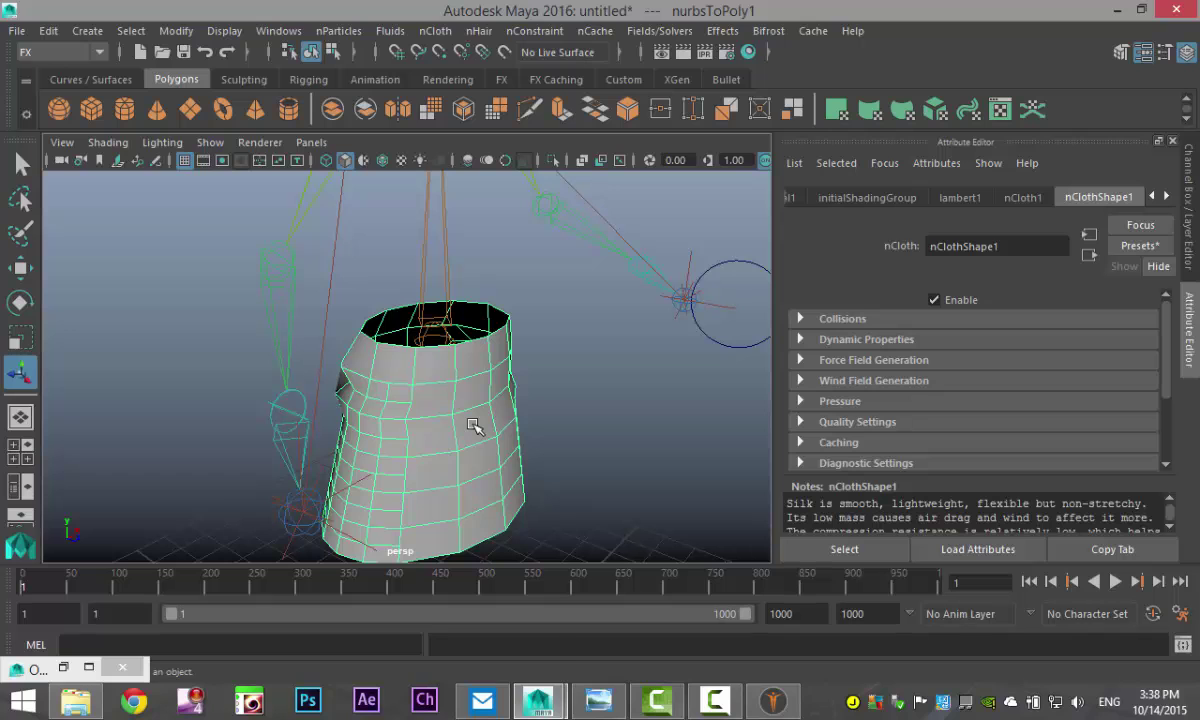
right_drag(474, 122, 407, 146)
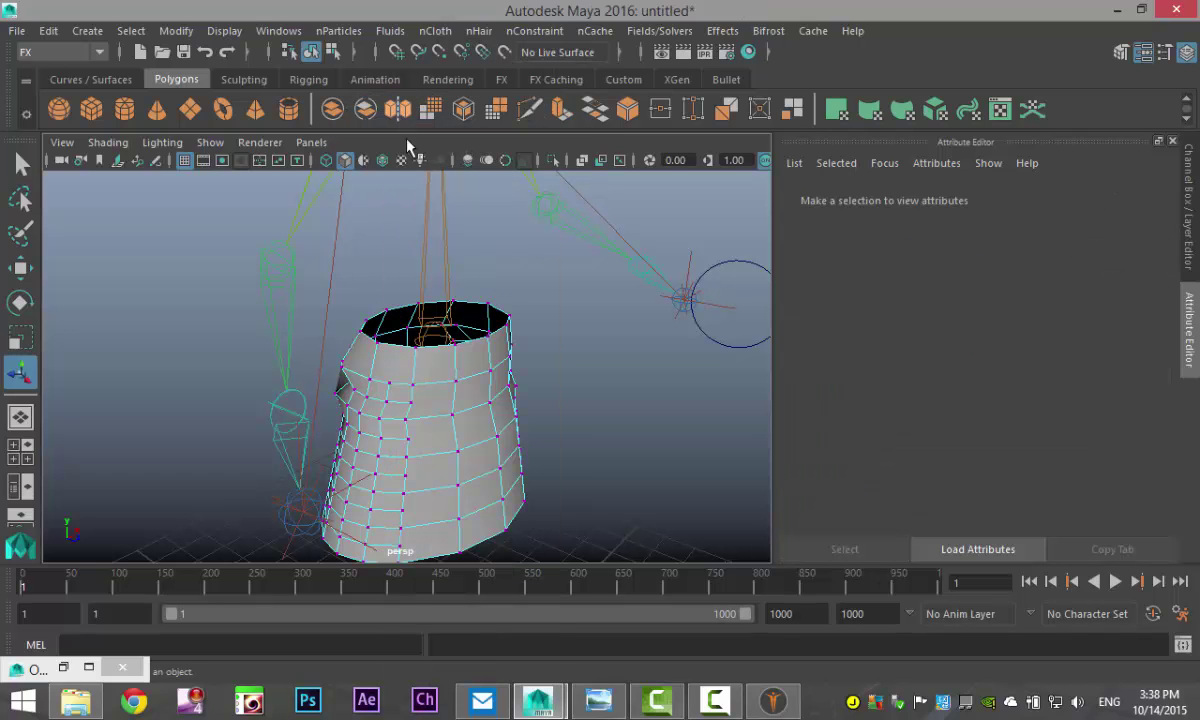
In the front view, select the skirt's waist rim vertices on both sides of the central joint
click(29, 456)
key(space)
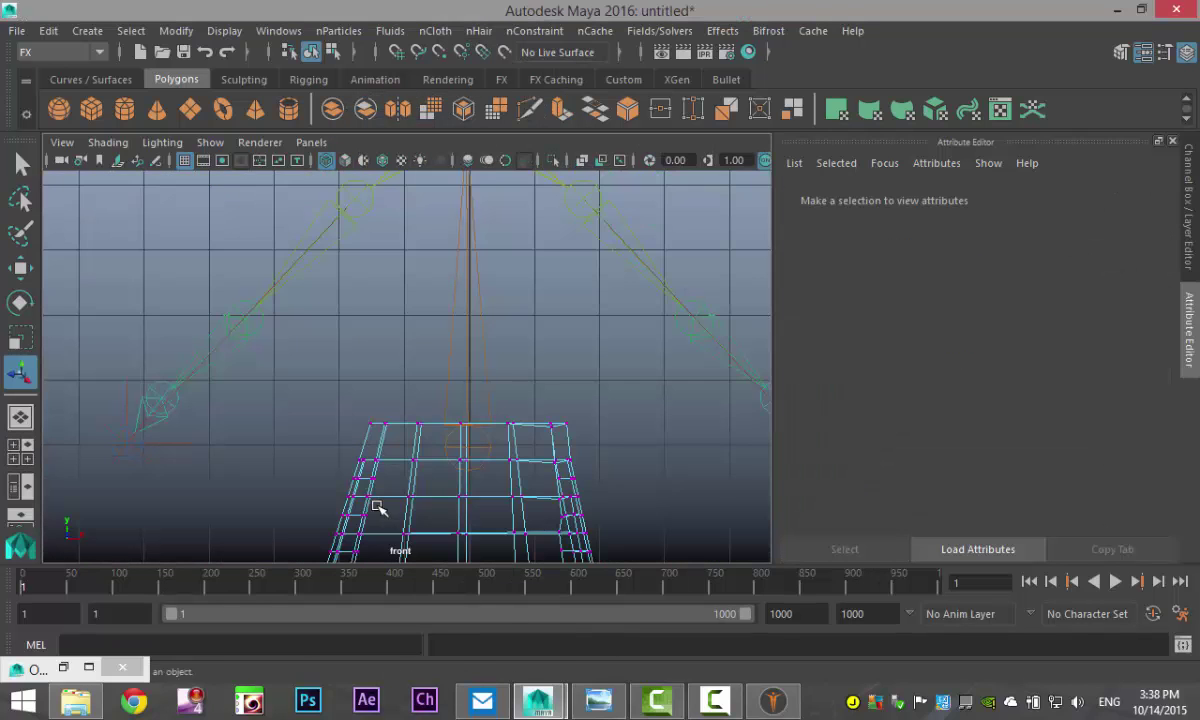
drag(316, 407, 630, 434)
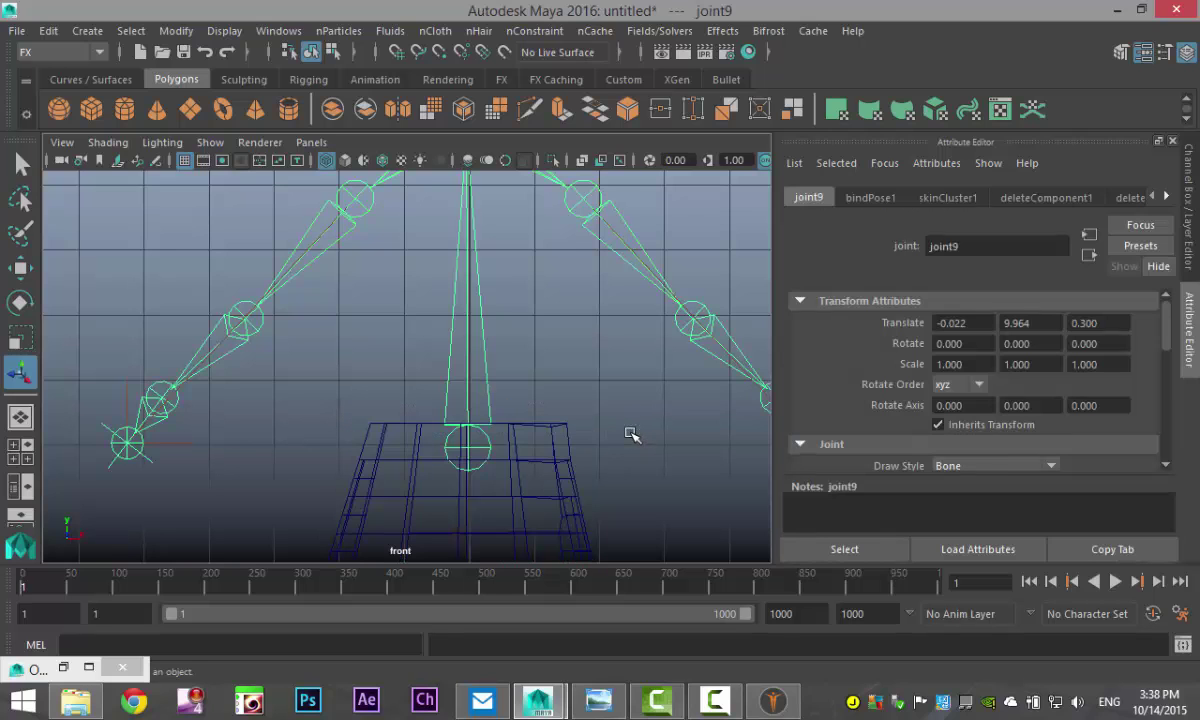
click(566, 480)
right_drag(568, 488, 470, 129)
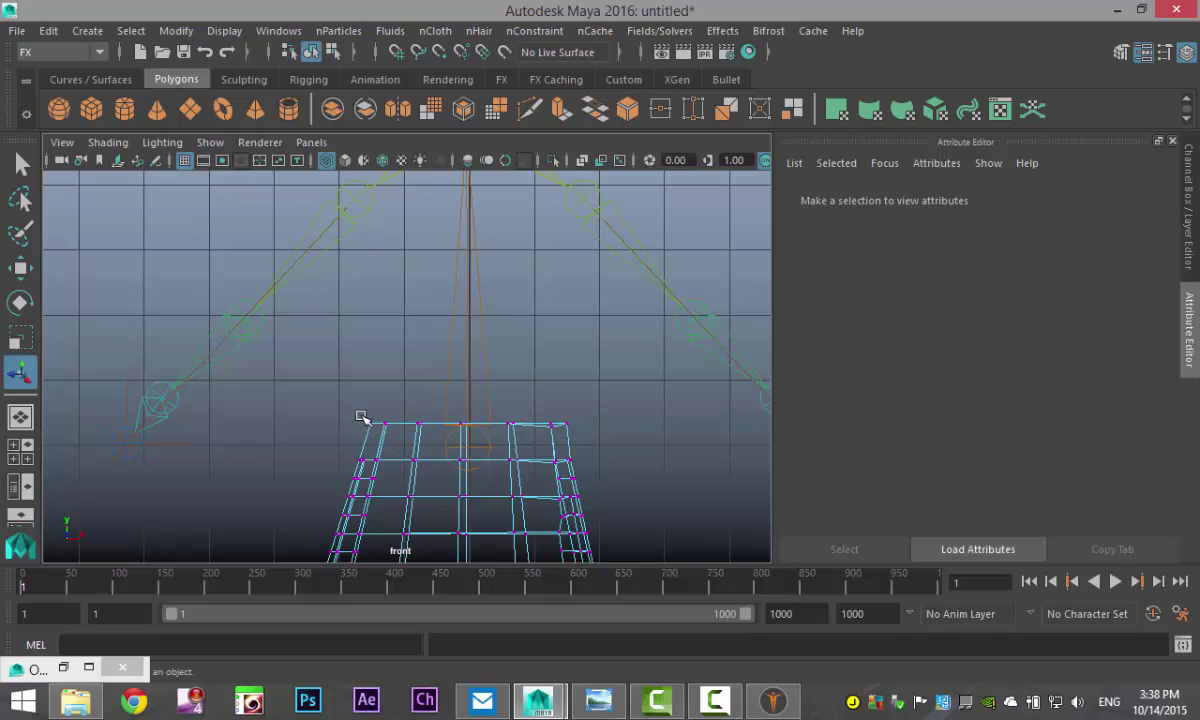
drag(352, 417, 431, 437)
shift+drag(510, 428, 592, 432)
Try to add the rim's centre vertices beside the joint to the selection in the front view
scroll(570, 500, up, 6)
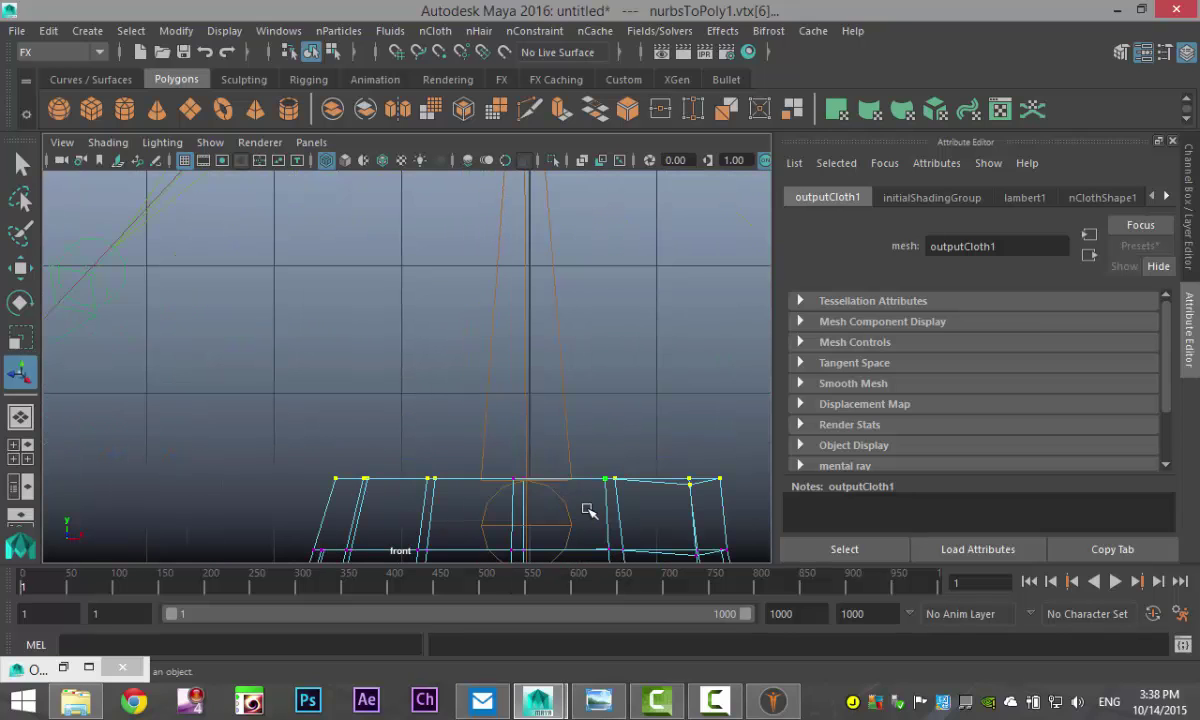
scroll(540, 432, up, 3)
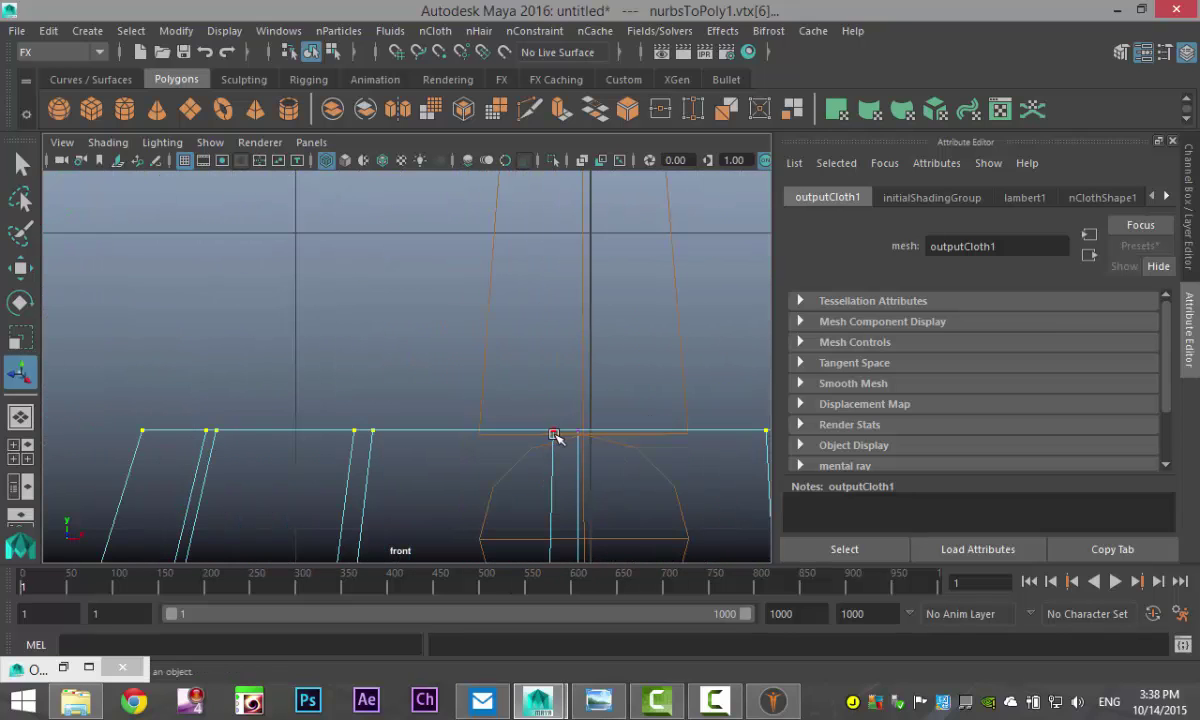
click(556, 432)
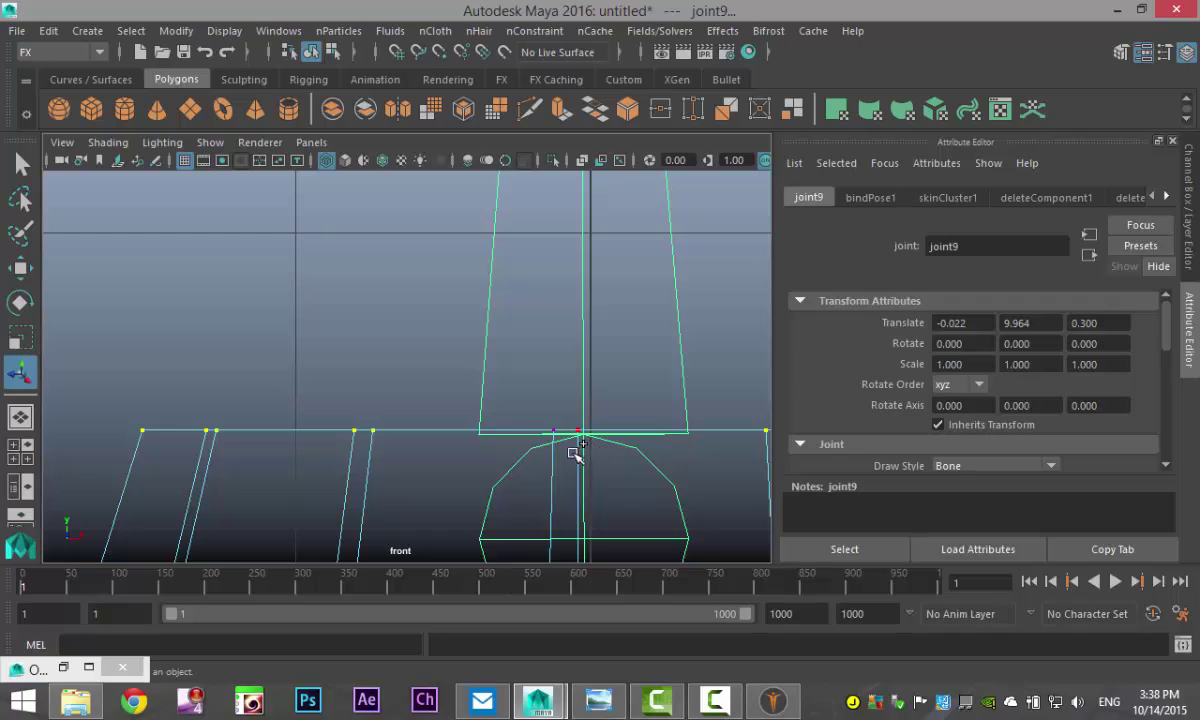
click(556, 432)
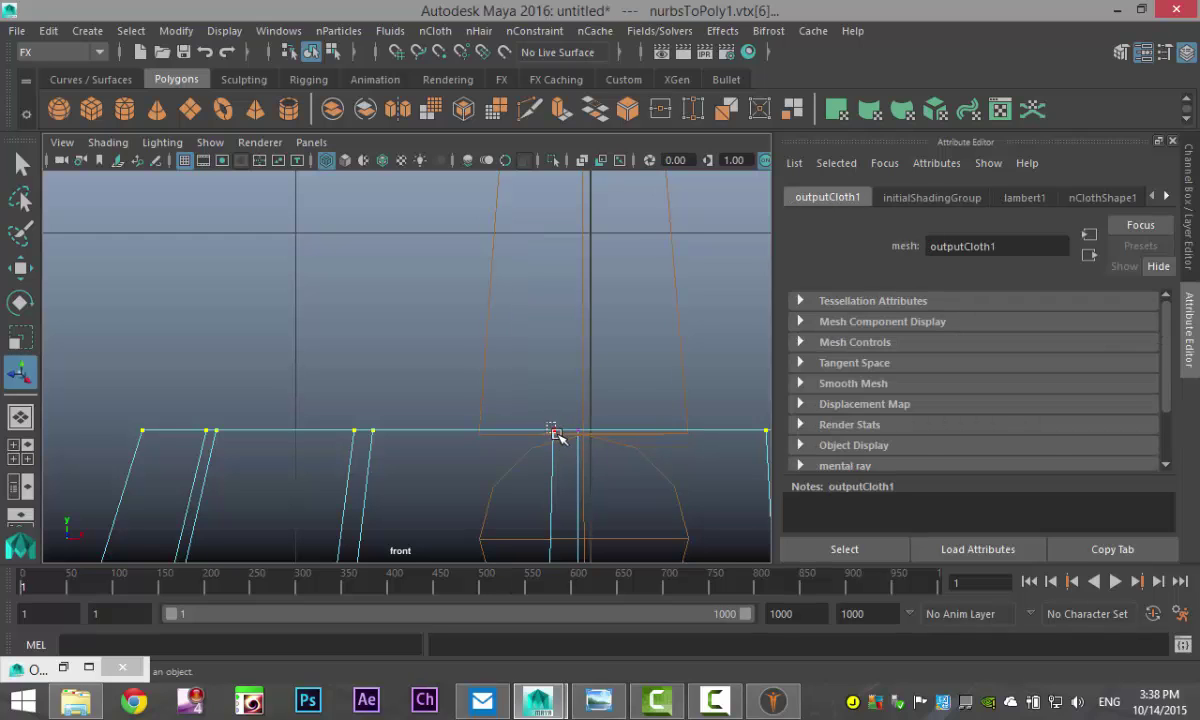
click(556, 432)
click(506, 445)
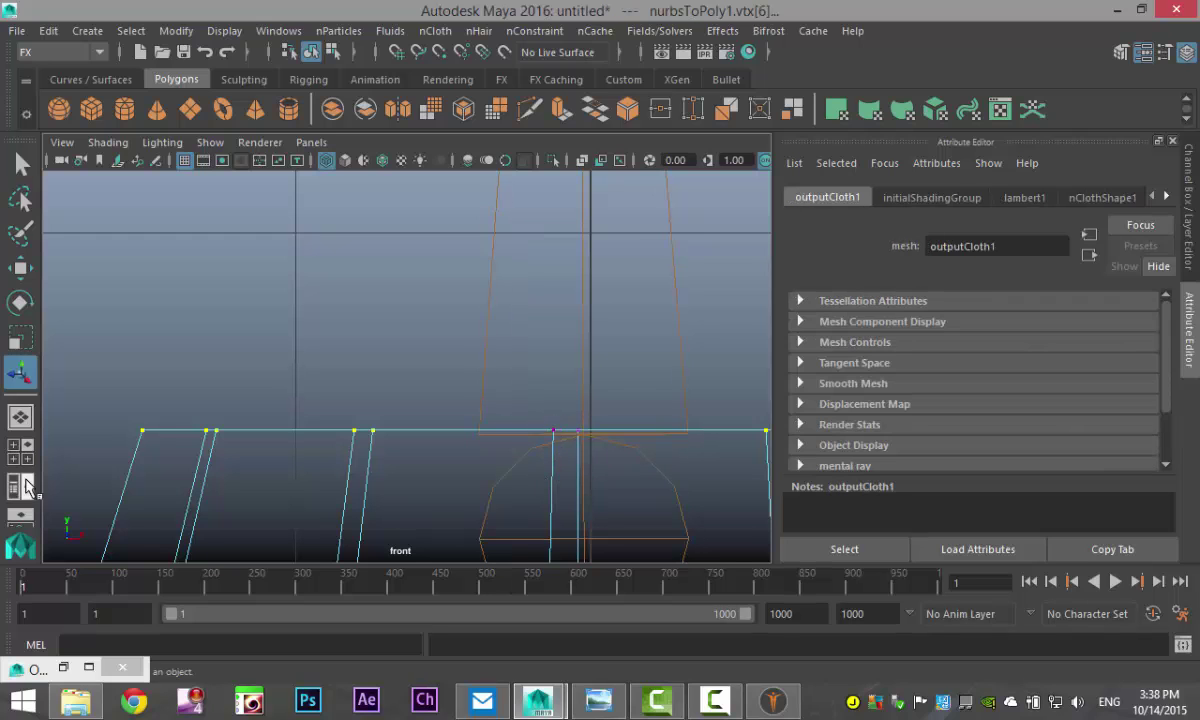
In the perspective view, add the remaining front and back centre vertices to the waist rim selection
click(14, 440)
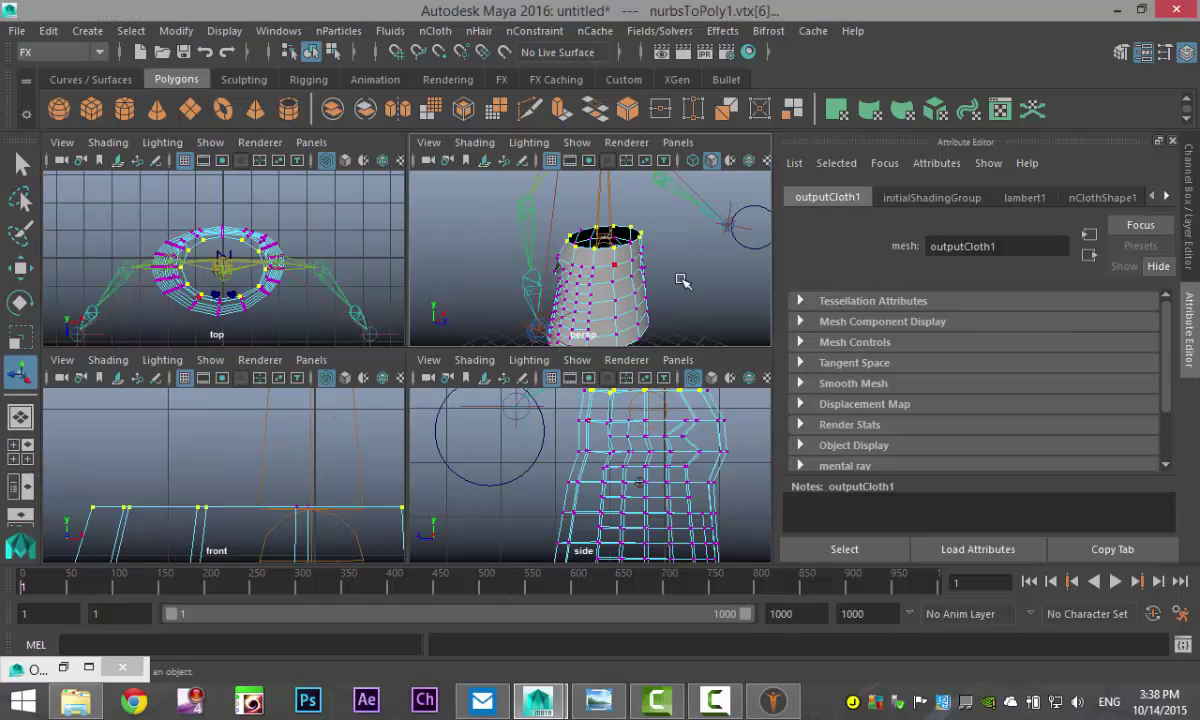
key(space)
scroll(568, 391, up, 5)
alt+drag(573, 394, 560, 455)
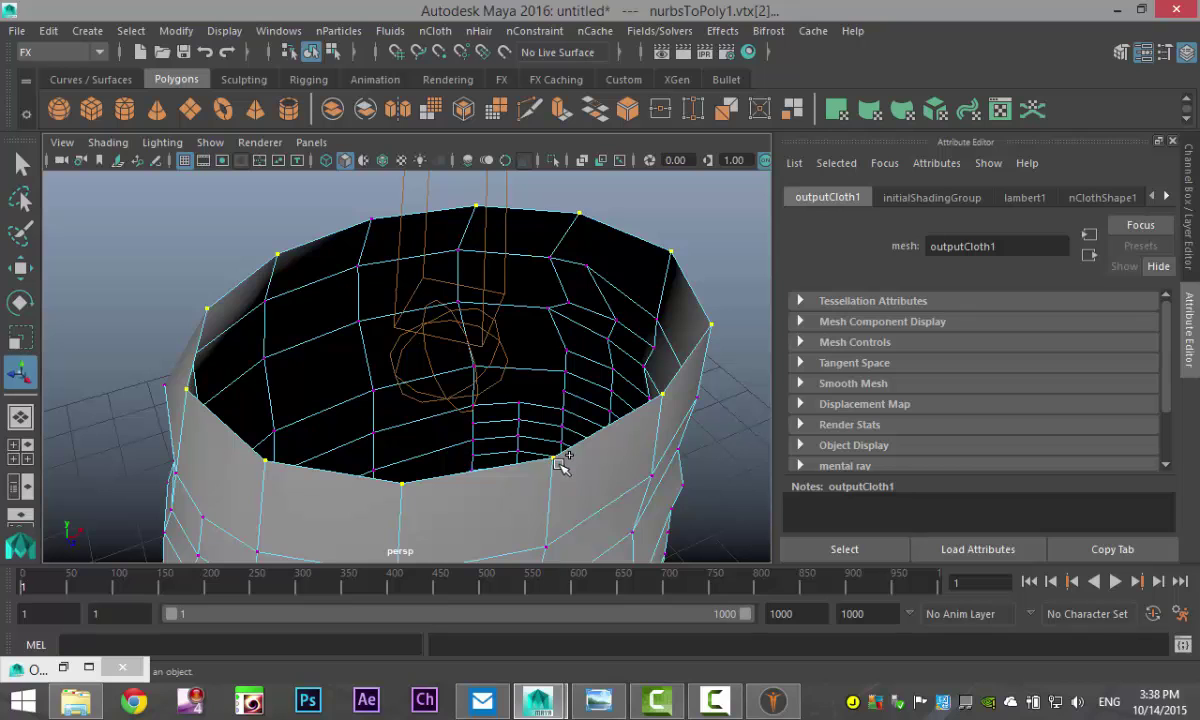
mouse_move(455, 498)
alt+mouse_down()
mouse_move(493, 500)
mouse_move(457, 479)
alt+mouse_up()
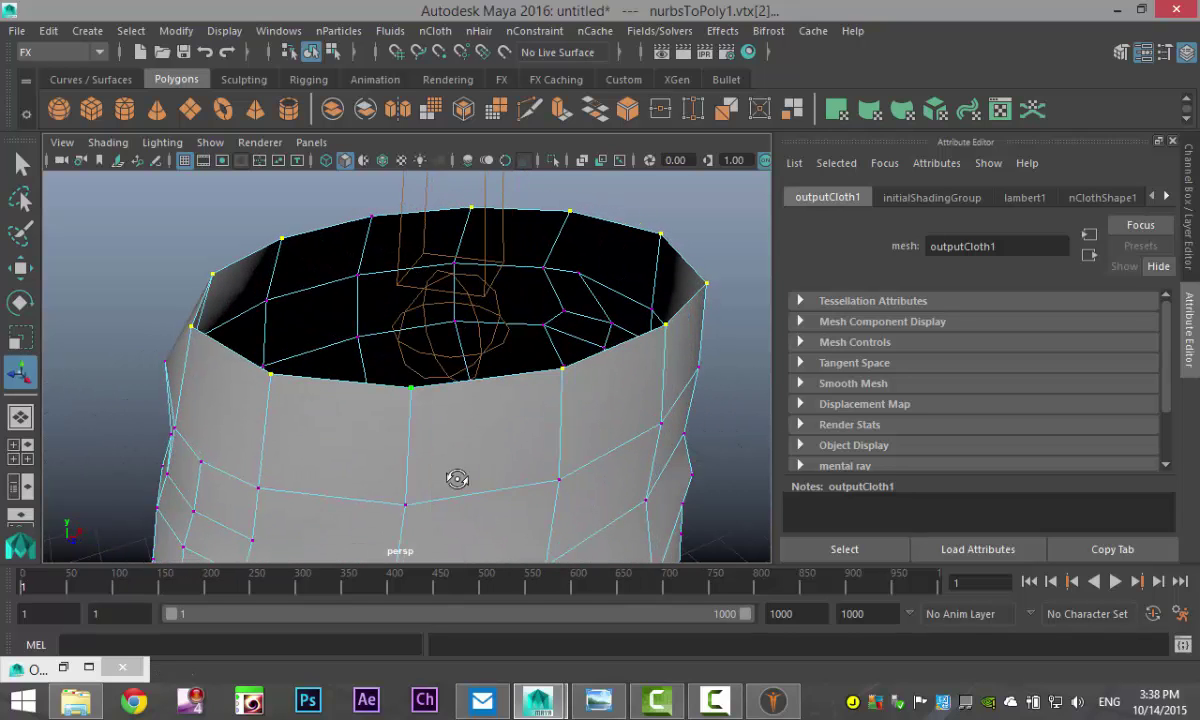
shift+click(371, 215)
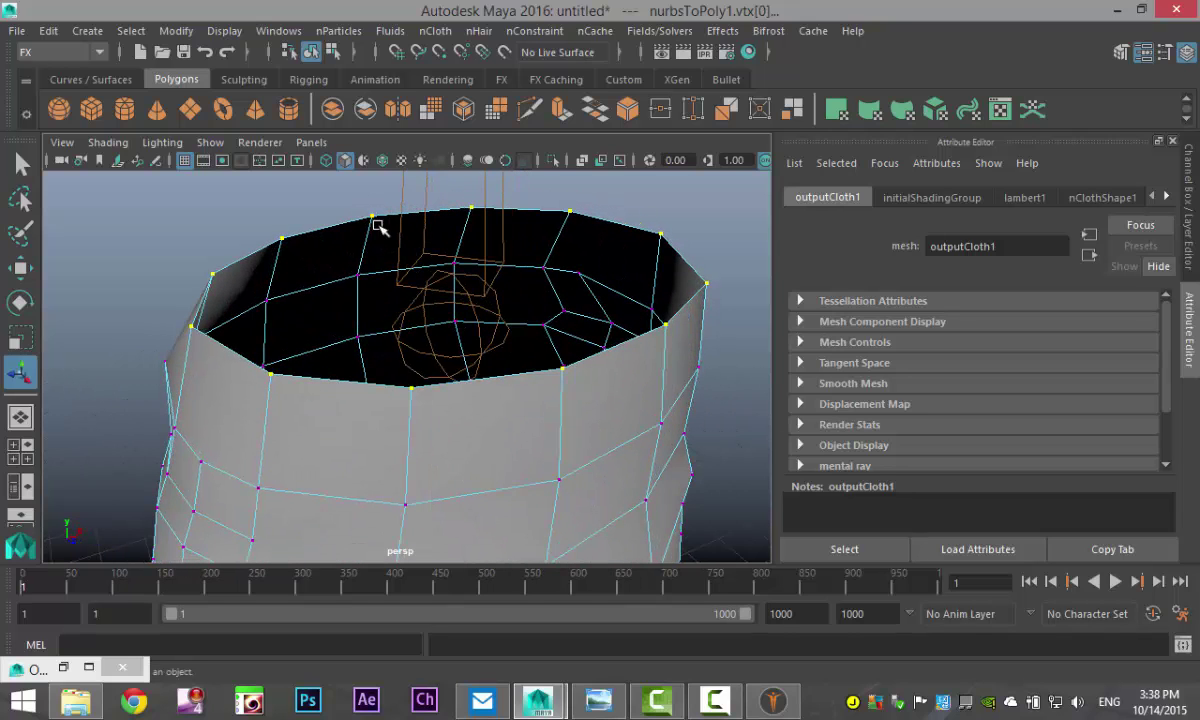
Unhide all hidden objects so the human body is shown with the skirt again
scroll(418, 348, down, 4)
mouse_move(564, 469)
alt+mouse_down()
mouse_move(562, 458)
mouse_move(472, 486)
mouse_move(388, 490)
mouse_move(552, 485)
alt+mouse_up()
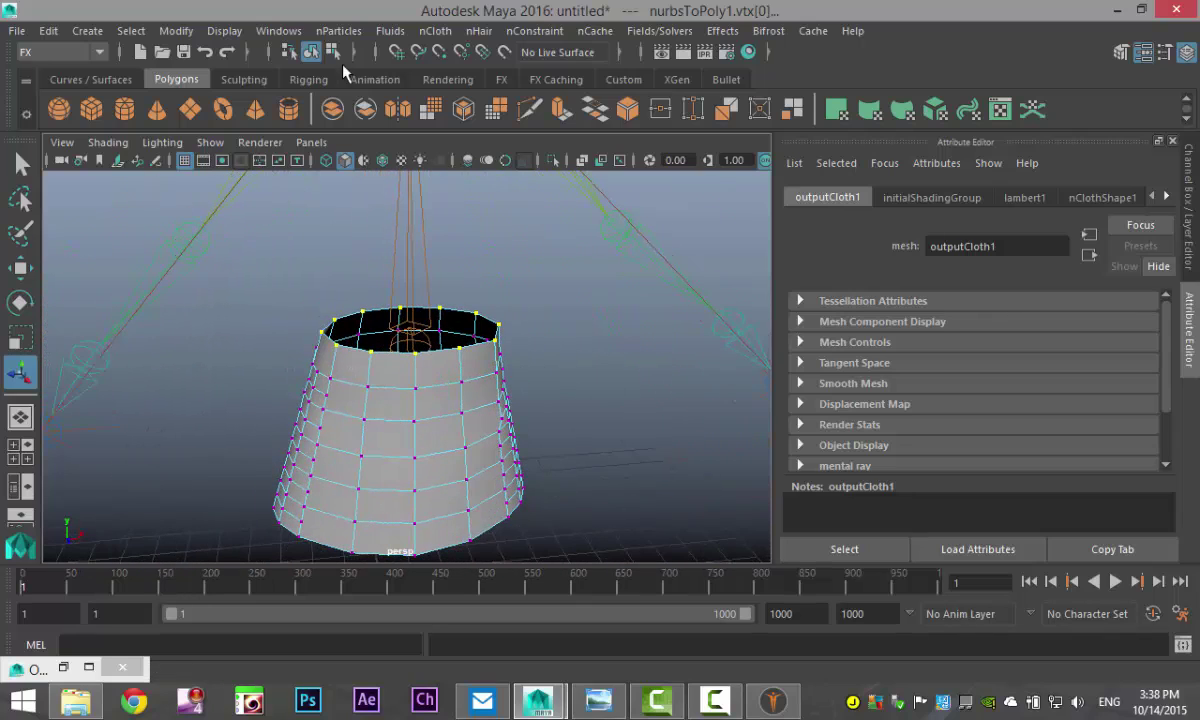
click(225, 33)
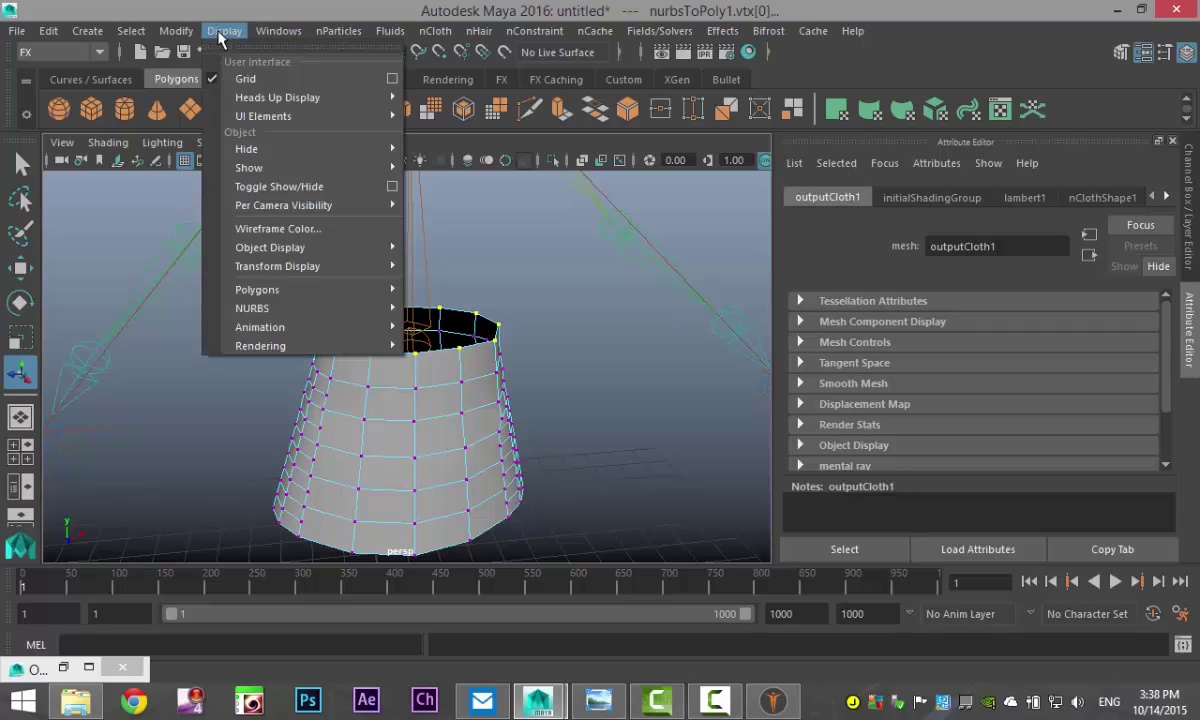
mouse_move(279, 172)
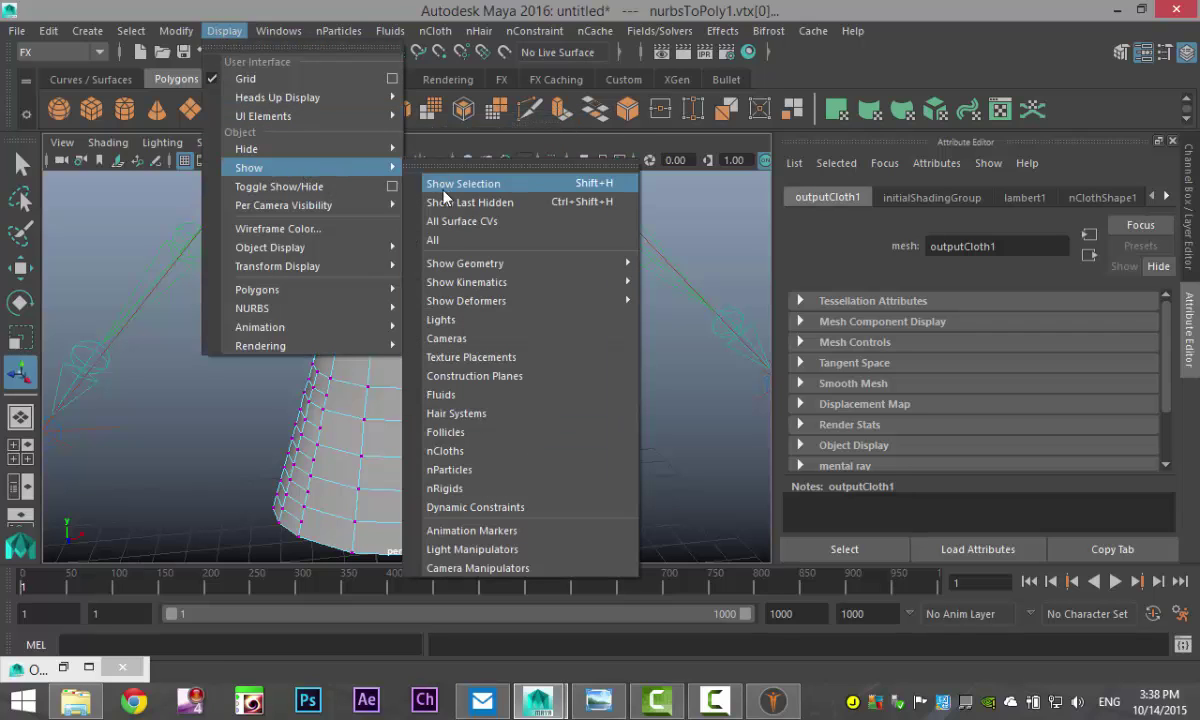
click(440, 240)
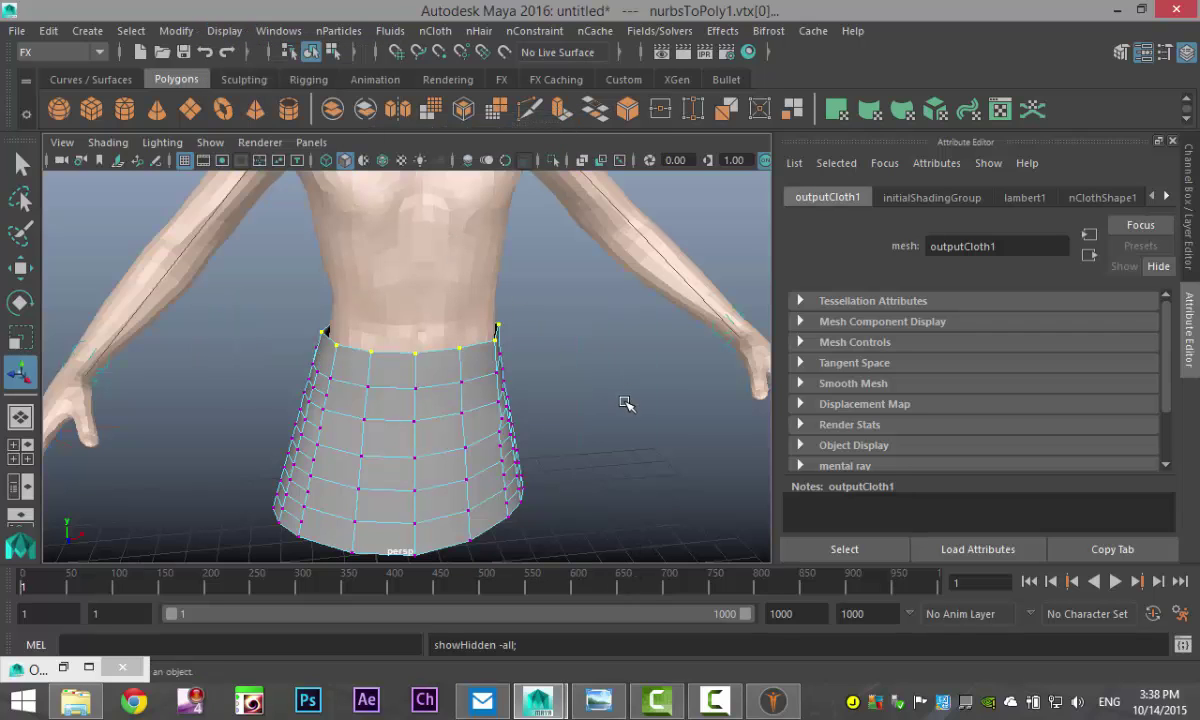
Add the body mesh to the selected waist rim vertices and create a Point to Surface nConstraint between them
alt+drag(625, 403, 609, 433)
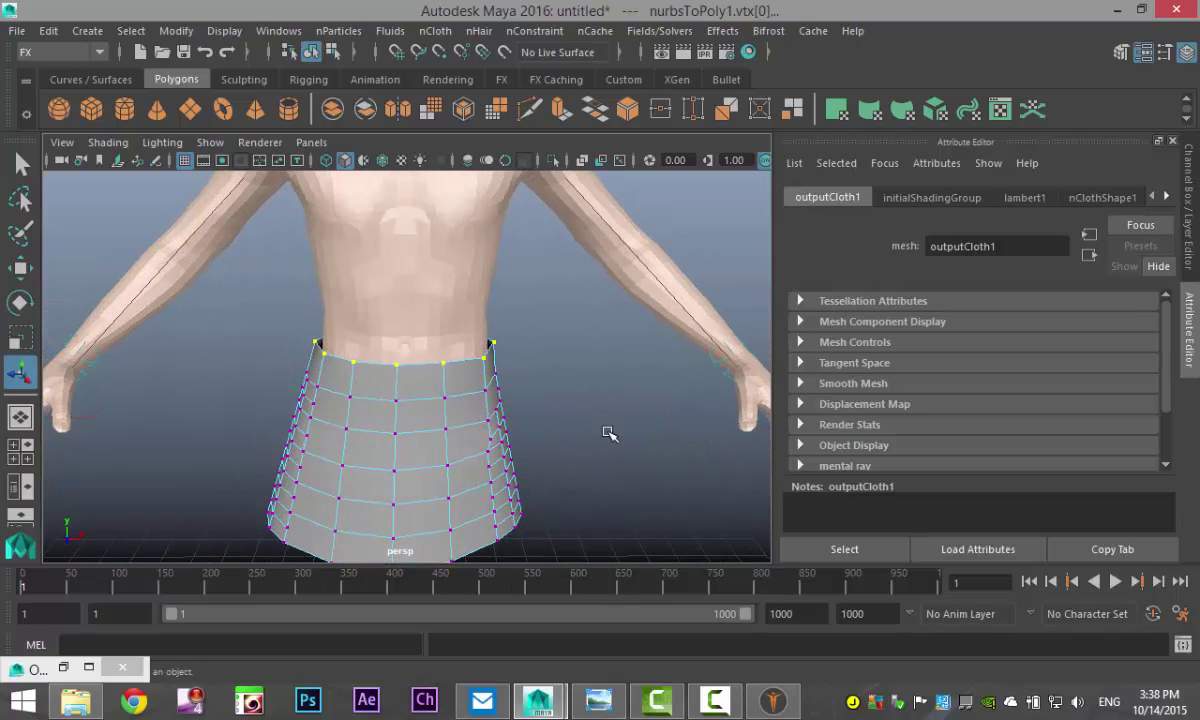
shift+click(460, 262)
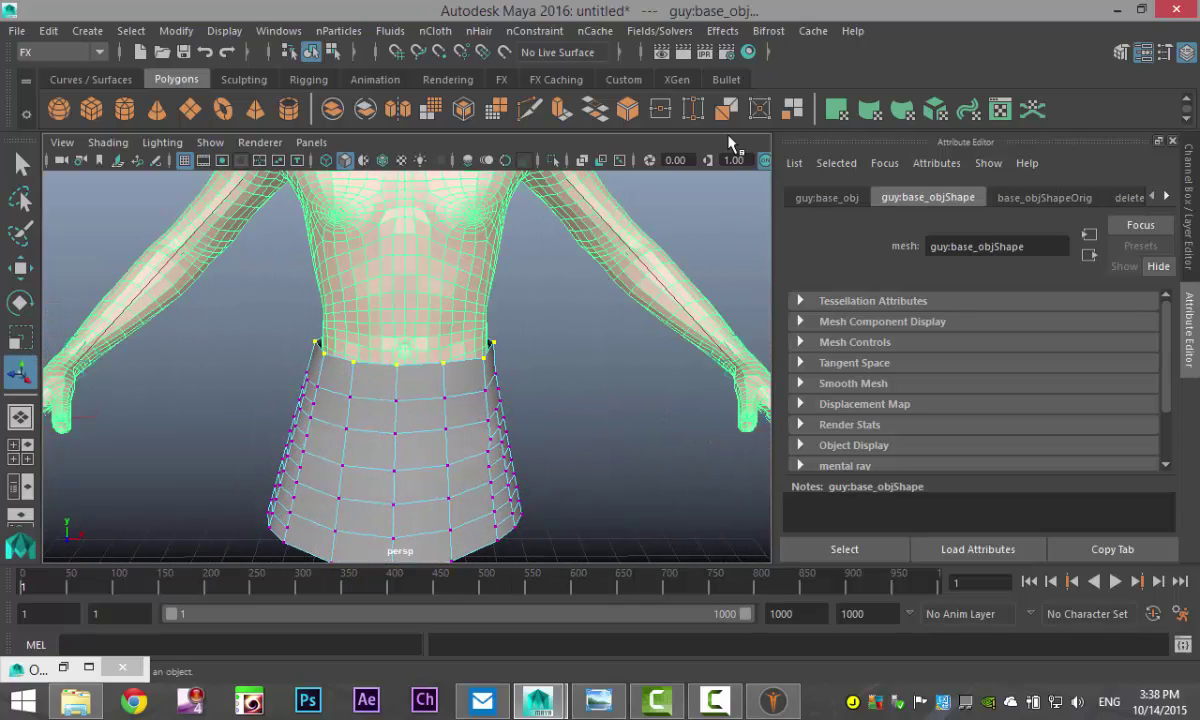
click(540, 31)
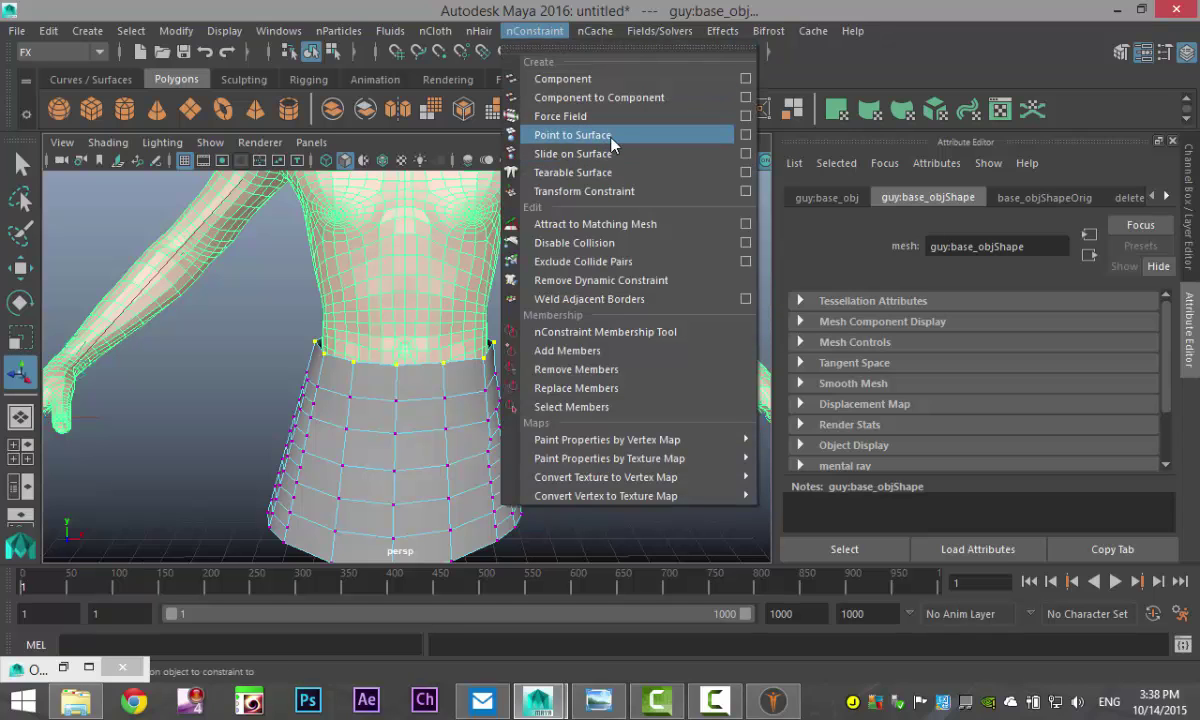
click(572, 135)
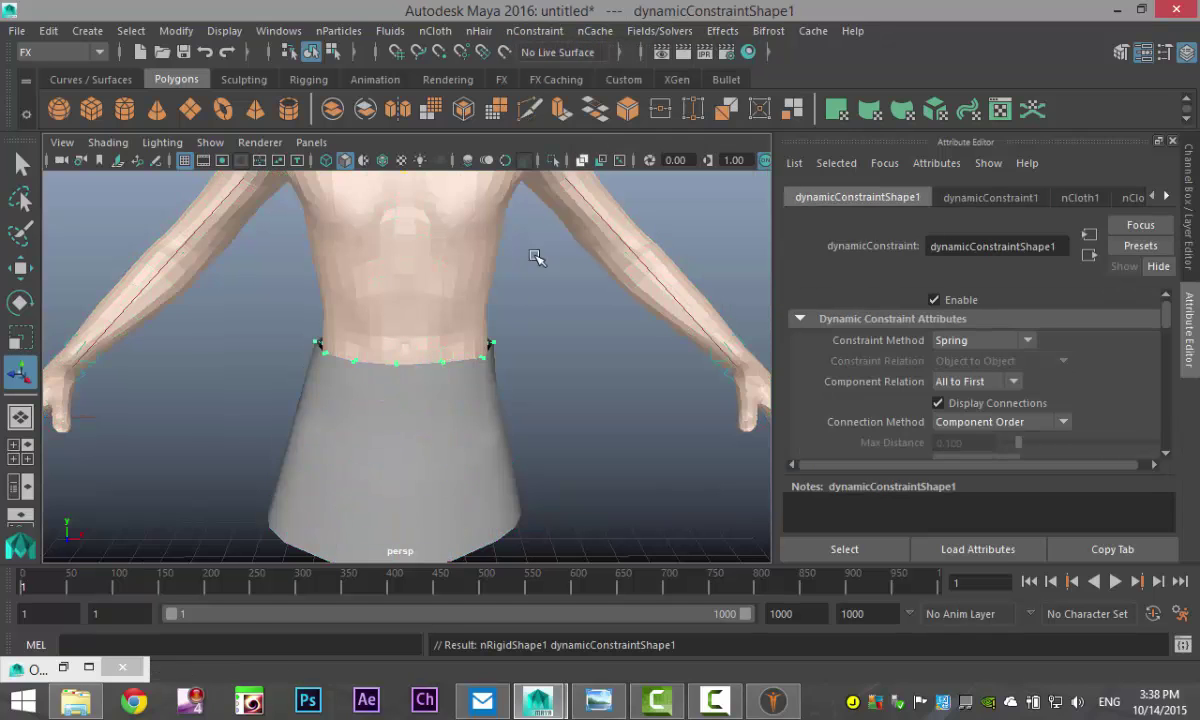
Play the simulation to check how the constrained skirt hangs around the waist and hips, then return to the first frame
alt+drag(518, 373, 579, 418)
key(alt+v)
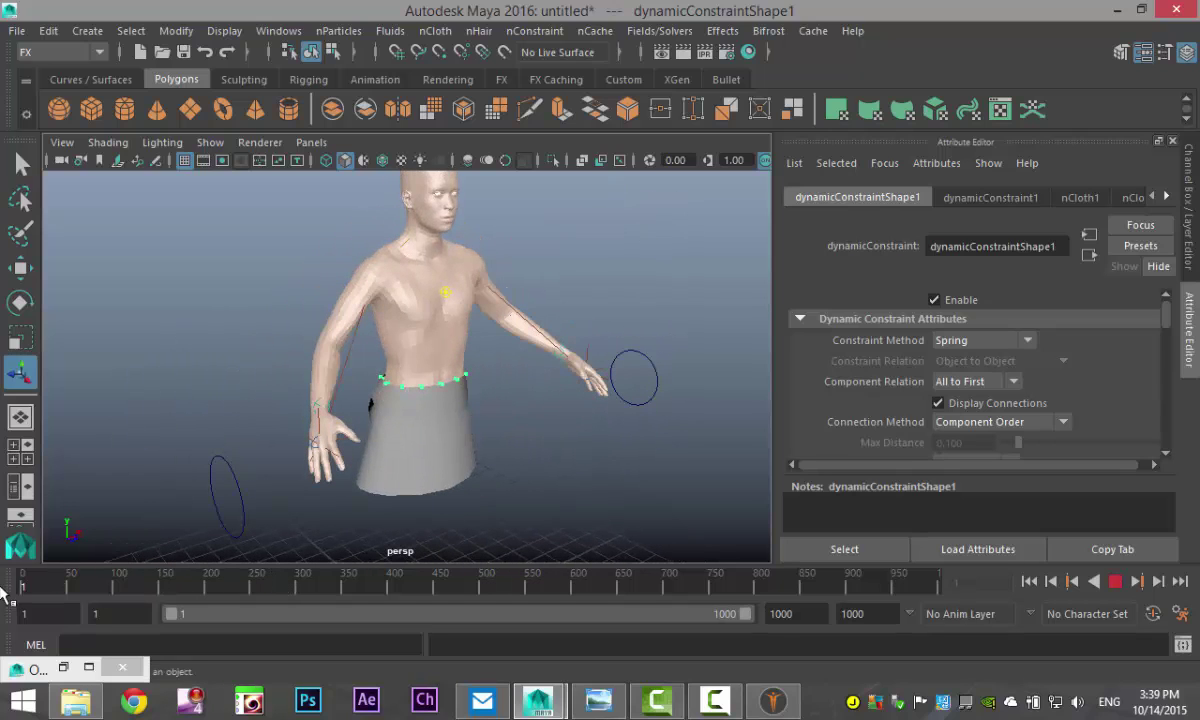
key(alt+shift+v)
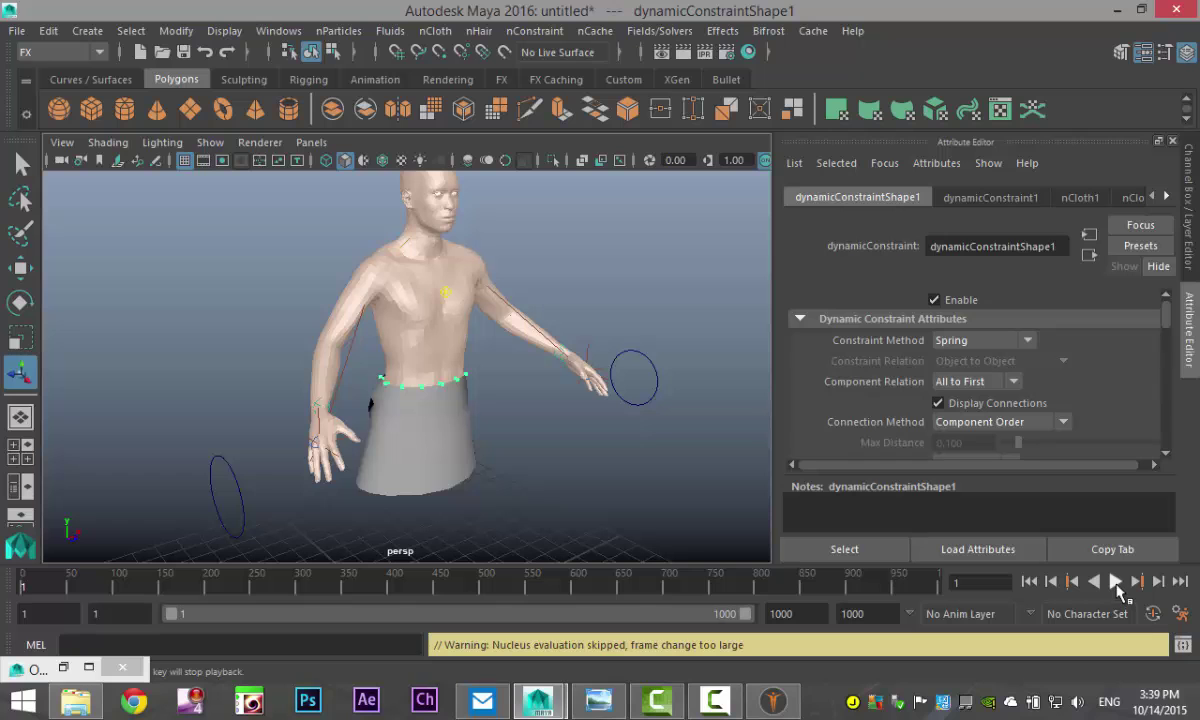
click(1116, 583)
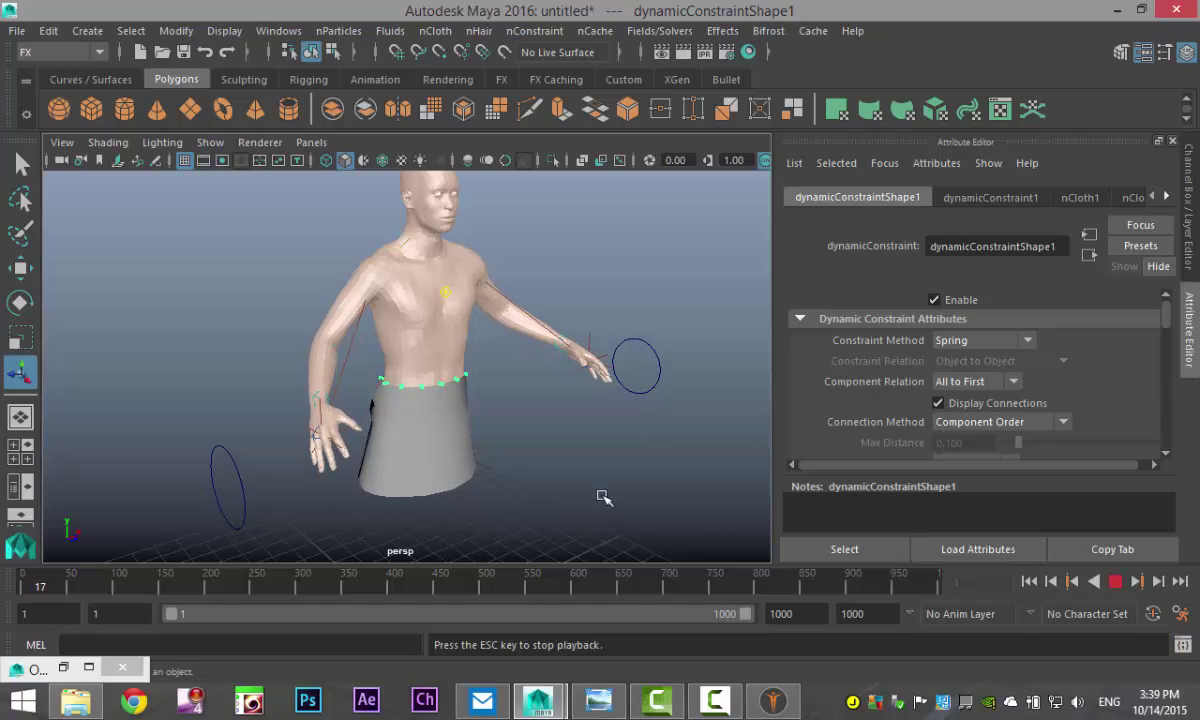
scroll(584, 488, up, 5)
alt+drag(584, 488, 774, 469)
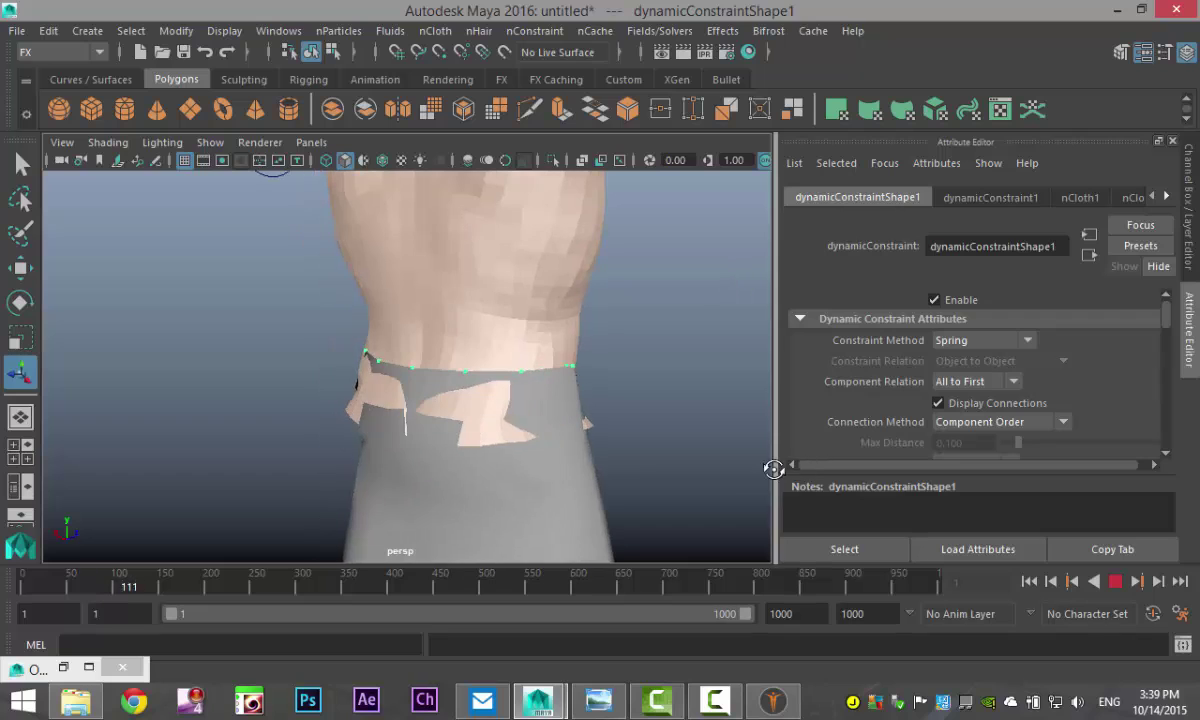
click(1115, 581)
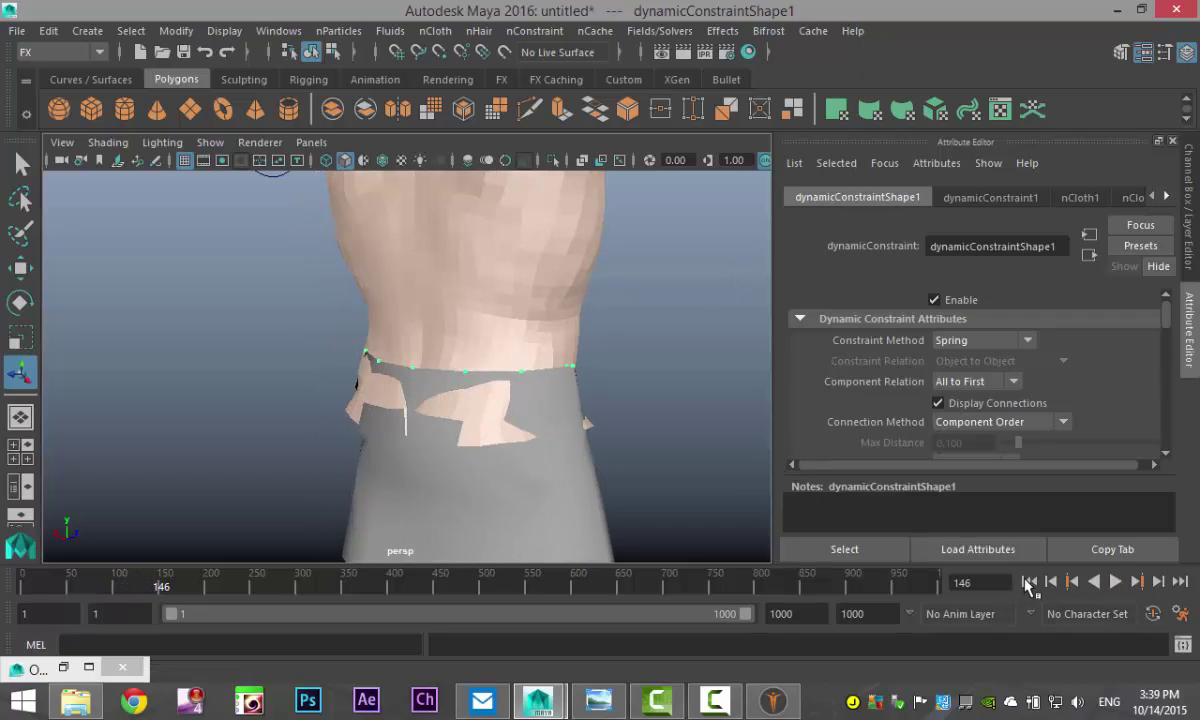
click(1029, 582)
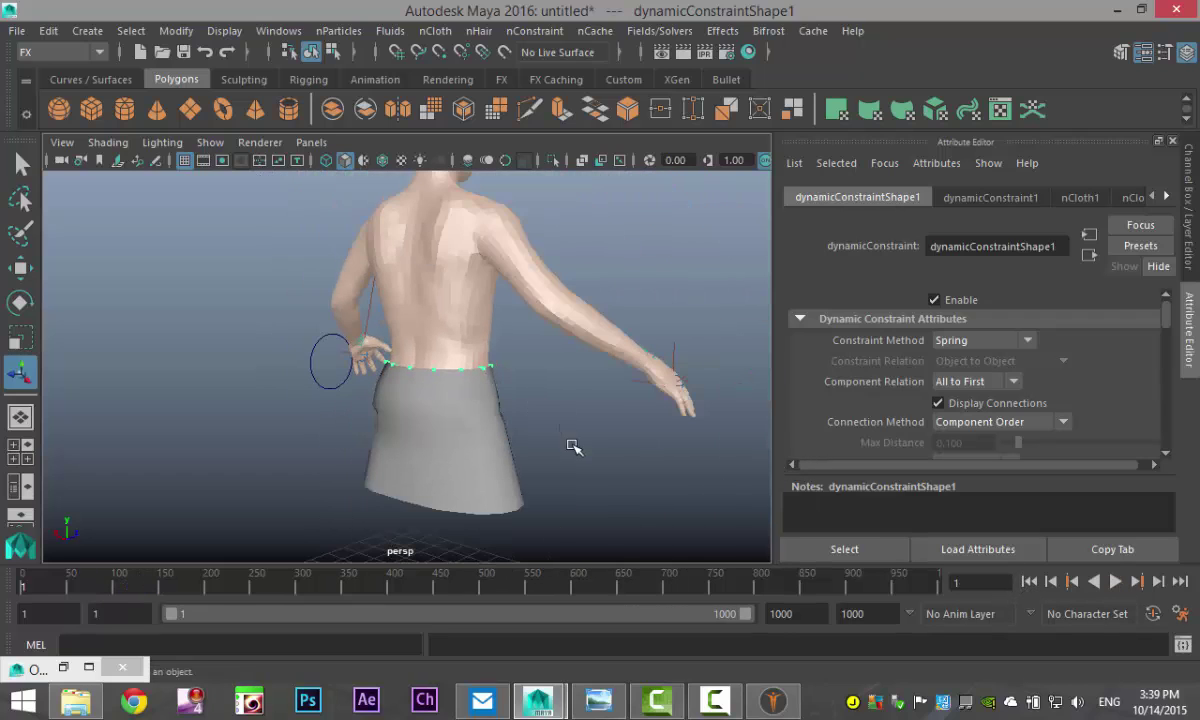
Select the human body mesh and make it a passive collider for the skirt's nCloth
mouse_move(572, 446)
alt+mouse_down()
mouse_move(557, 402)
mouse_move(541, 421)
mouse_move(560, 445)
mouse_move(550, 454)
alt+mouse_up()
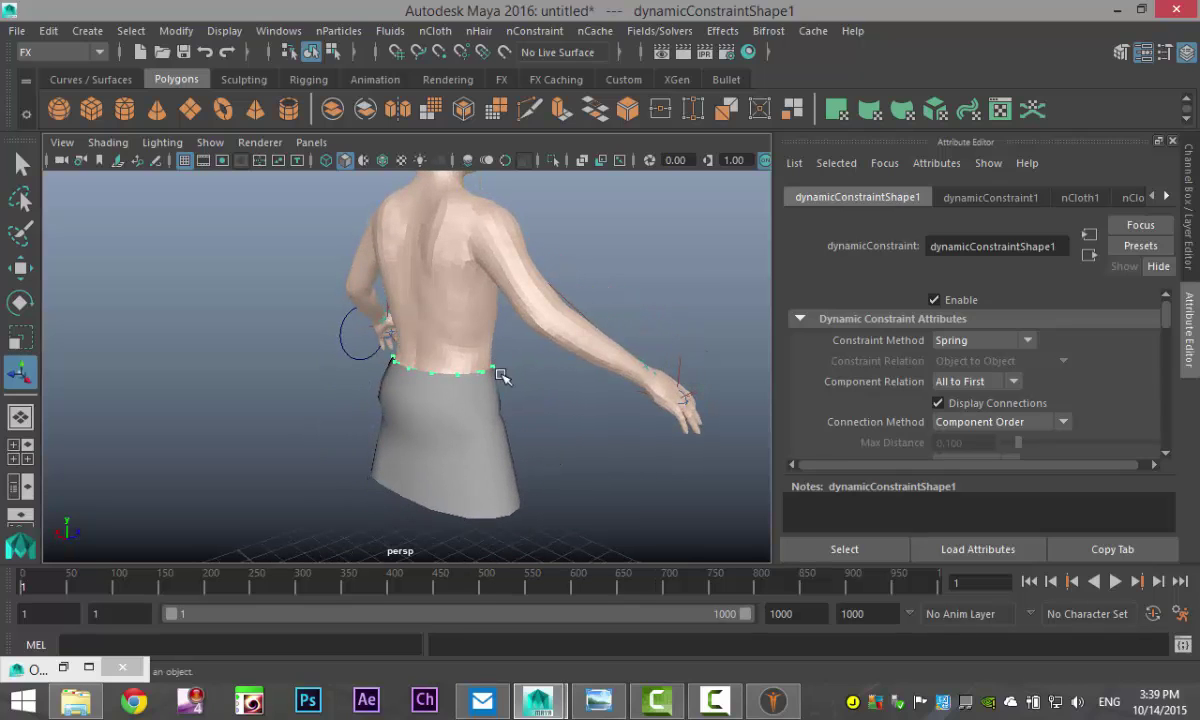
mouse_move(556, 464)
alt+mouse_down()
mouse_move(584, 442)
mouse_move(595, 407)
mouse_move(616, 439)
mouse_move(611, 468)
mouse_move(597, 396)
mouse_move(610, 457)
mouse_move(549, 423)
mouse_move(522, 348)
mouse_move(528, 426)
mouse_move(565, 469)
mouse_move(611, 491)
mouse_move(585, 480)
mouse_move(552, 488)
alt+mouse_up()
click(490, 481)
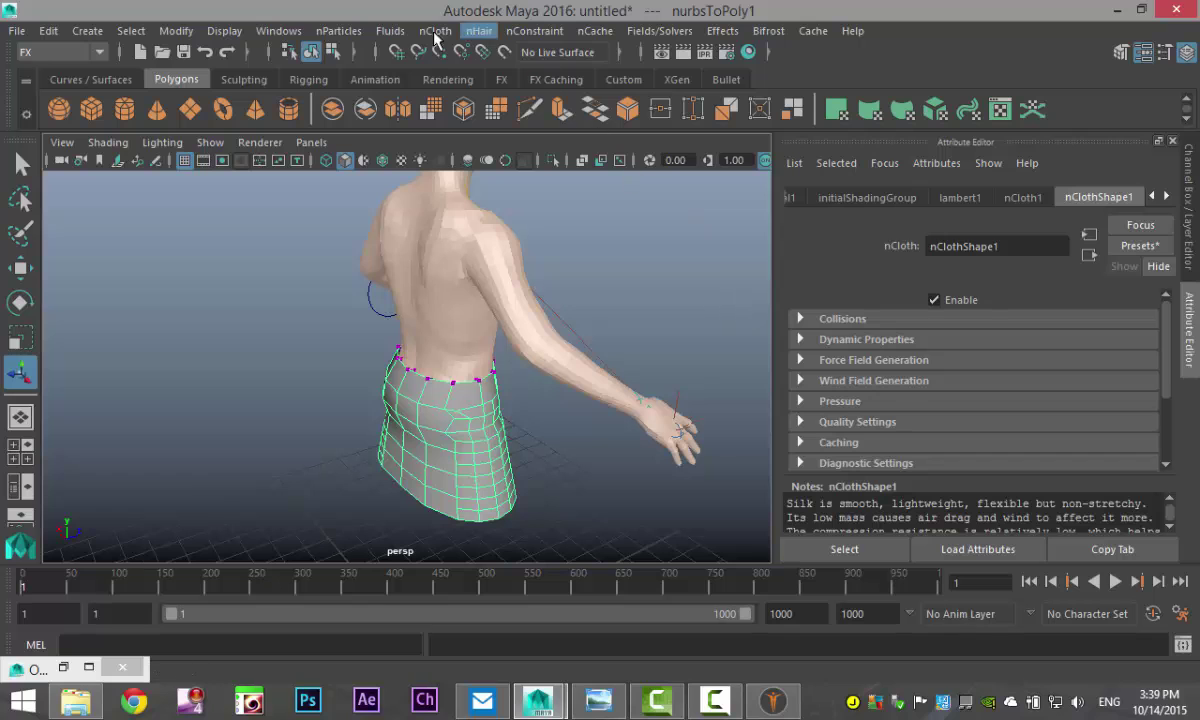
click(344, 33)
mouse_move(435, 31)
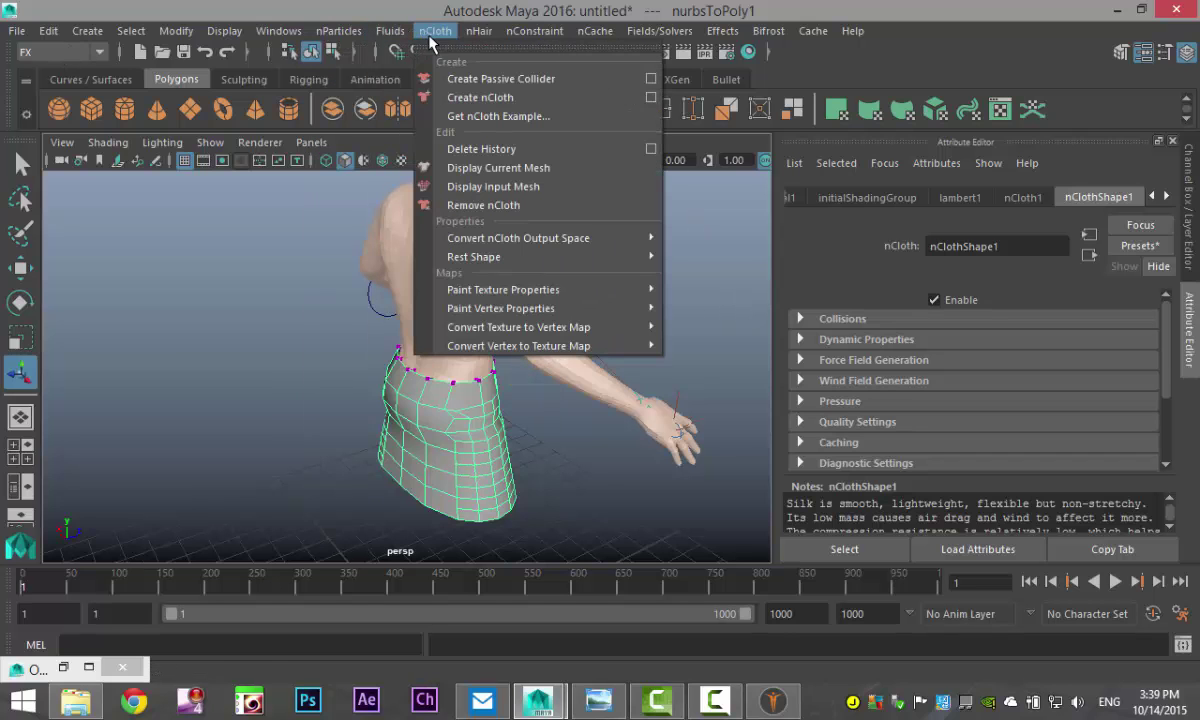
click(492, 80)
click(470, 333)
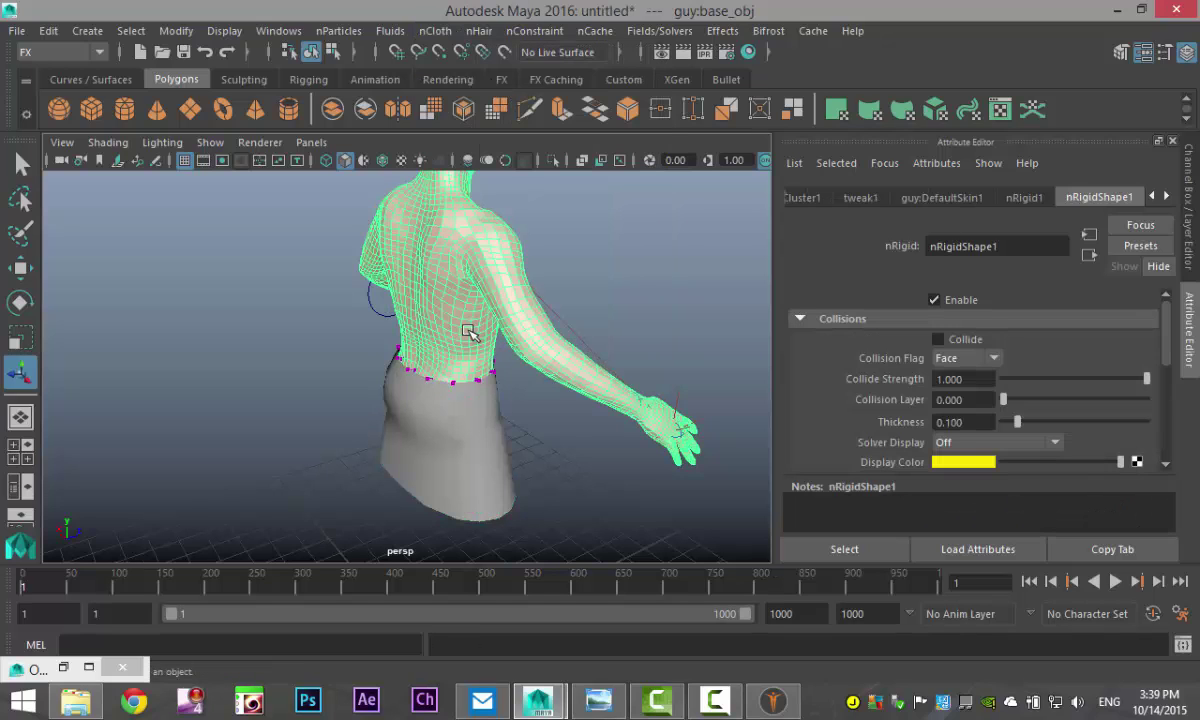
click(435, 31)
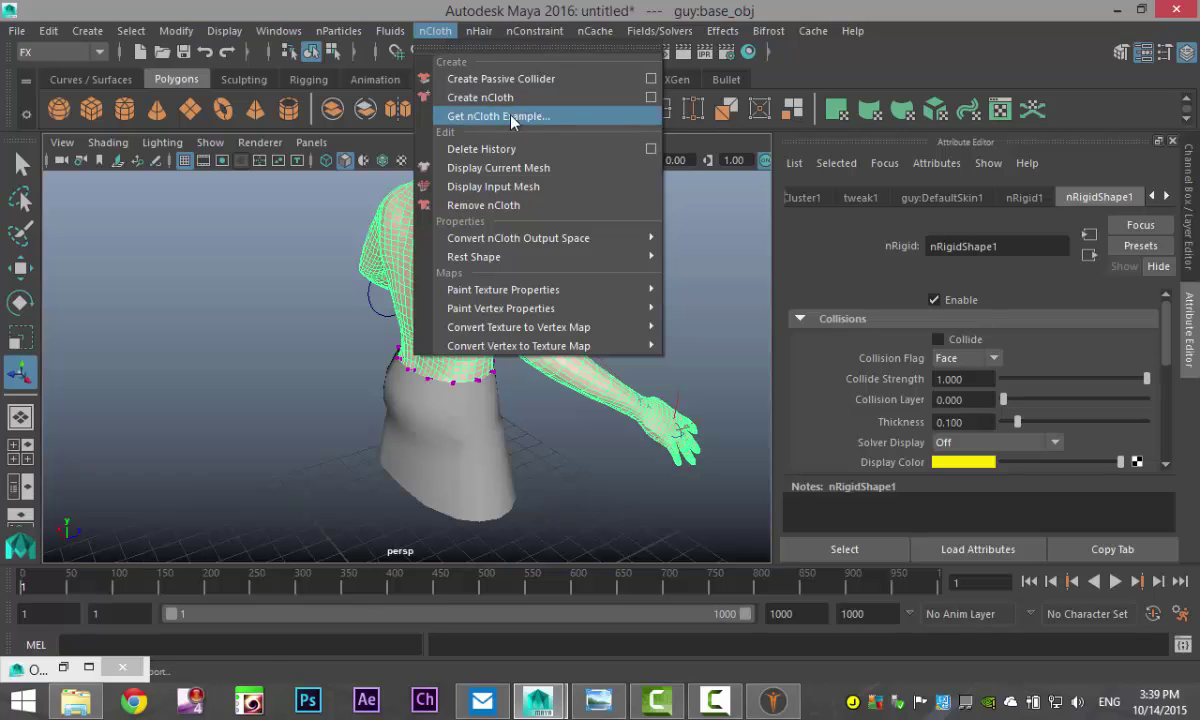
click(530, 88)
click(500, 437)
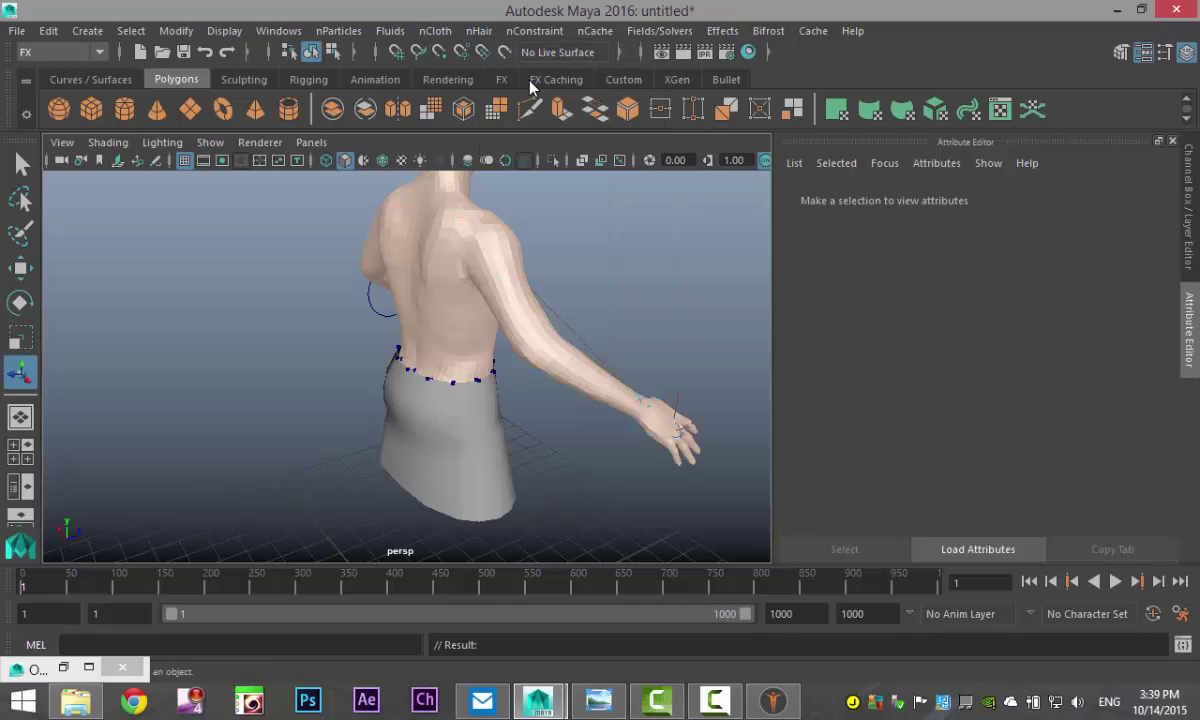
Play the simulation and examine from several sides how the skirt collides with the waist and hips
mouse_move(569, 460)
alt+mouse_down()
mouse_move(533, 439)
mouse_move(557, 426)
mouse_move(571, 472)
mouse_move(552, 447)
alt+mouse_up()
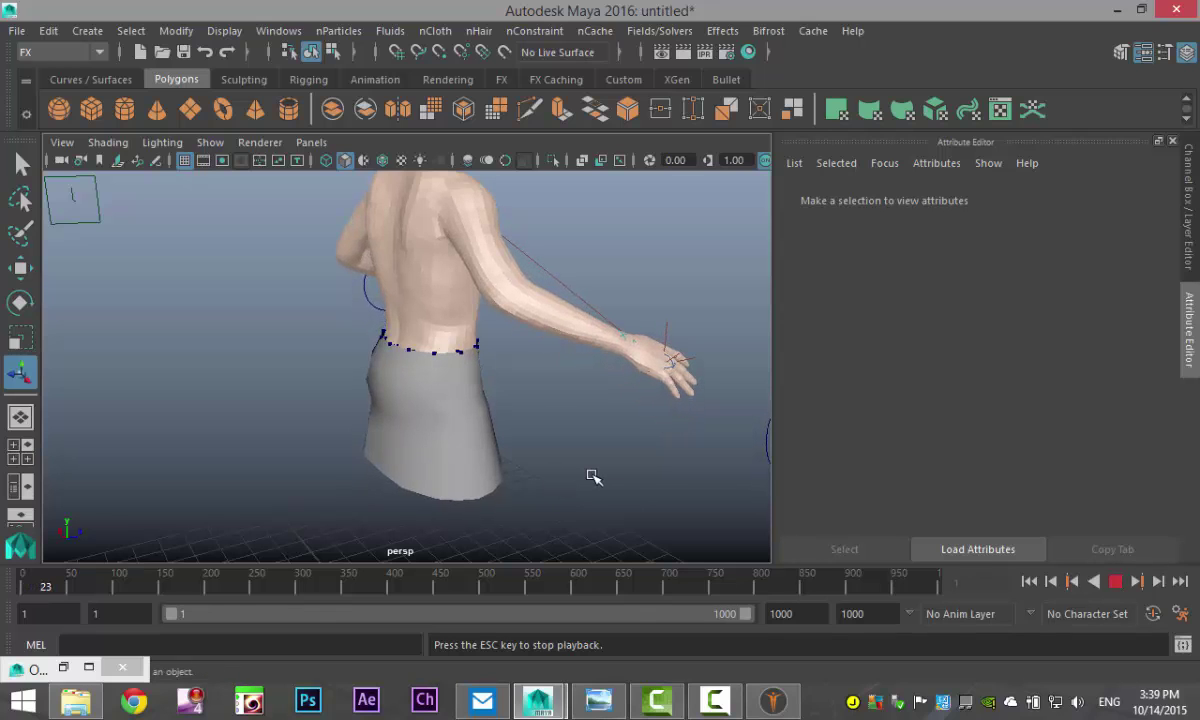
alt+drag(581, 450, 142, 466)
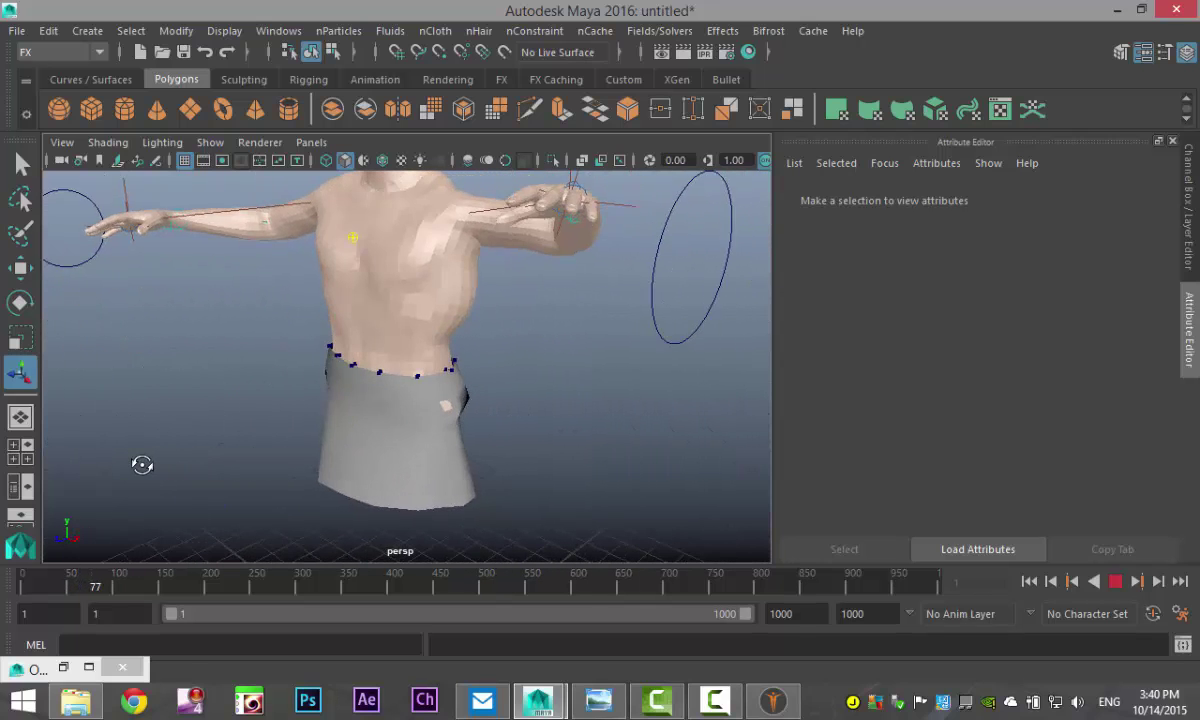
scroll(493, 479, up, 5)
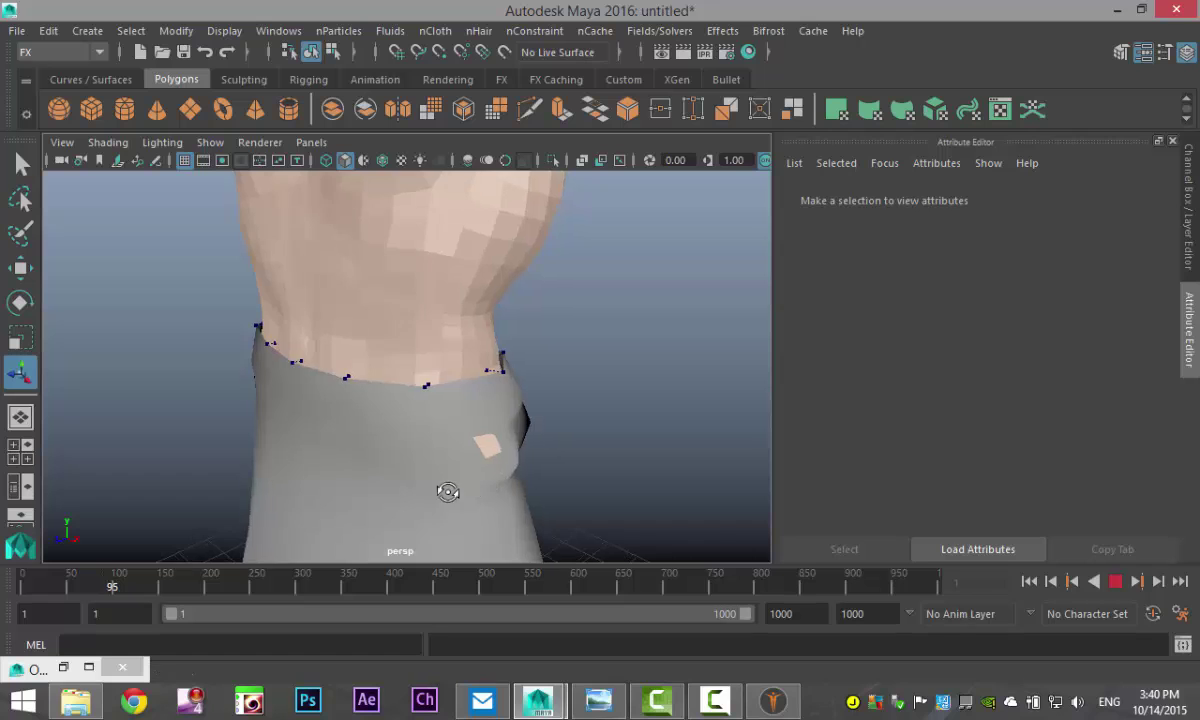
alt+drag(447, 492, 445, 491)
alt+middle_drag(447, 492, 481, 437)
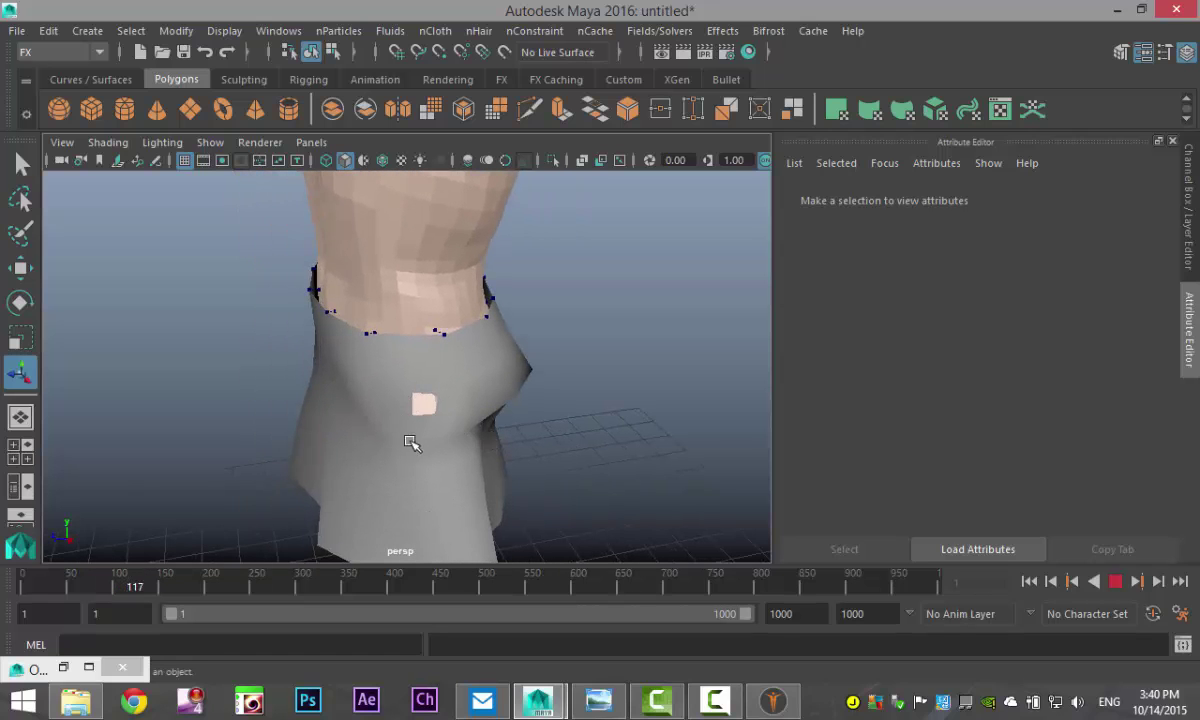
alt+drag(412, 443, 579, 429)
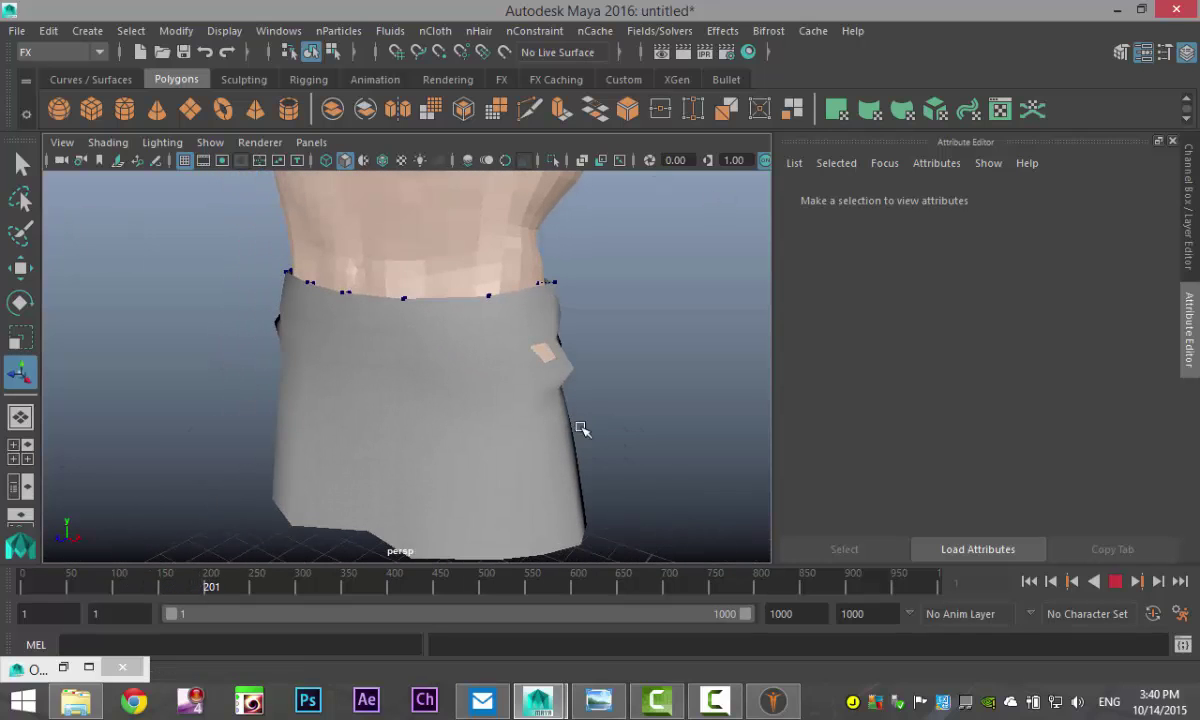
alt+drag(528, 378, 482, 461)
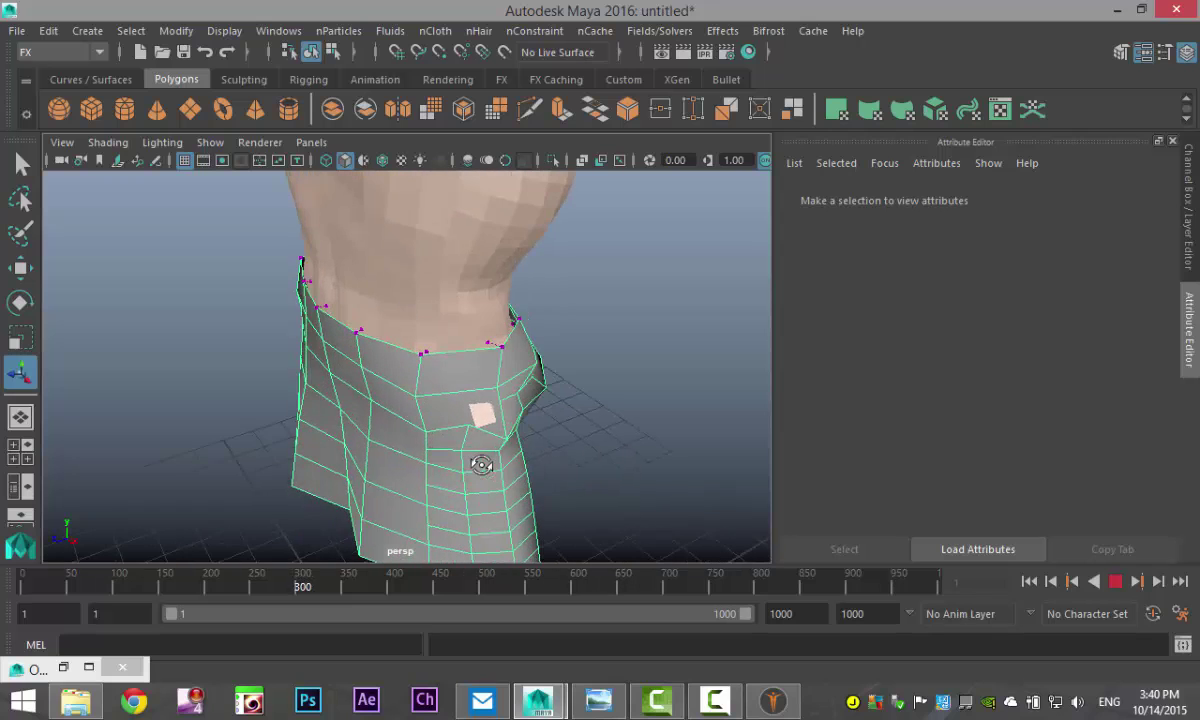
Restart and stop the simulation, return to the first frame, and view the whole figure with the skirt
click(1029, 581)
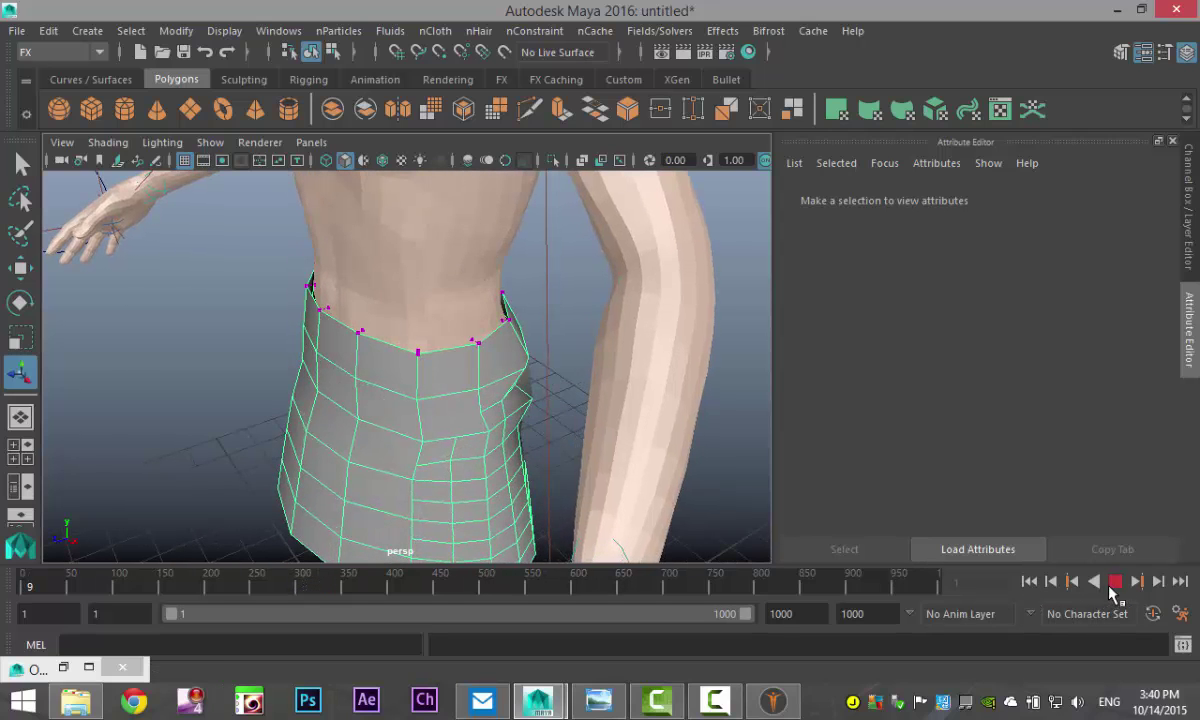
click(1115, 581)
click(1029, 583)
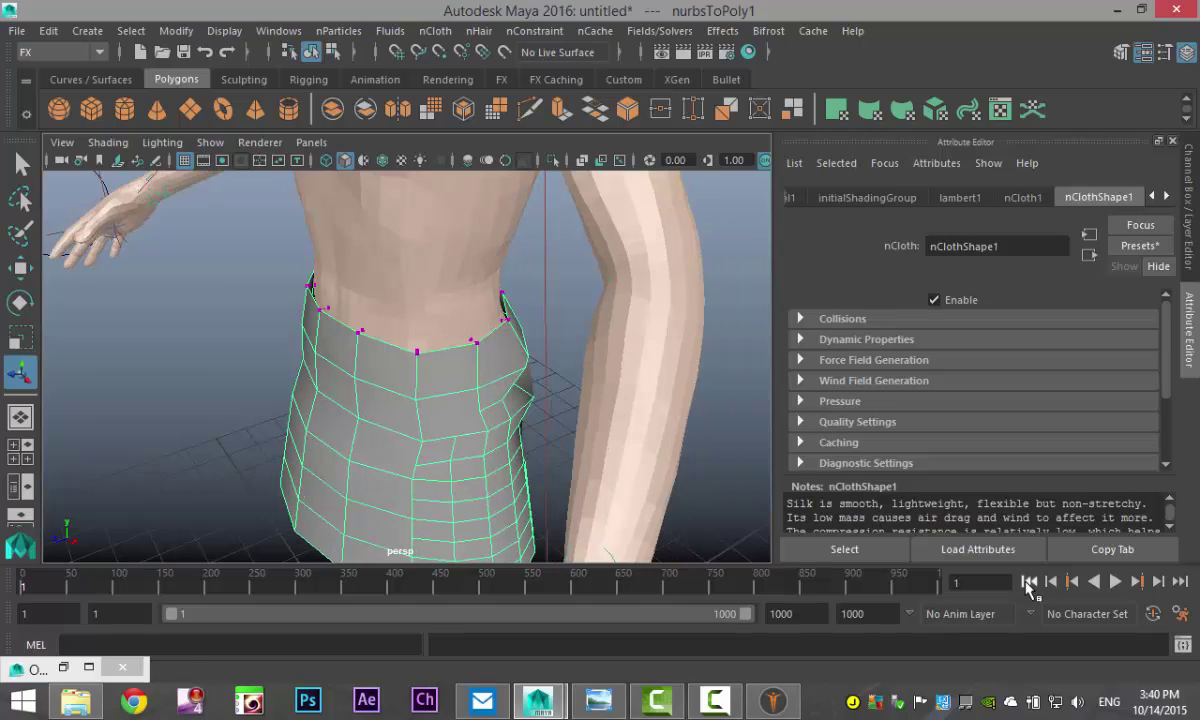
alt+drag(587, 478, 719, 434)
alt+right_drag(719, 434, 530, 450)
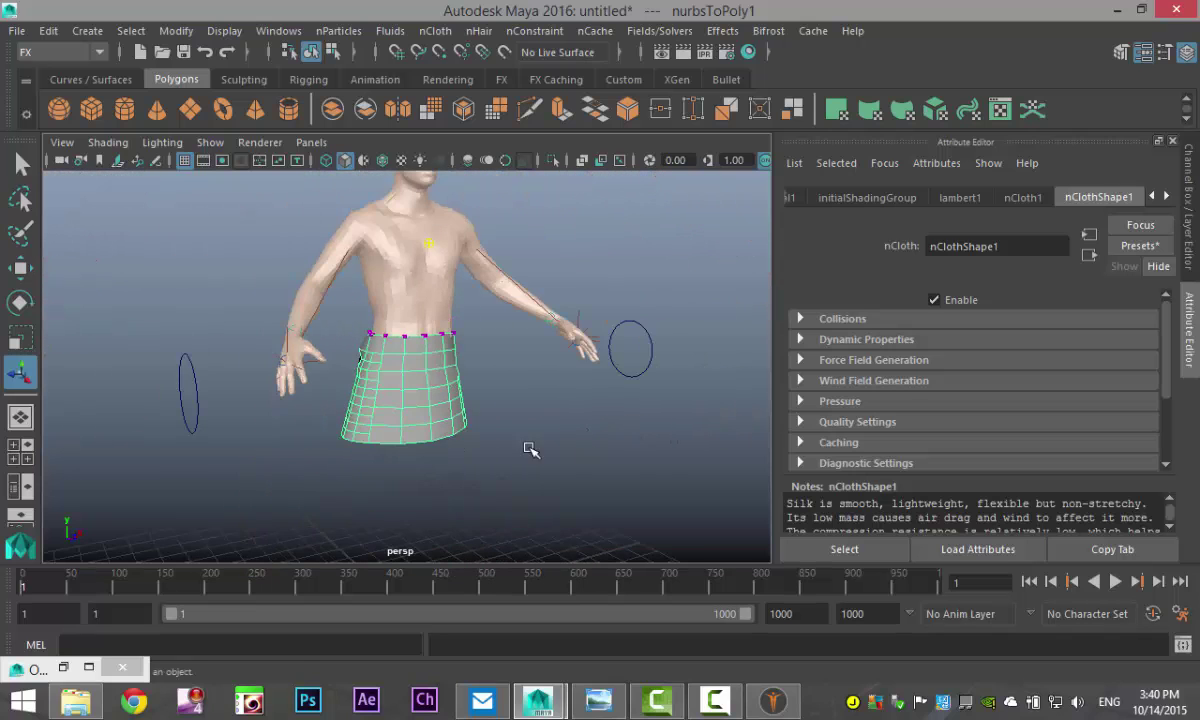
alt+drag(516, 437, 571, 512)
alt+middle_drag(571, 512, 541, 505)
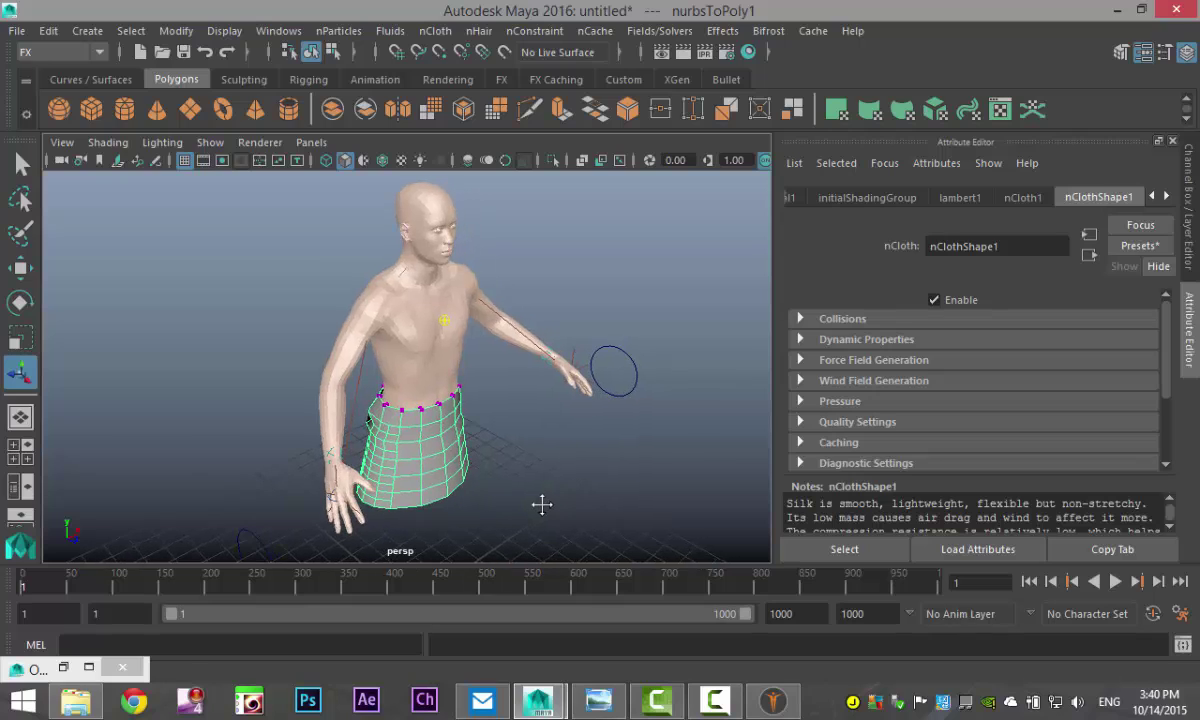